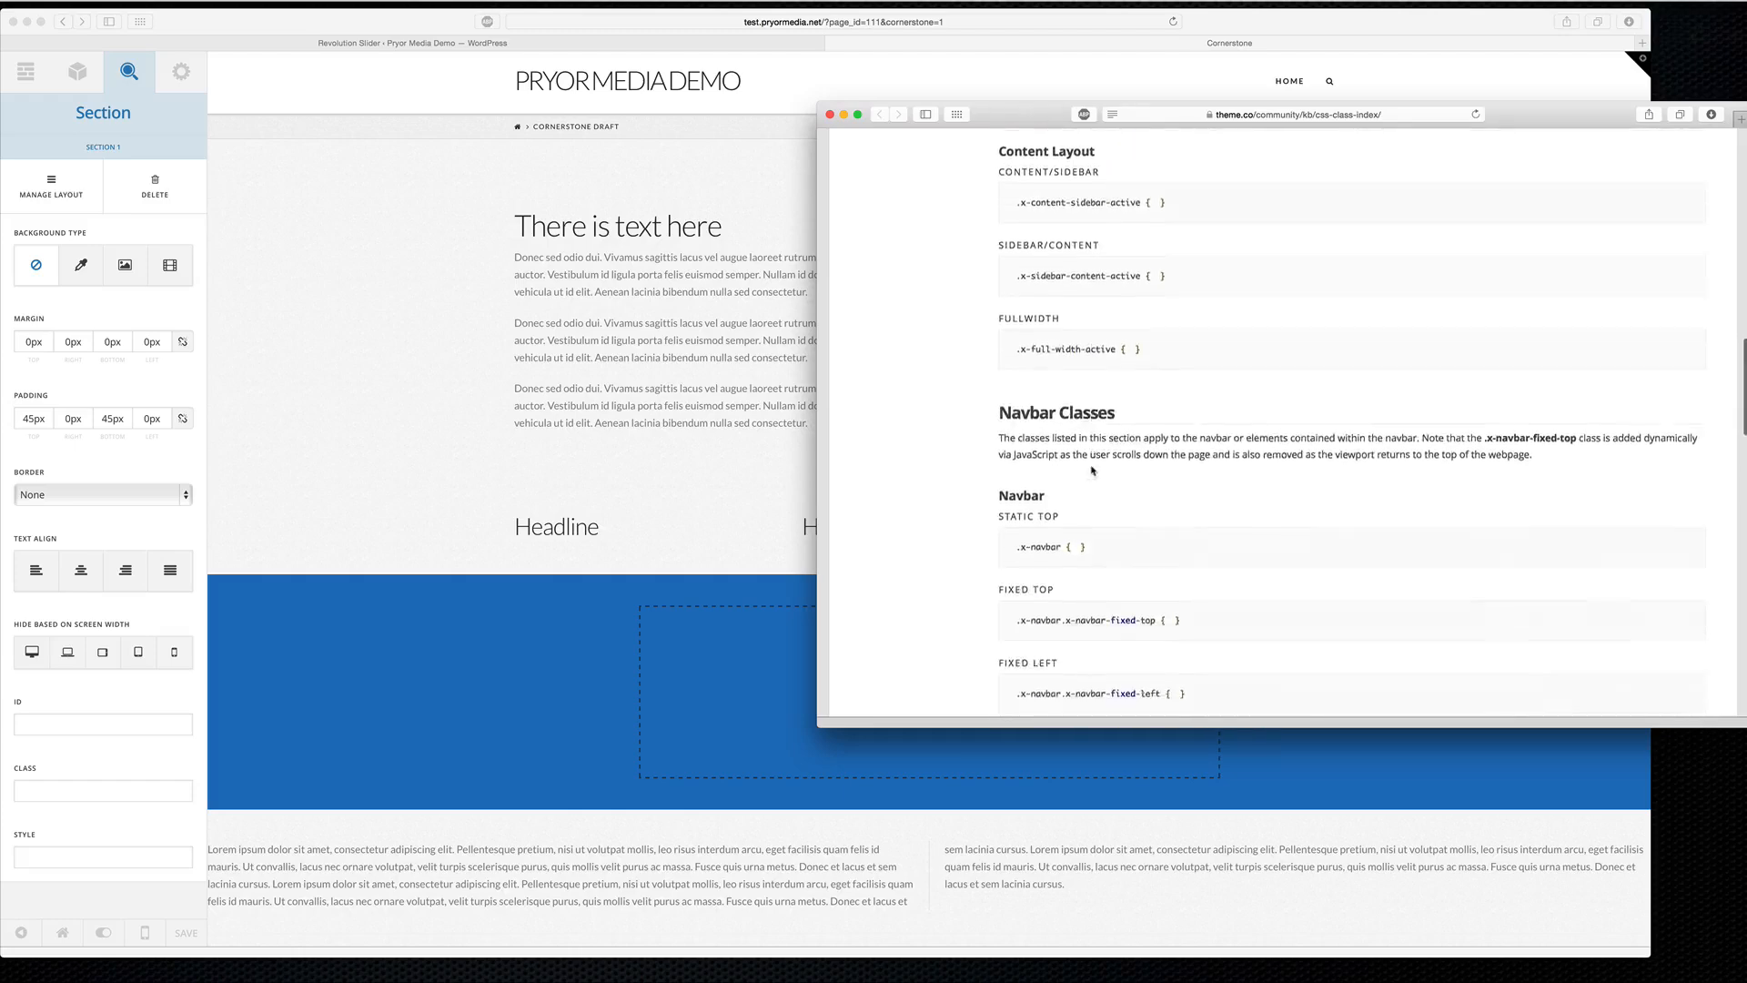
# Locate the Utility Classes section with the Spacing Helpers in the CSS Class Index article.
pyautogui.scroll(4, 1092, 469)
pyautogui.scroll(5, 1092, 470)
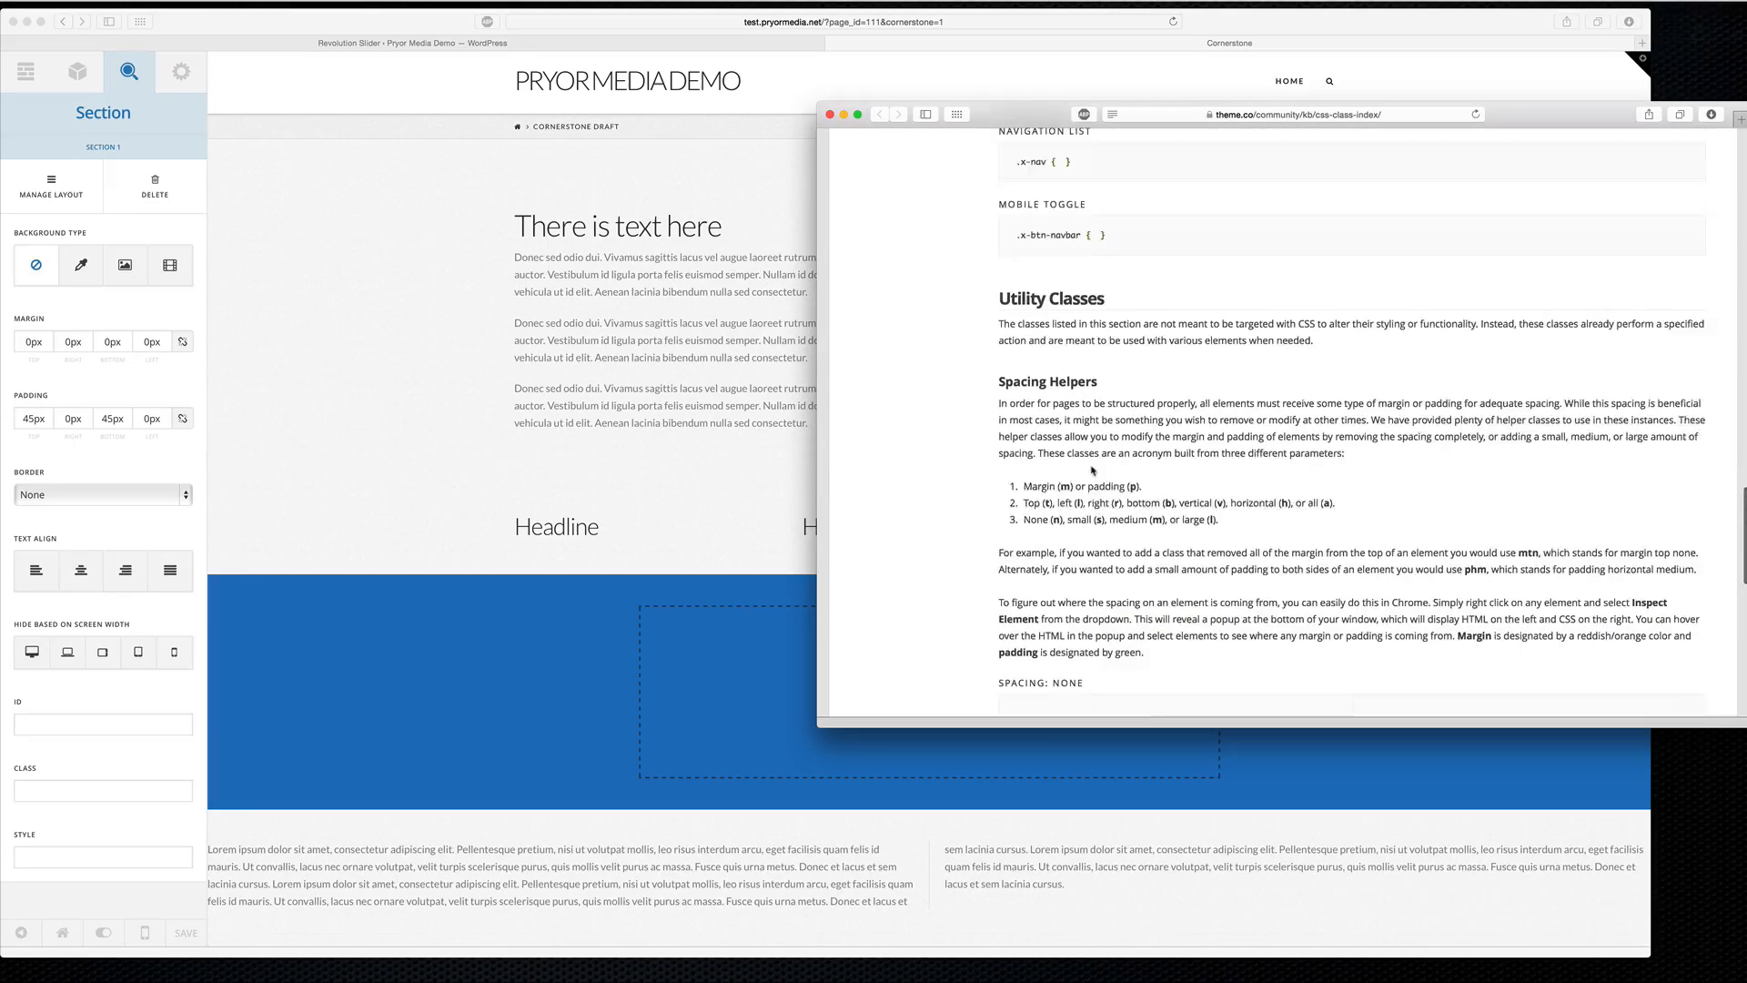
pyautogui.scroll(-4, 859, 426)
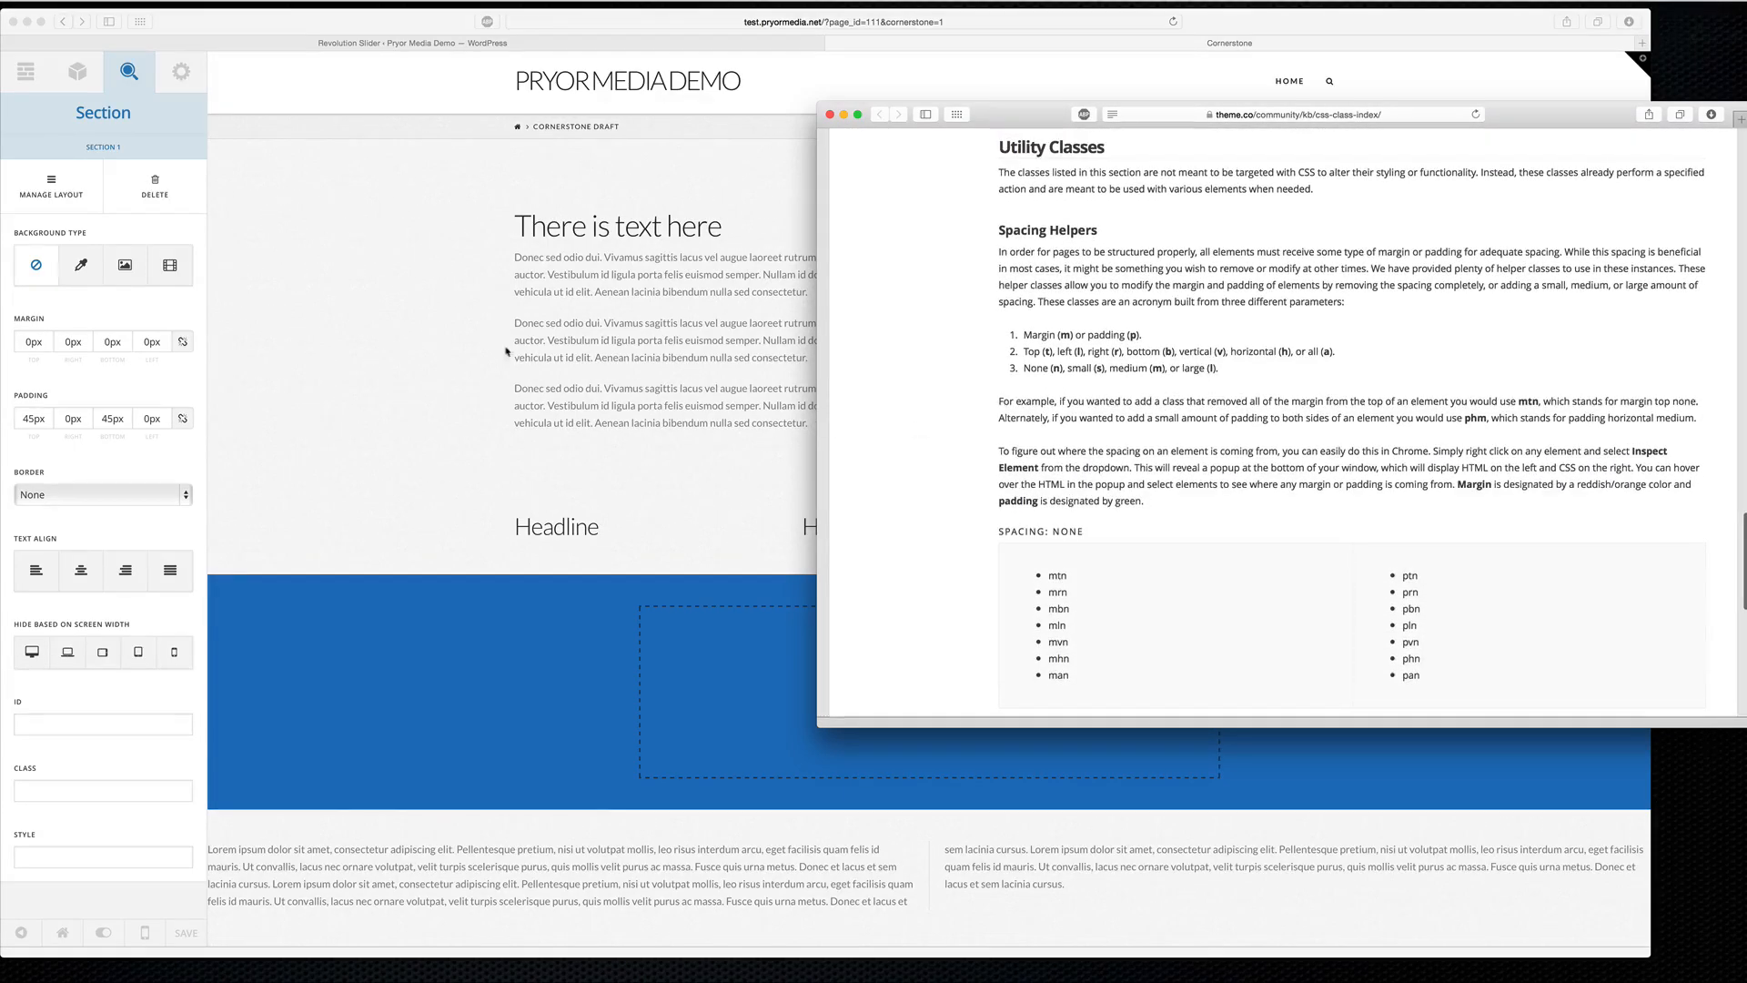
# Switch to the Cornerstone editor window and examine the demo page's sections, from the opening text and headlines to the bottom banner.
pyautogui.scroll(-15, 374, 546)
pyautogui.scroll(8, 370, 526)
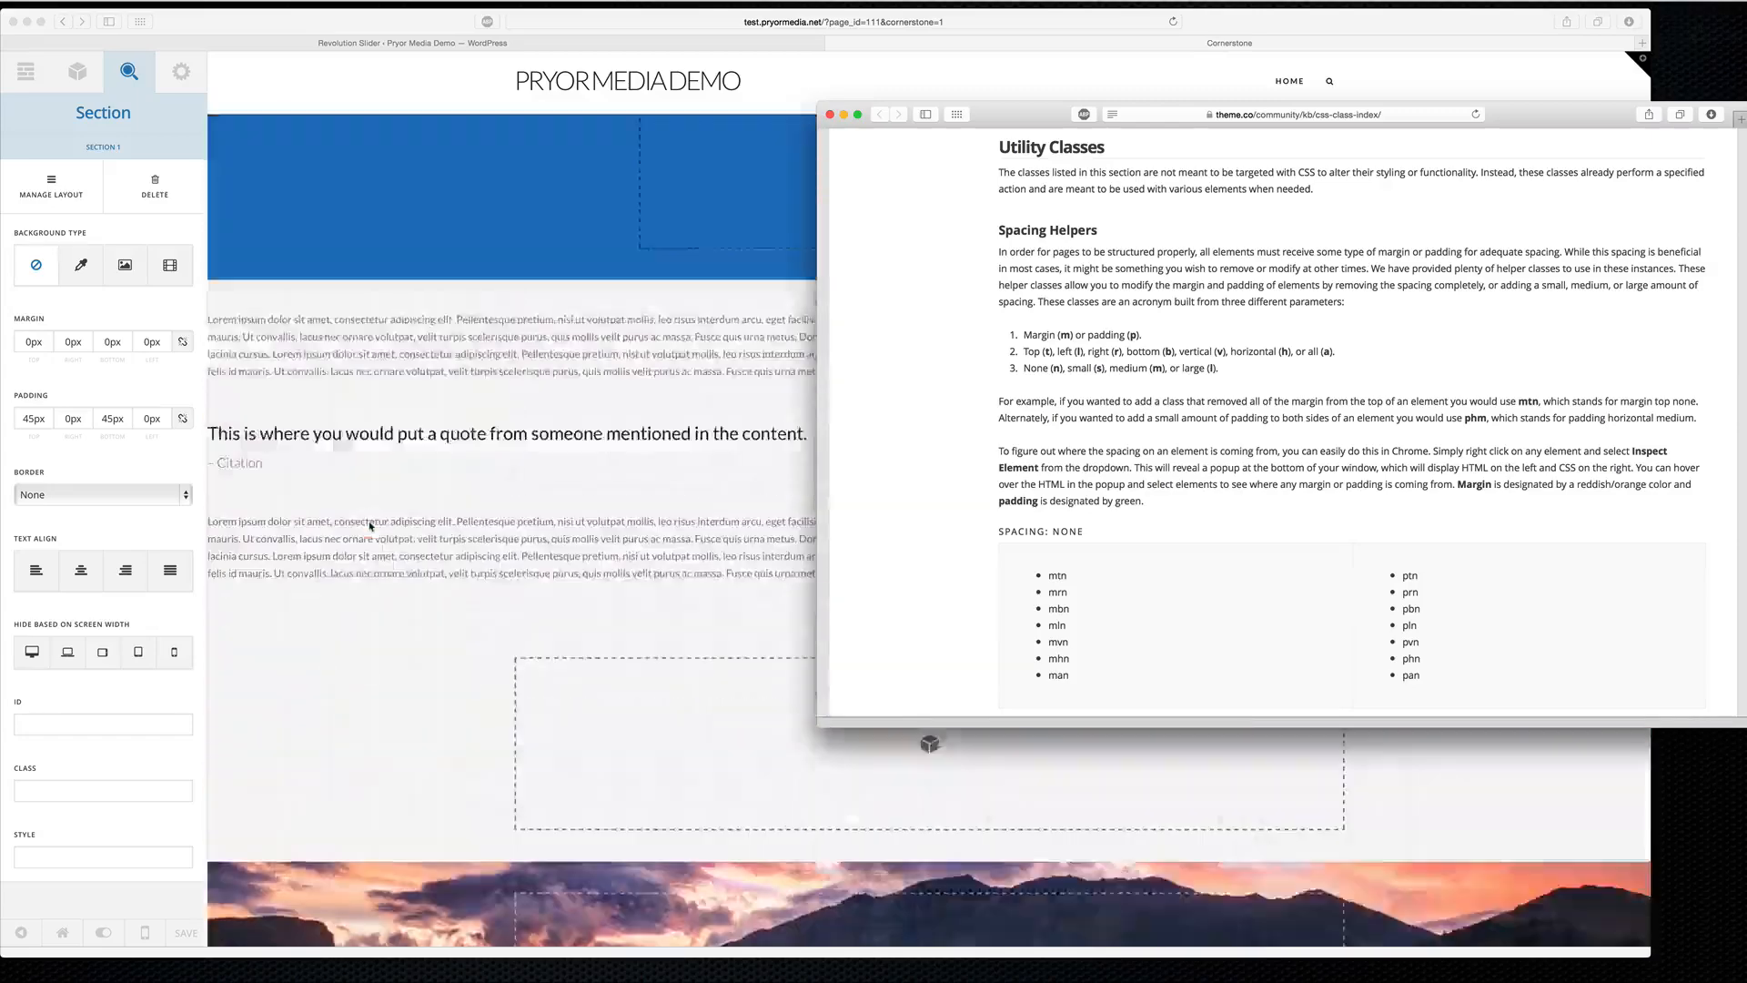
pyautogui.scroll(5, 370, 526)
pyautogui.click(374, 212)
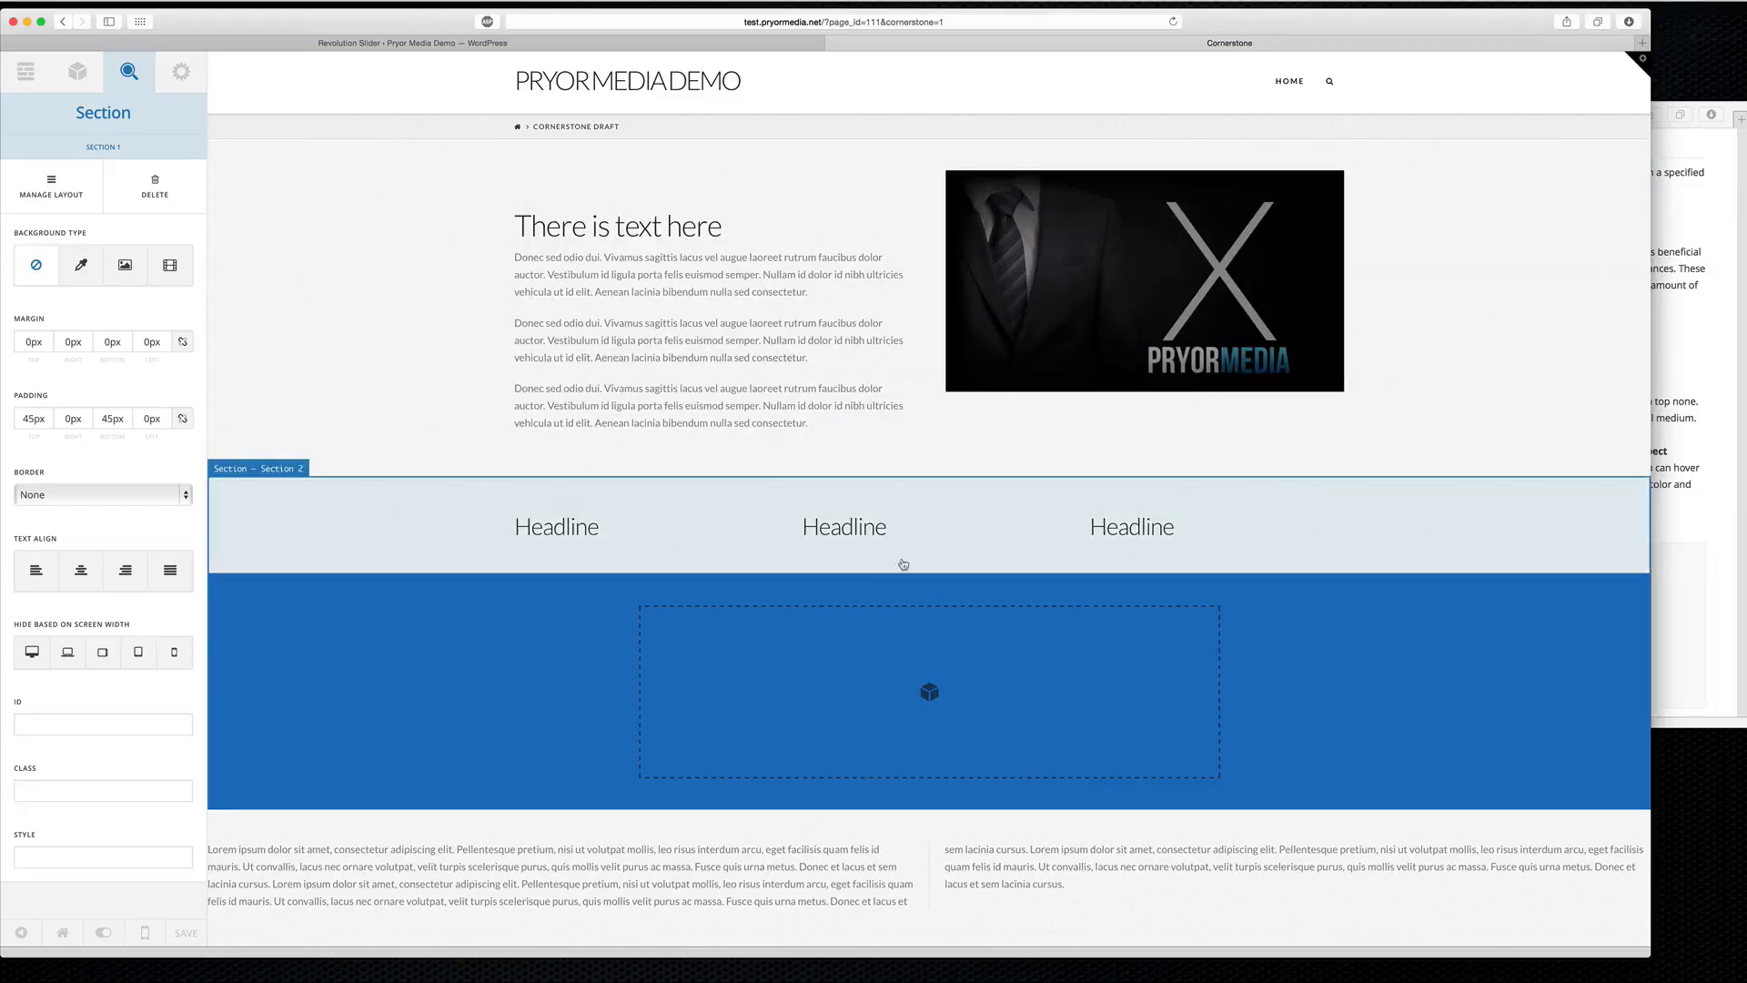
pyautogui.scroll(-8, 617, 660)
pyautogui.scroll(-9, 473, 480)
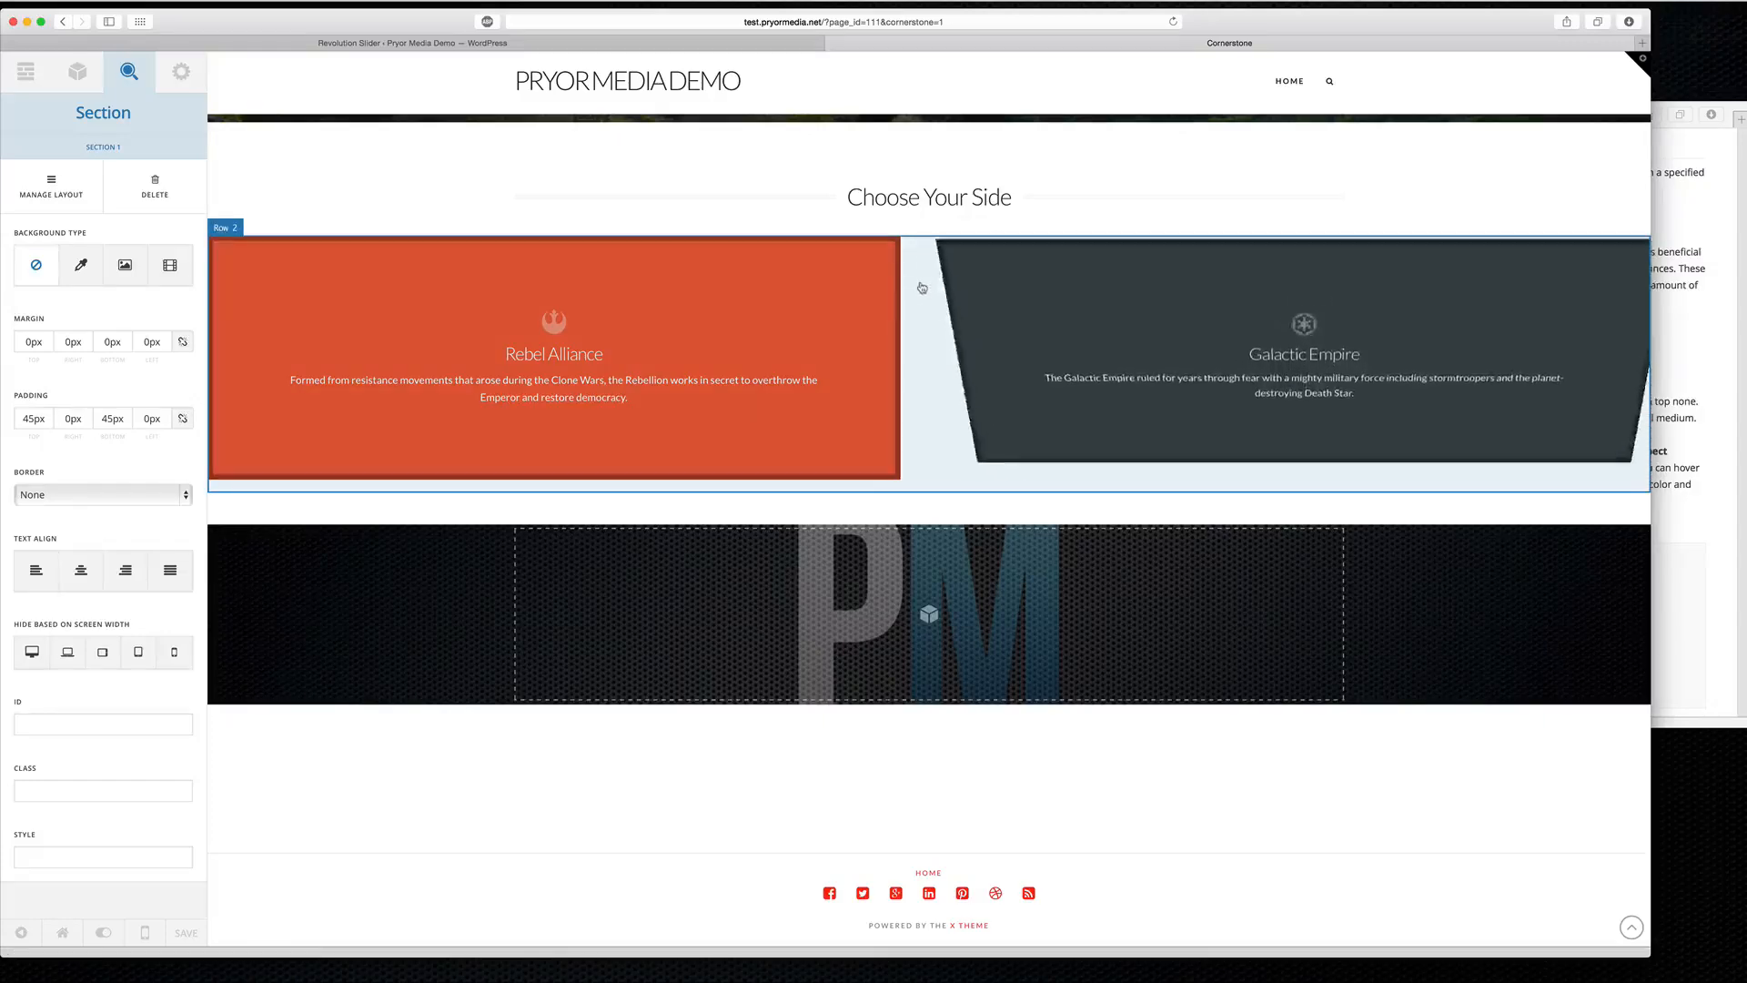
pyautogui.scroll(6, 945, 526)
pyautogui.scroll(2, 944, 526)
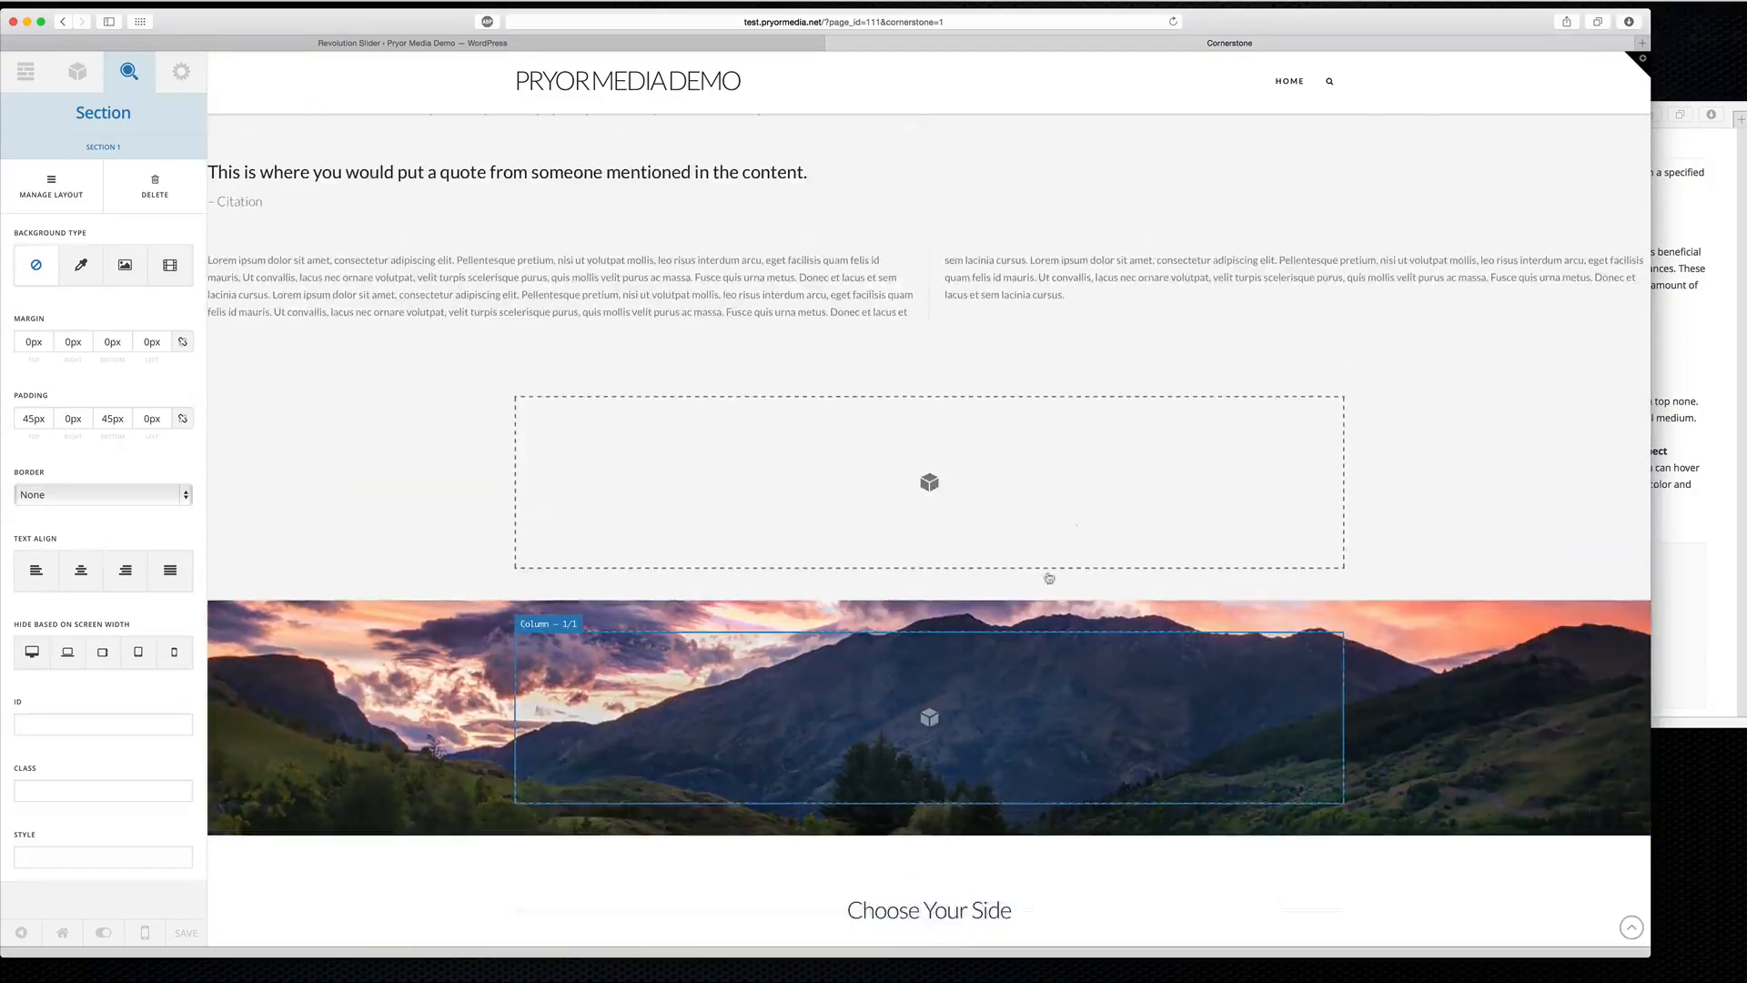
pyautogui.scroll(4, 851, 339)
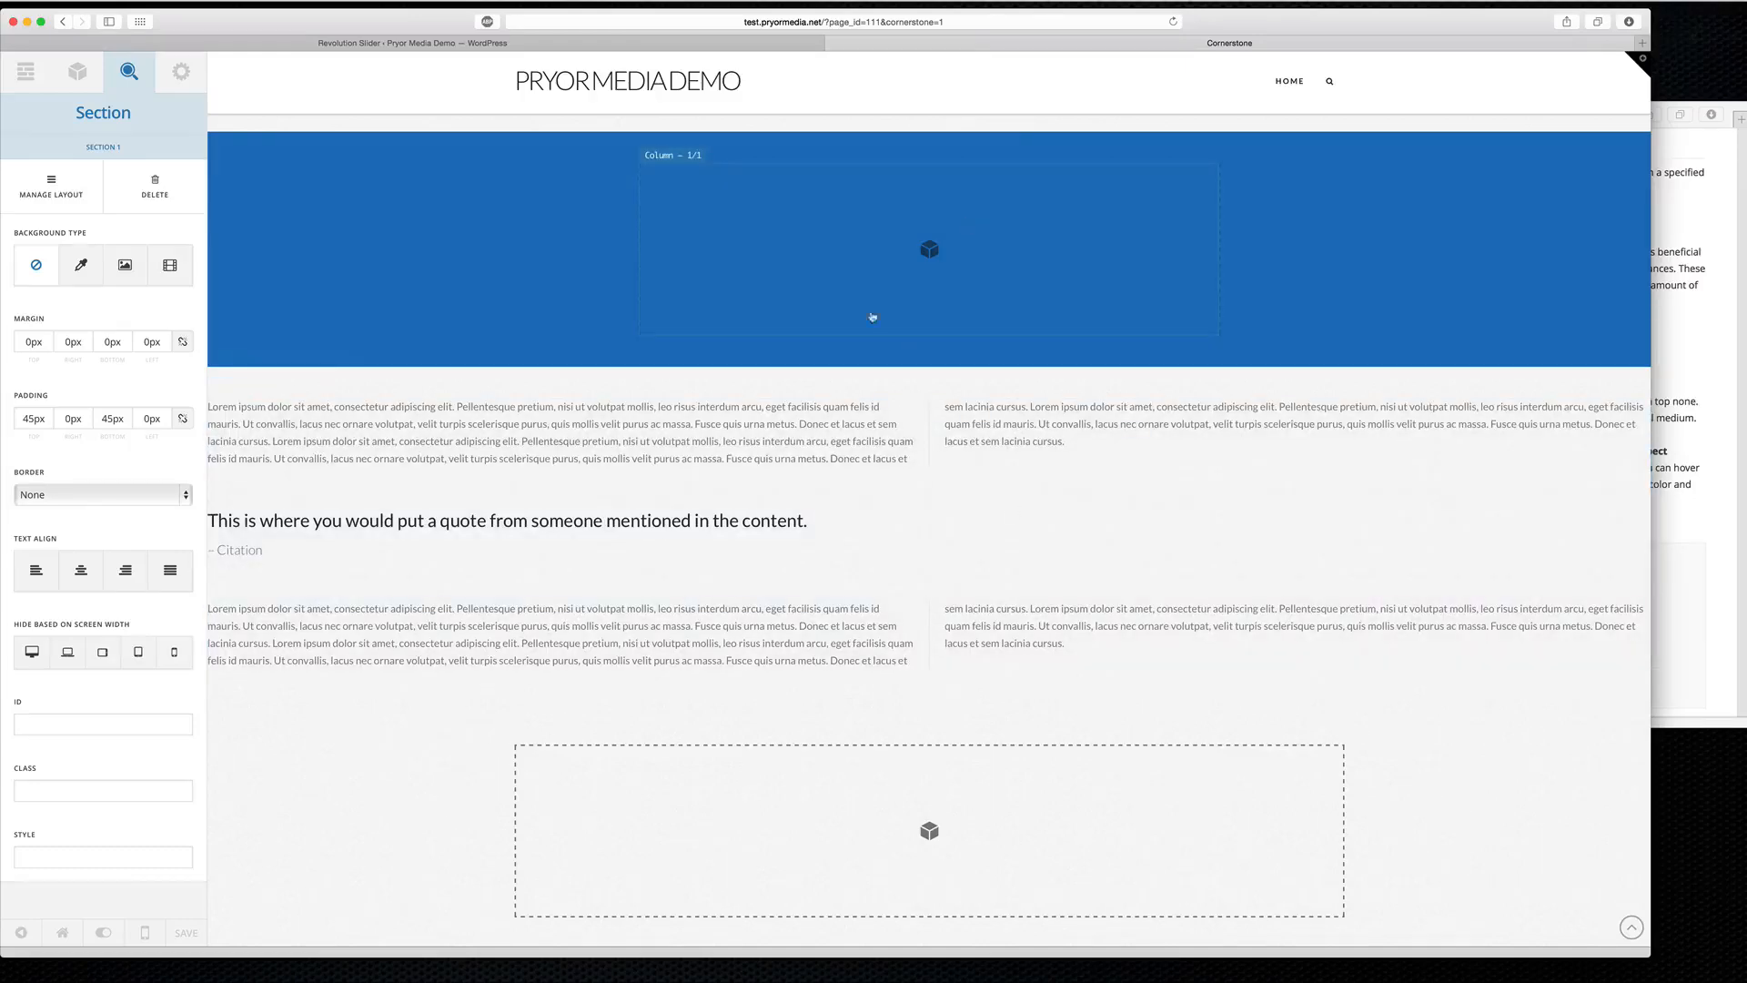
pyautogui.scroll(2, 741, 338)
pyautogui.scroll(3, 741, 338)
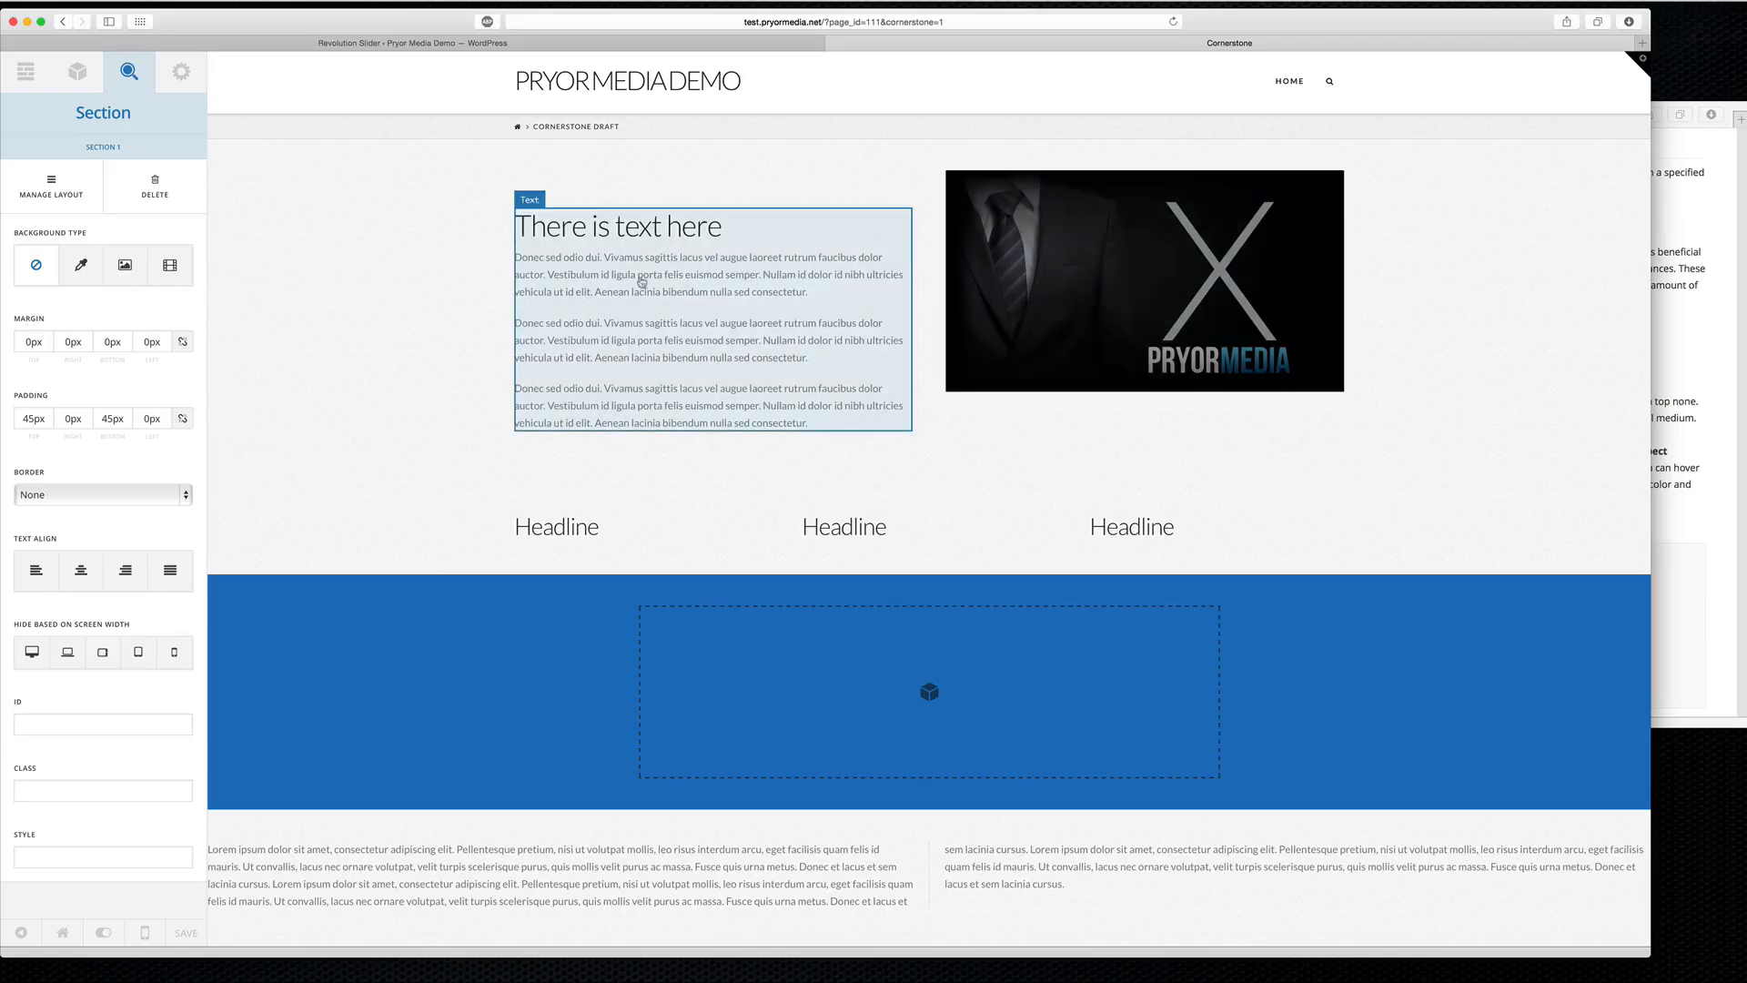
pyautogui.scroll(-5, 762, 358)
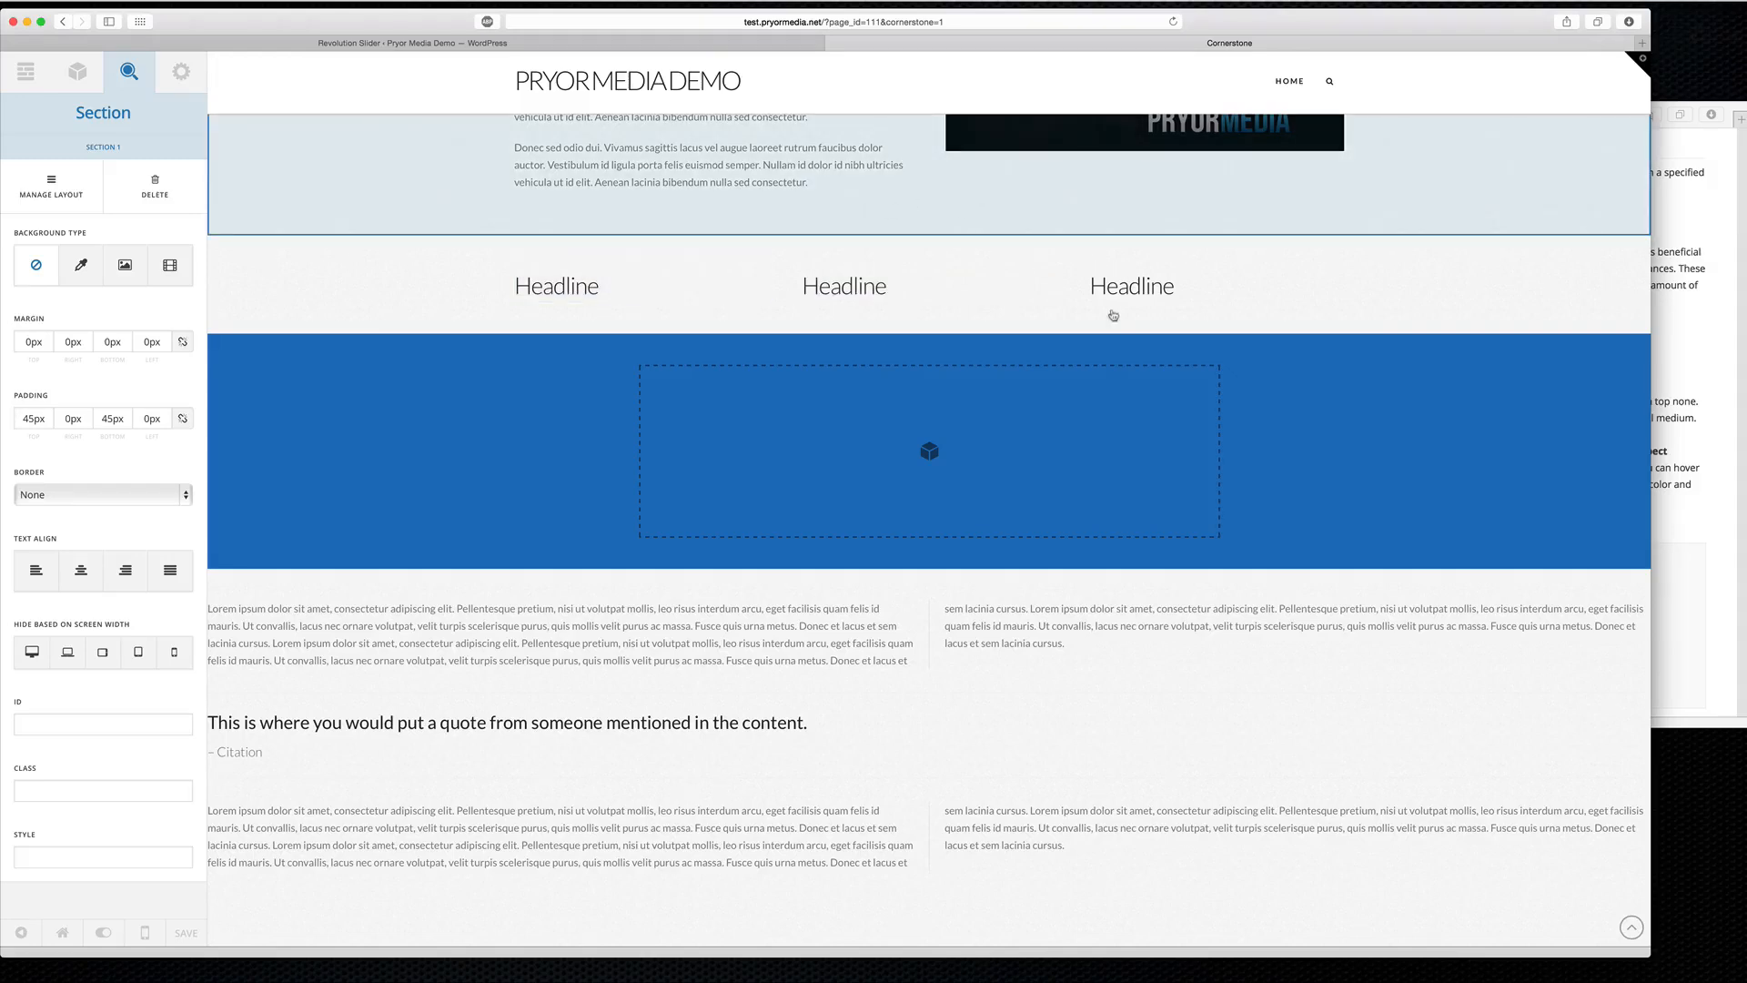
pyautogui.scroll(-3, 669, 357)
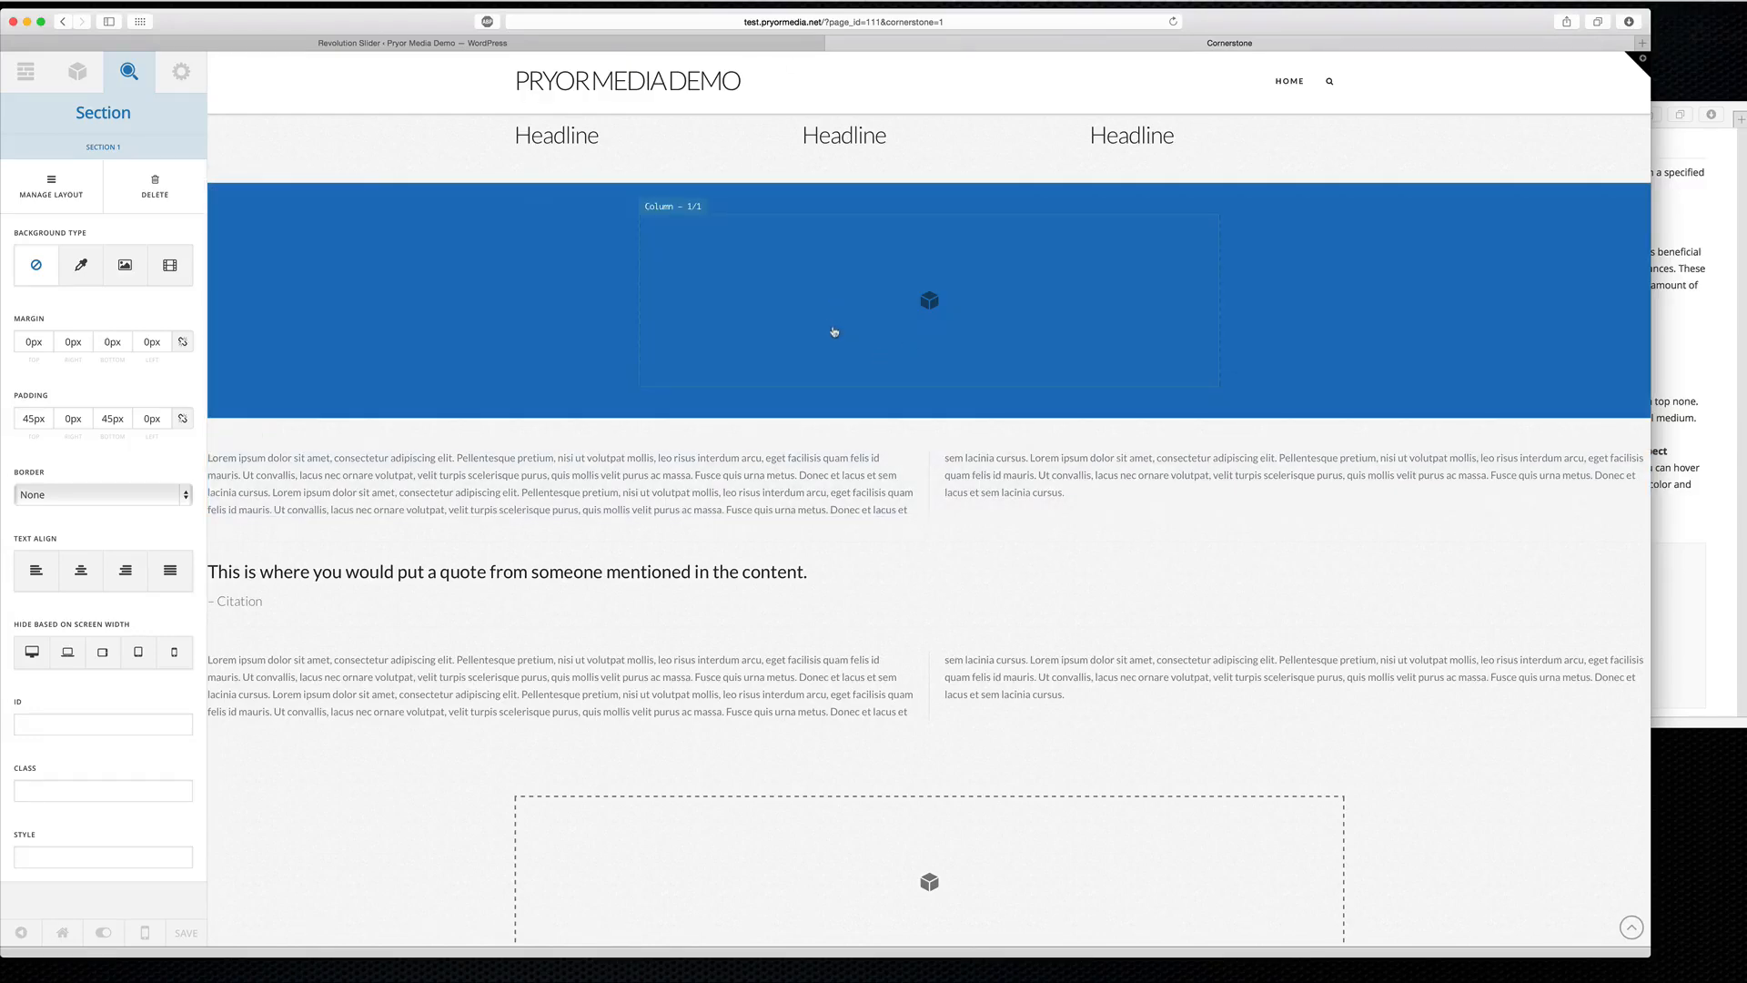
pyautogui.scroll(-5, 807, 320)
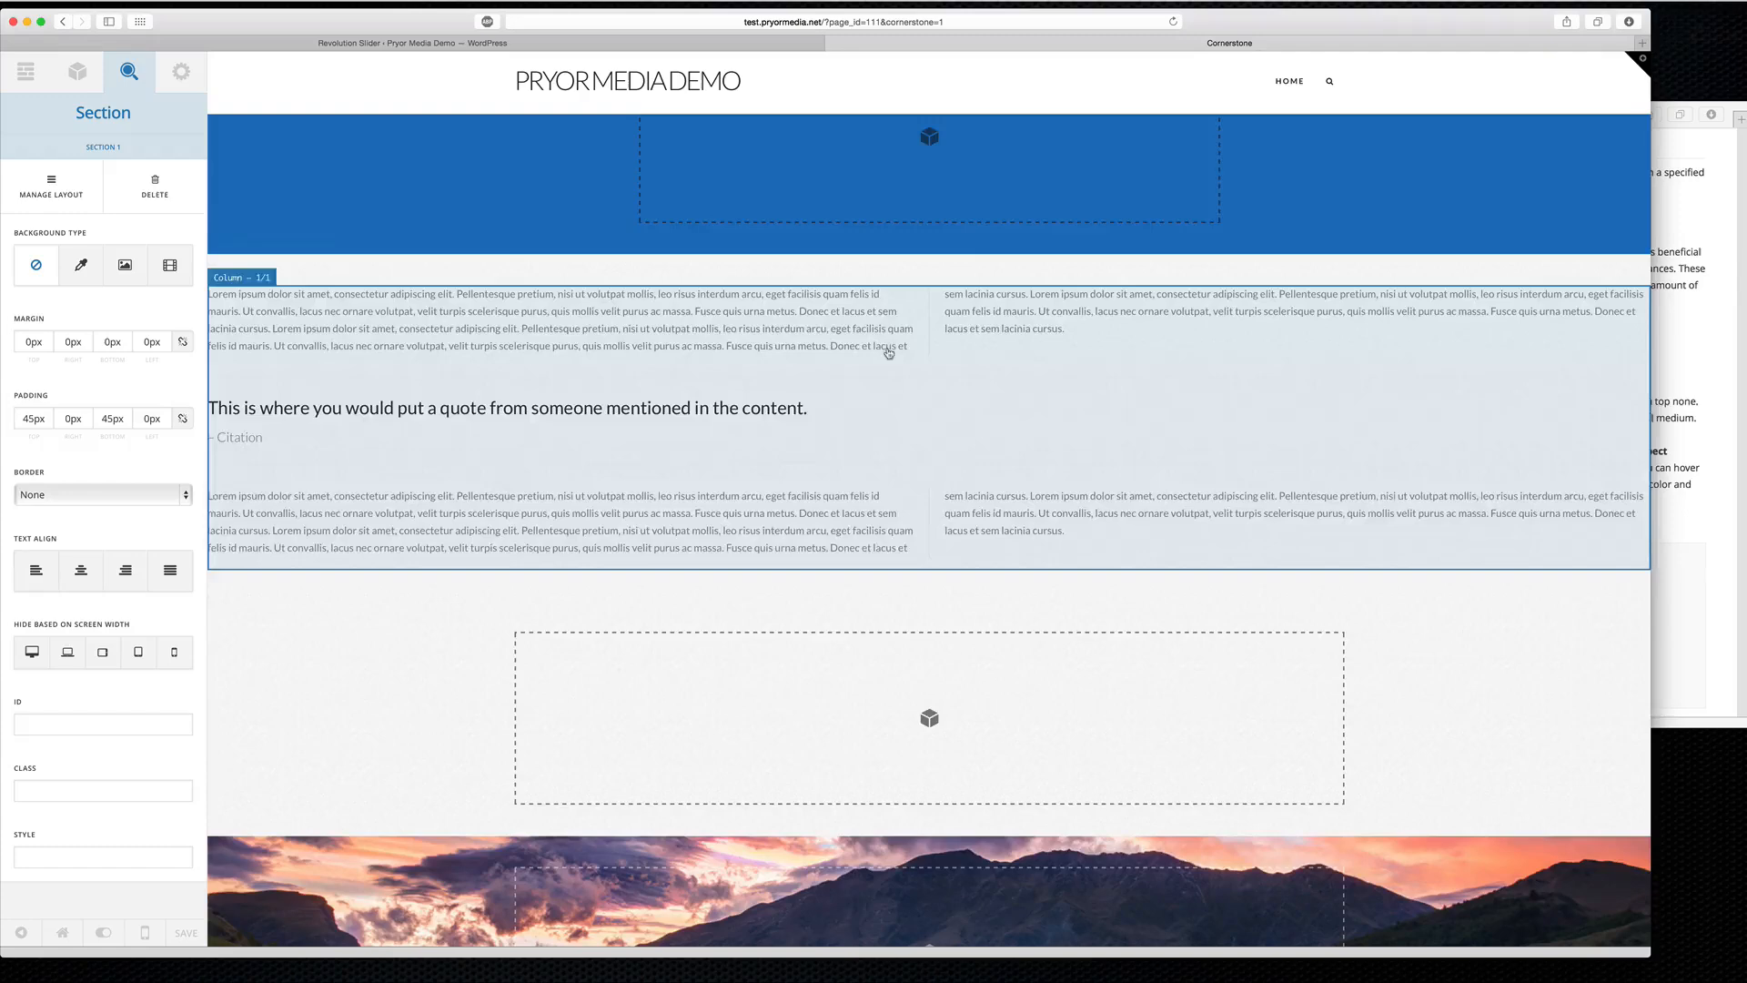
pyautogui.scroll(-2, 889, 353)
pyautogui.scroll(5, 893, 301)
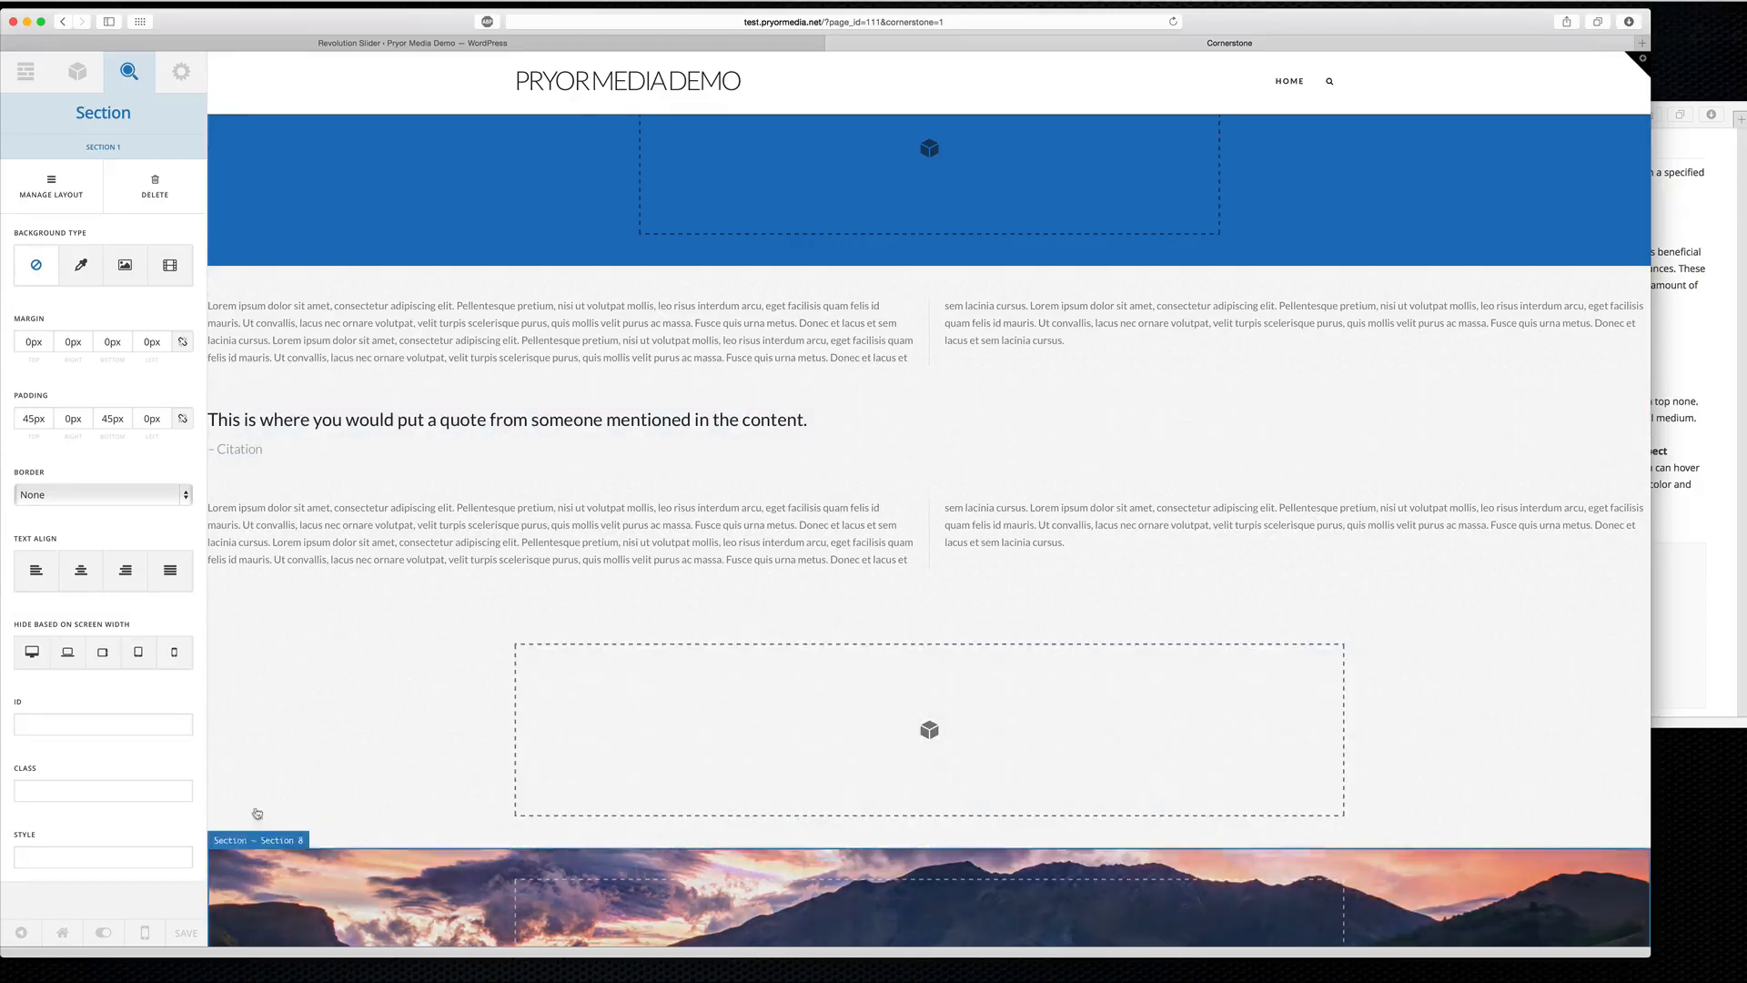
# Preview the page at the Medium, Small and Large screen sizes, then return it to Extra Large.
pyautogui.click(145, 933)
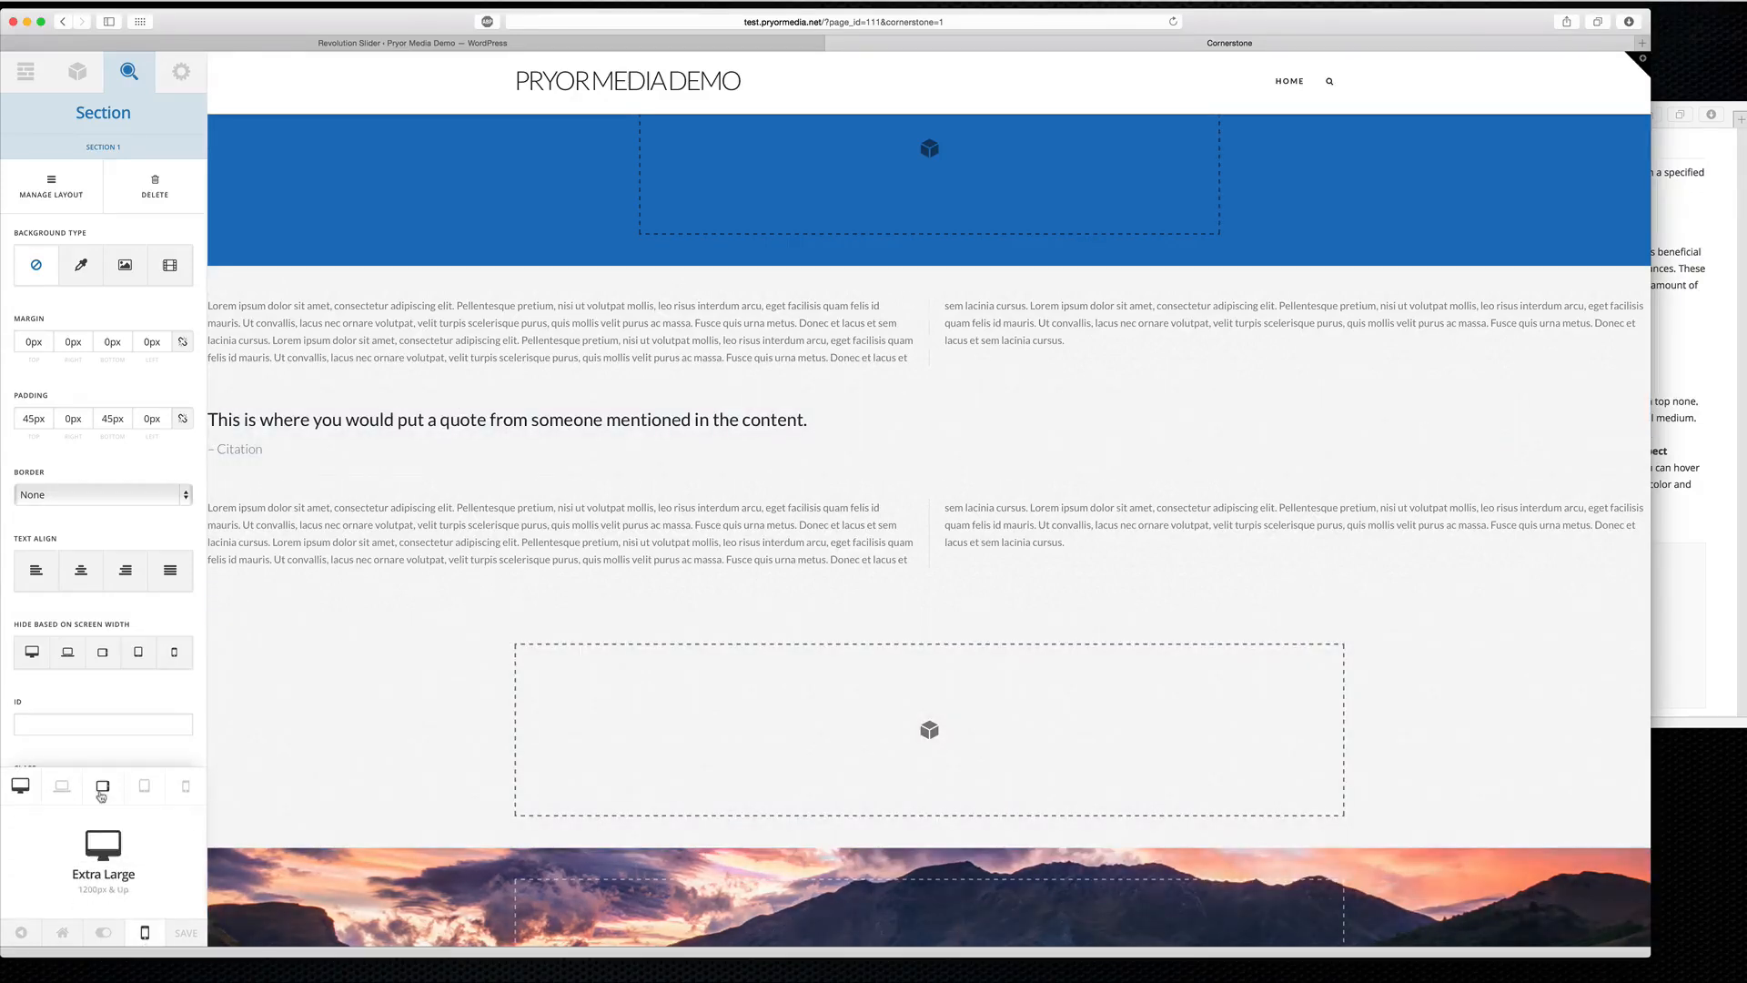
pyautogui.click(102, 786)
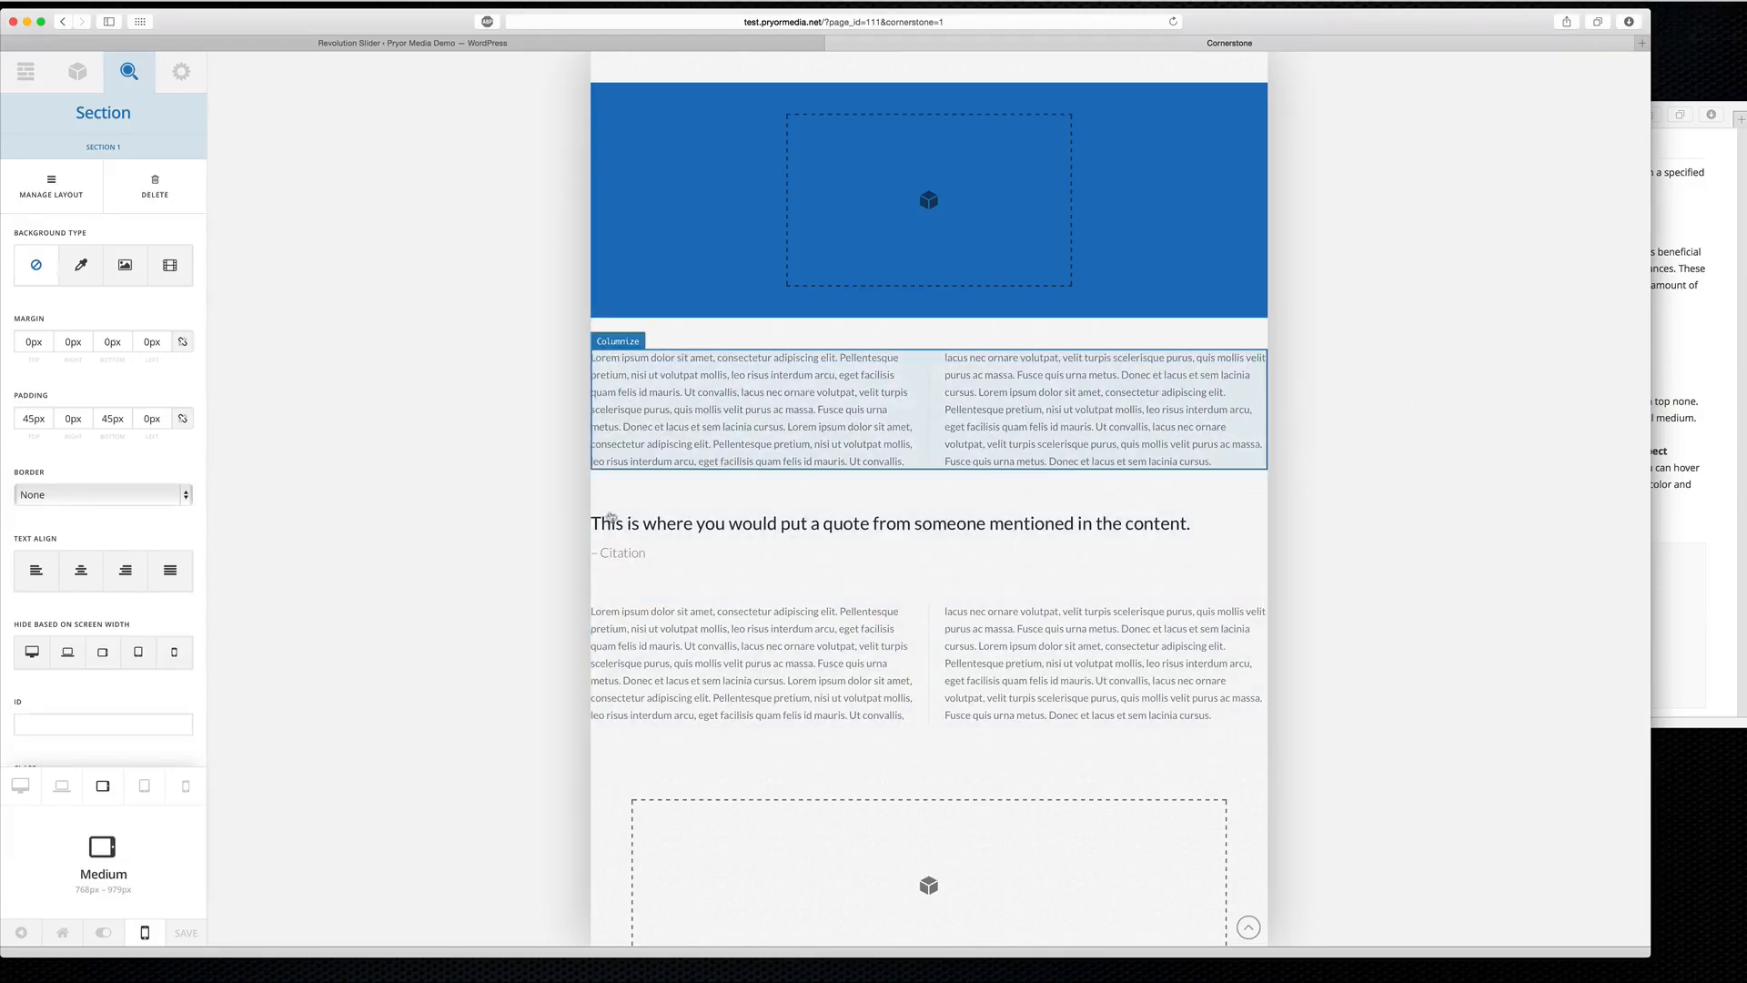
pyautogui.click(142, 791)
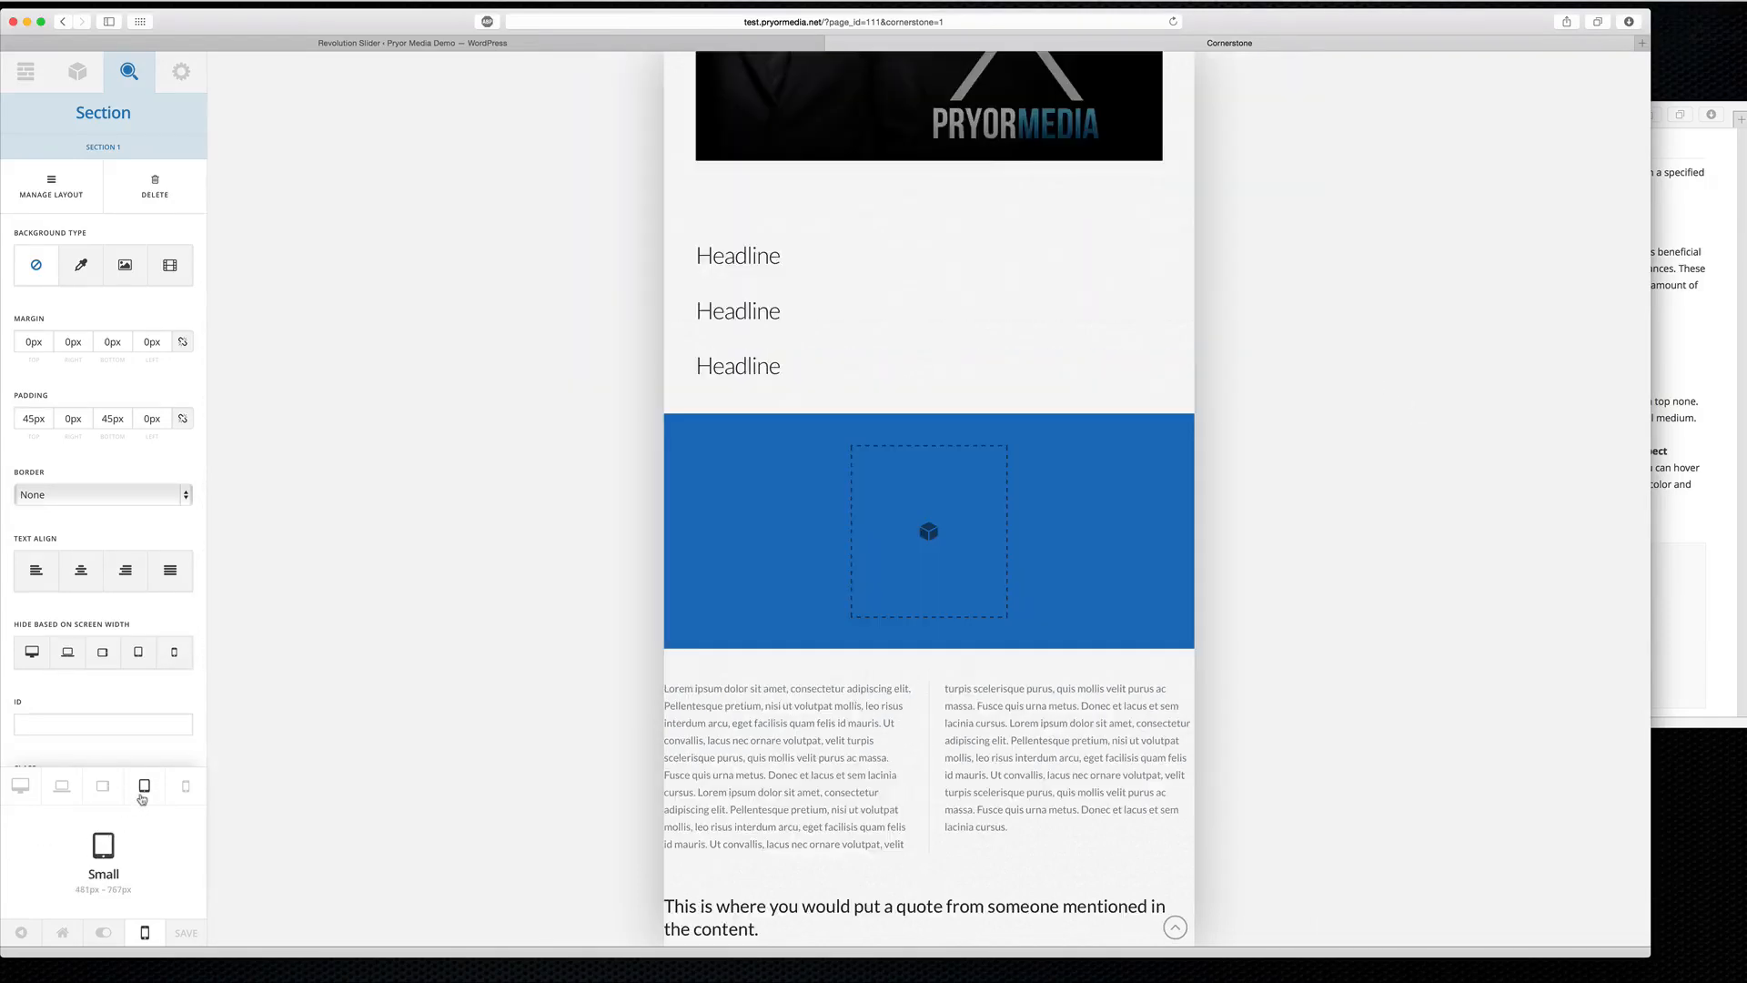
pyautogui.click(103, 789)
pyautogui.click(62, 788)
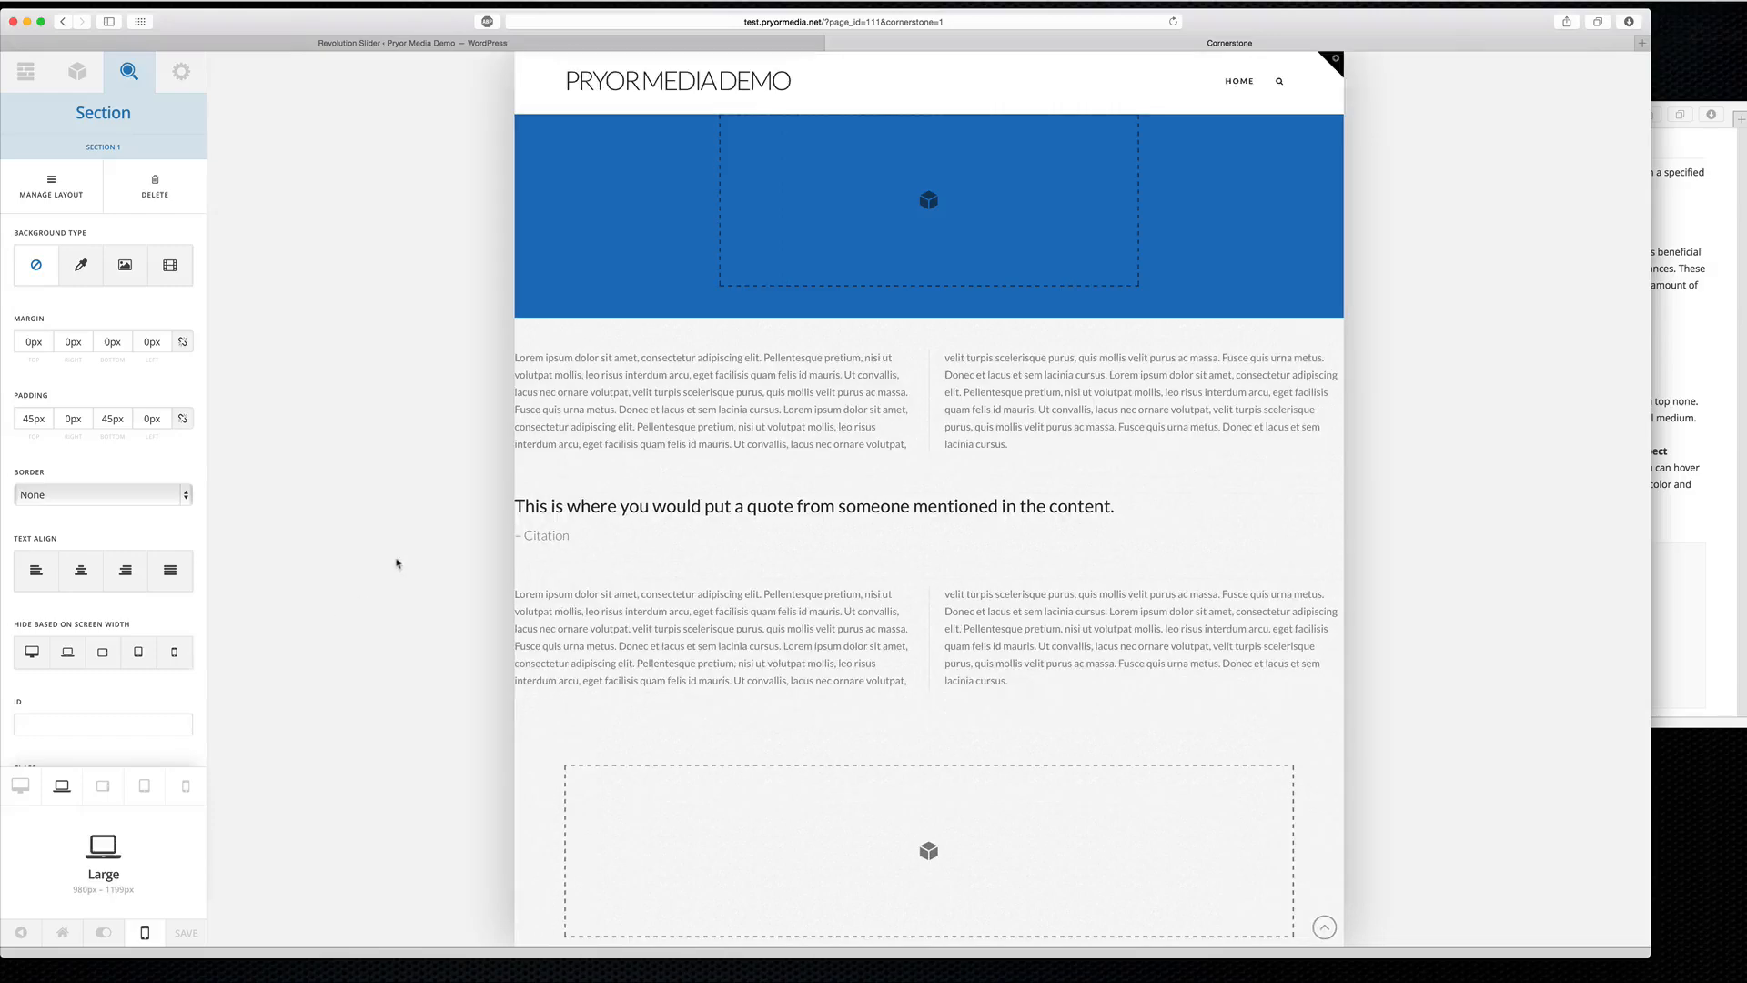
pyautogui.click(20, 785)
# Review the spacing around the quote, empty column, mountain image, Choose Your Side and PM banner sections at Extra Large size.
pyautogui.scroll(-6, 421, 535)
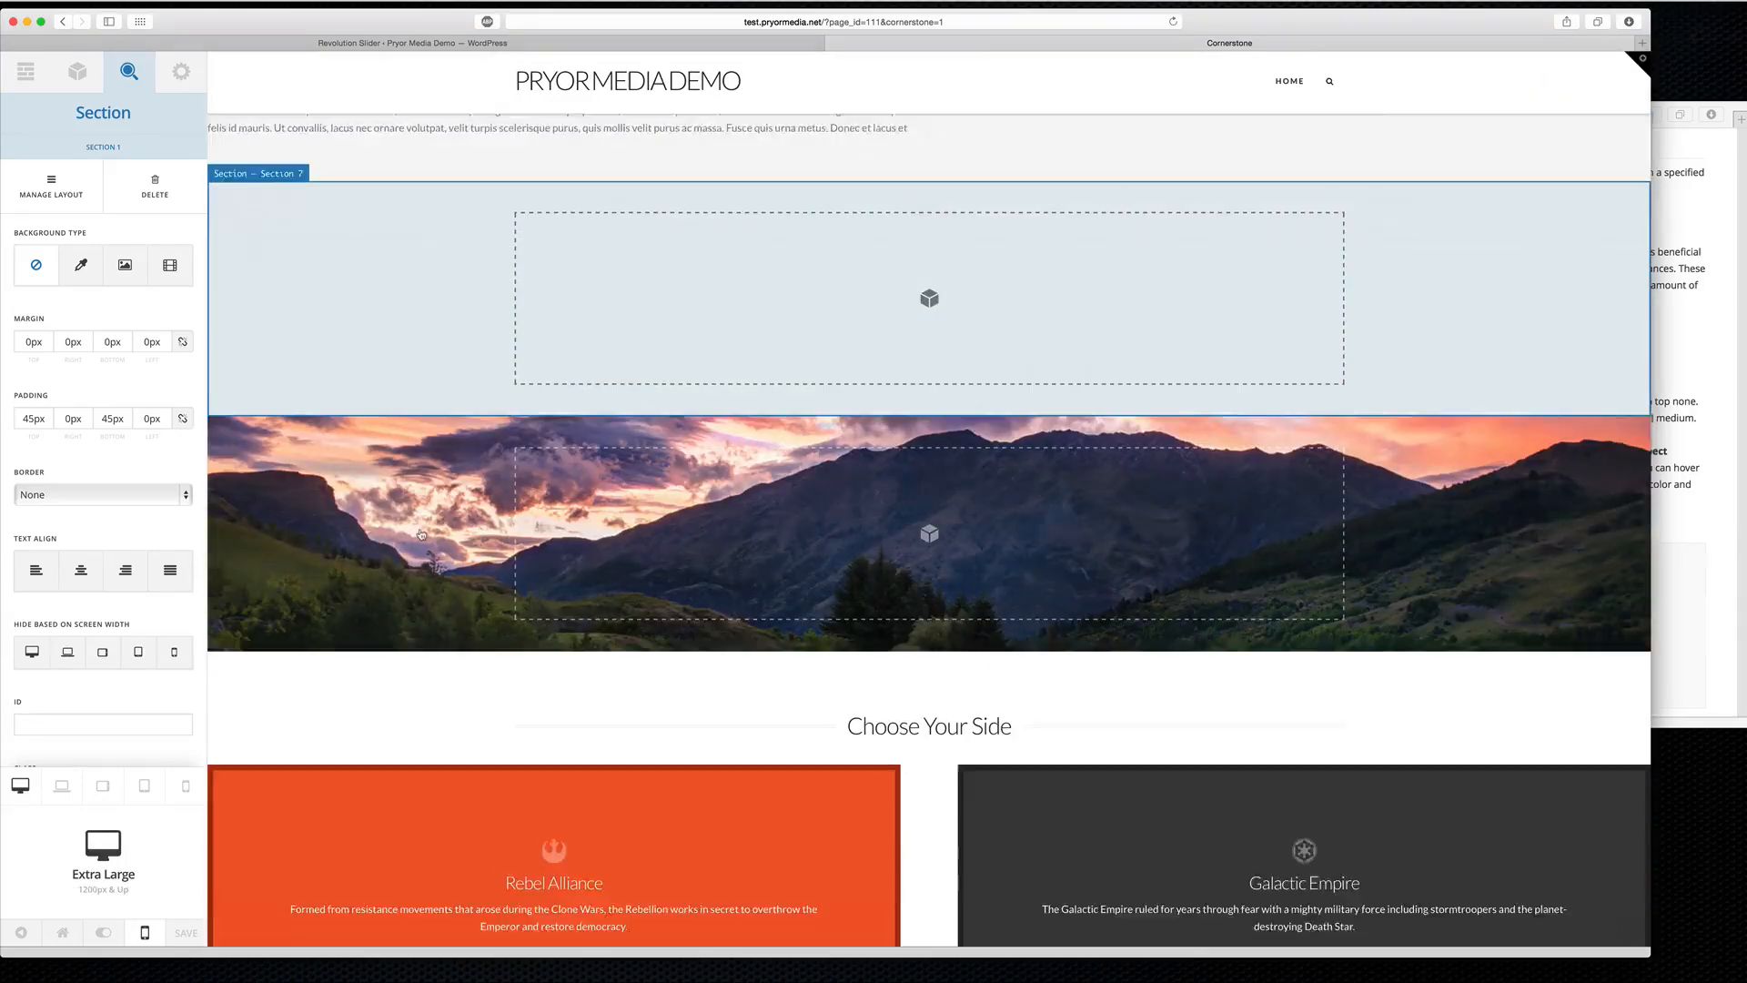
pyautogui.scroll(4, 421, 534)
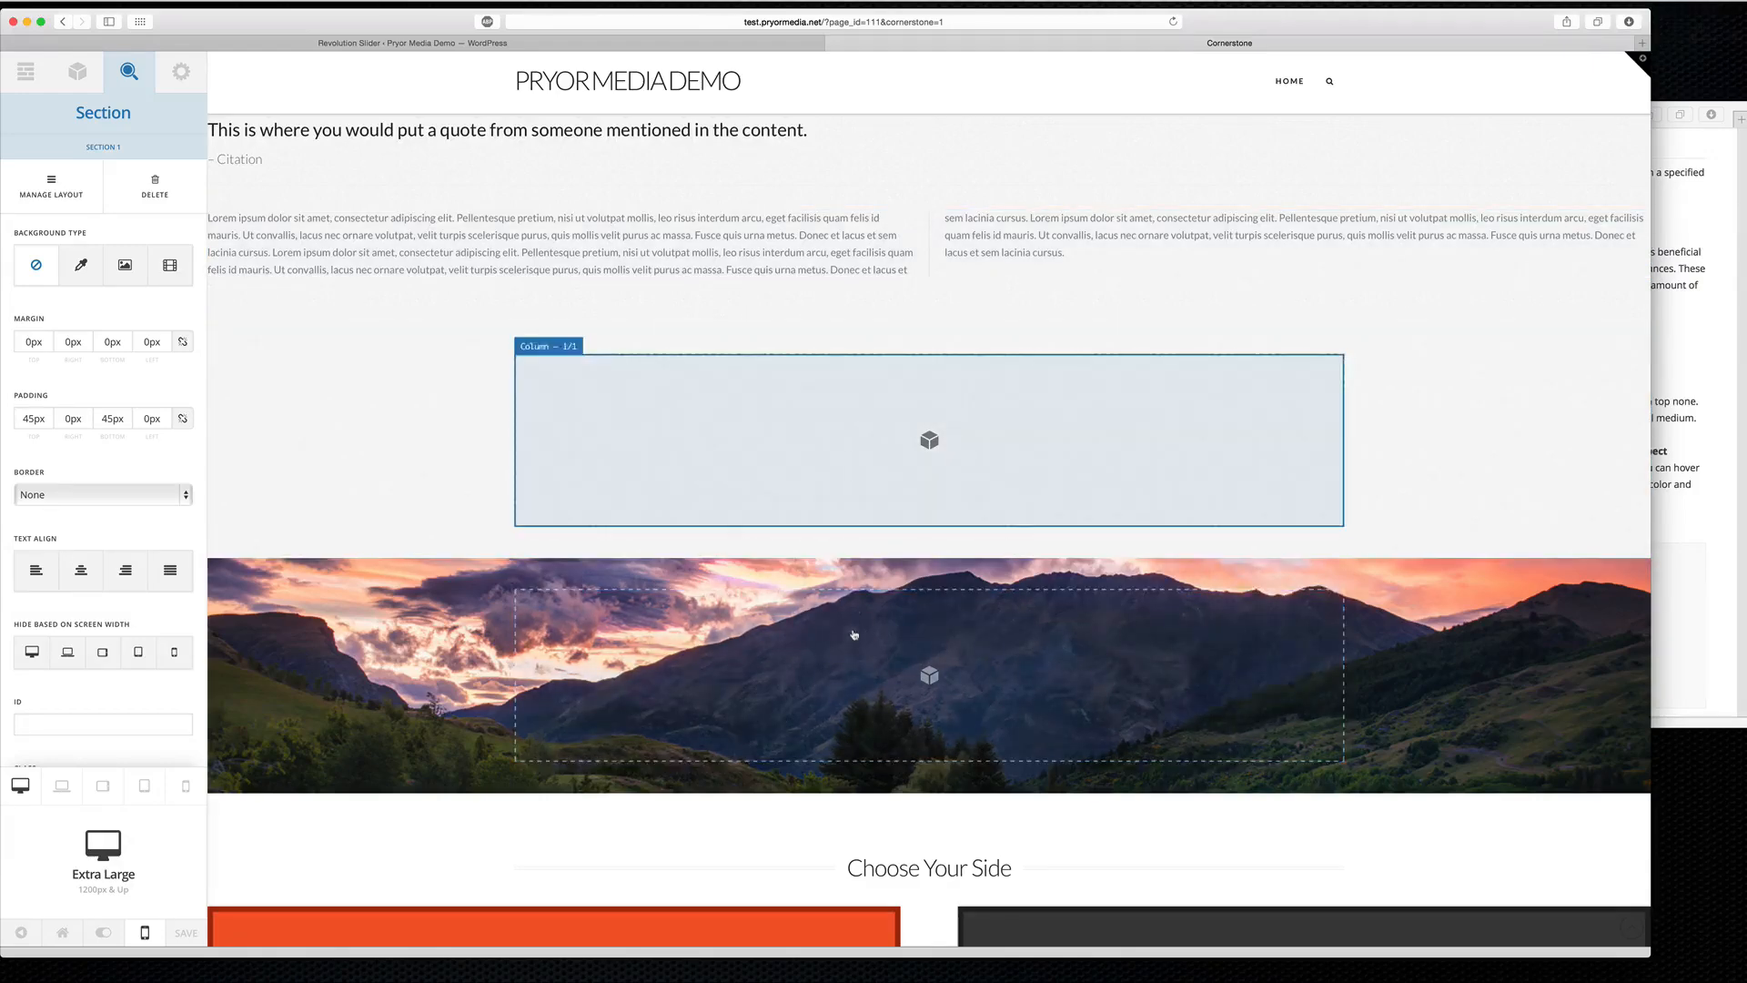
pyautogui.scroll(-1, 609, 514)
pyautogui.scroll(-9, 609, 514)
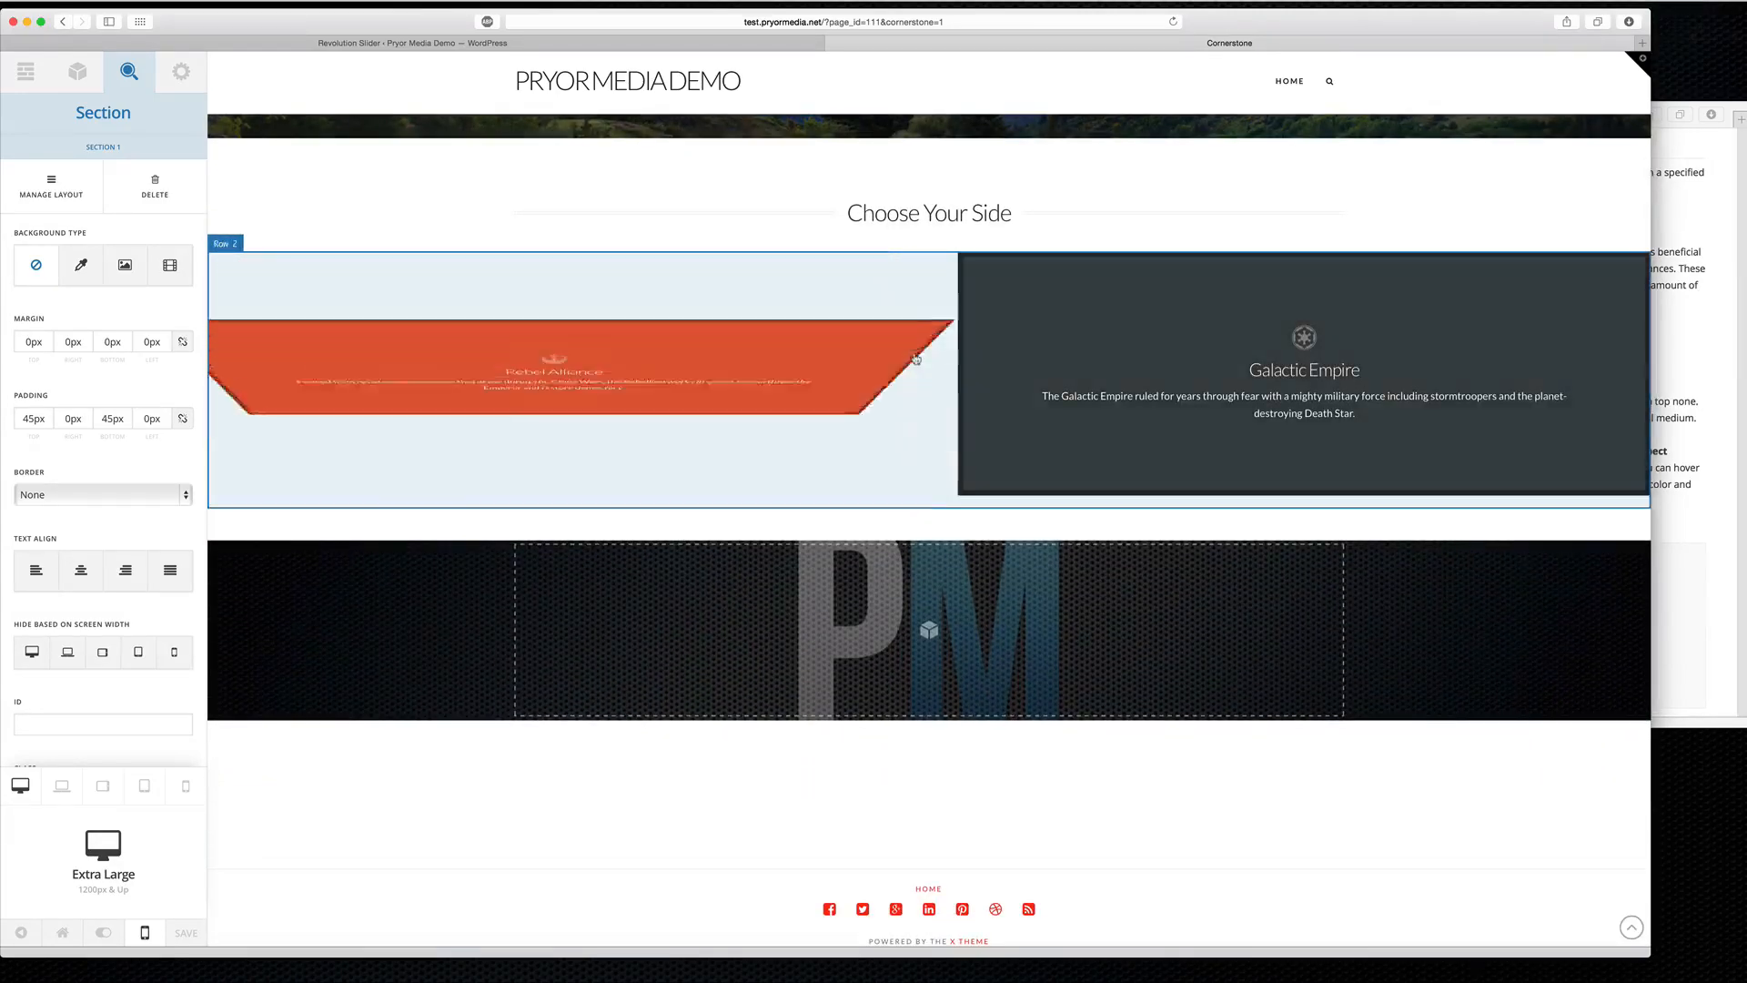
pyautogui.scroll(4, 921, 318)
pyautogui.scroll(5, 819, 200)
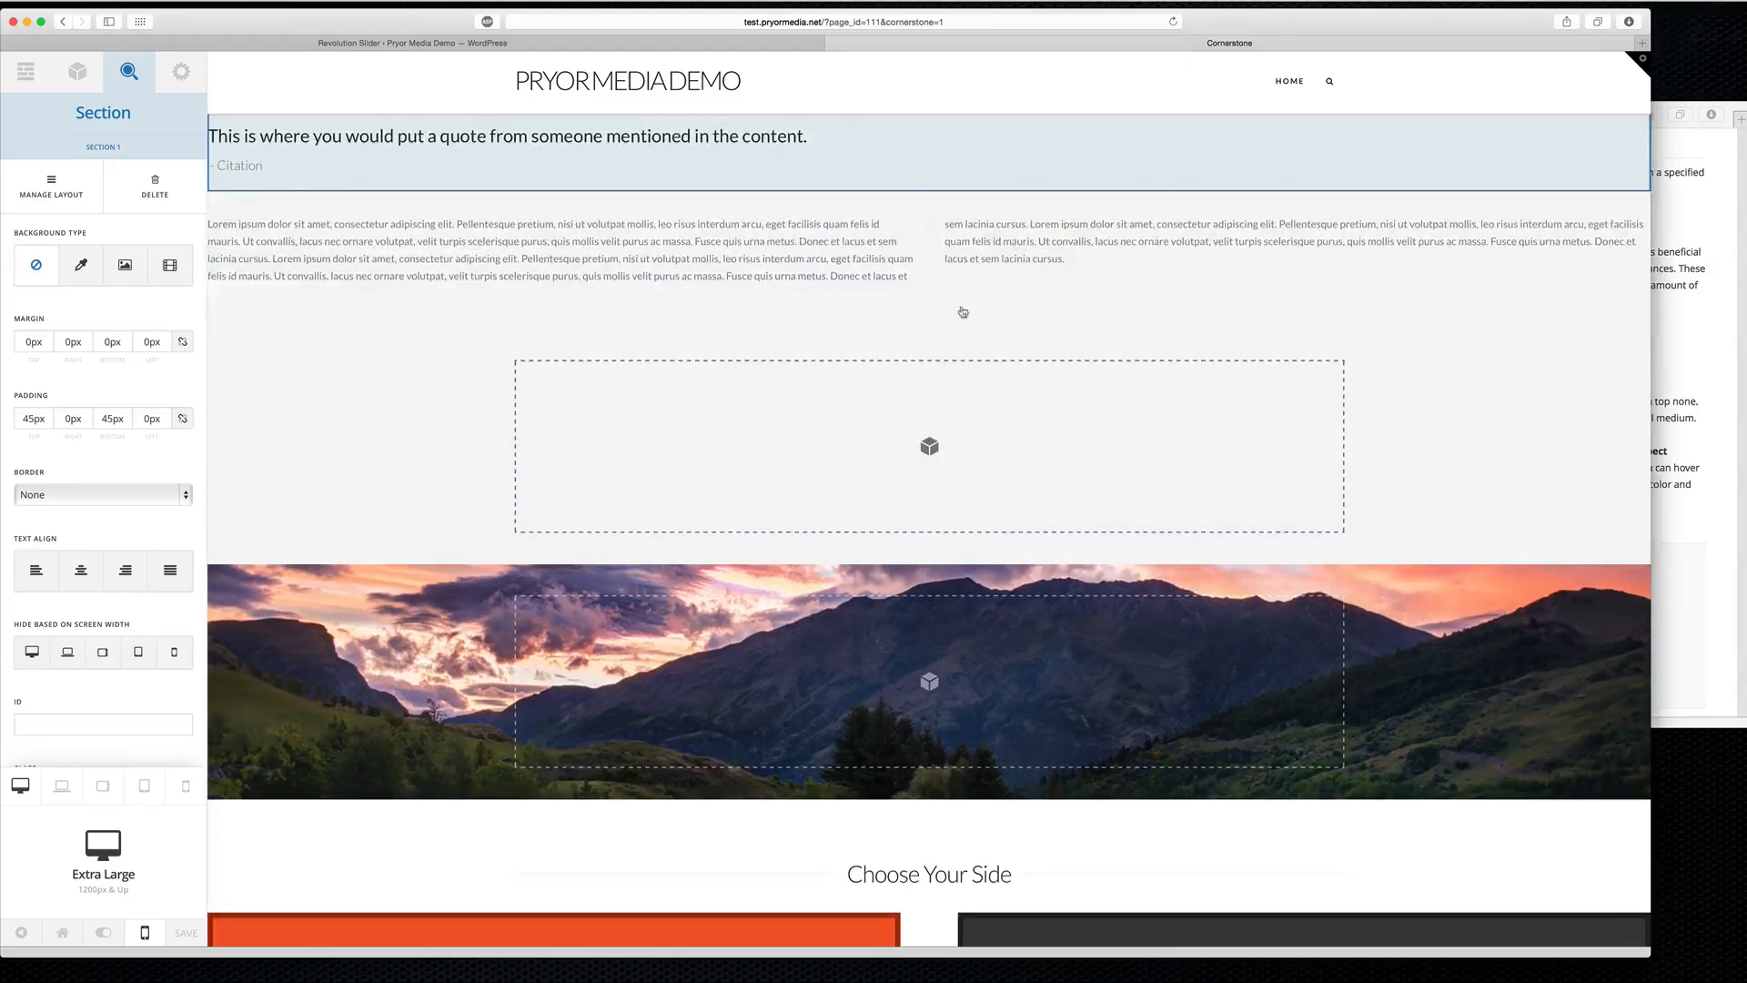
pyautogui.scroll(-8, 943, 393)
pyautogui.scroll(-1, 947, 460)
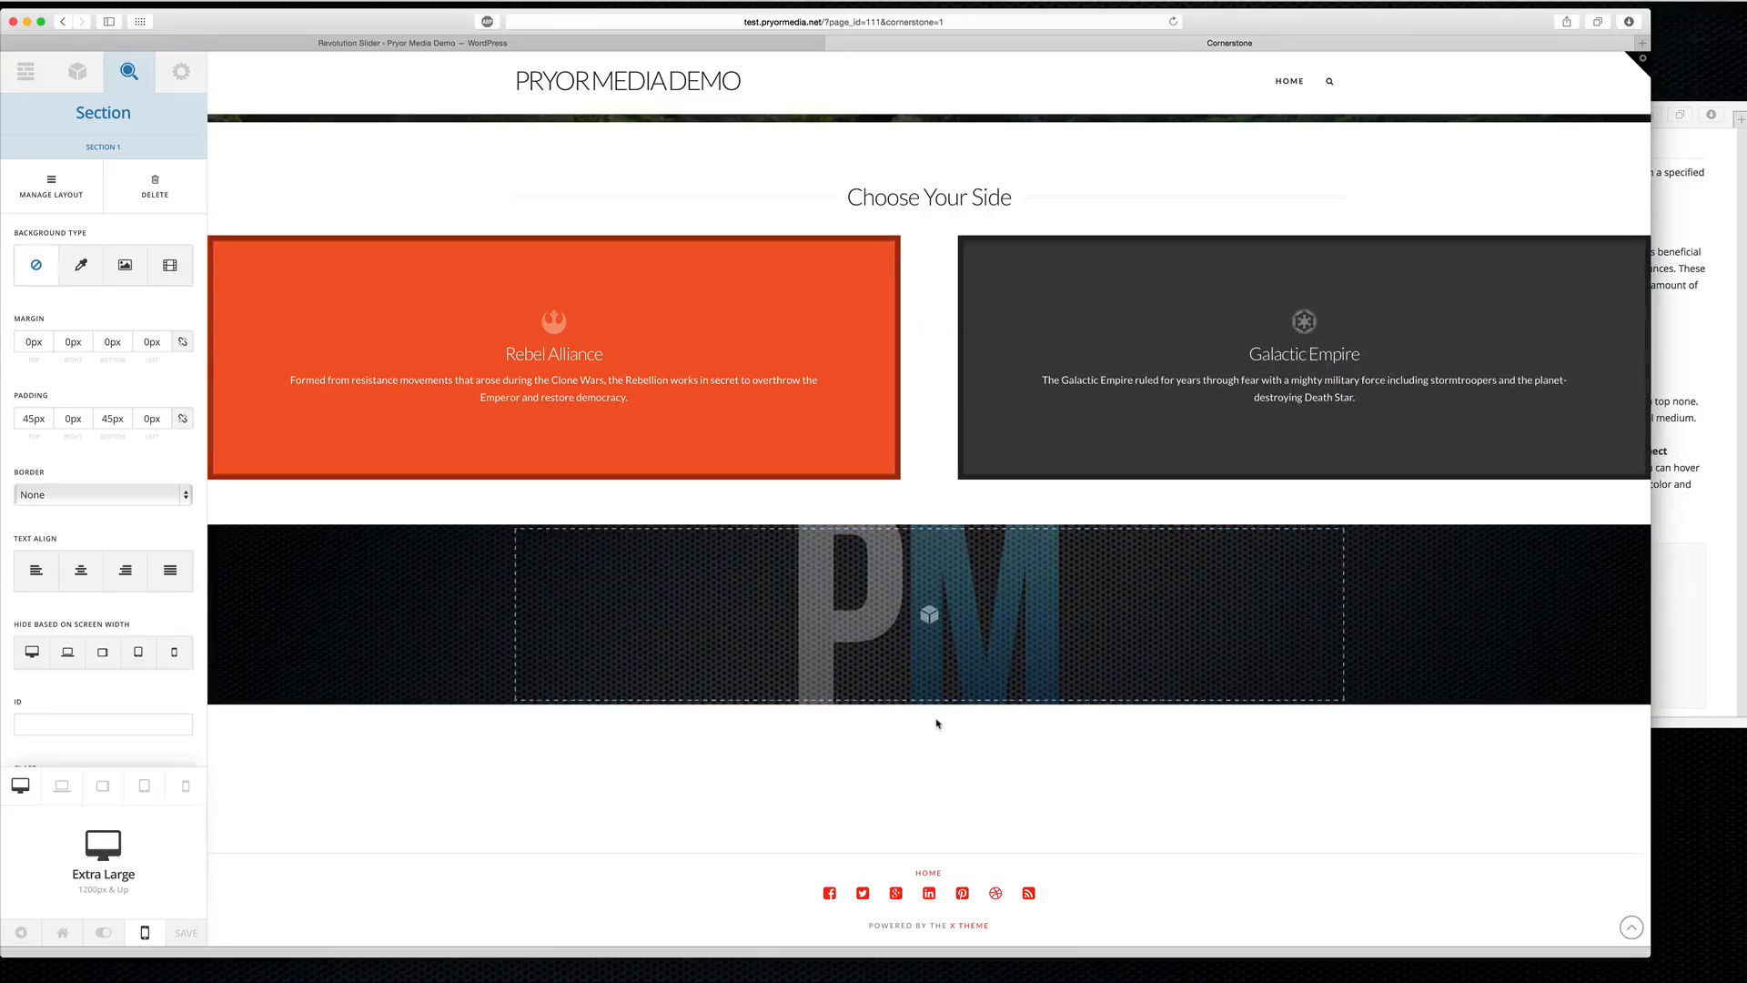
pyautogui.scroll(15, 992, 568)
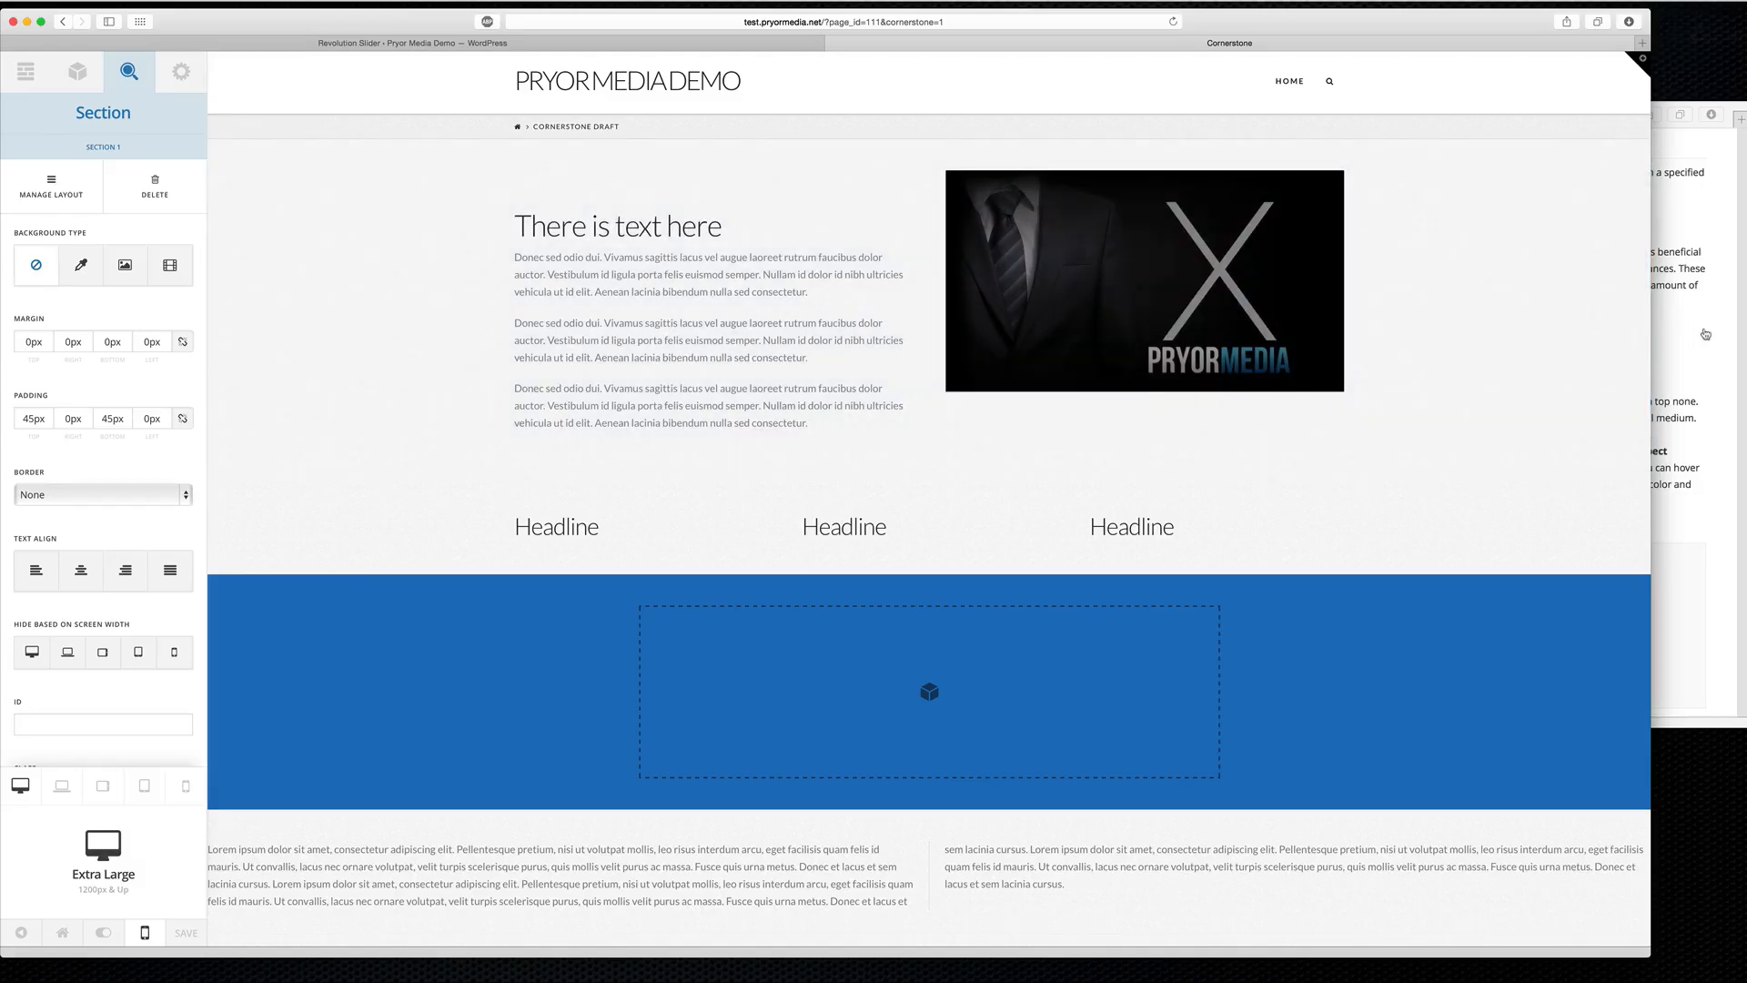
# Switch to the knowledge base window and open the CSS Class Index article from the Customizations topics.
pyautogui.click(1705, 334)
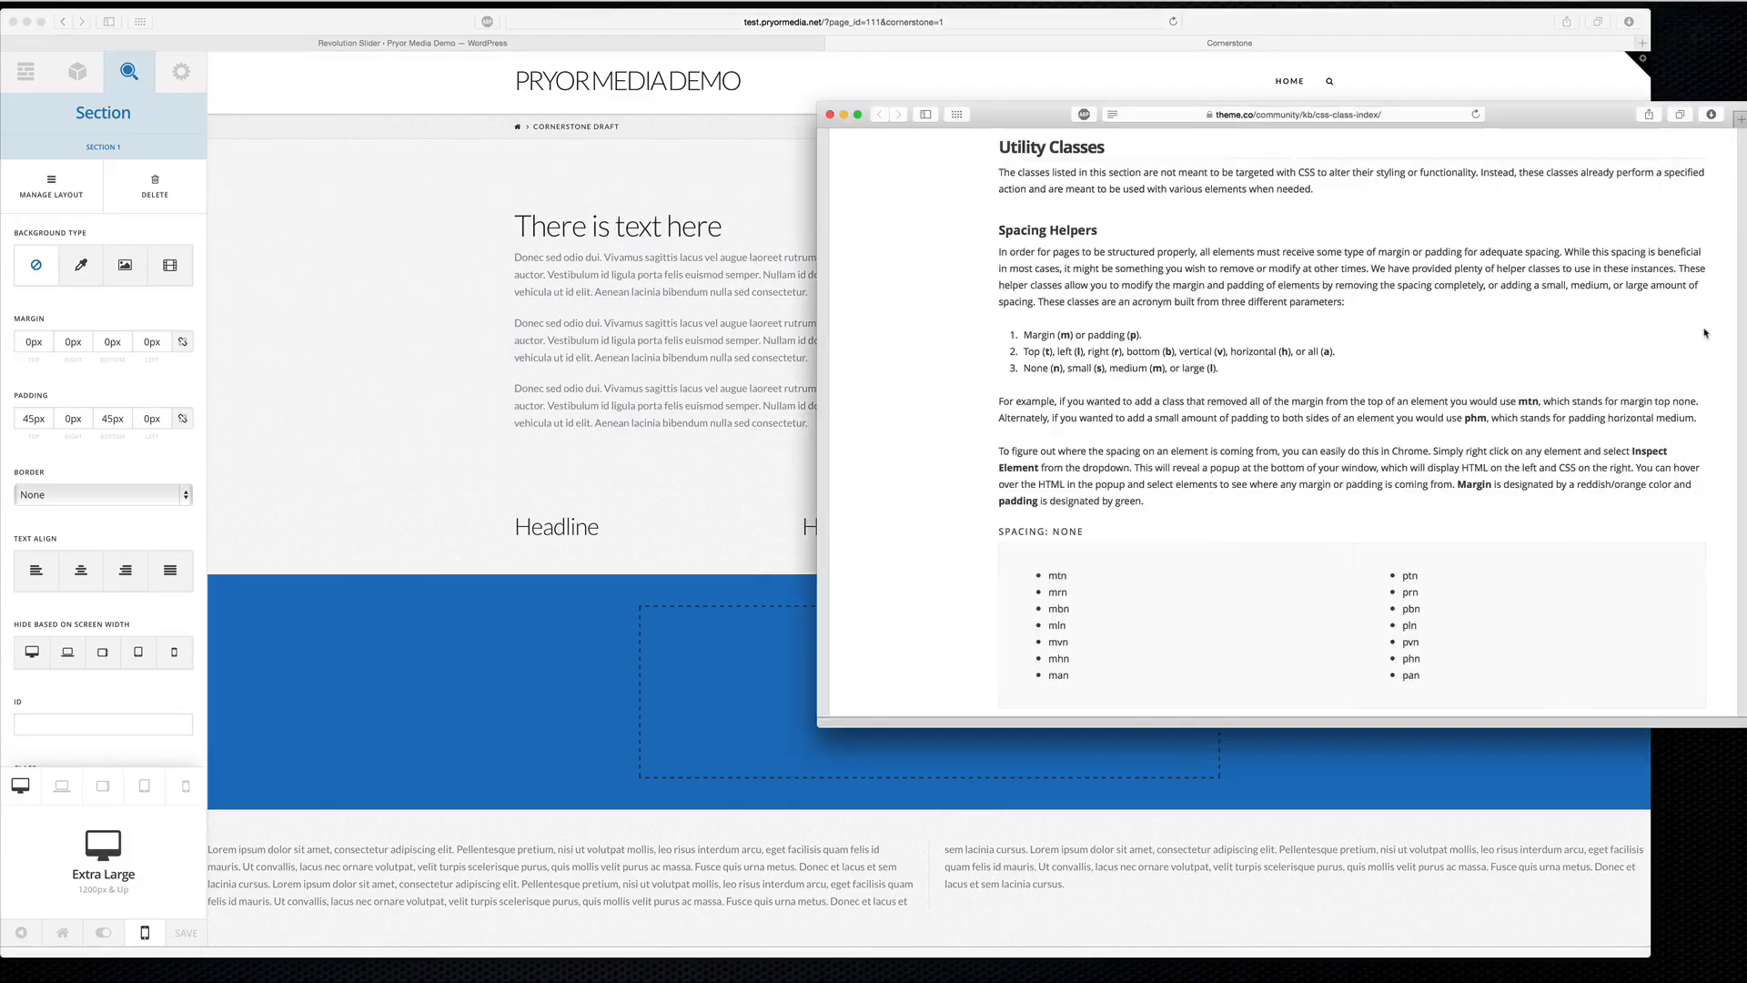
pyautogui.scroll(15, 956, 458)
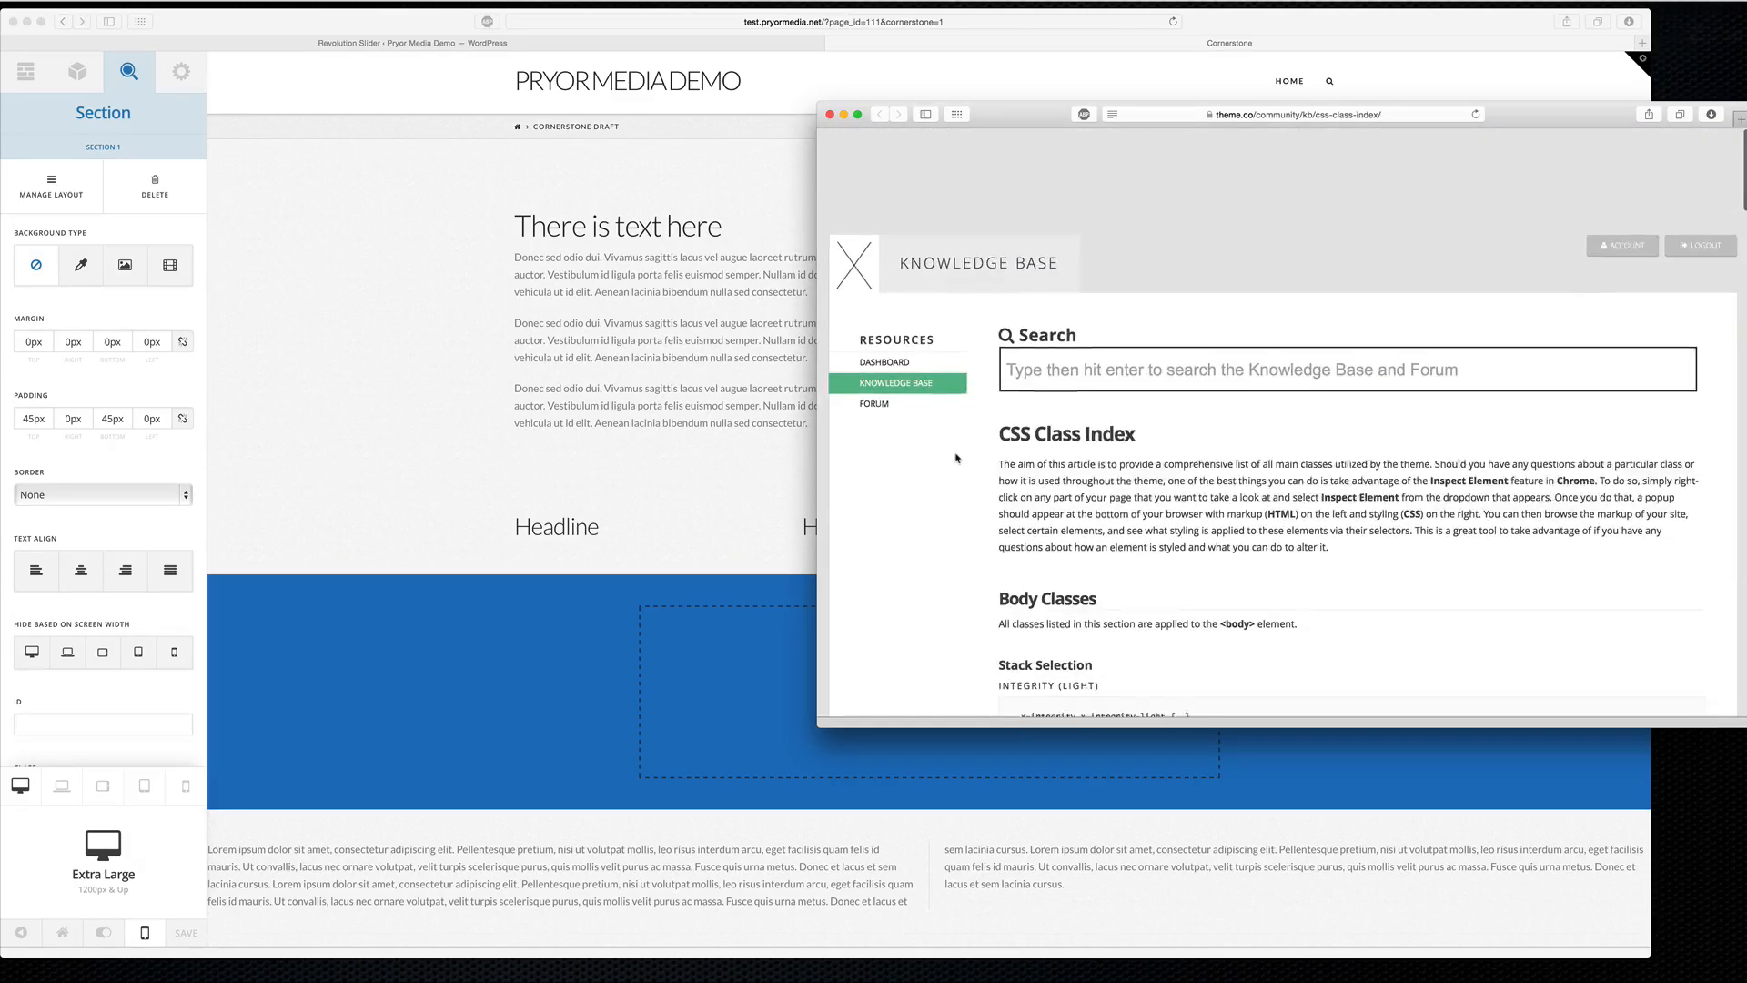
pyautogui.click(945, 288)
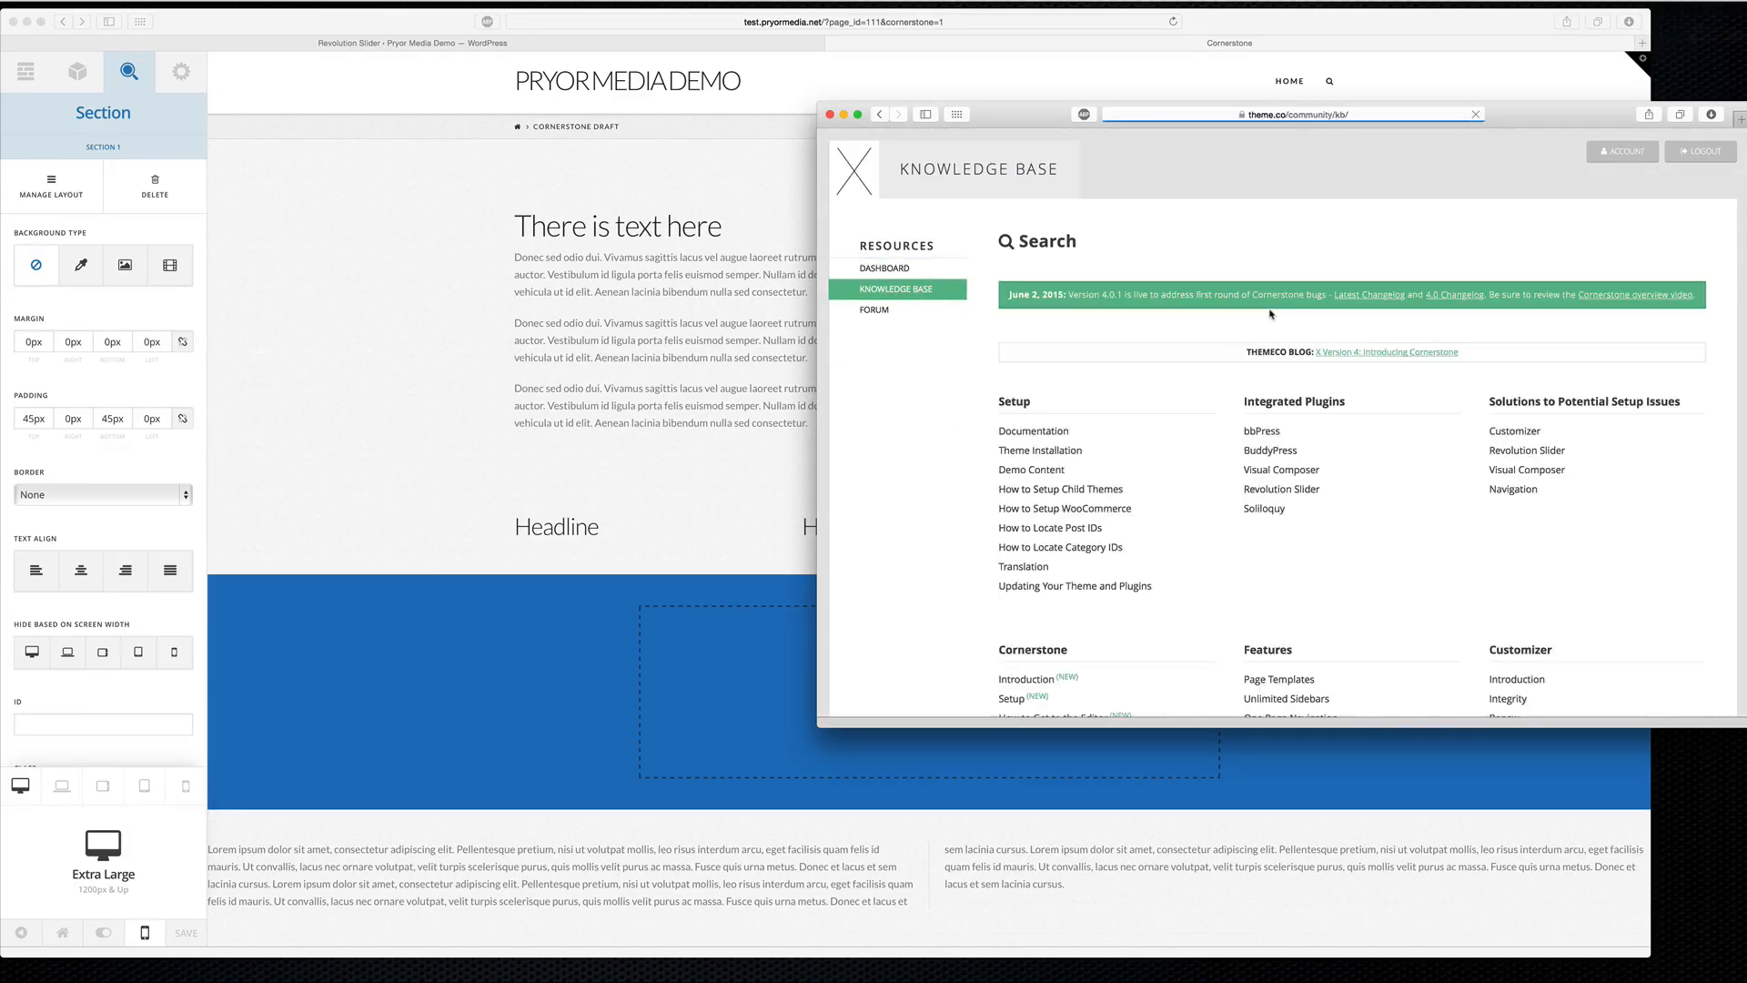
pyautogui.scroll(-10, 1271, 314)
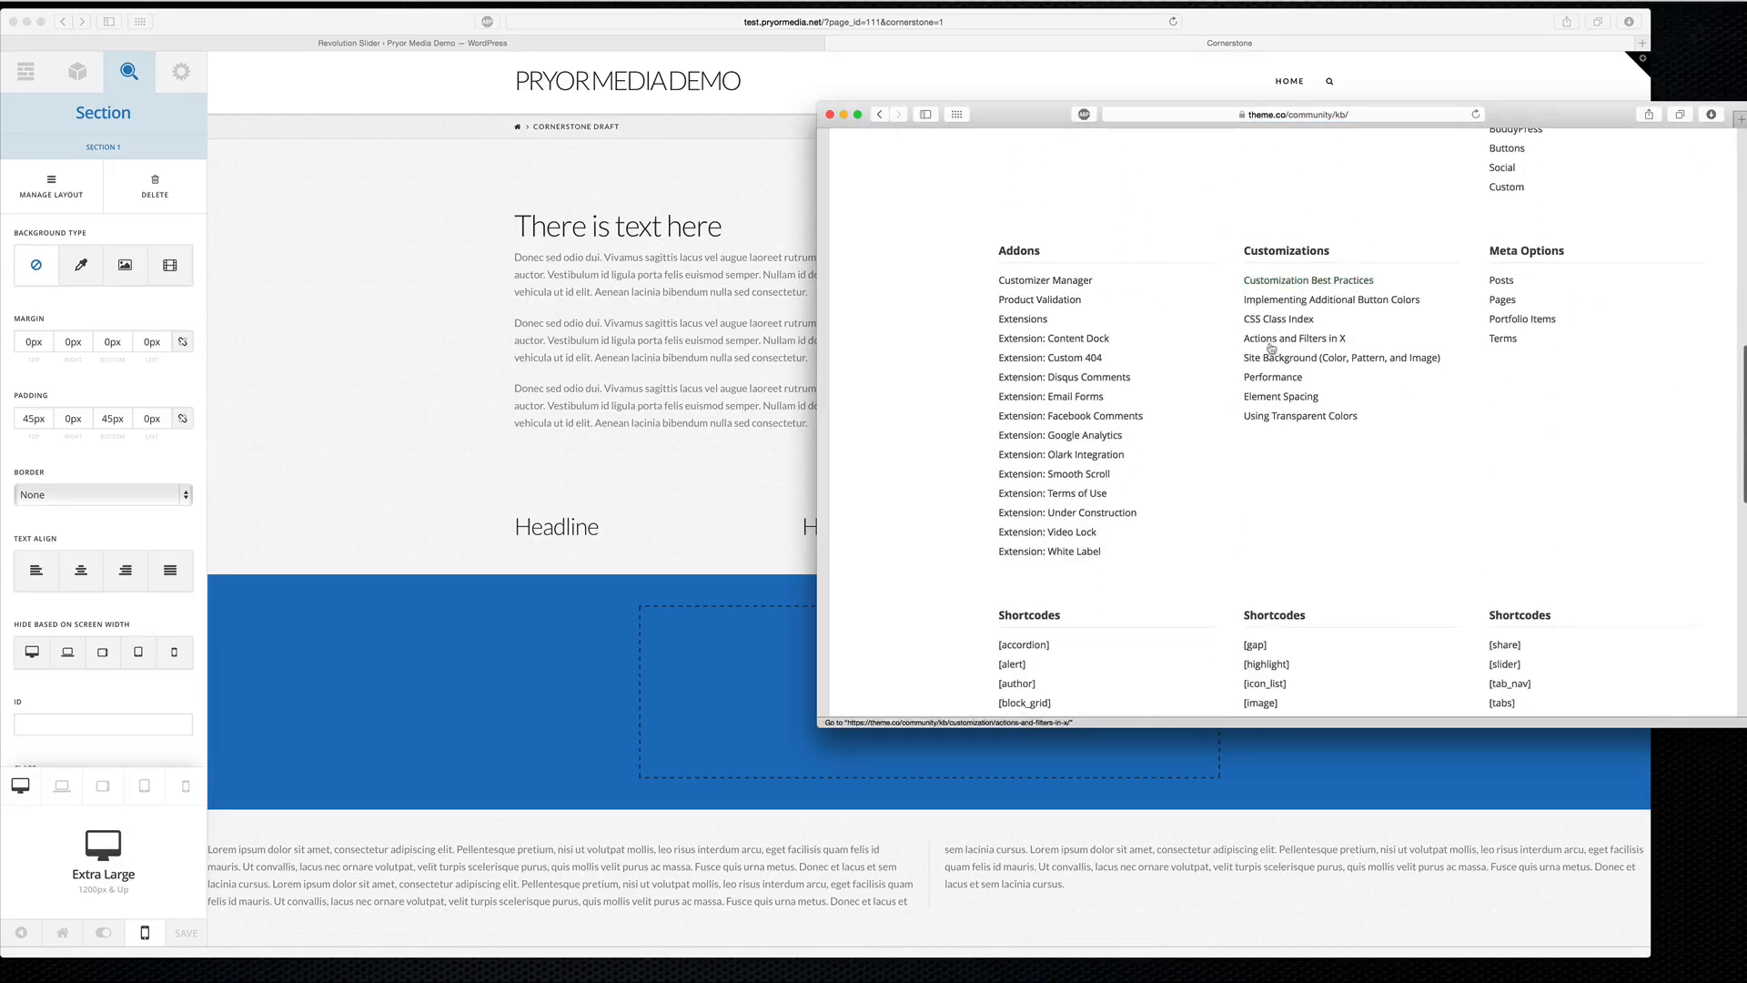
pyautogui.click(1284, 320)
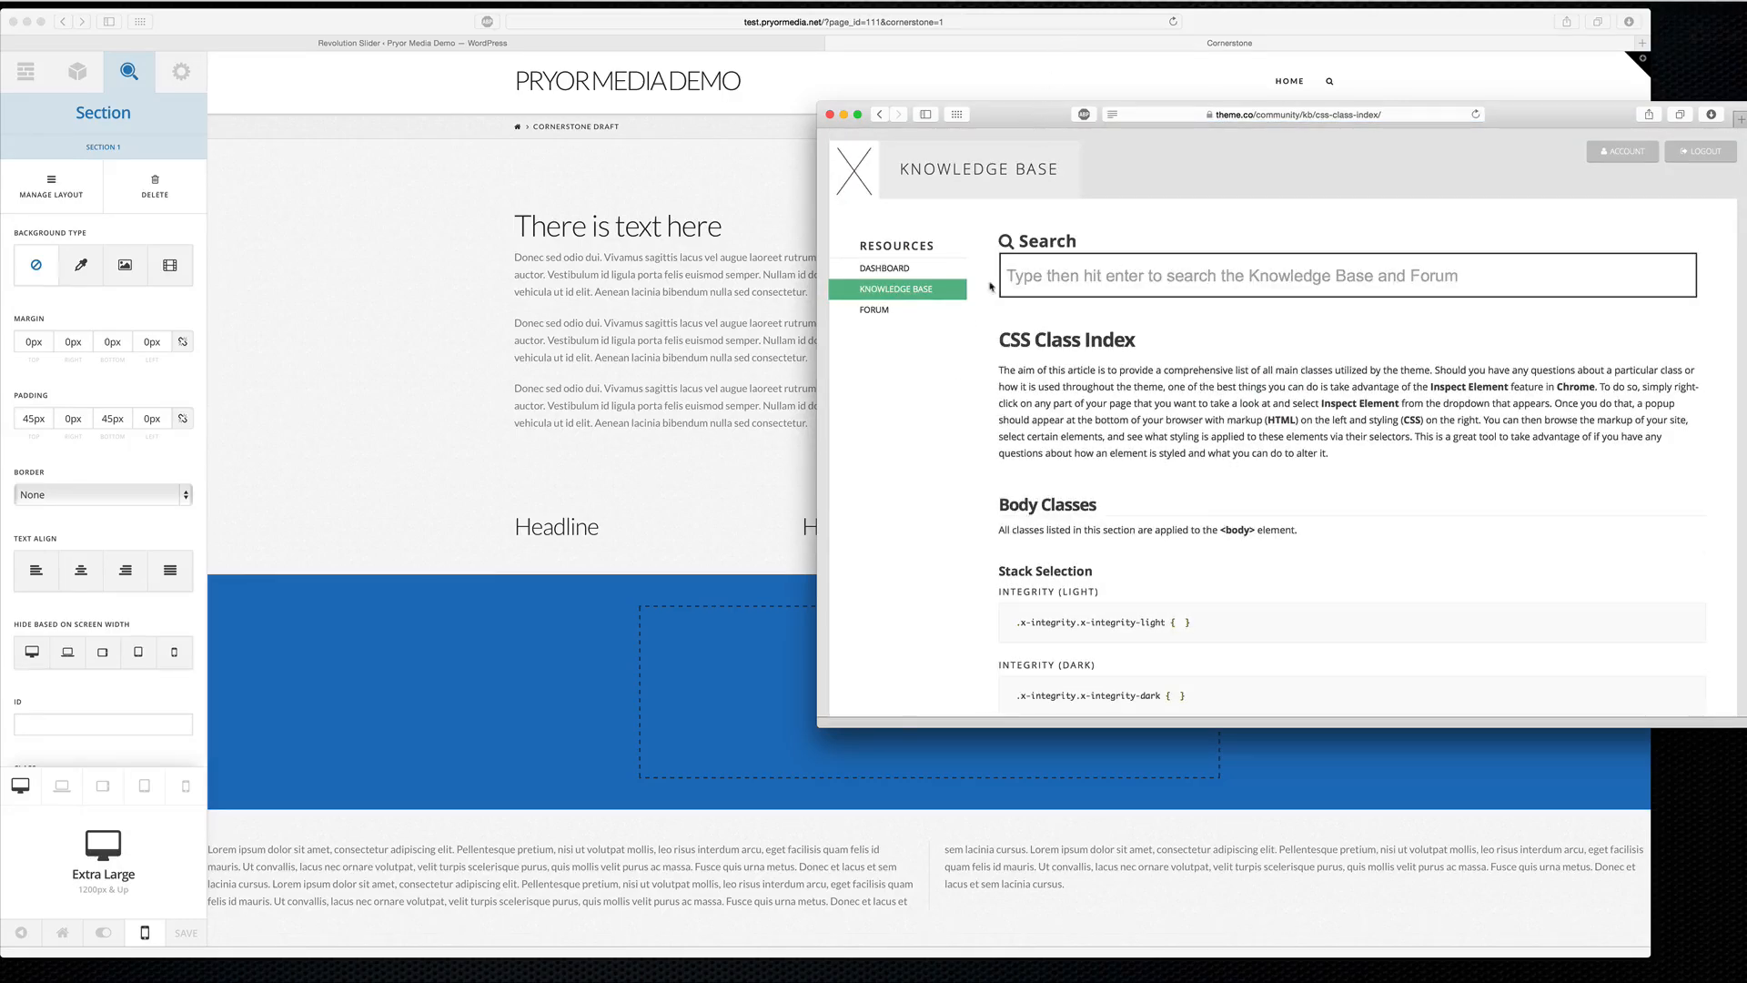
# Examine the Spacing Helpers explanation, its three class-name parameters, and the None, Small, Medium and Large spacing class lists.
pyautogui.scroll(-20, 990, 286)
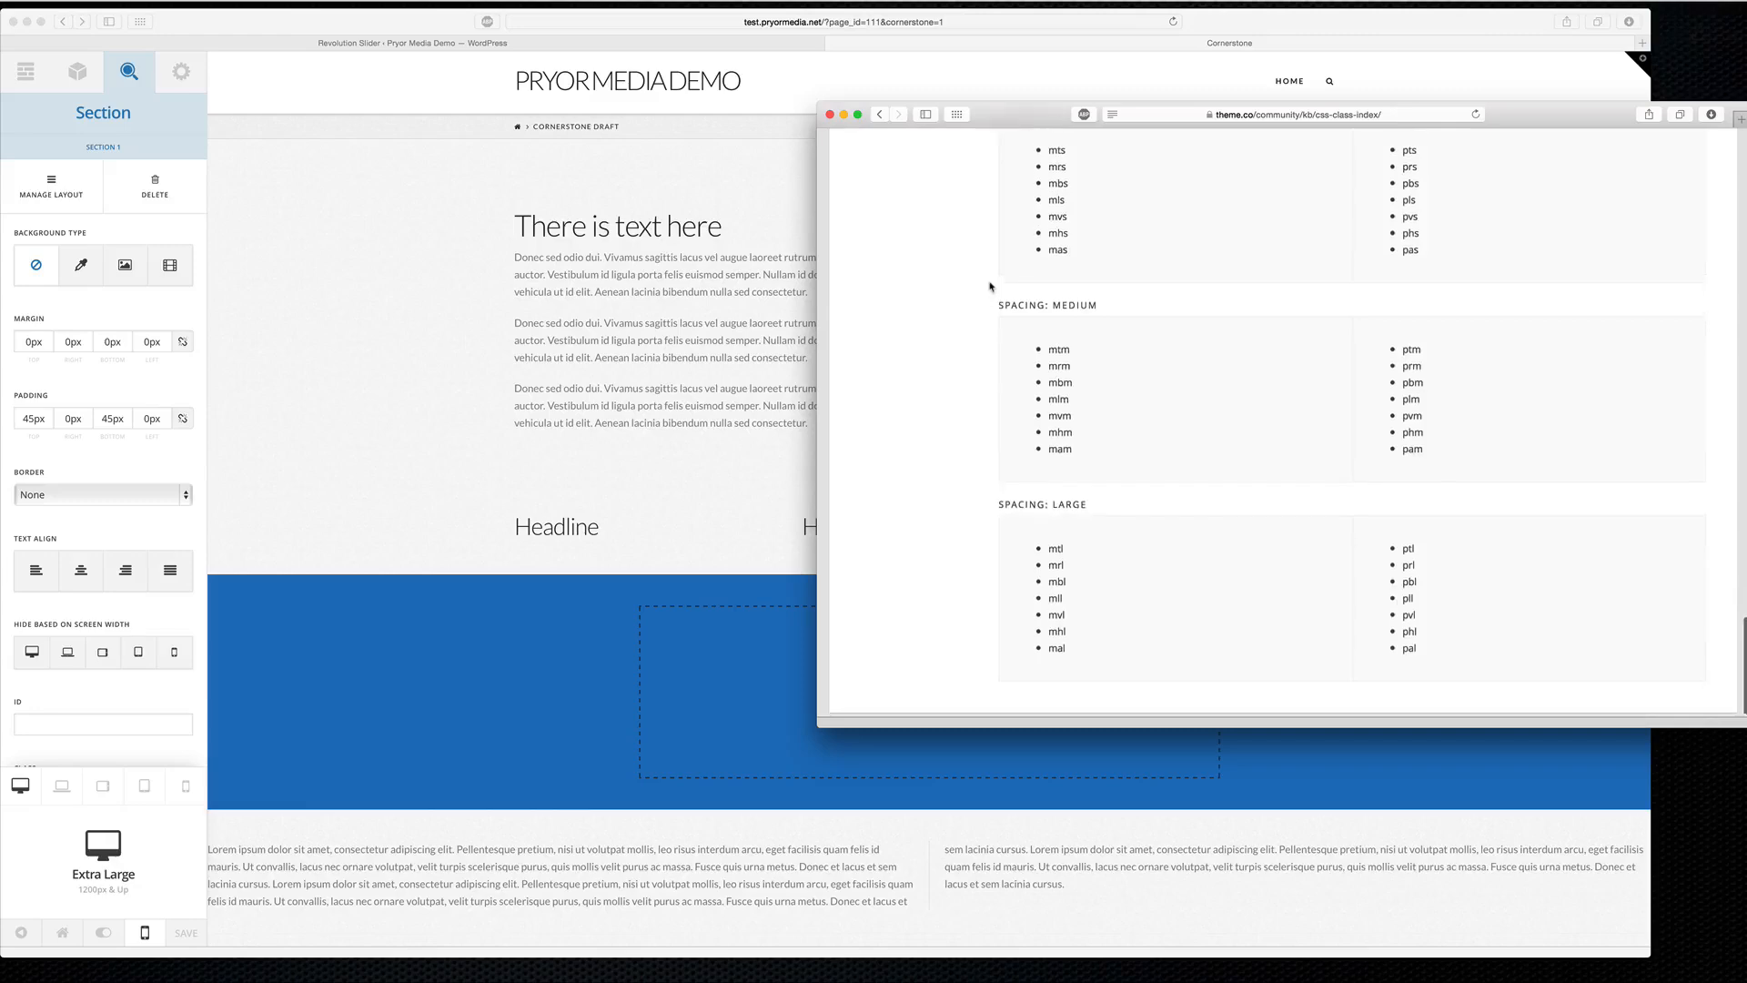
pyautogui.scroll(8, 990, 286)
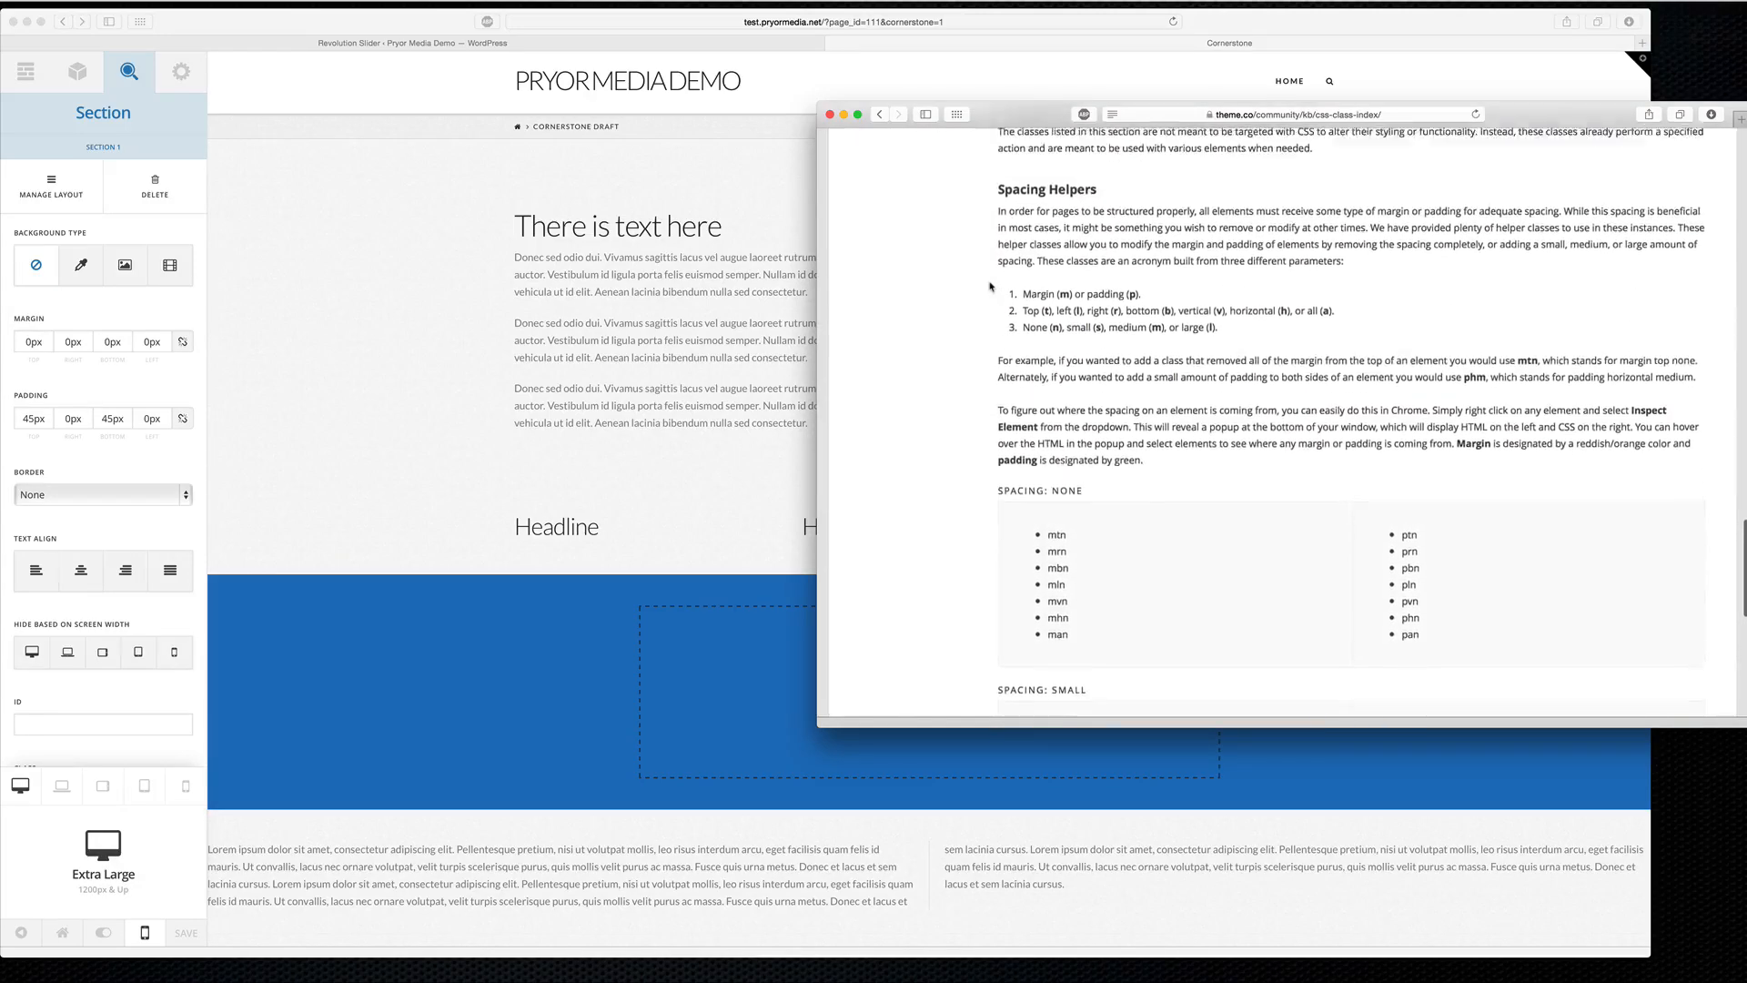
pyautogui.scroll(2, 990, 287)
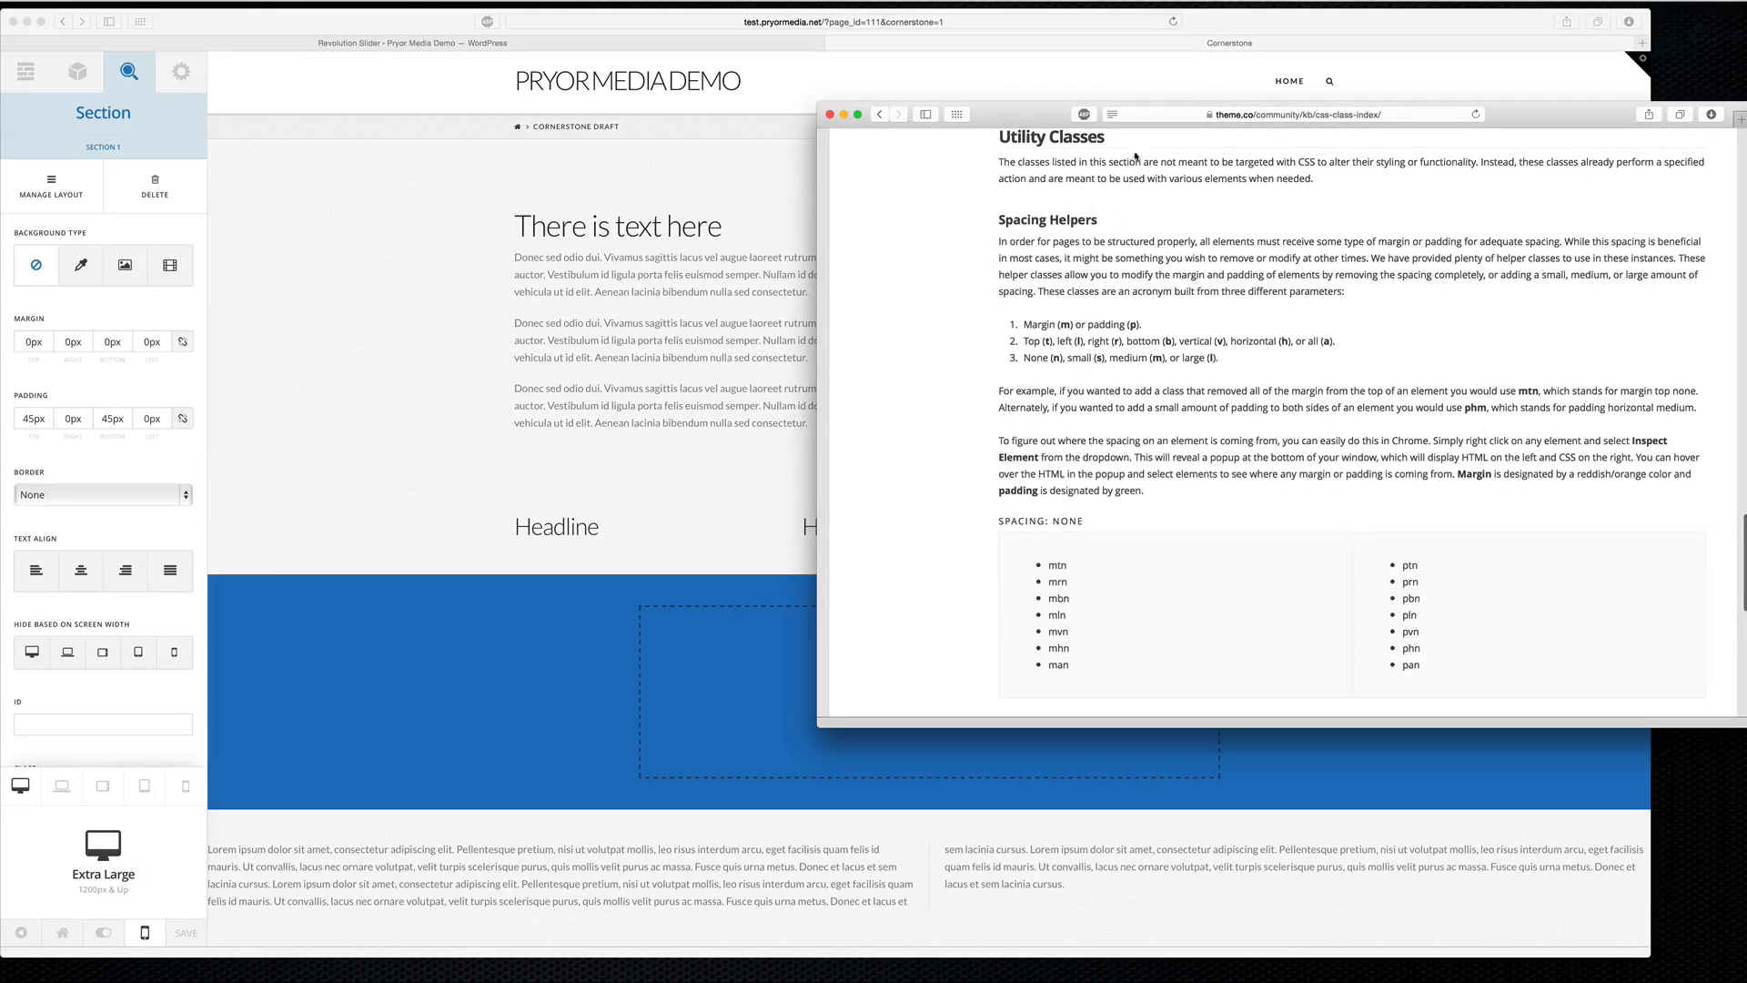
pyautogui.scroll(-2, 1167, 237)
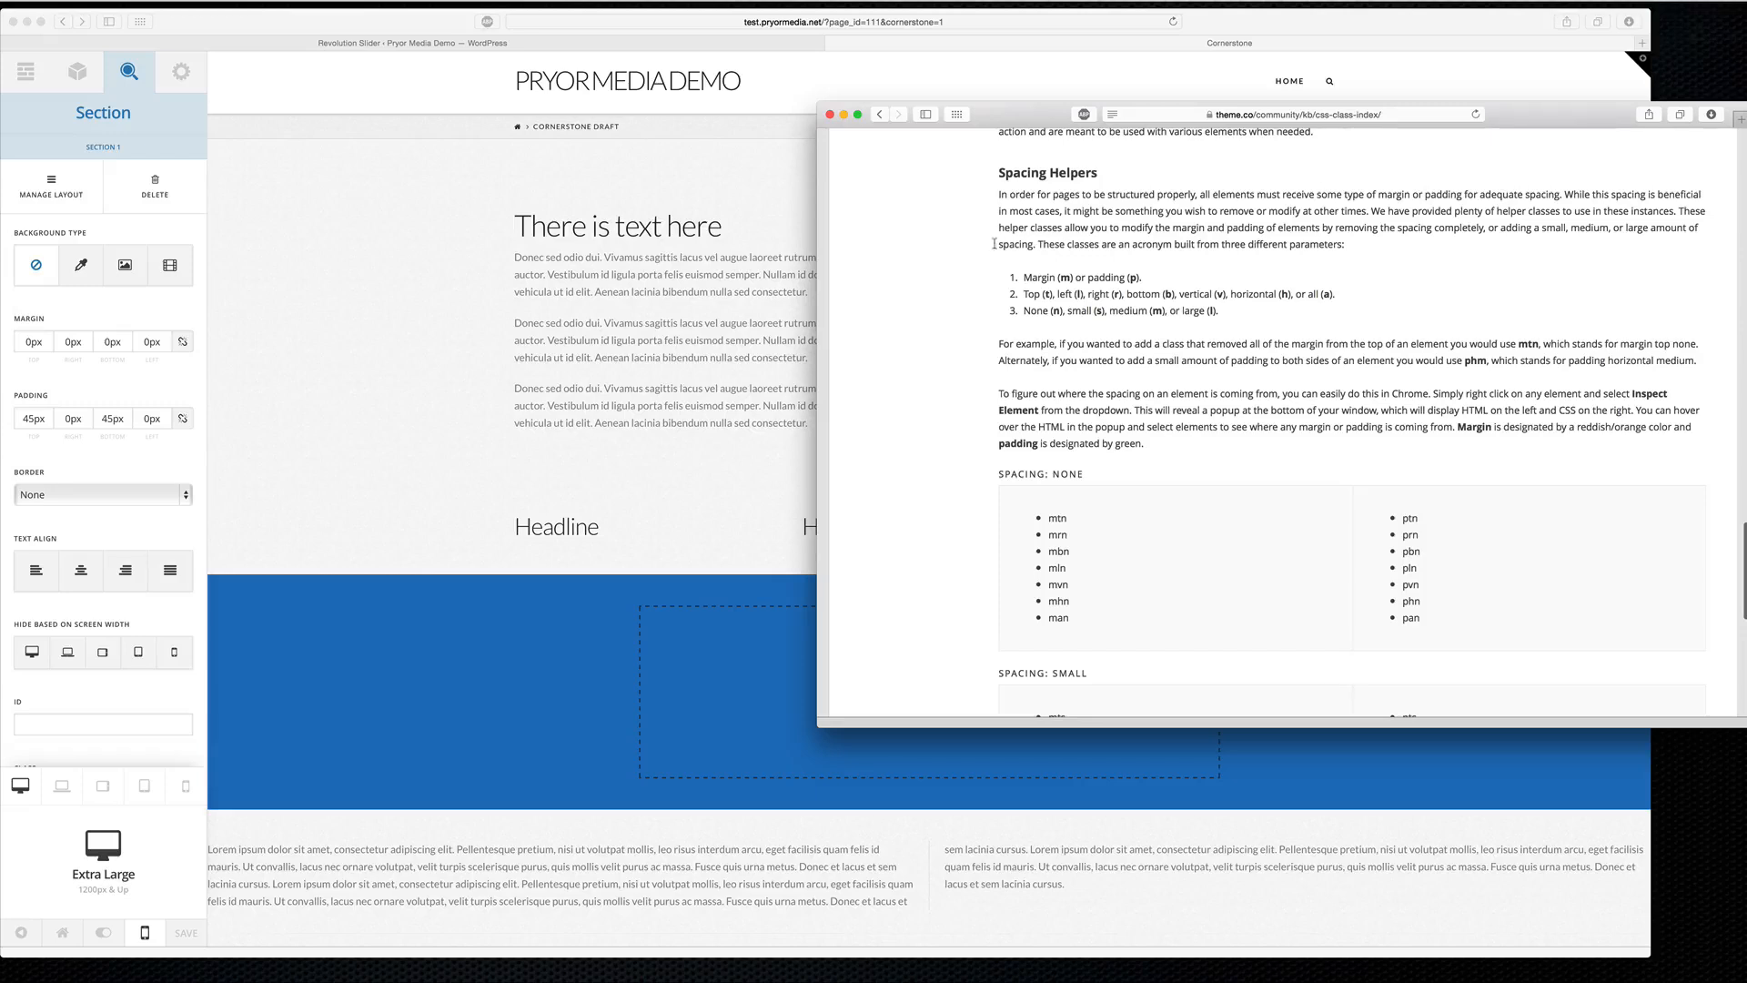
pyautogui.moveTo(978, 255); pyautogui.dragTo(1228, 318)
pyautogui.click(1228, 322)
pyautogui.moveTo(1036, 276); pyautogui.dragTo(992, 298)
pyautogui.click(1024, 299)
pyautogui.scroll(-10, 1171, 402)
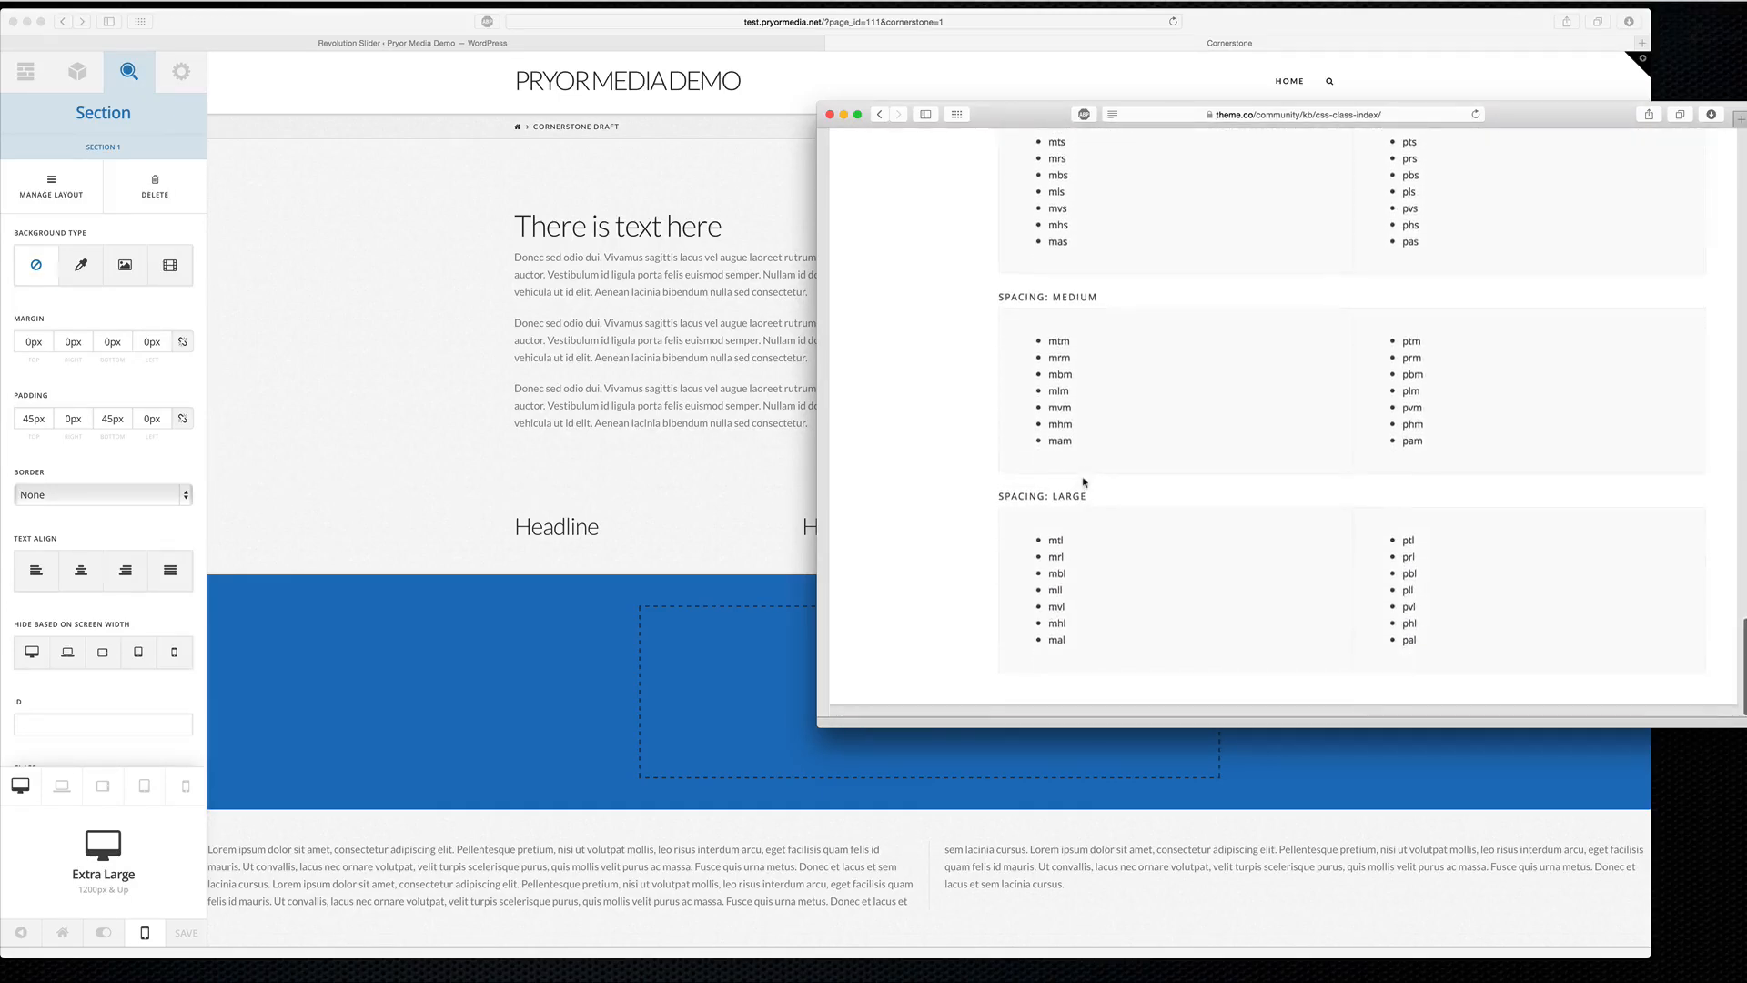
pyautogui.scroll(5, 1083, 482)
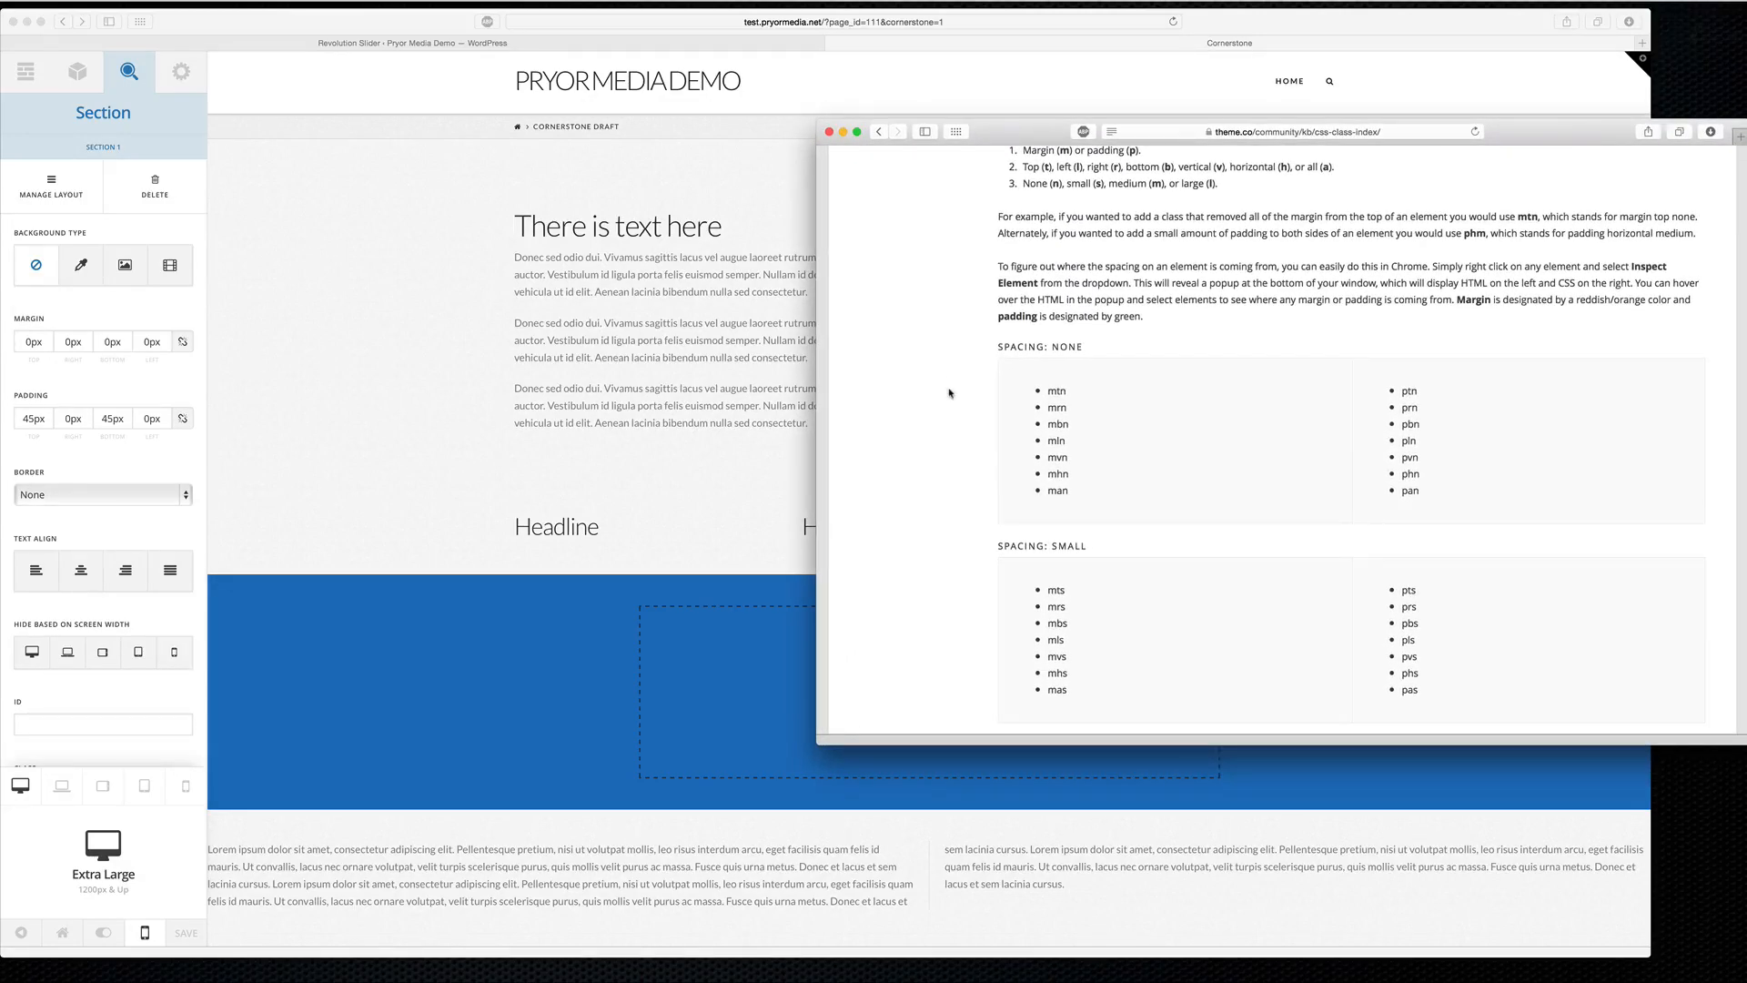
pyautogui.scroll(3, 949, 393)
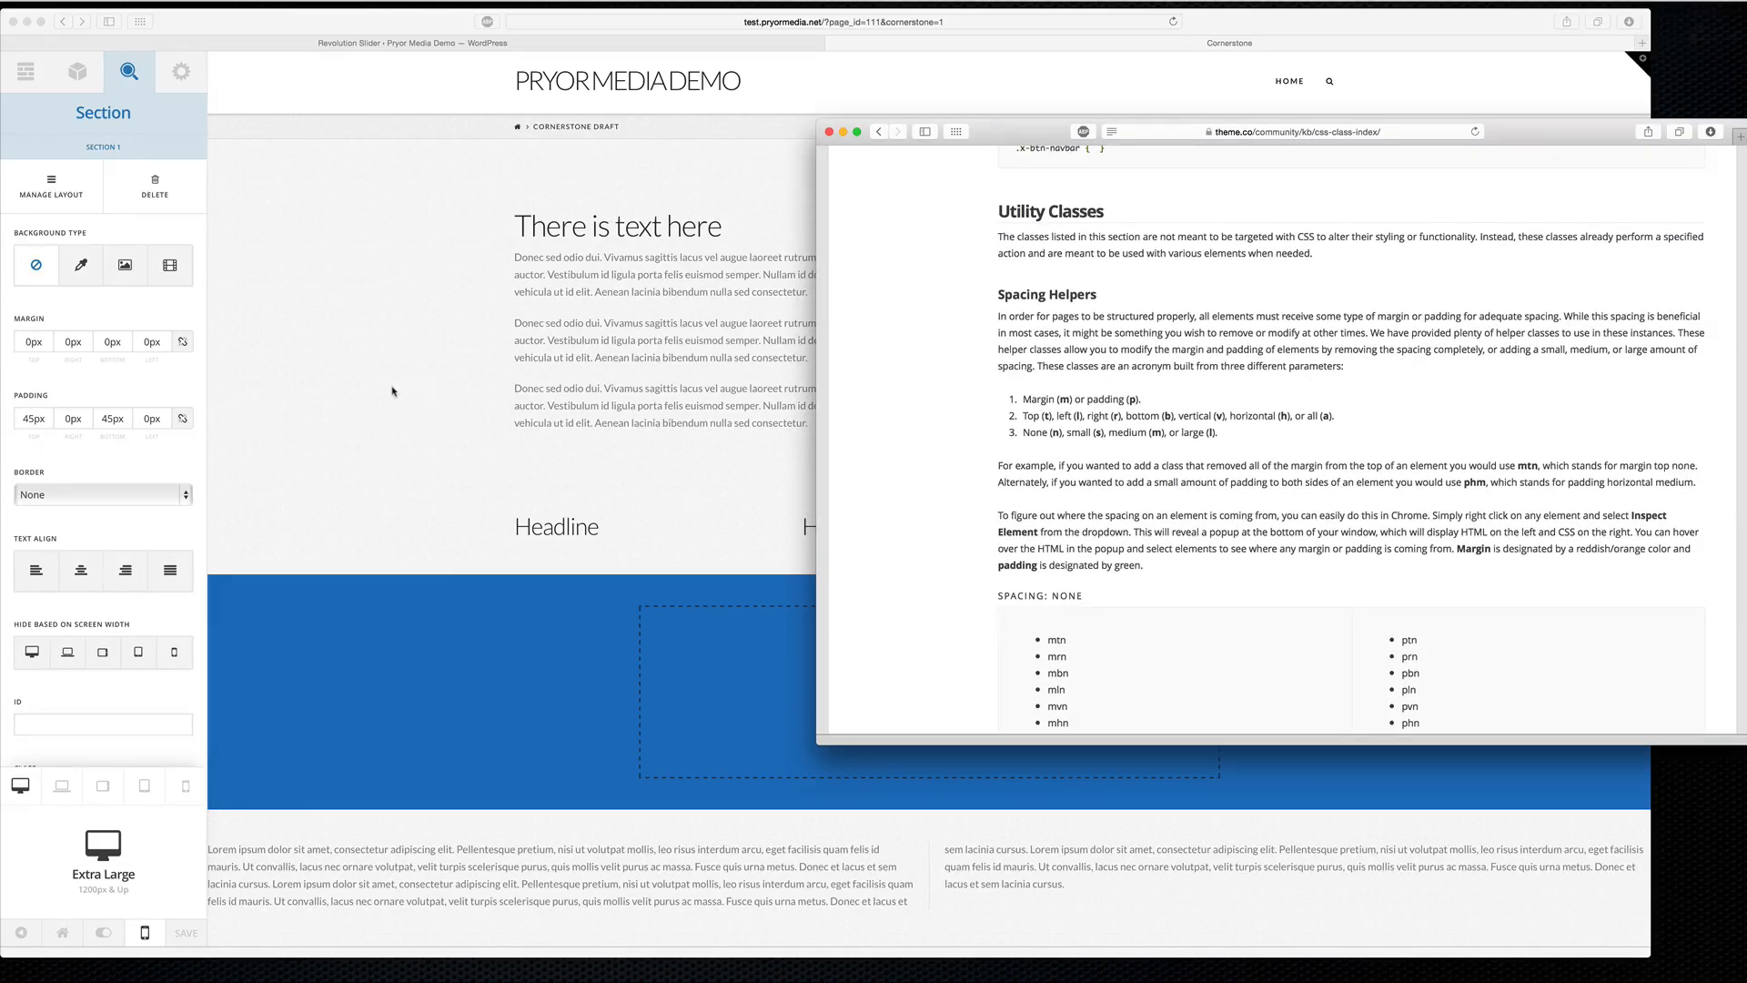
pyautogui.scroll(-1, 1014, 335)
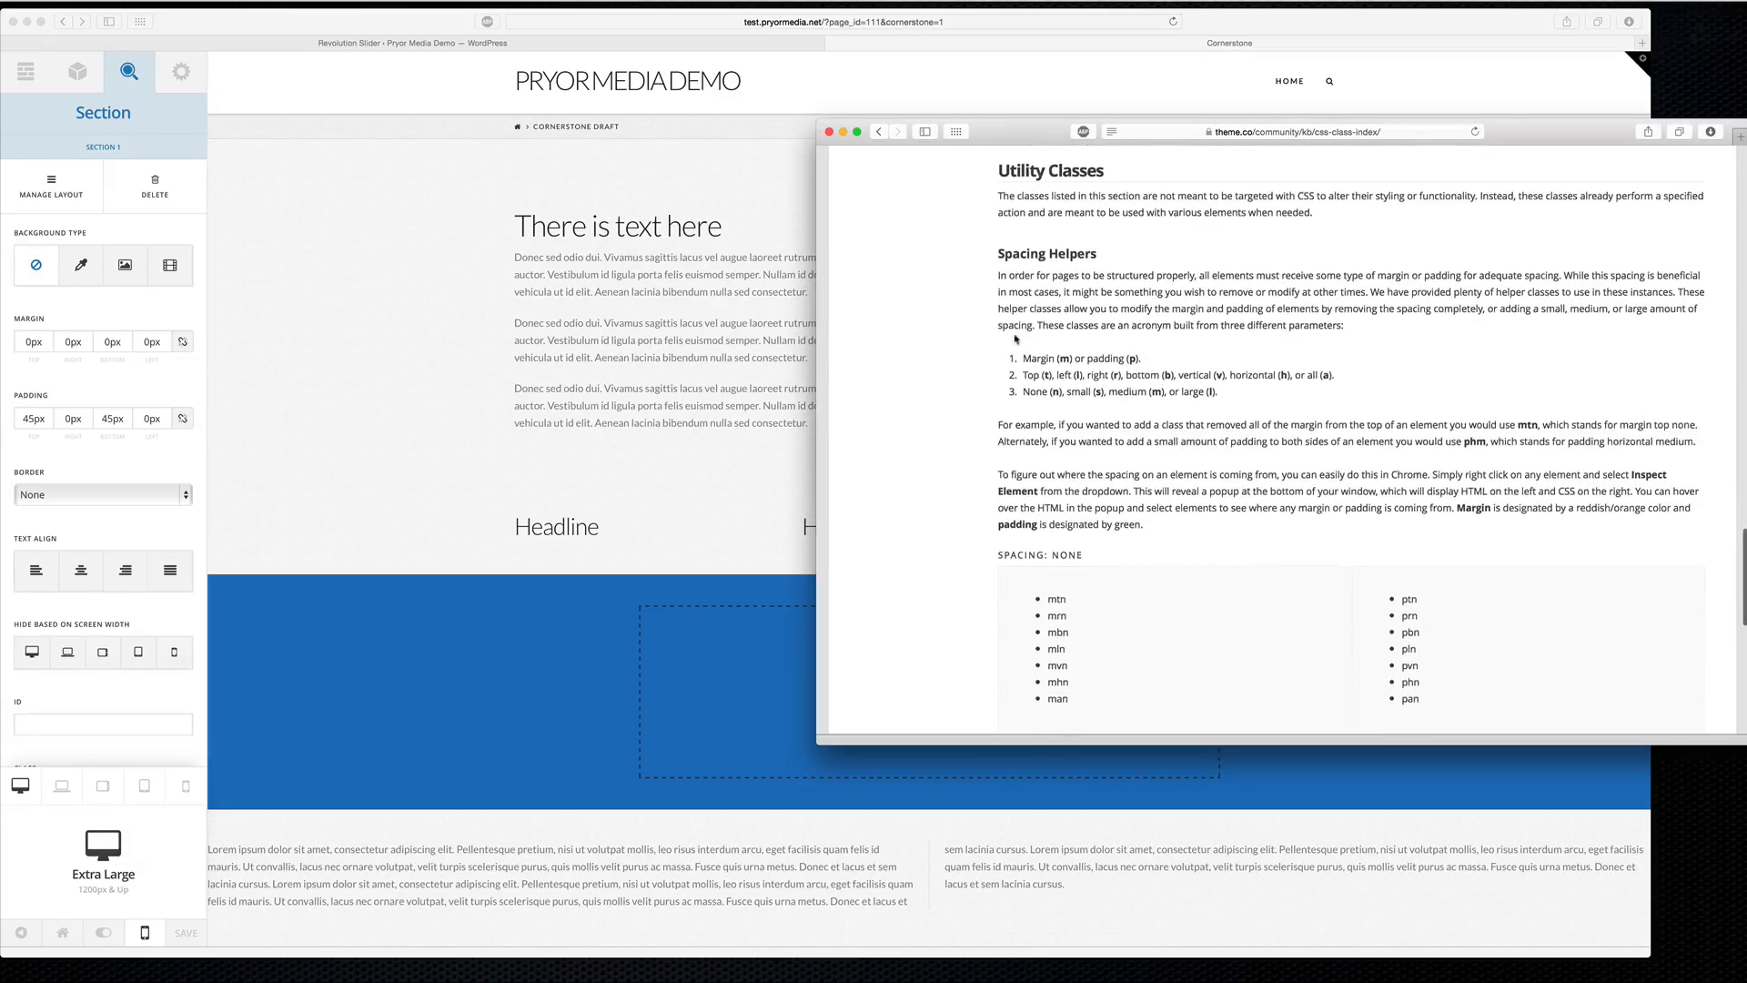
# Highlight the margin or padding parameter in the Spacing Helpers class-name list.
pyautogui.moveTo(1141, 361); pyautogui.dragTo(1029, 363)
pyautogui.click(1025, 357)
pyautogui.click(1157, 356)
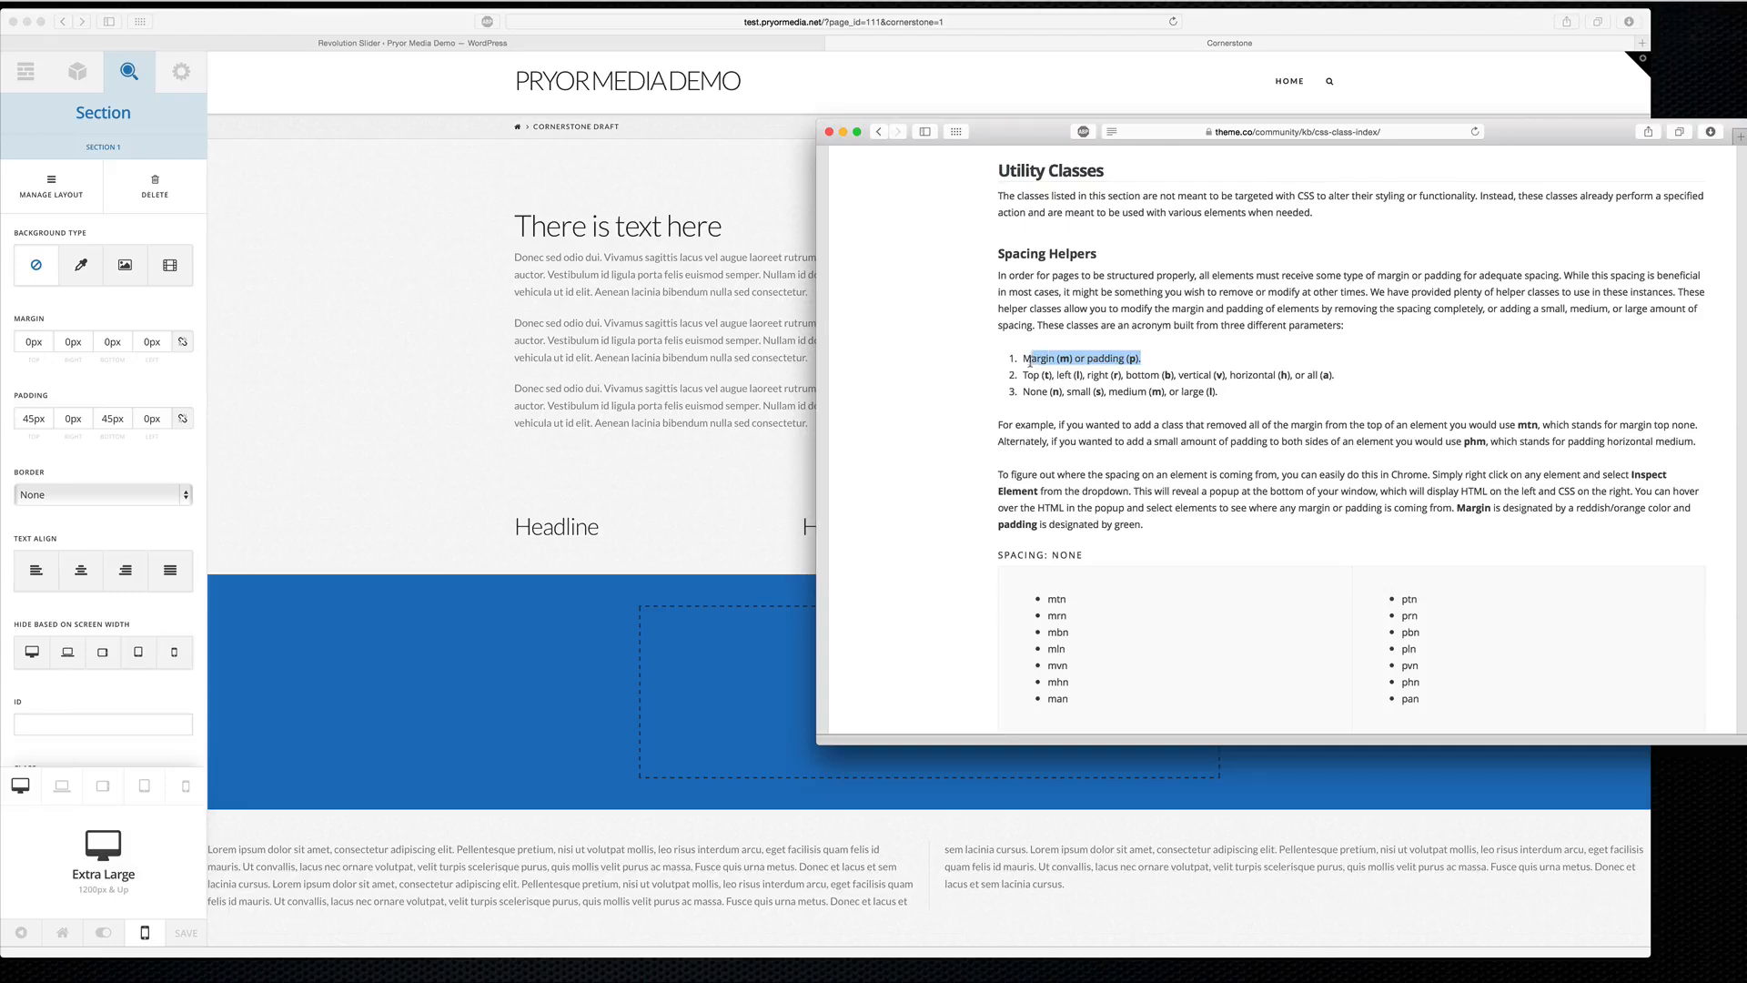
pyautogui.click(1120, 359)
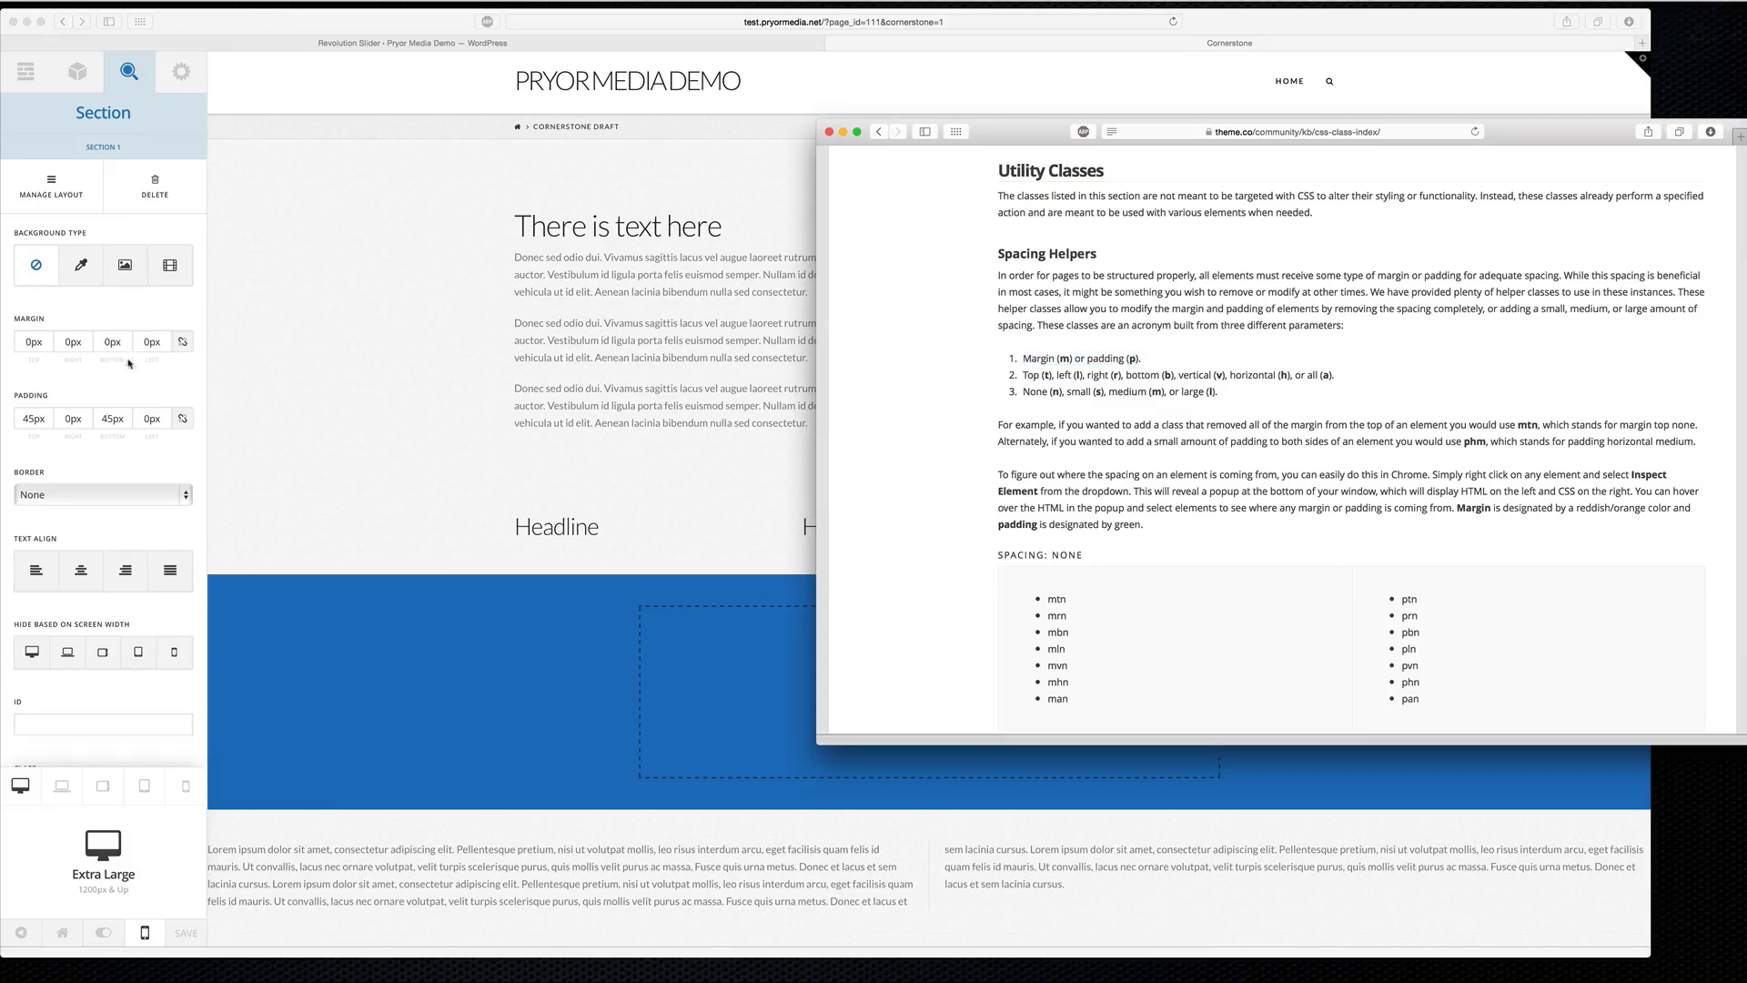
# Switch to the Cornerstone page and open the blue section's margin and padding settings.
pyautogui.click(333, 372)
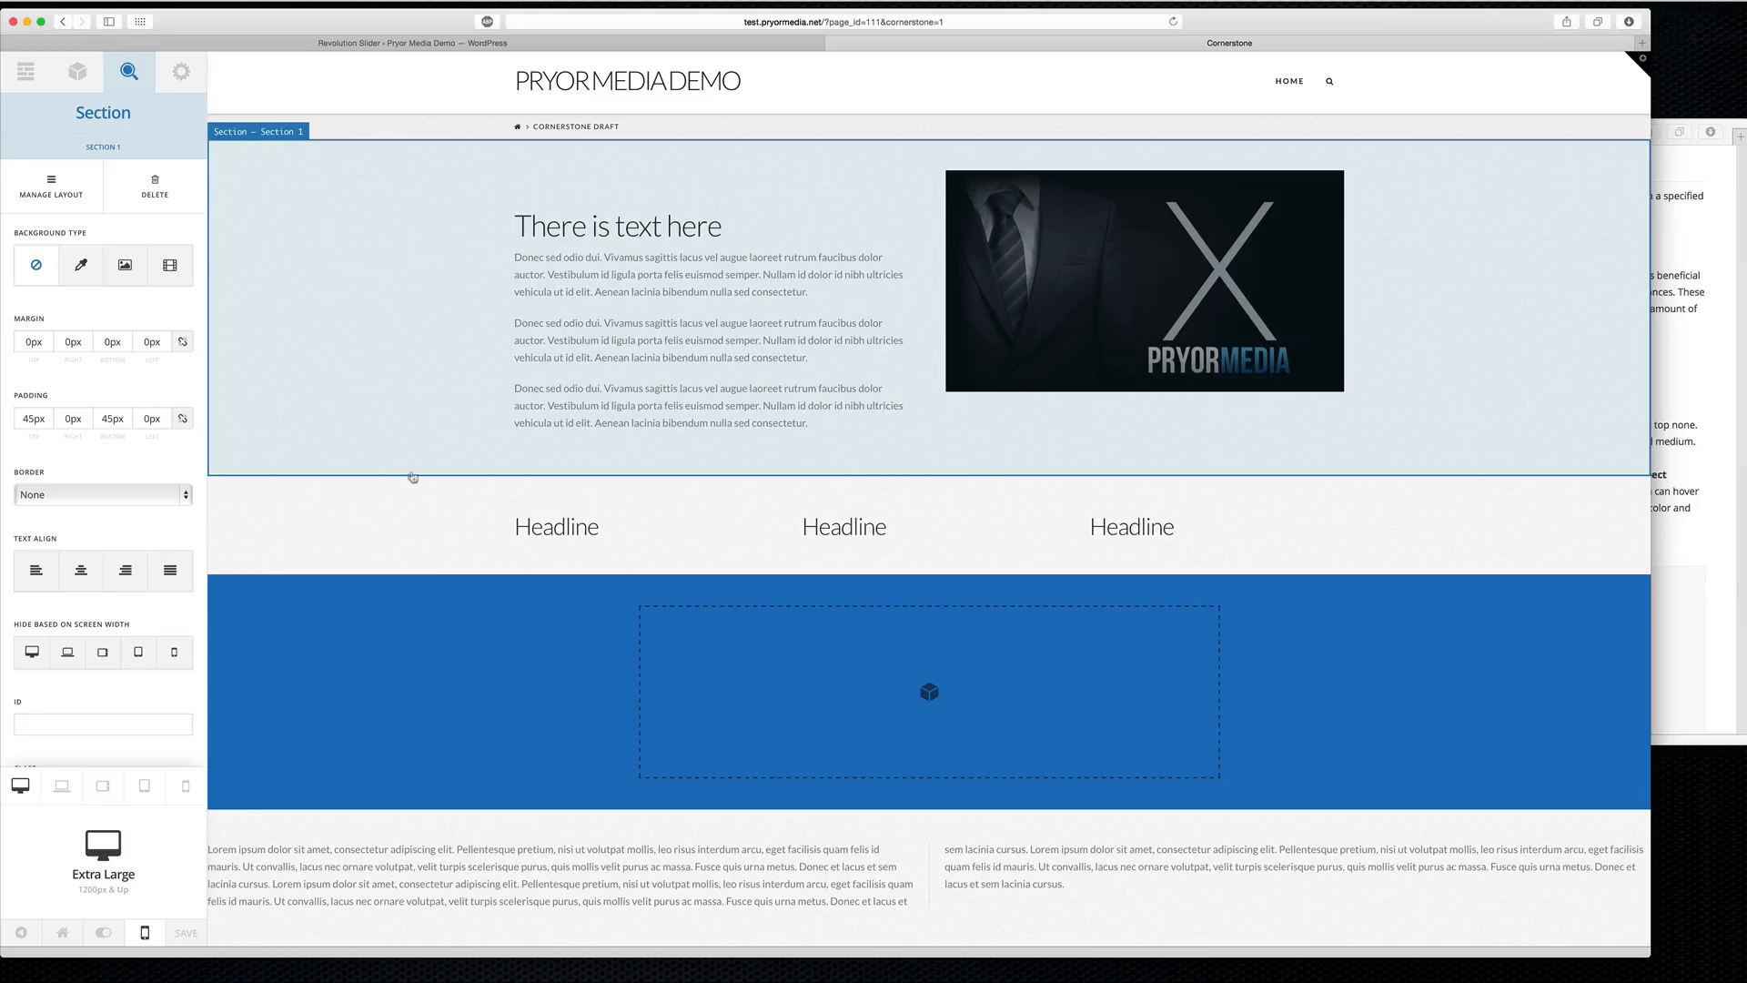
pyautogui.scroll(-5, 358, 459)
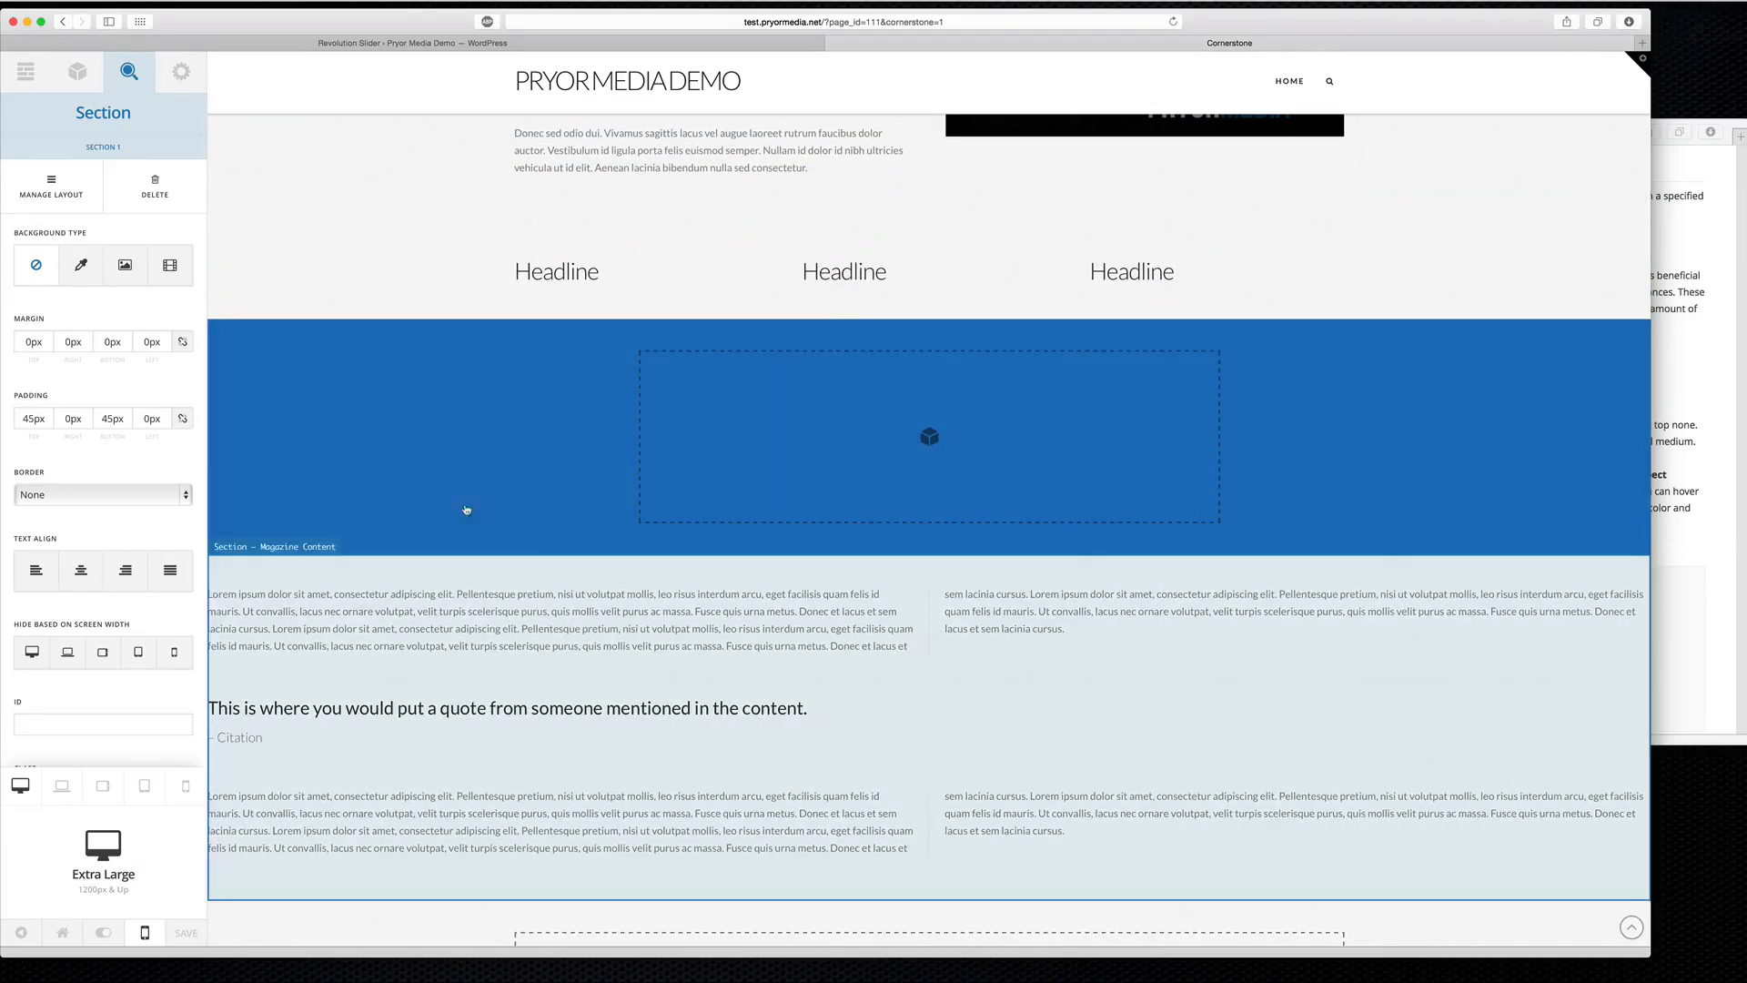
pyautogui.click(350, 448)
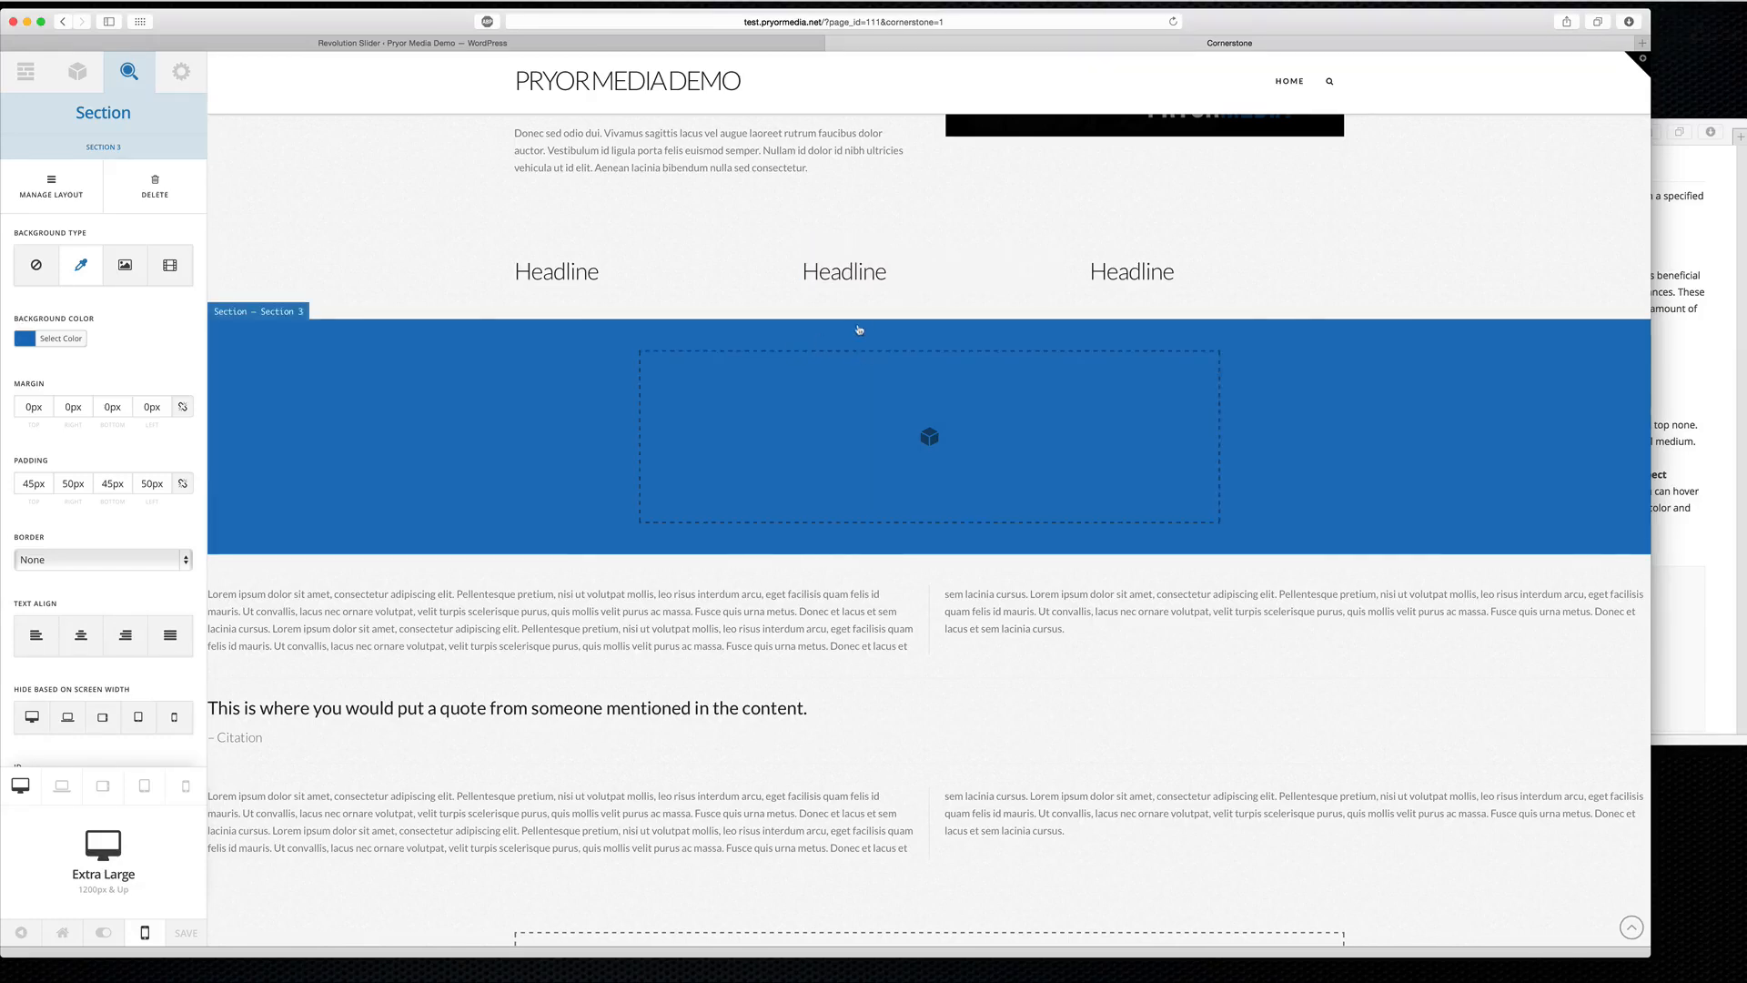
# Add a Button element to the blue section's empty column.
pyautogui.click(77, 71)
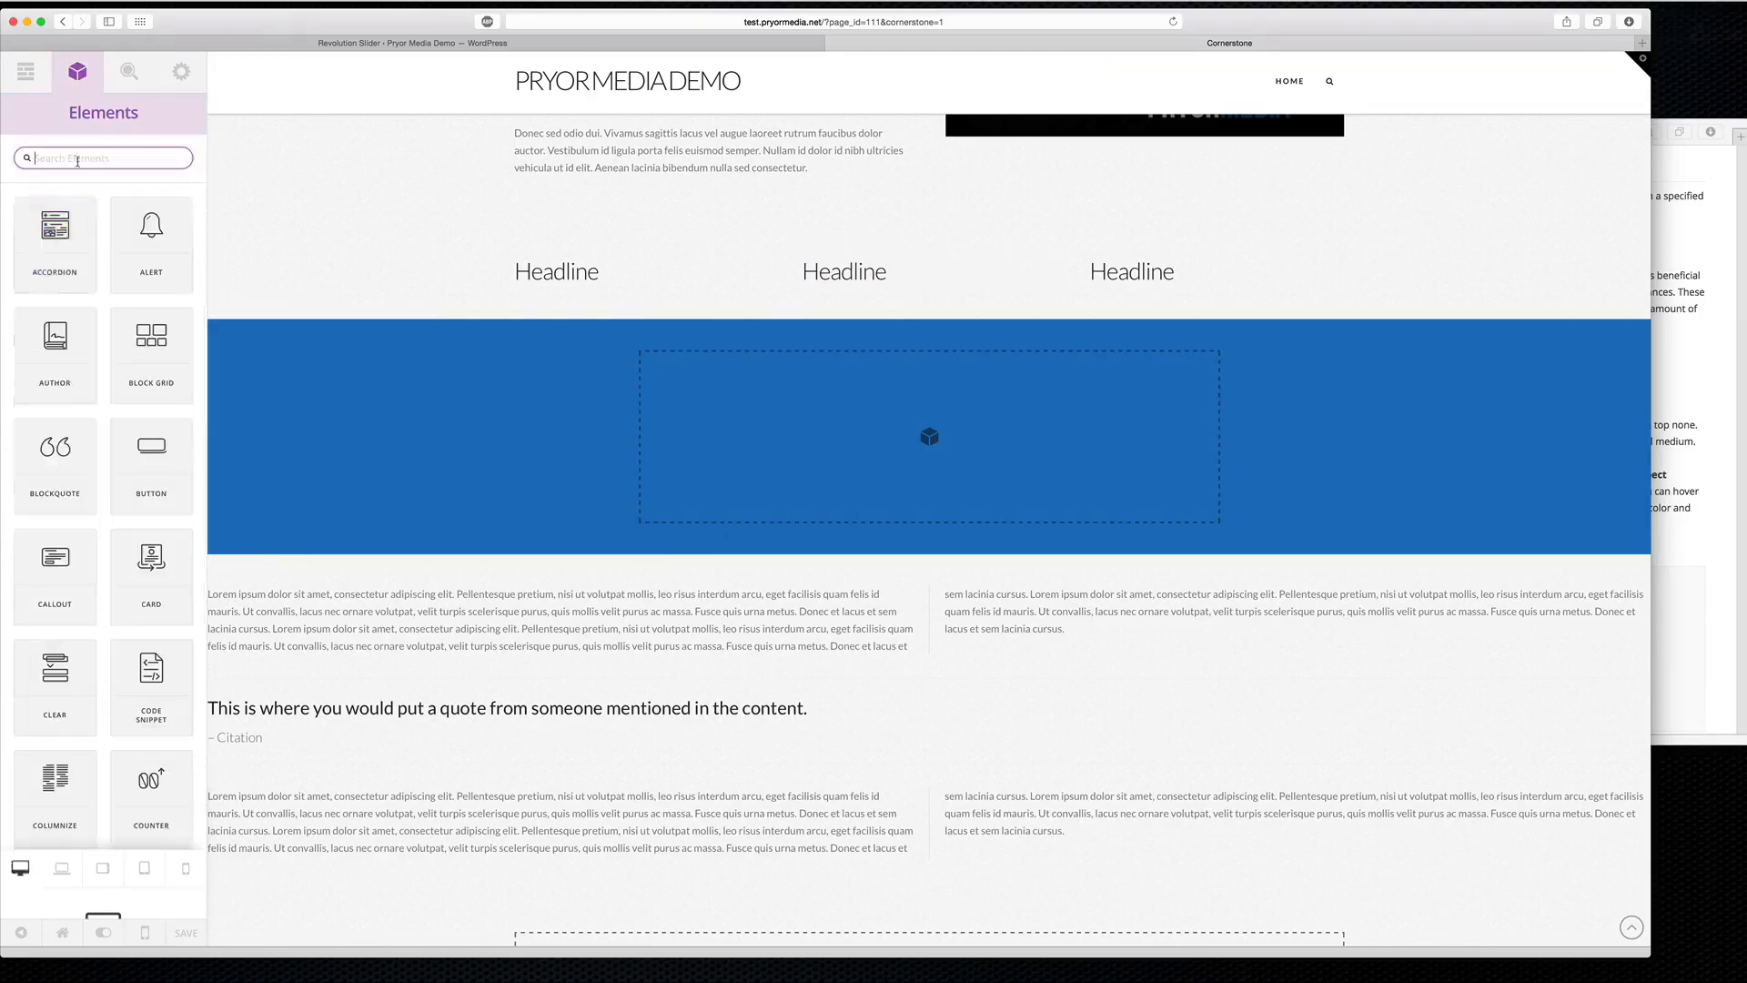
pyautogui.scroll(-3, 124, 555)
pyautogui.scroll(1, 123, 555)
pyautogui.moveTo(141, 364); pyautogui.dragTo(833, 446)
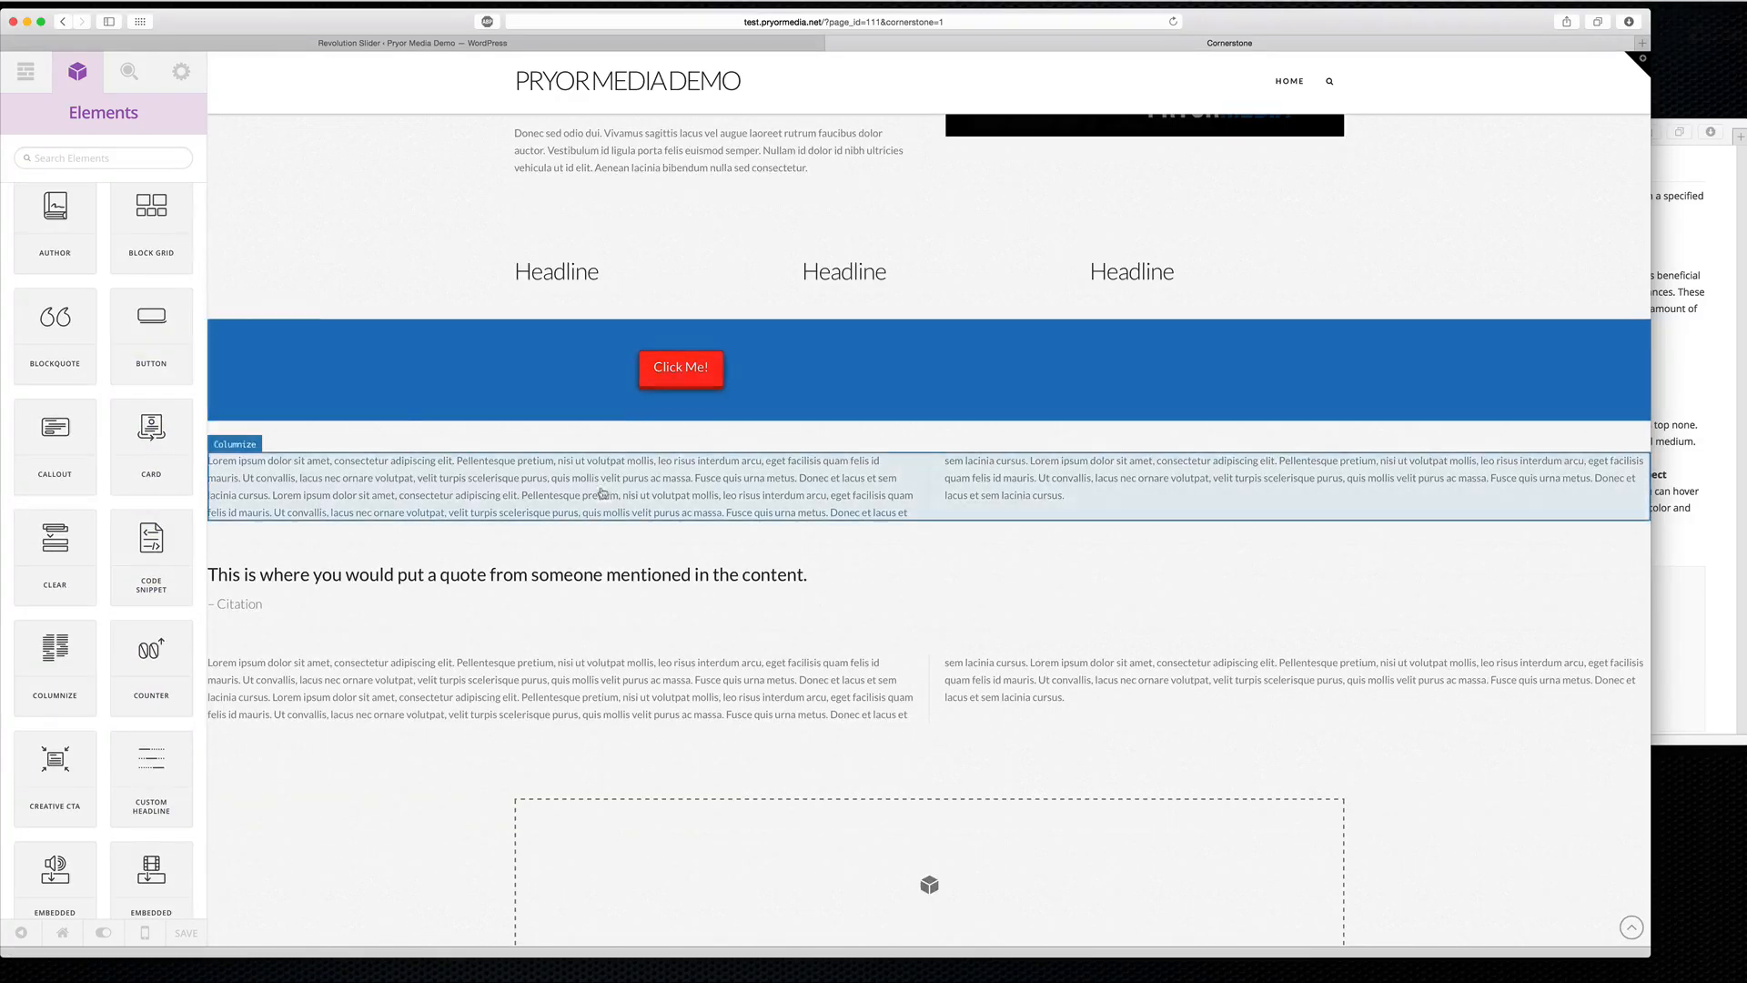
# Set the blue section's top and bottom padding to 145px.
pyautogui.click(345, 394)
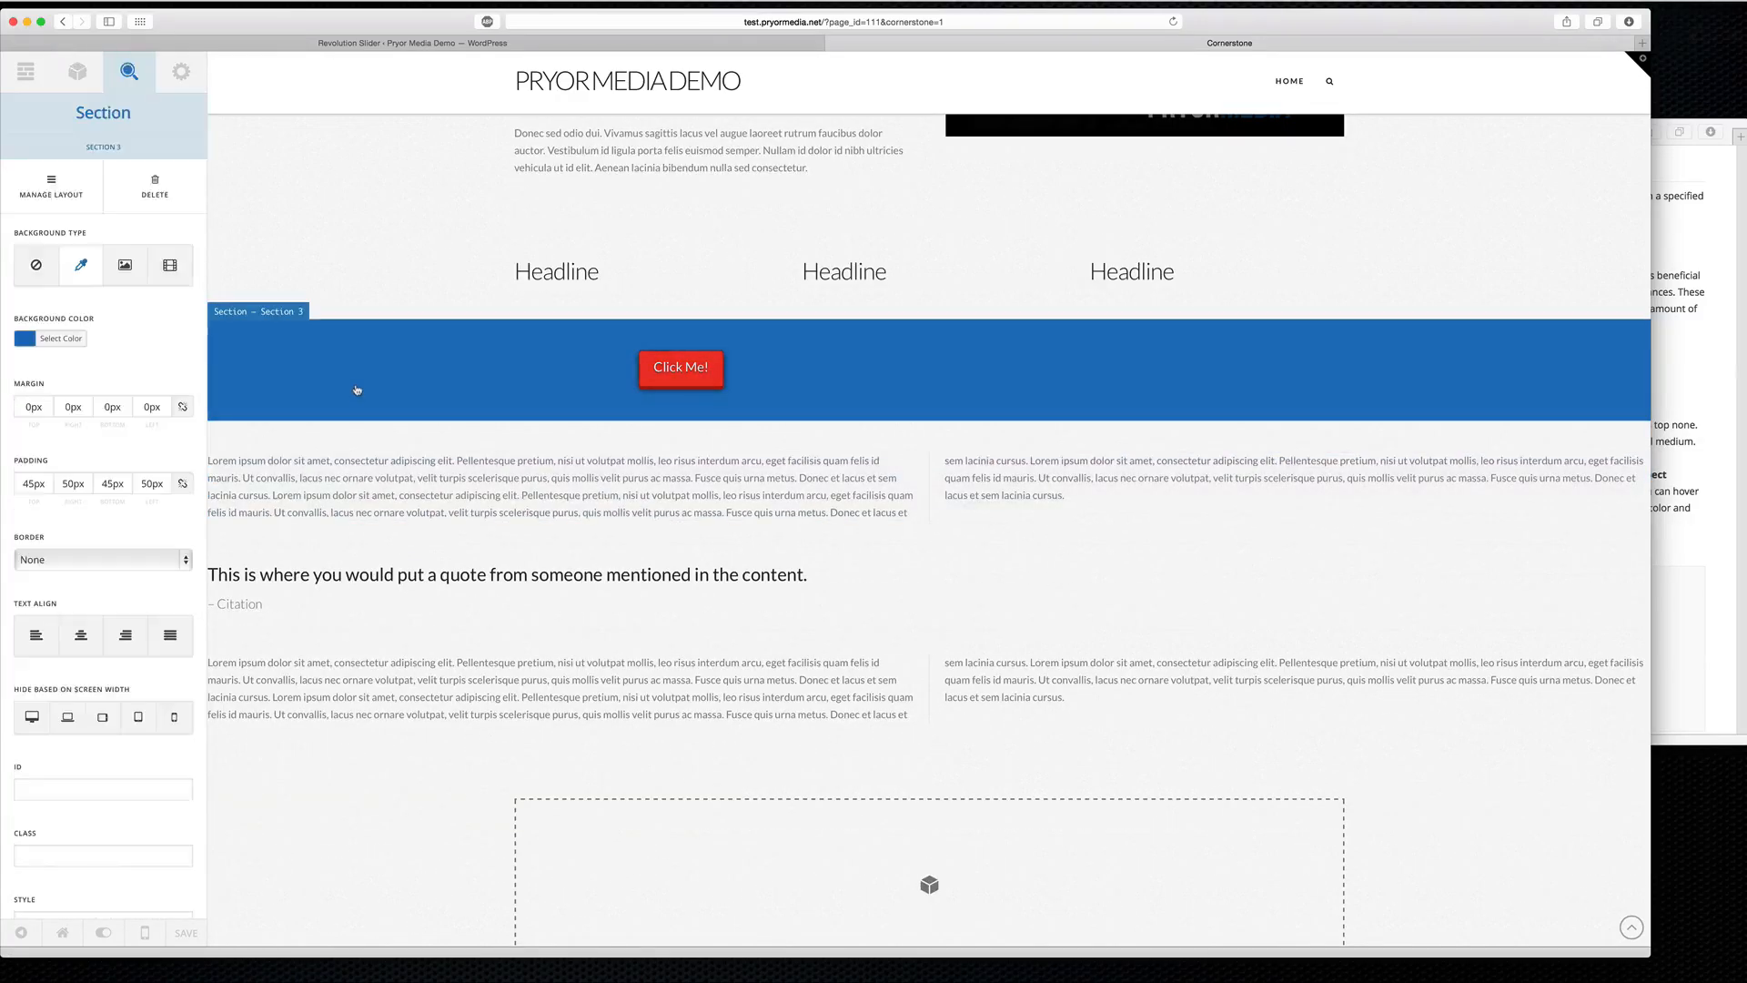
pyautogui.click(25, 483)
pyautogui.click(24, 483)
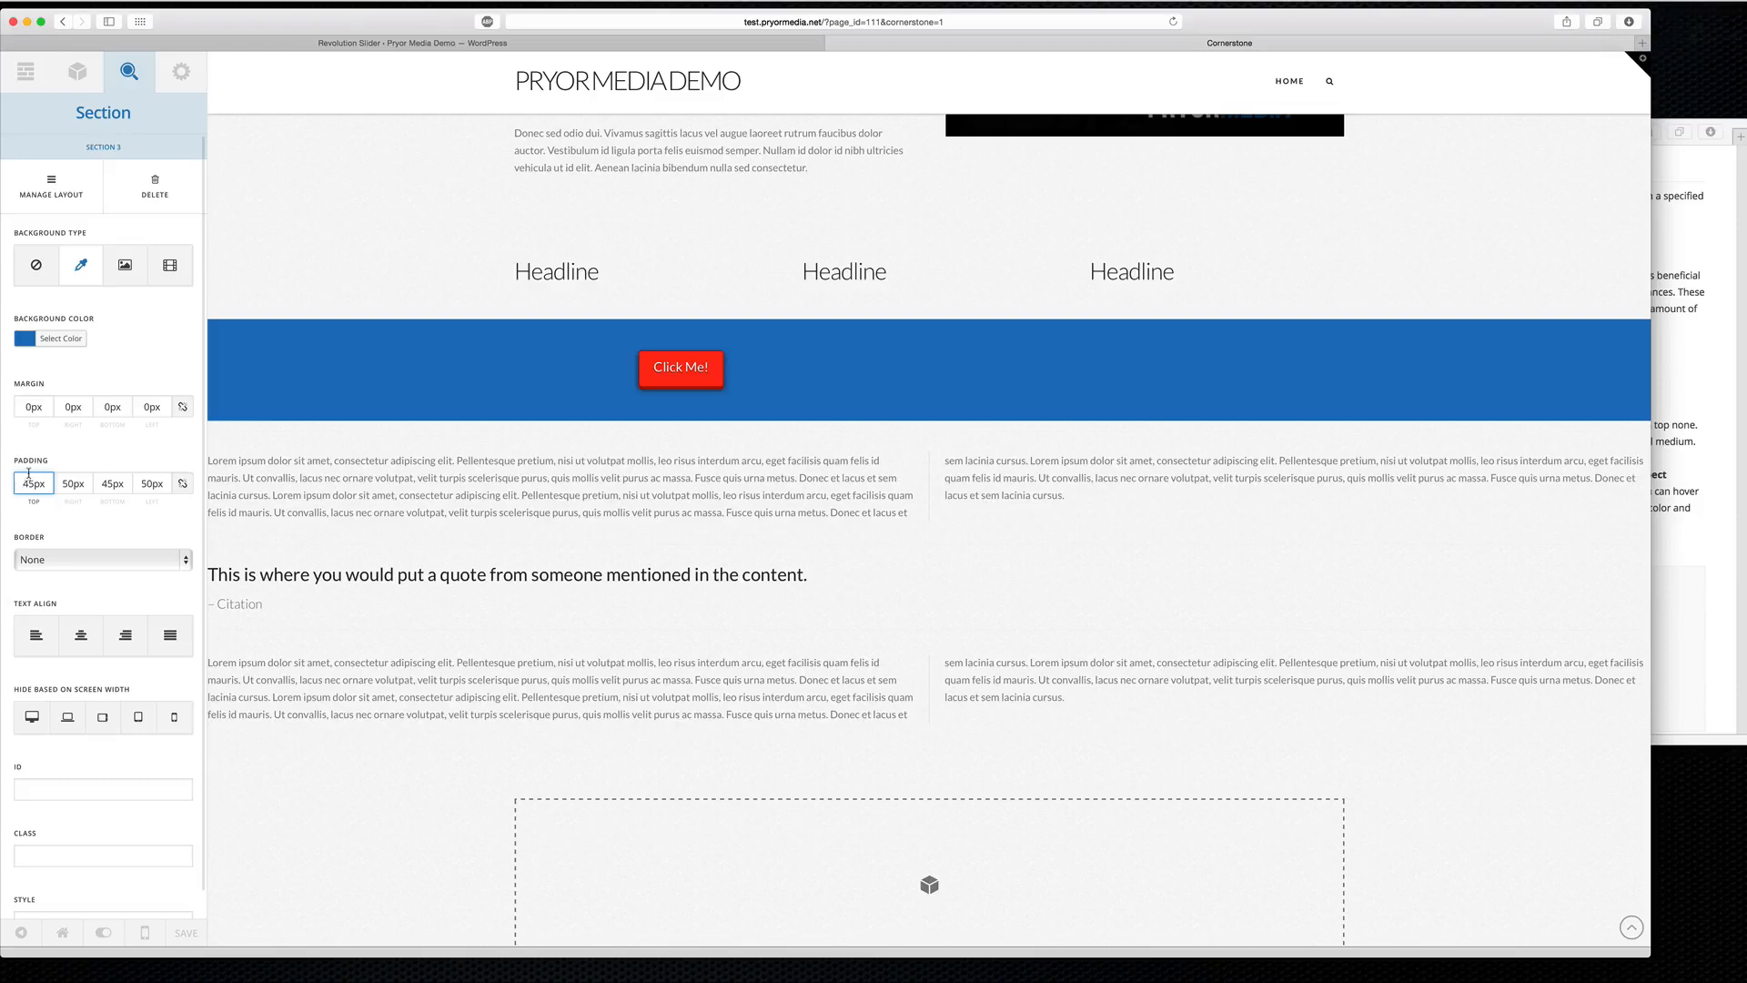
pyautogui.write('1')
pyautogui.click(103, 483)
pyautogui.write('1')
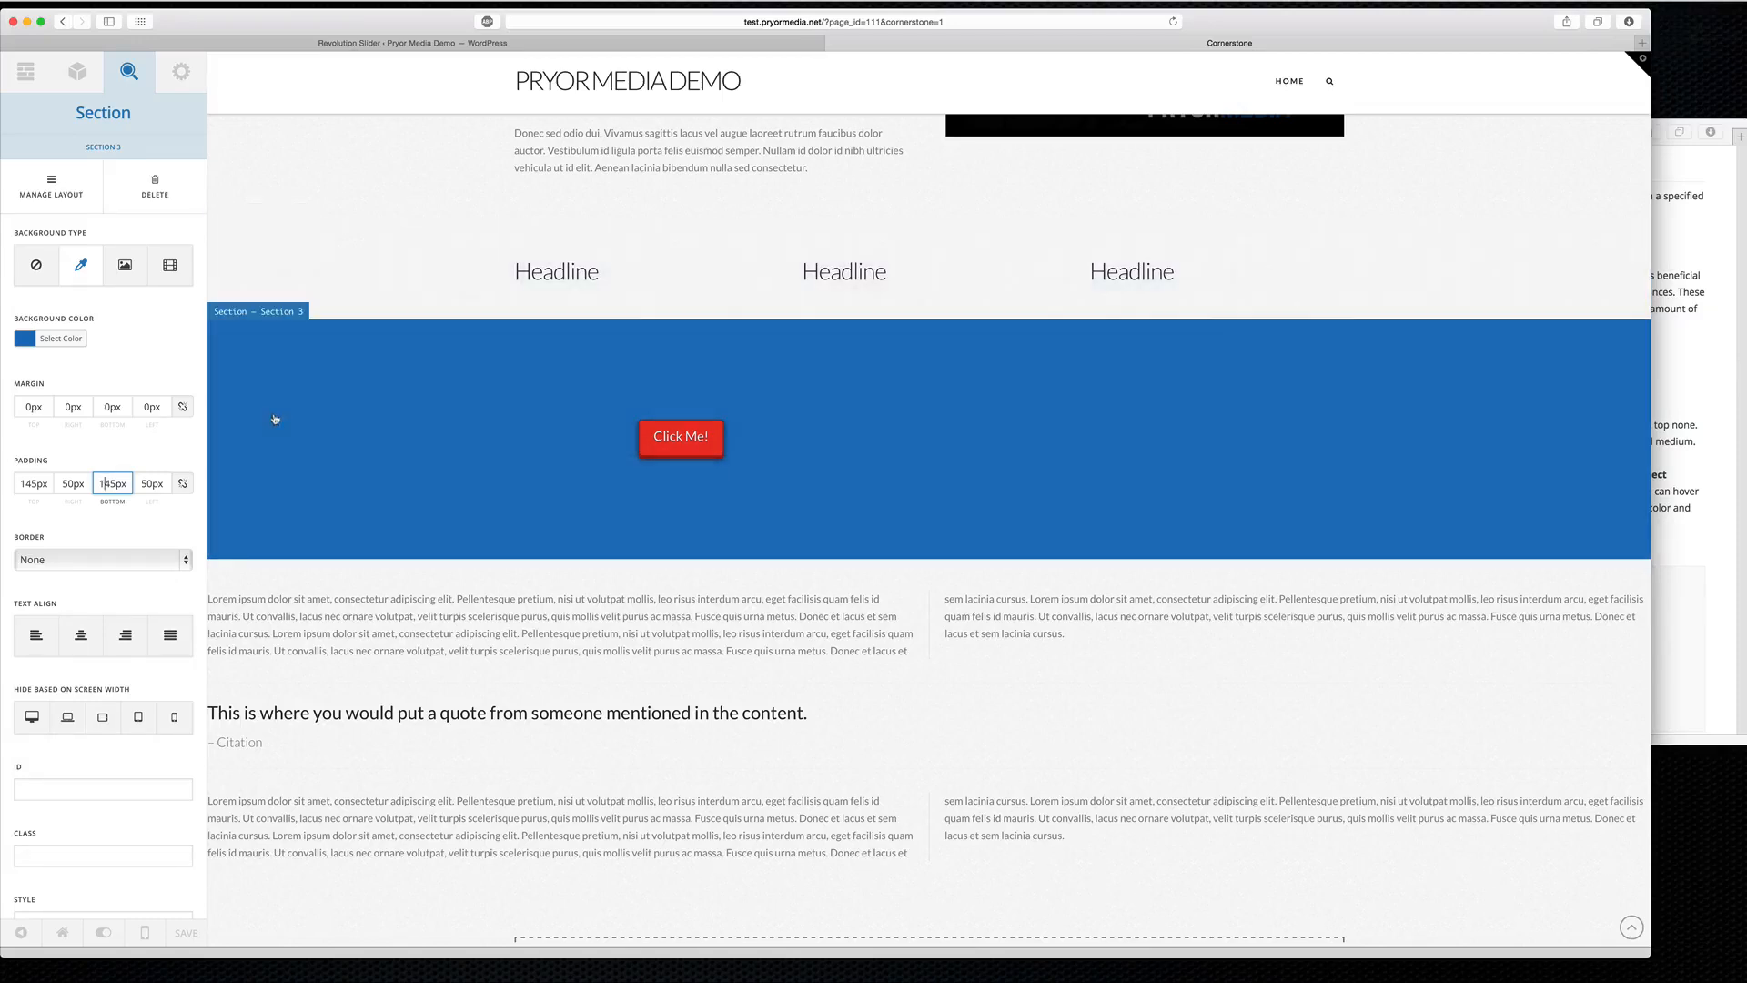
# Restore the blue section's bottom and top padding to 45px.
pyautogui.press('BackSpace')
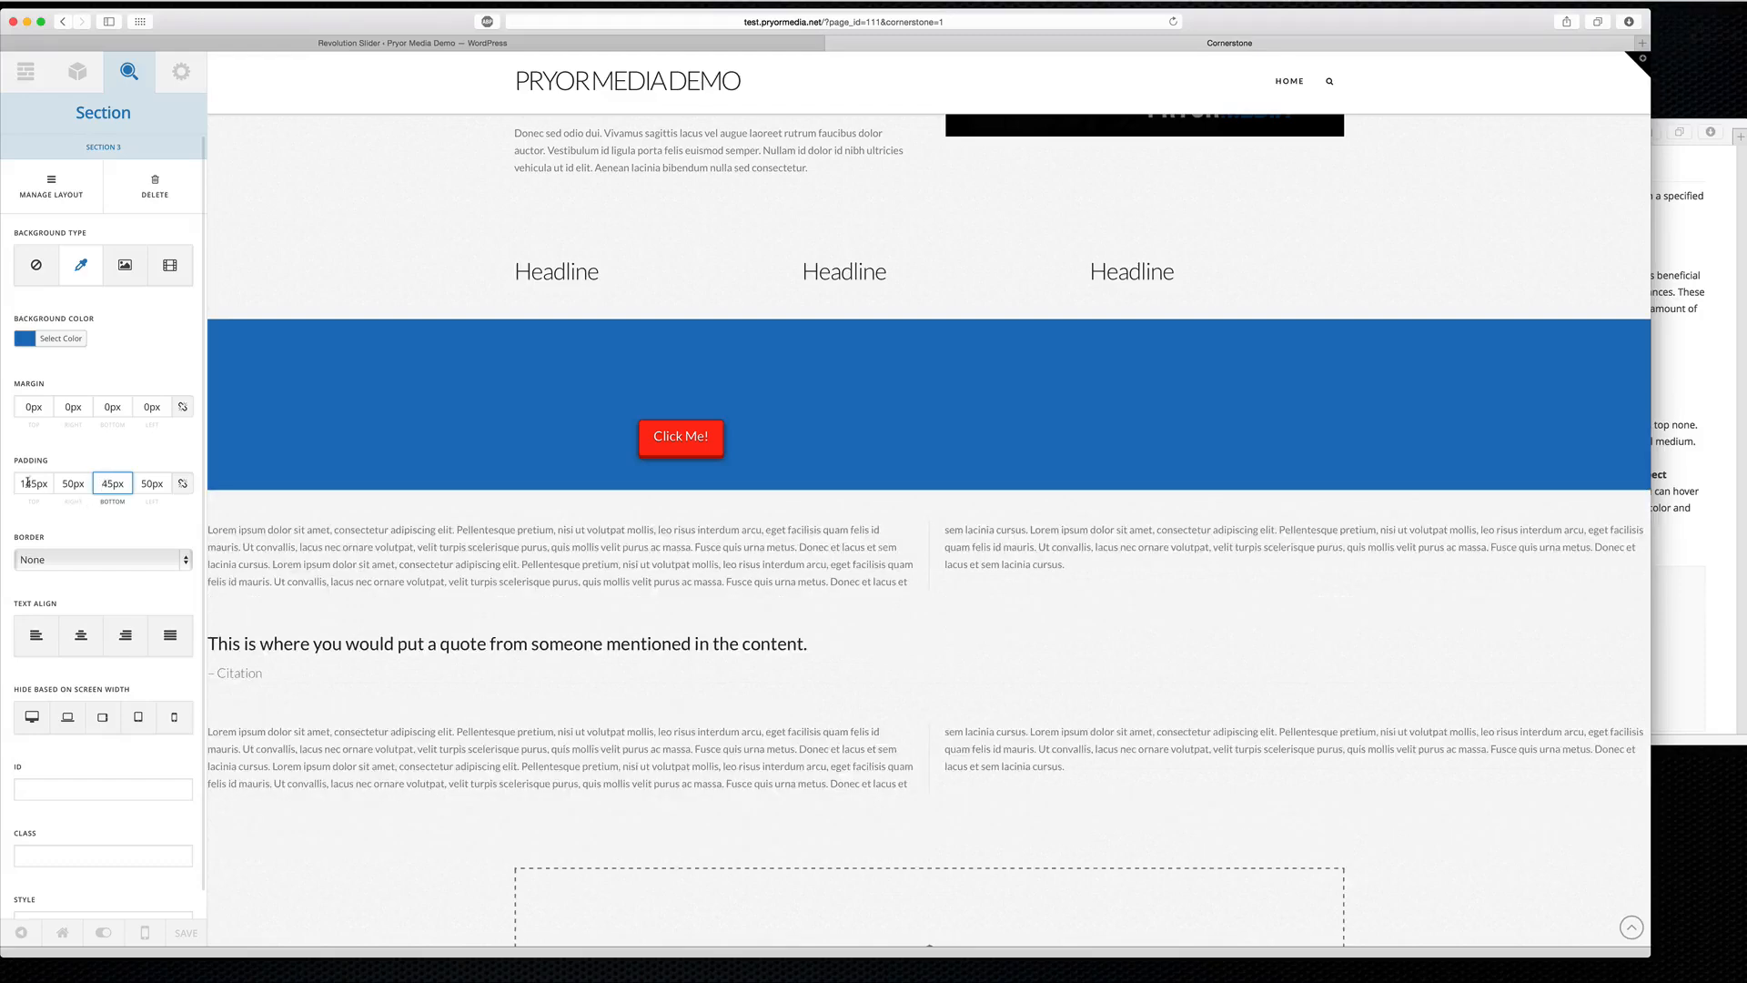
pyautogui.click(26, 483)
pyautogui.press('BackSpace')
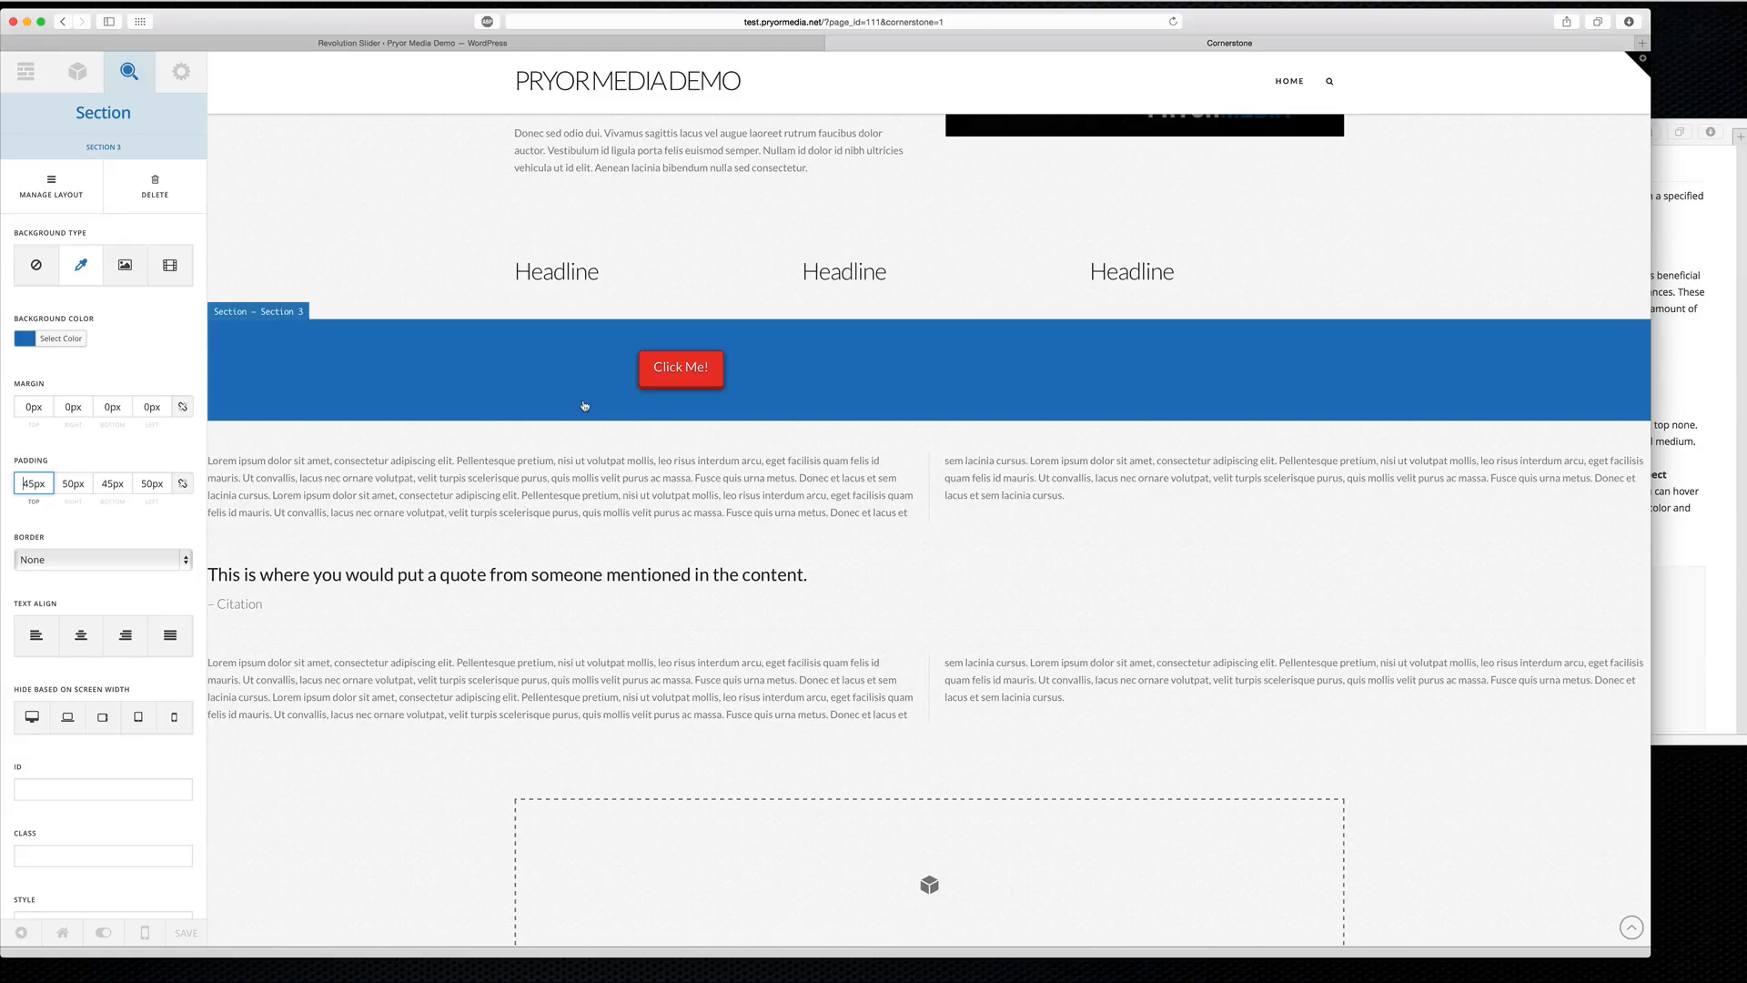
# Try a 100px top margin on the blue section and restore it to 0px.
pyautogui.click(25, 407)
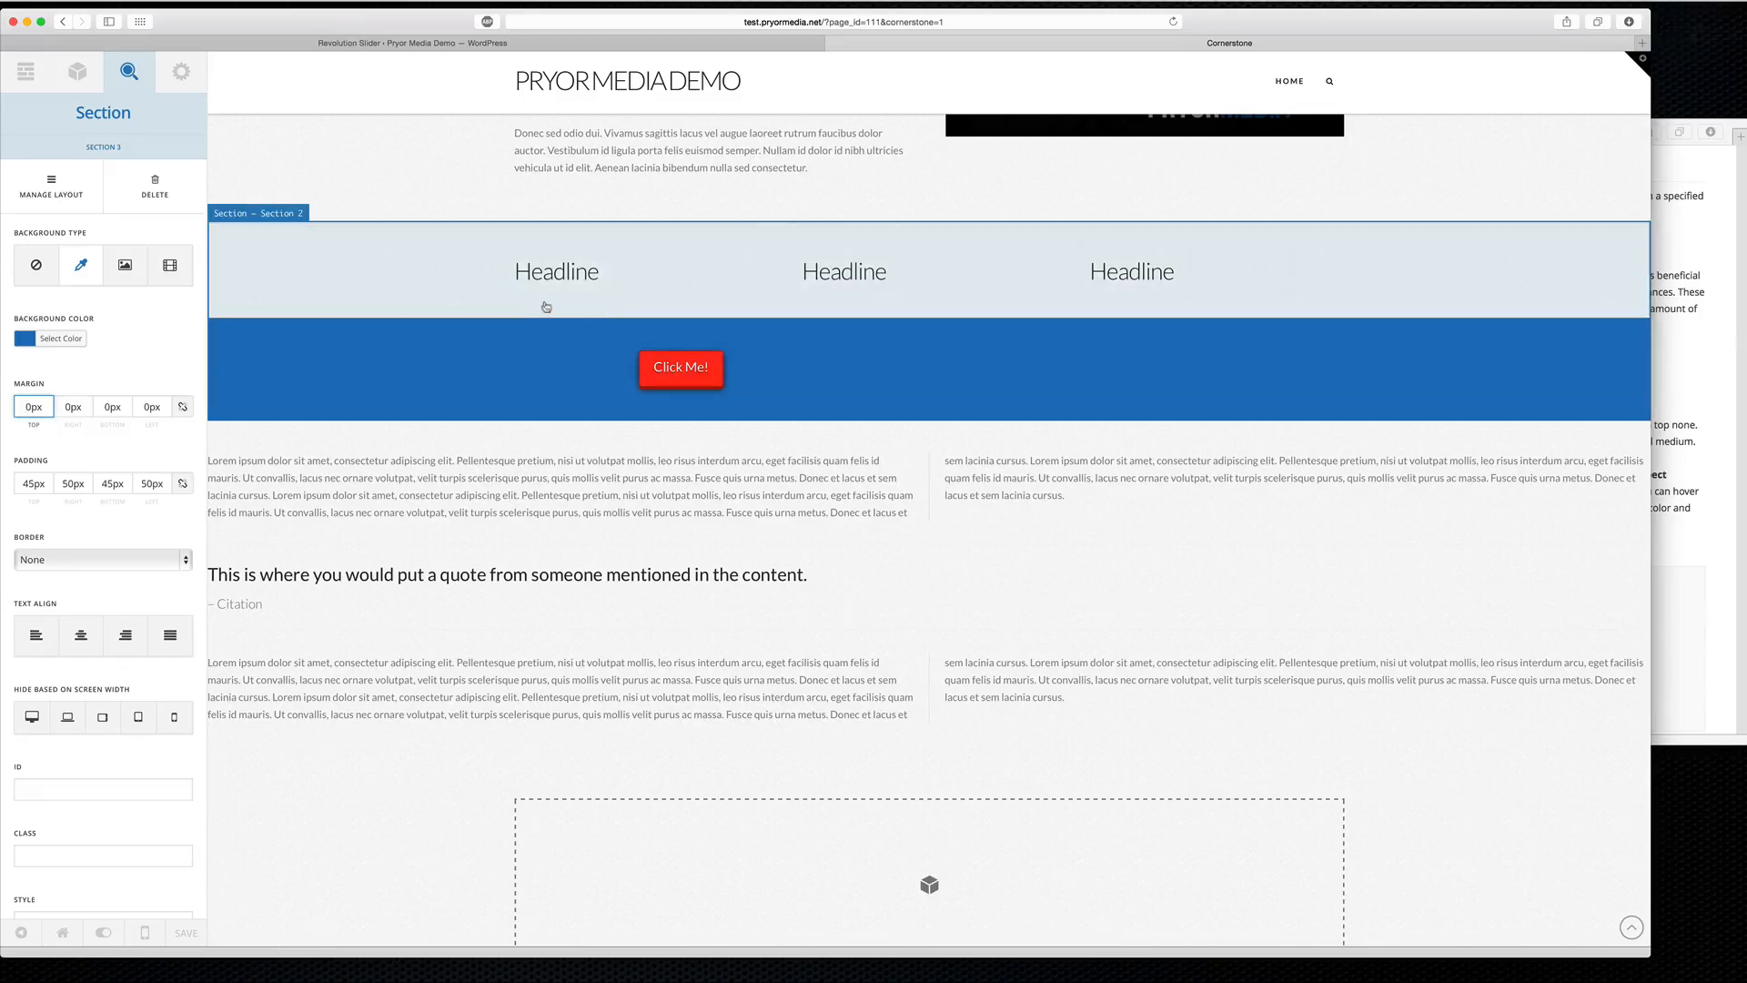
pyautogui.write('1')
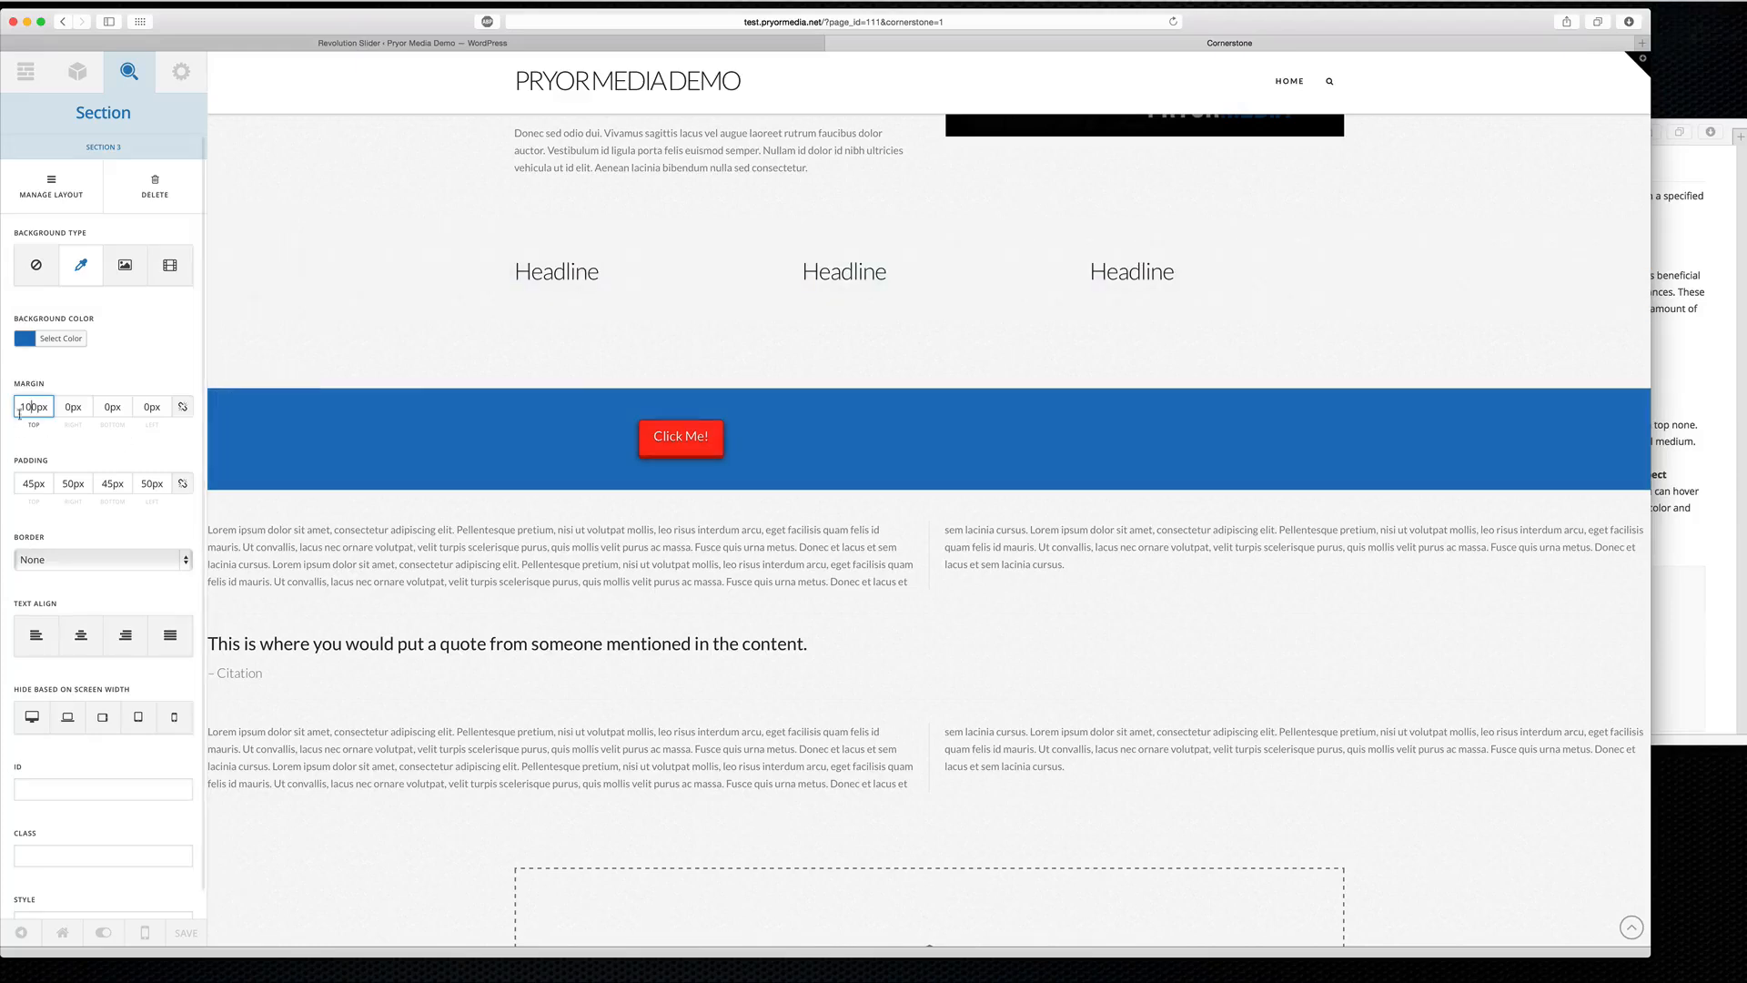
pyautogui.write('0')
pyautogui.press('BackSpace')
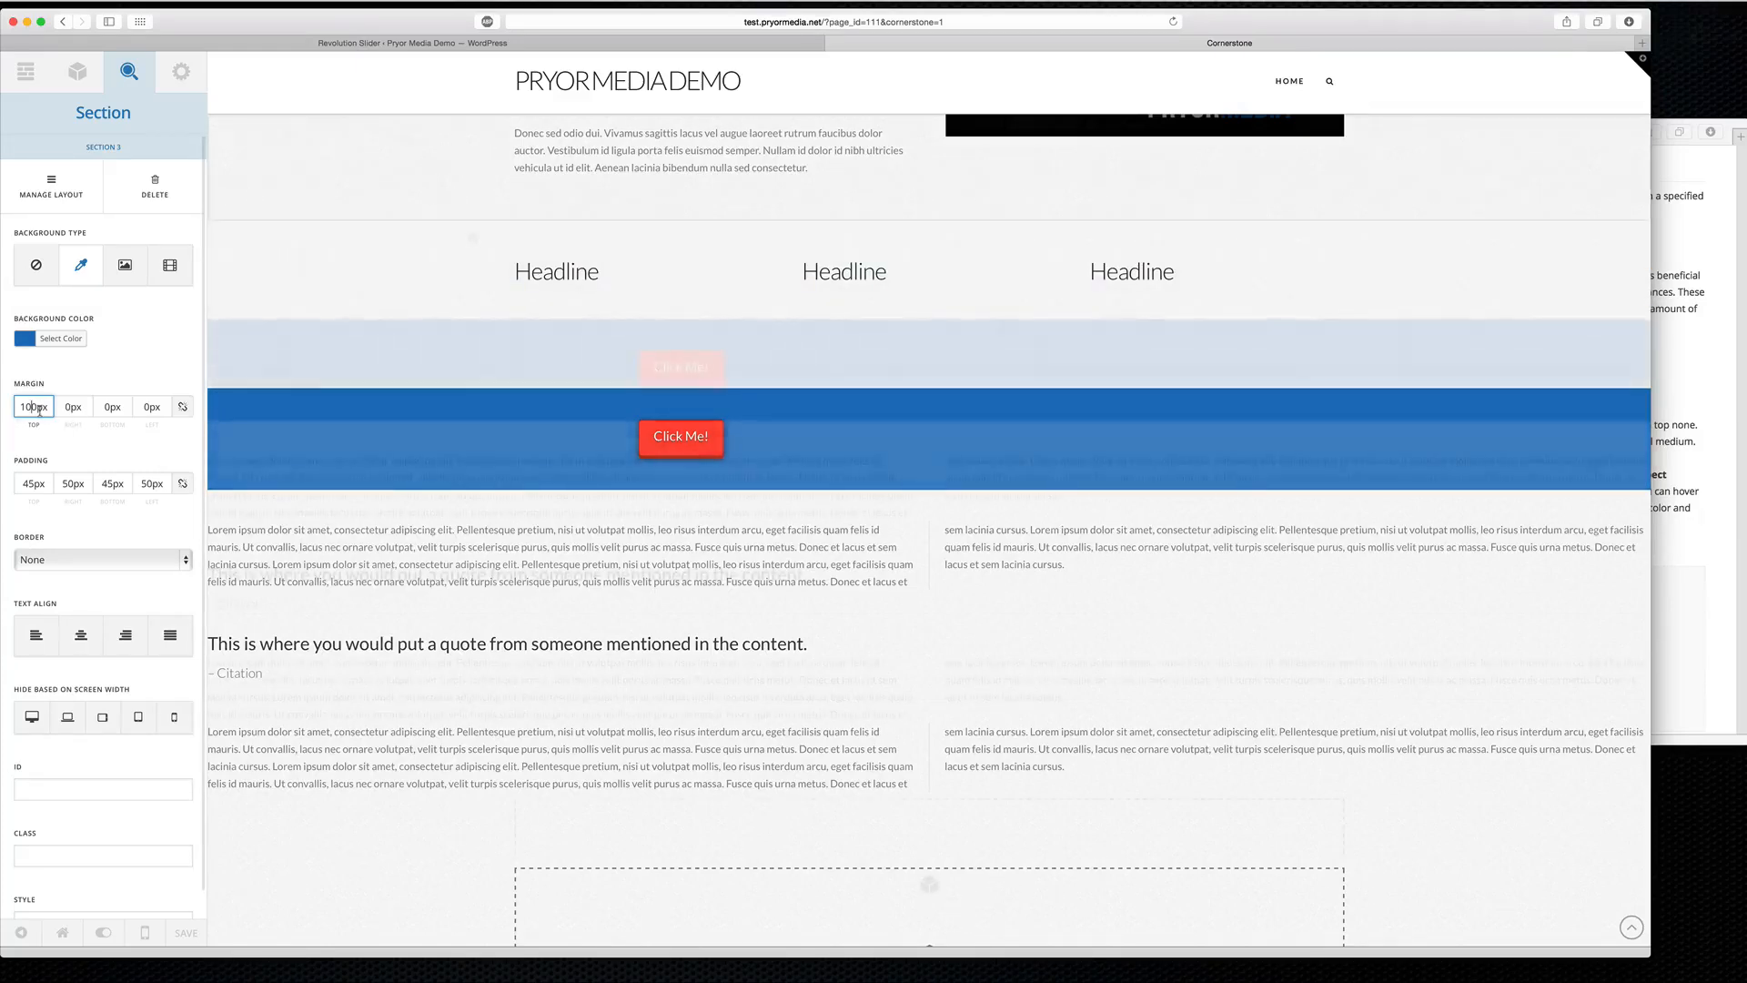
pyautogui.press('BackSpace')
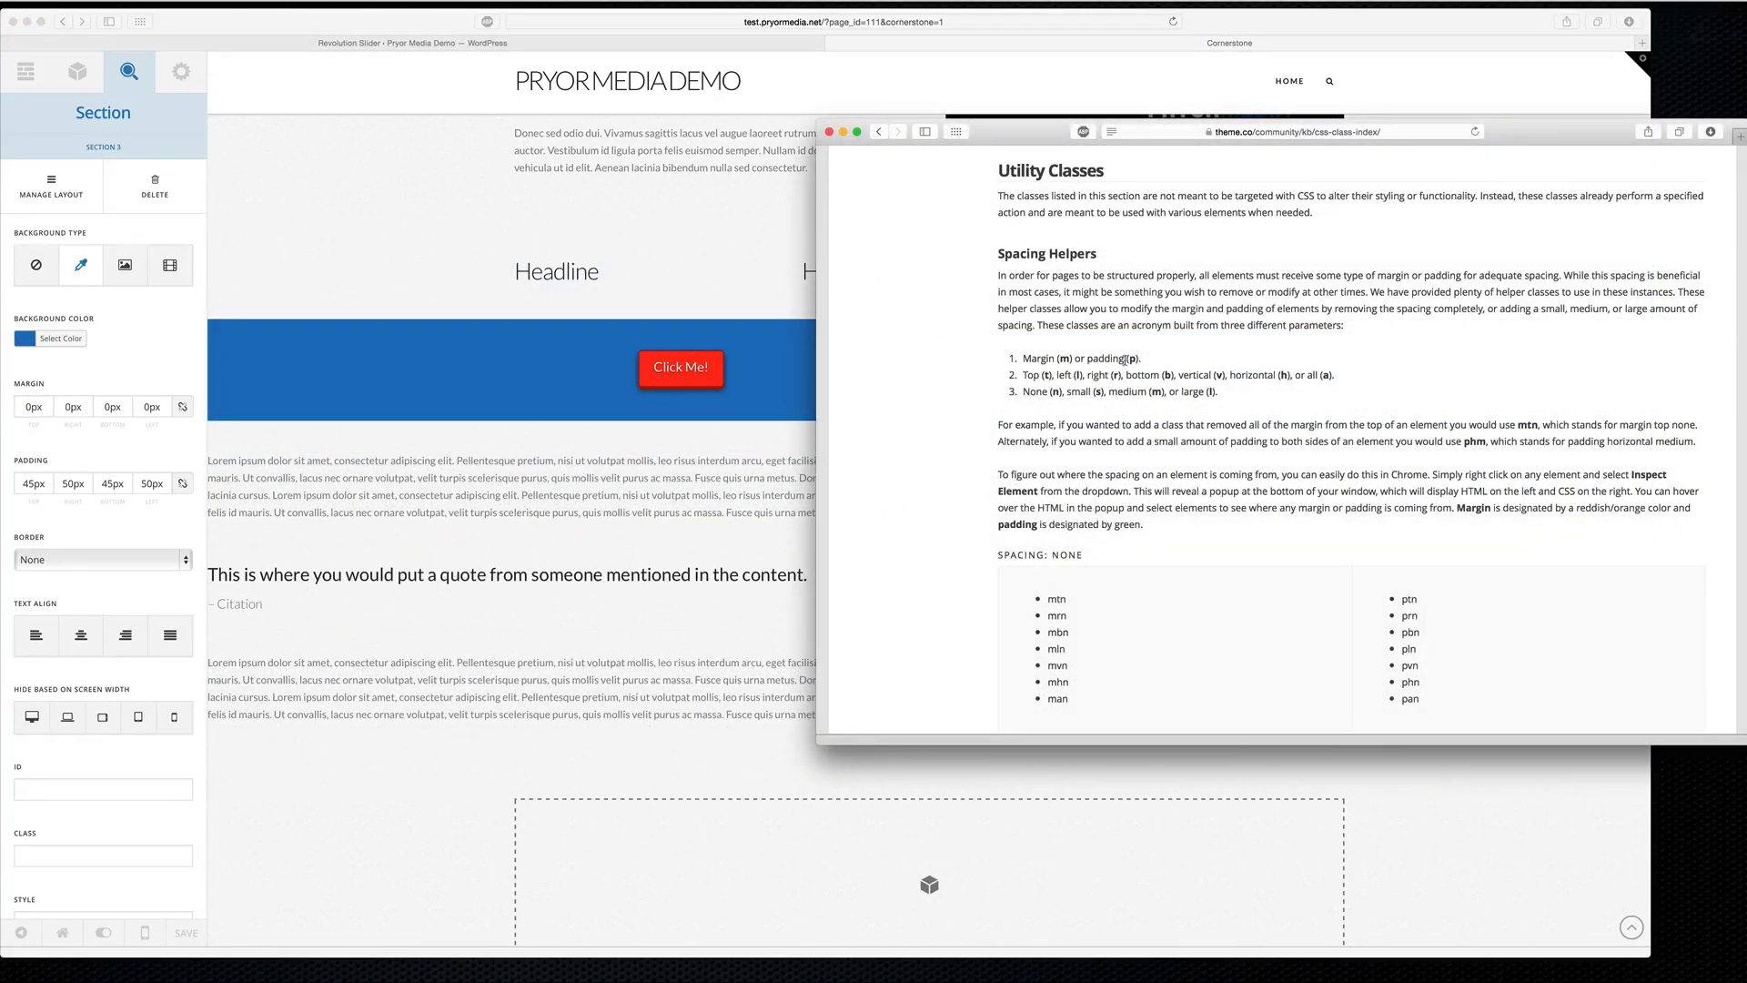
# Delete the Click Me! button from the blue section and confirm the deletion.
pyautogui.scroll(5, 558, 486)
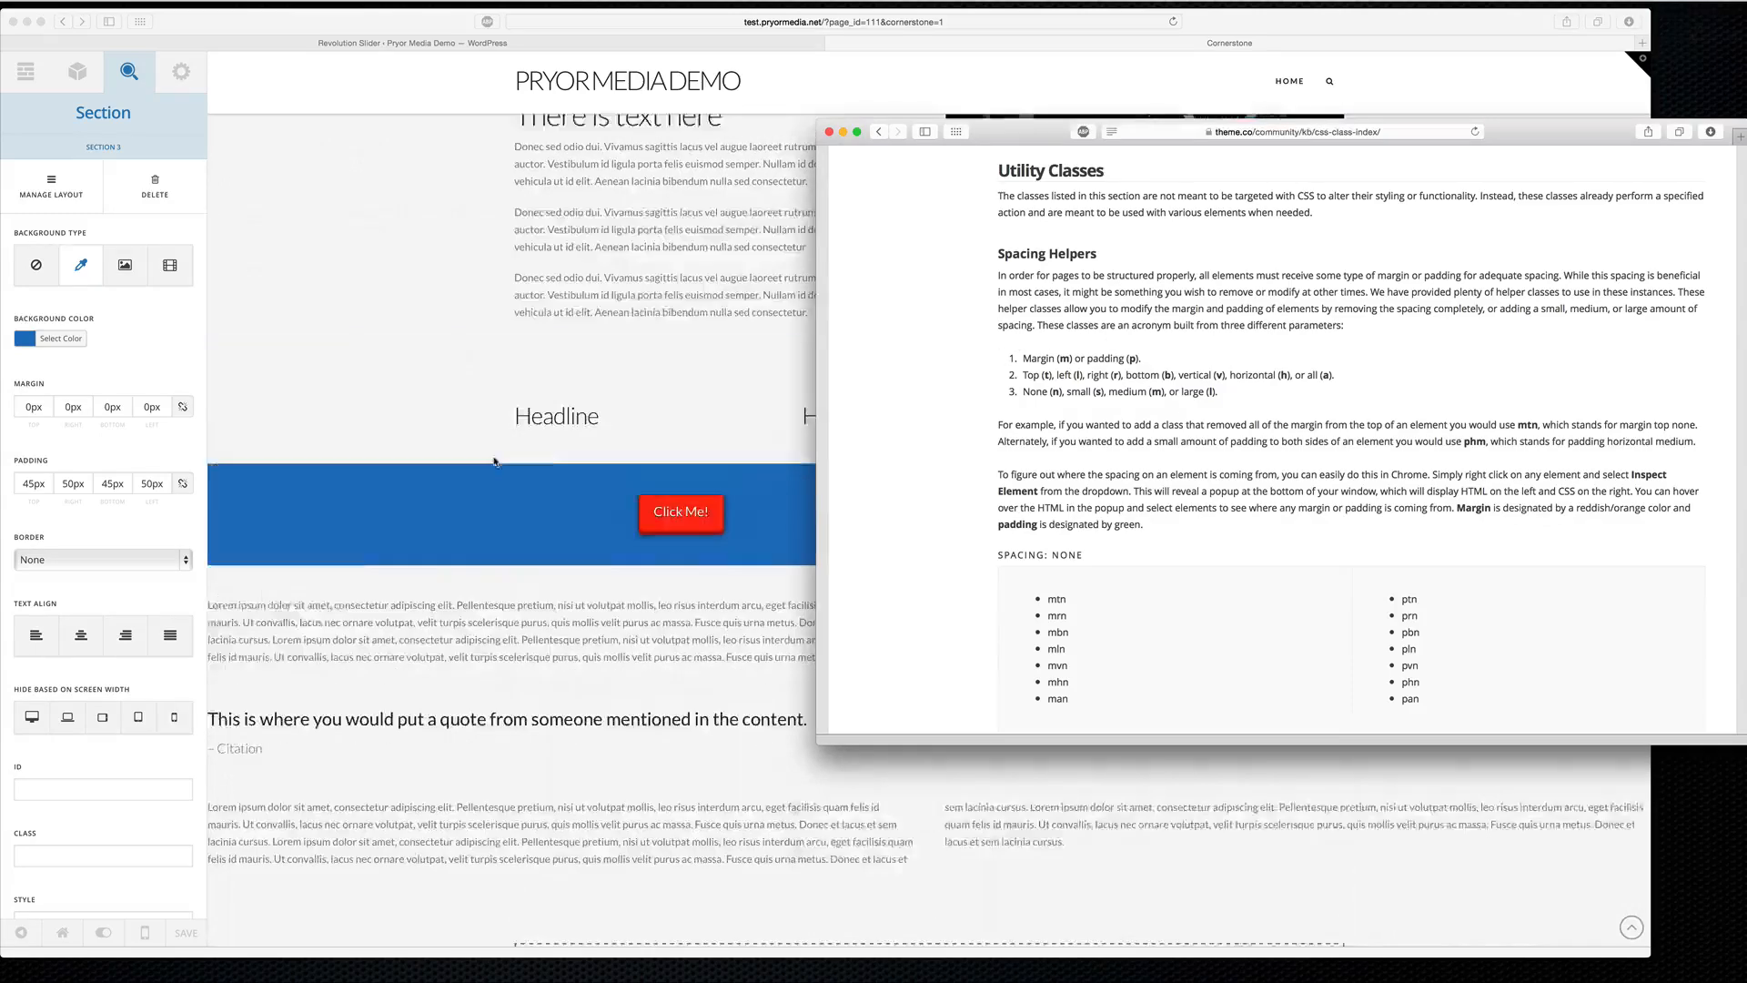
pyautogui.click(561, 649)
pyautogui.click(718, 627)
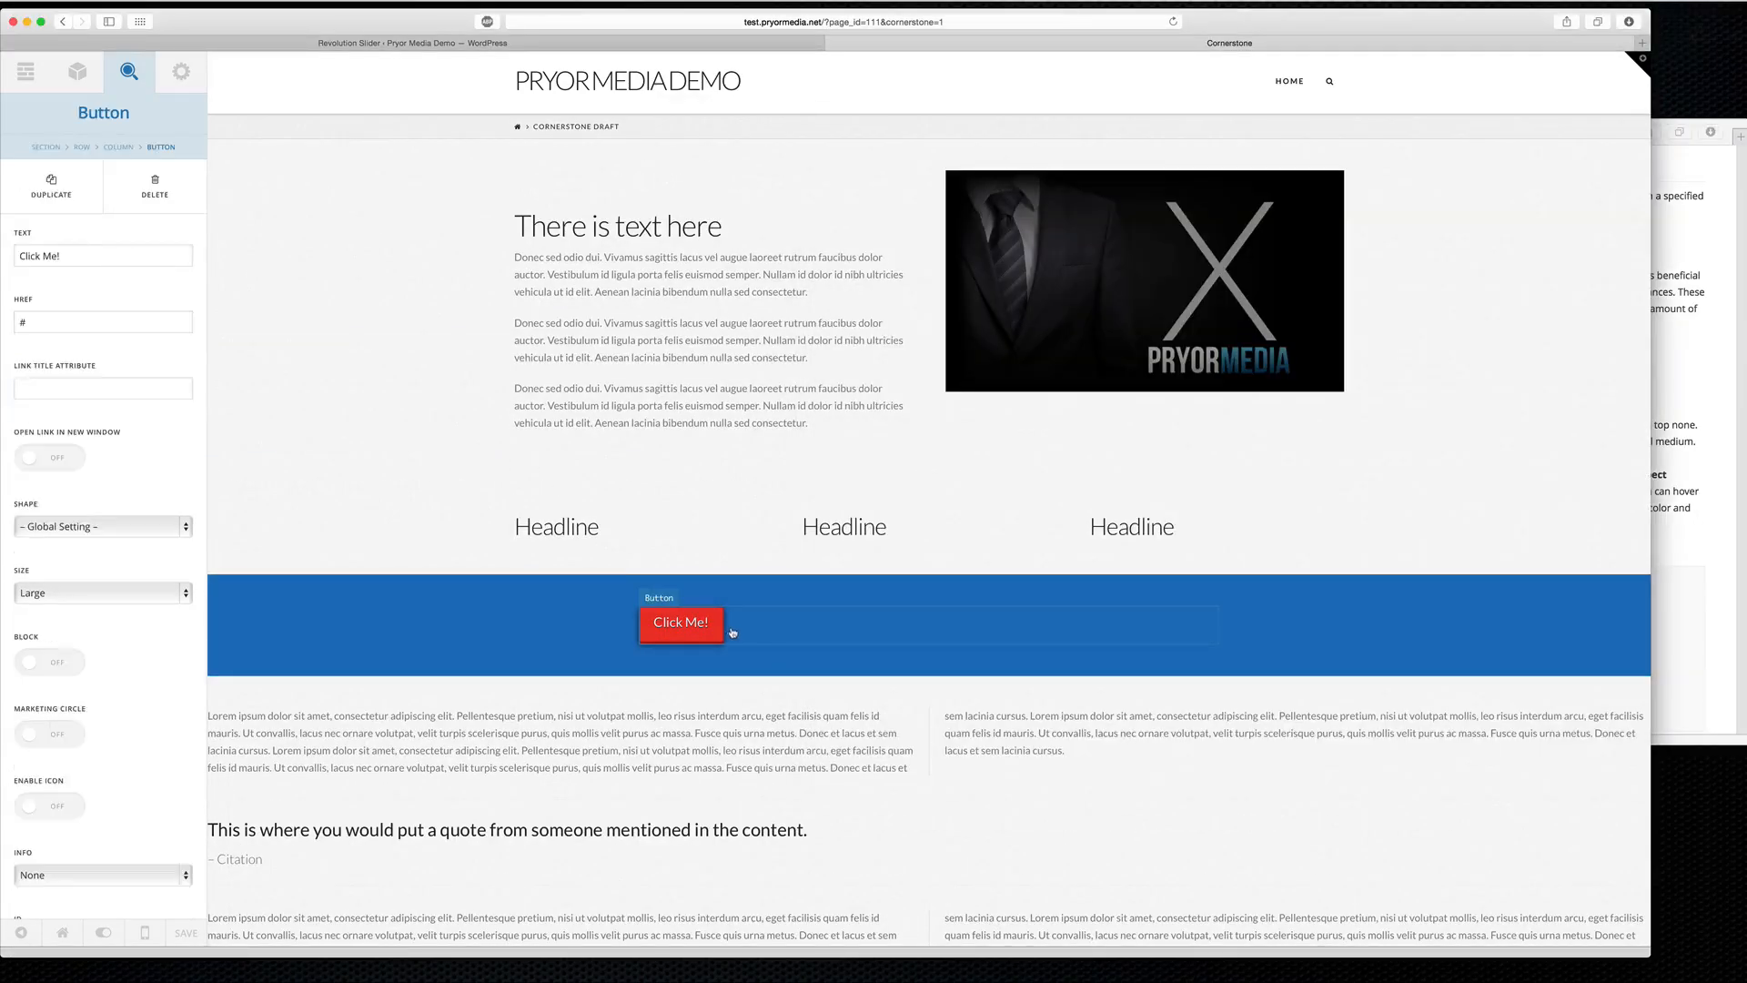
pyautogui.click(153, 191)
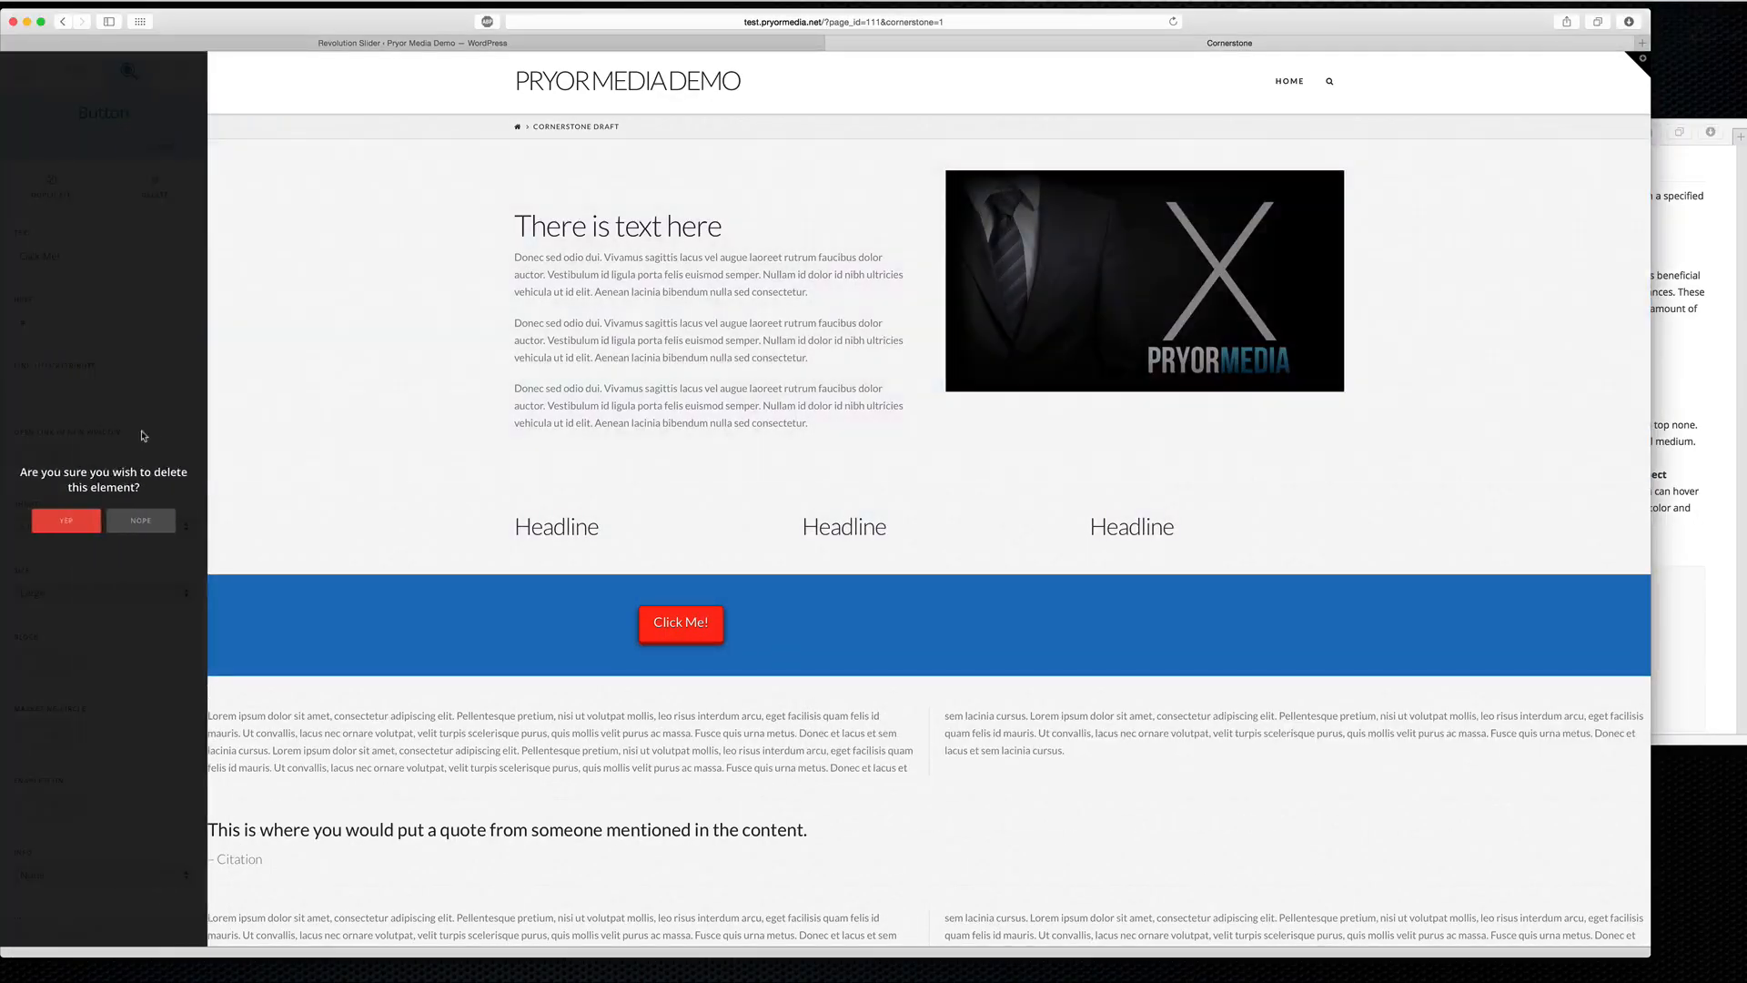
pyautogui.click(72, 525)
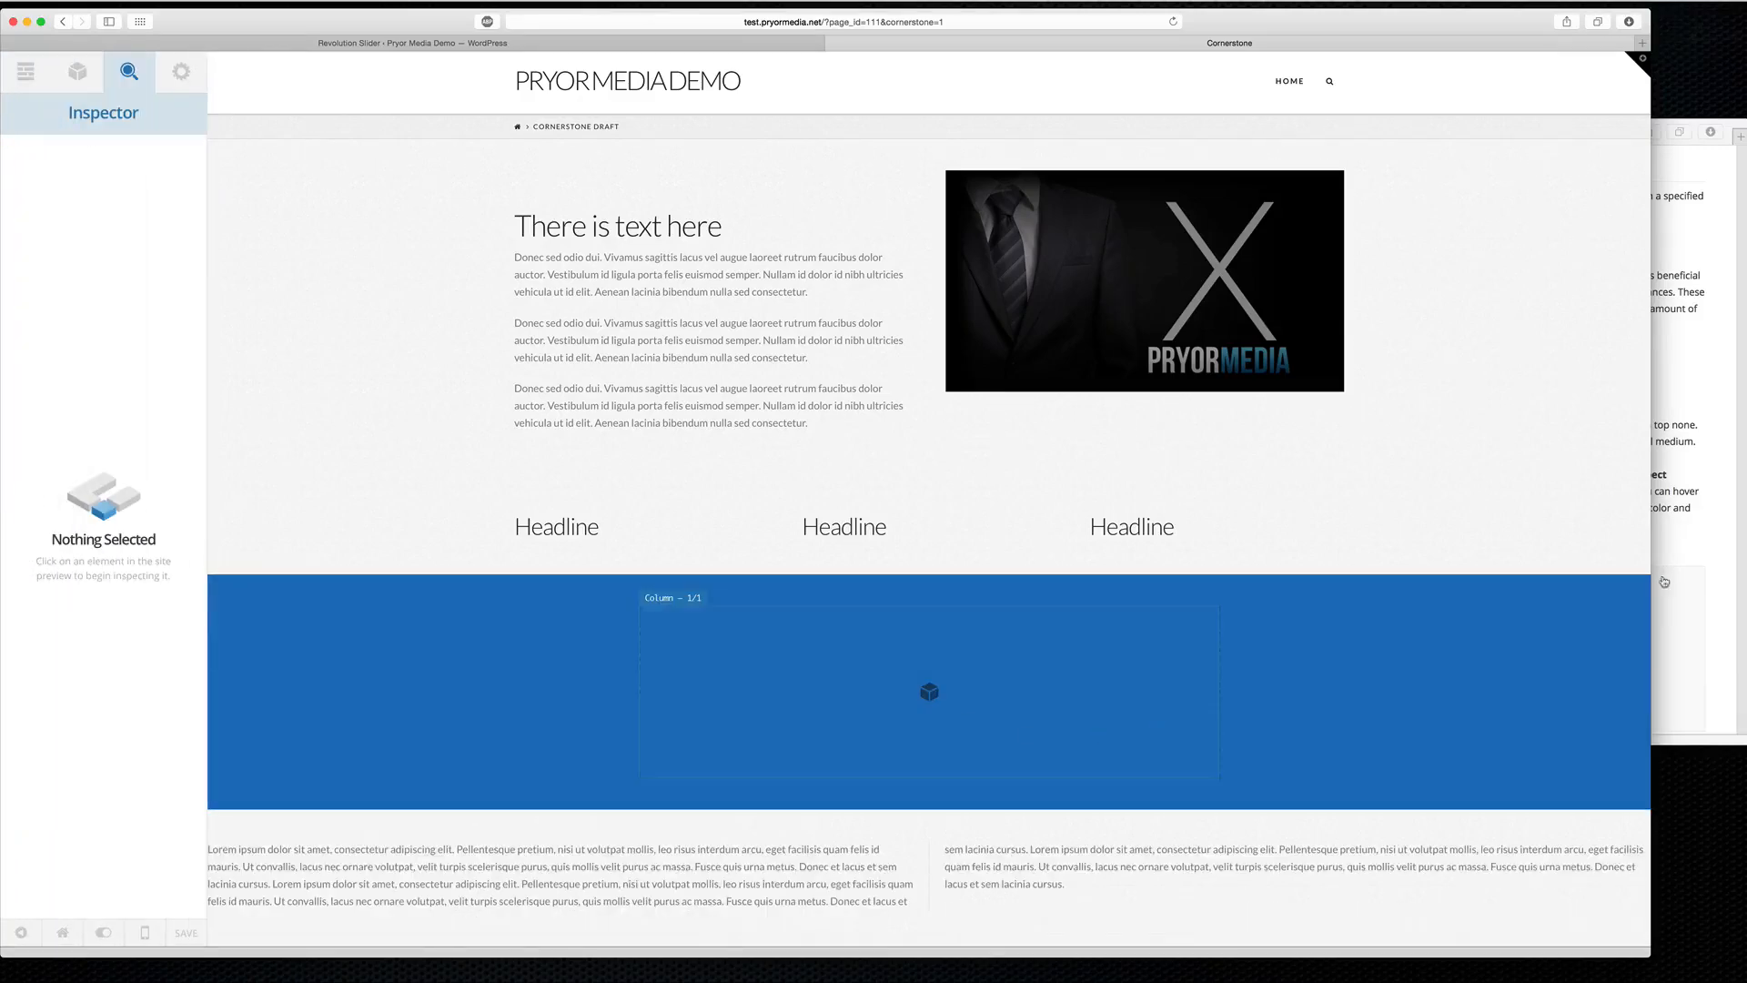
# Switch to the knowledge base window and examine the Spacing Helpers explanation and class lists.
pyautogui.click(1688, 607)
pyautogui.scroll(3, 983, 371)
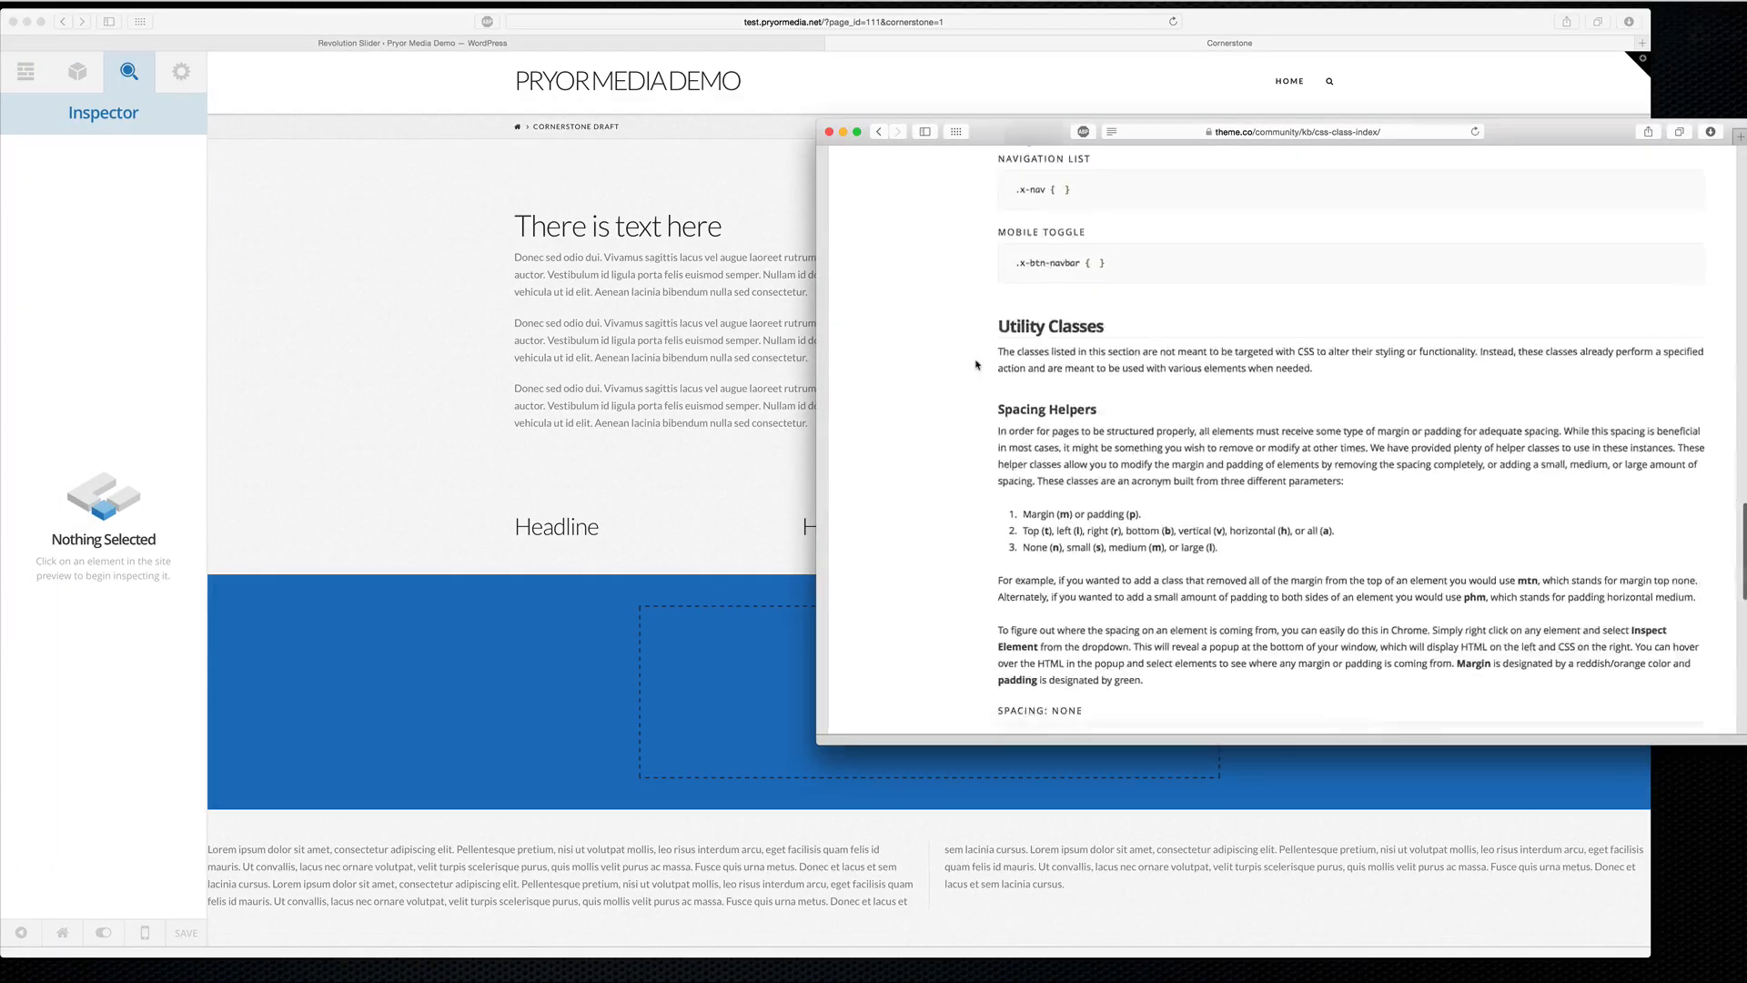
pyautogui.scroll(-5, 982, 364)
# Switch to the Cornerstone page and open the settings of the text element headed There is text here.
pyautogui.click(508, 278)
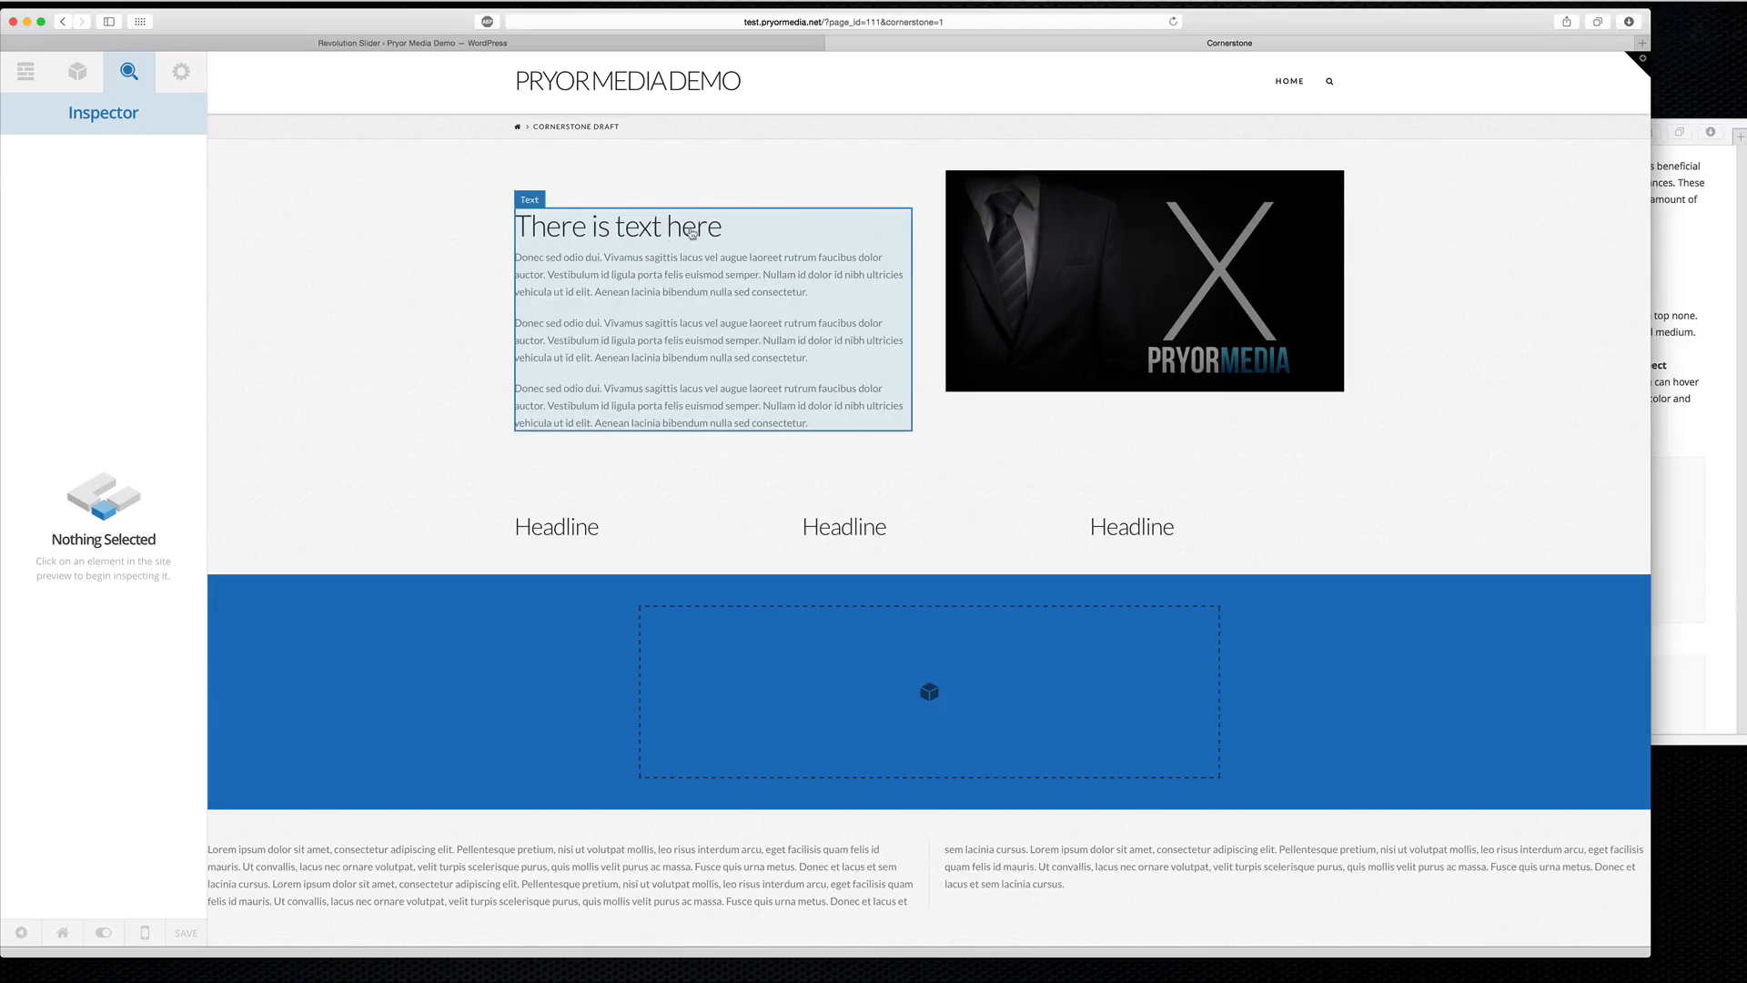
pyautogui.click(557, 233)
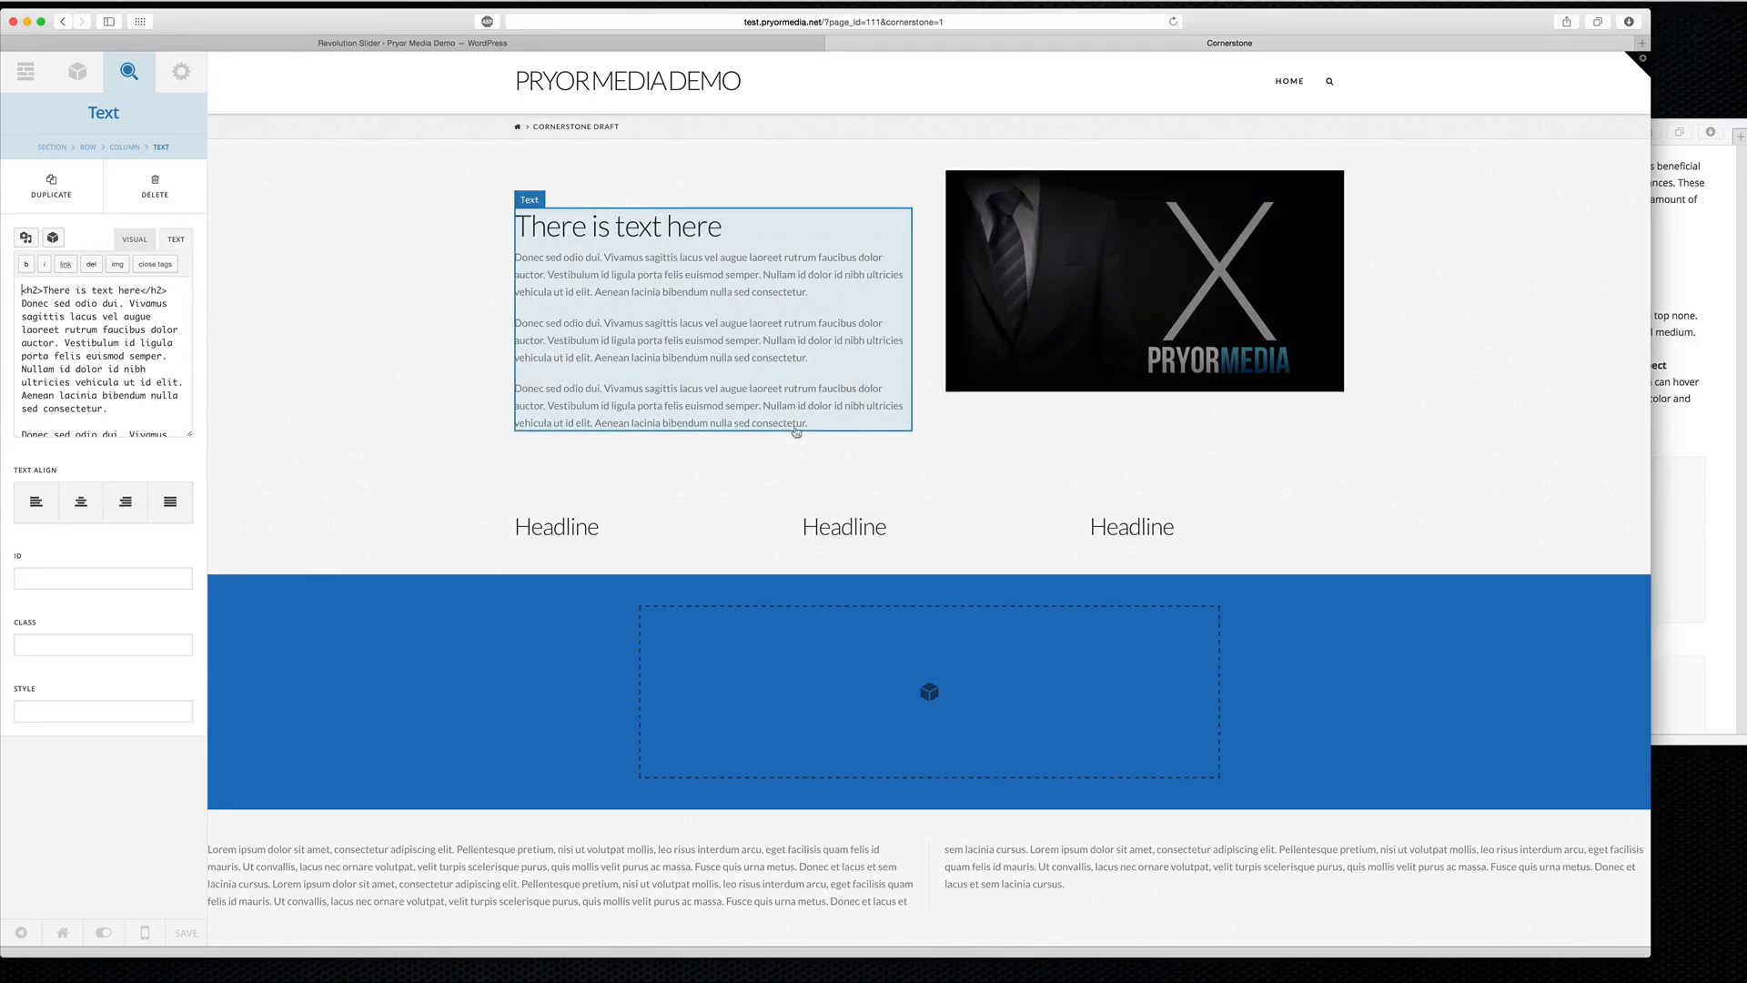
pyautogui.click(552, 199)
pyautogui.click(535, 229)
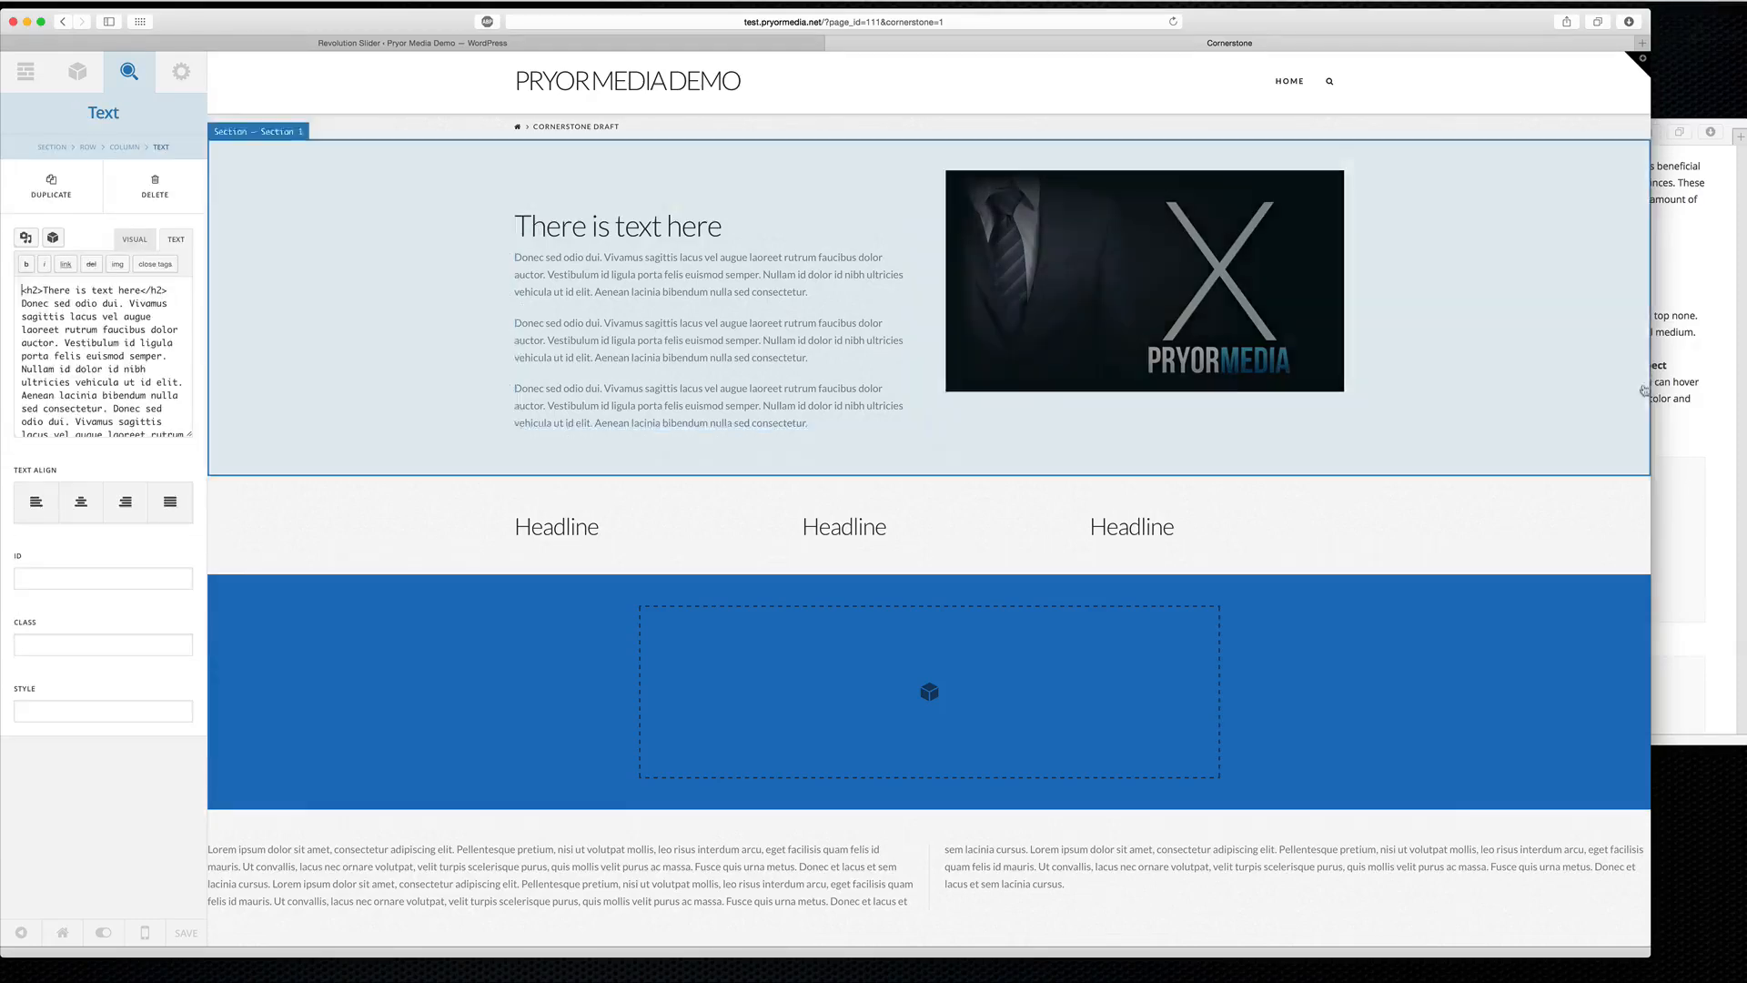
# Move the knowledge base window aside and compare the text element's content in the visual and HTML editors.
pyautogui.click(1711, 442)
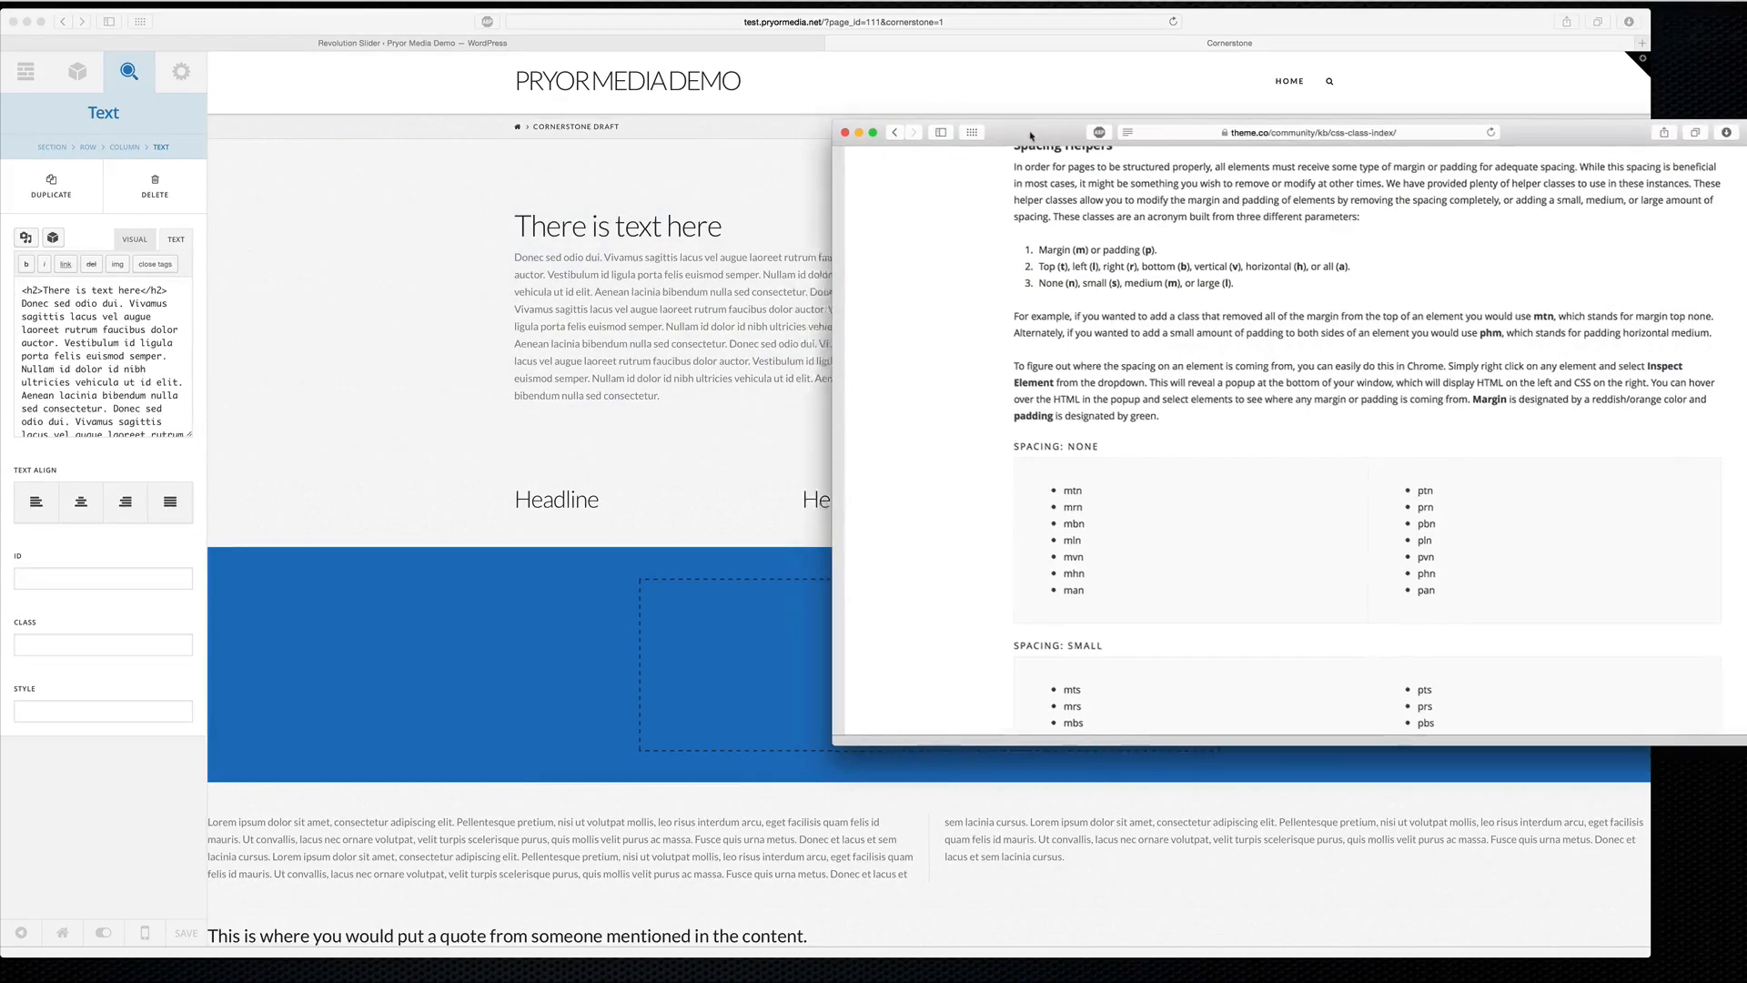
pyautogui.click(651, 358)
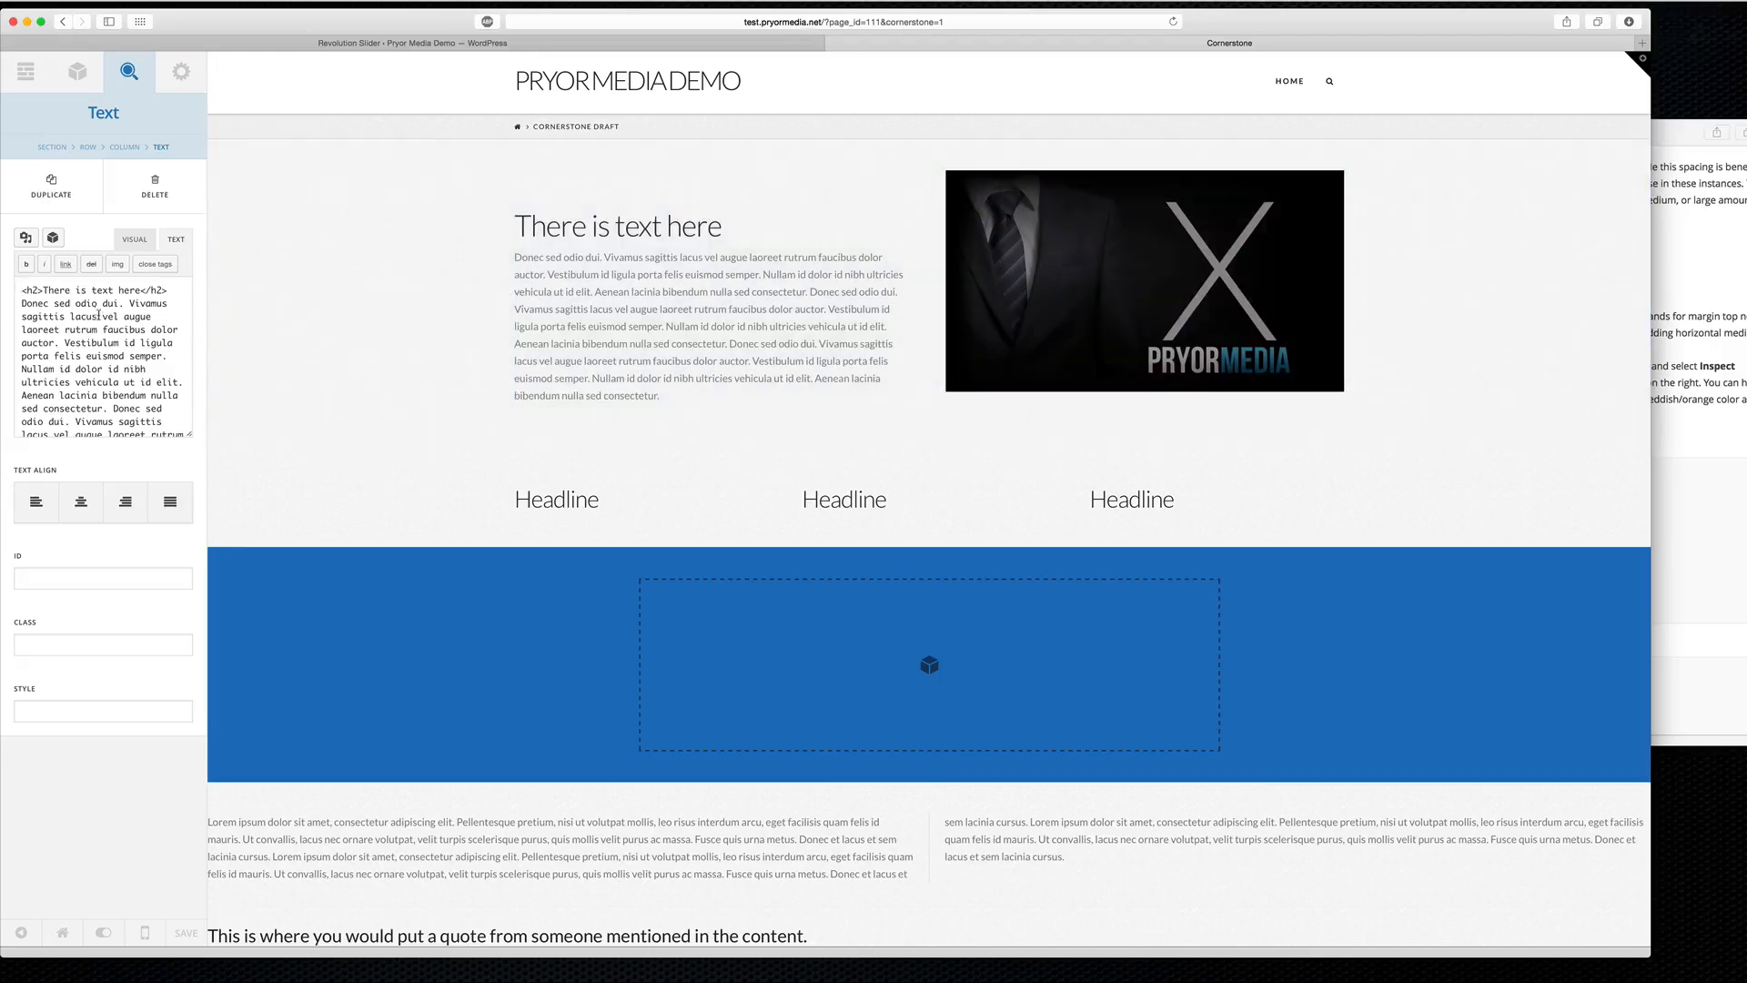
pyautogui.click(103, 317)
pyautogui.click(136, 239)
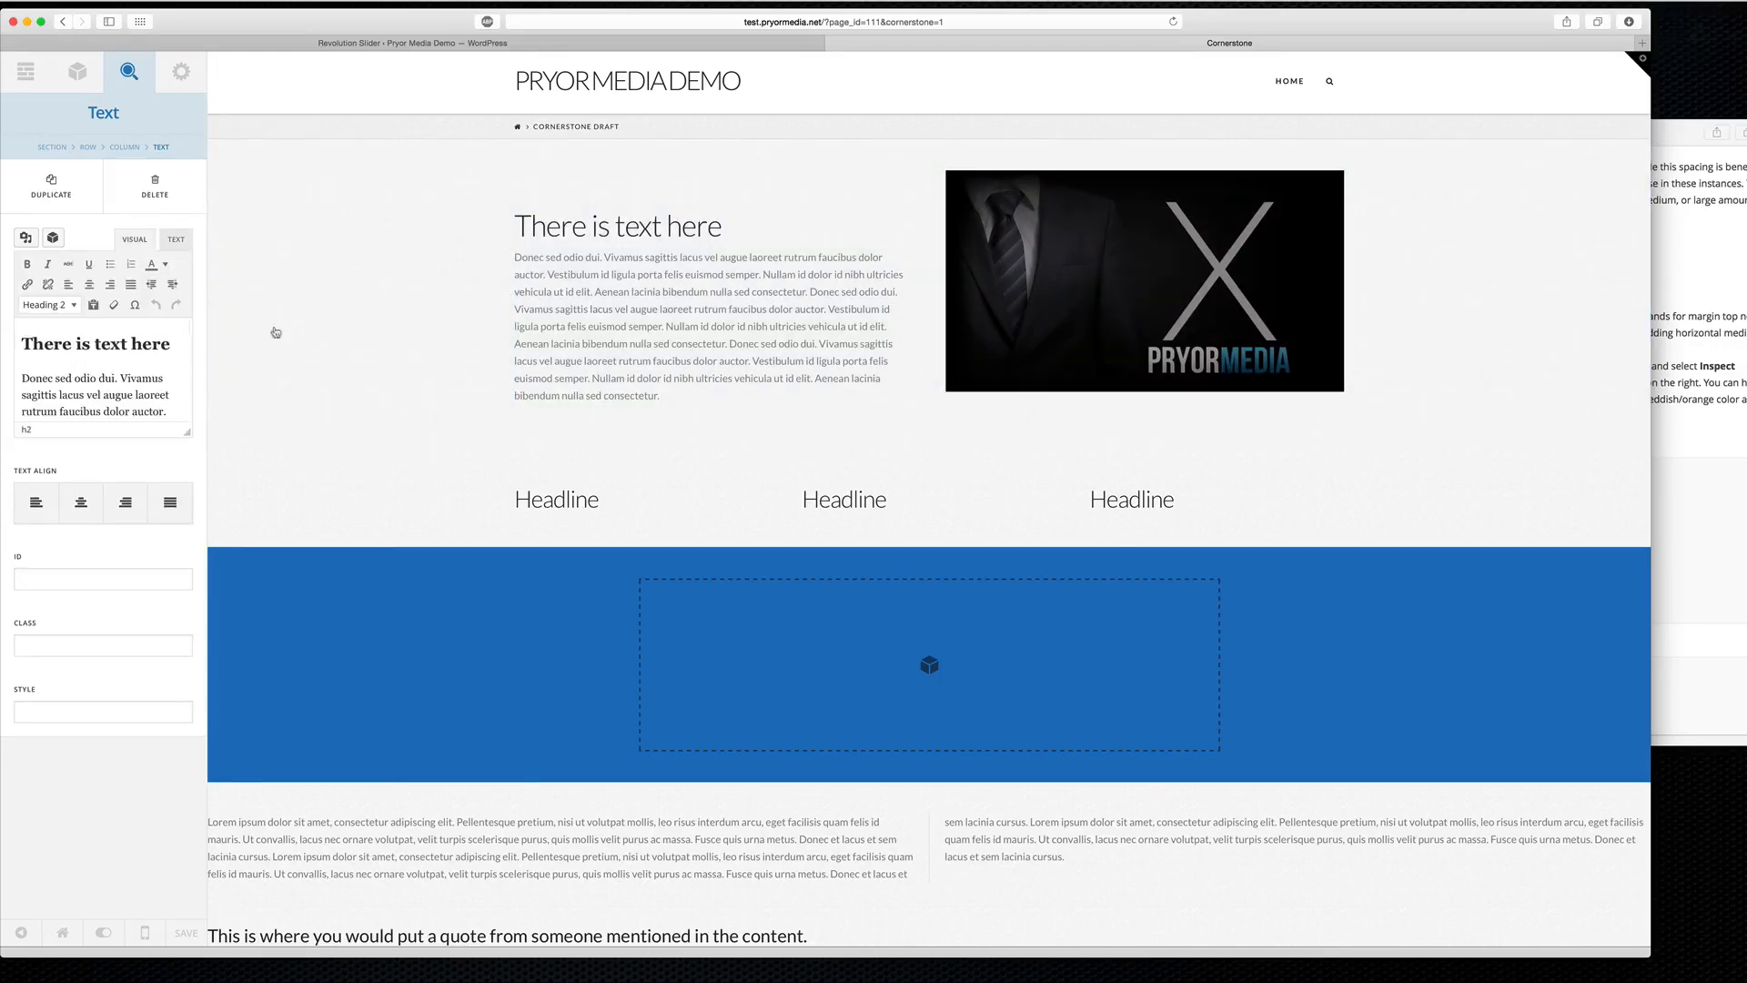
pyautogui.click(175, 240)
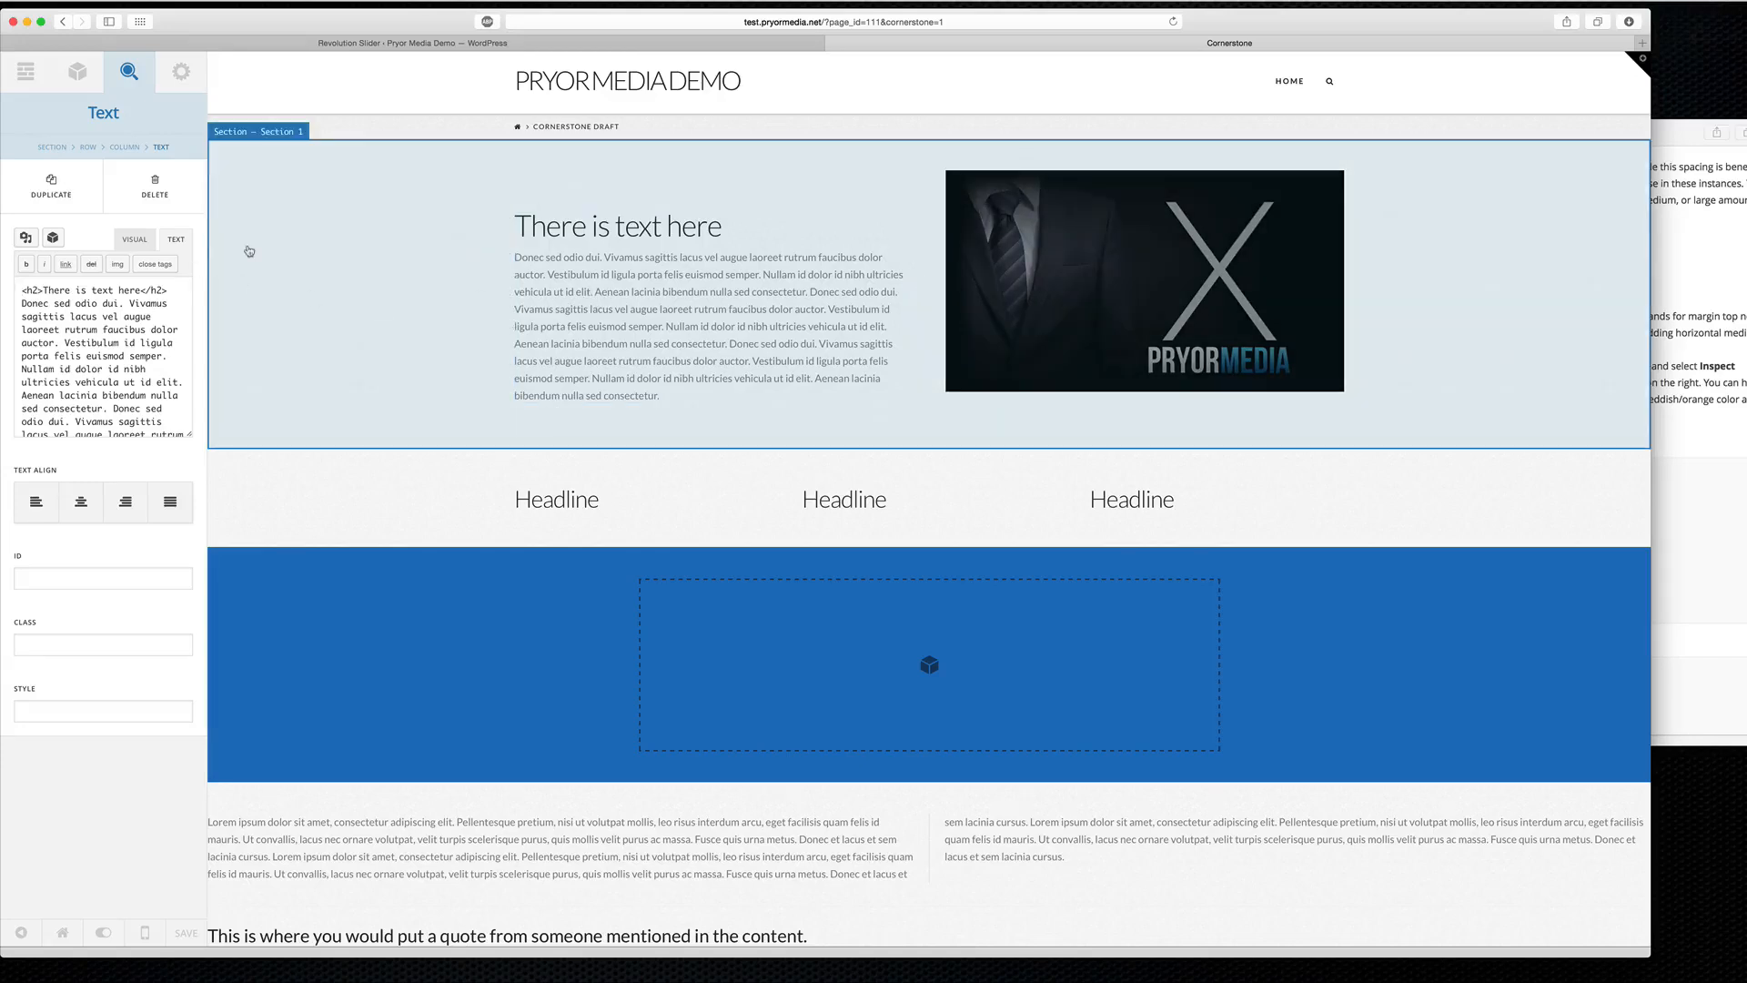
# Split the text element's merged body copy into three paragraphs in the visual editor.
pyautogui.click(151, 240)
pyautogui.scroll(-5, 50, 346)
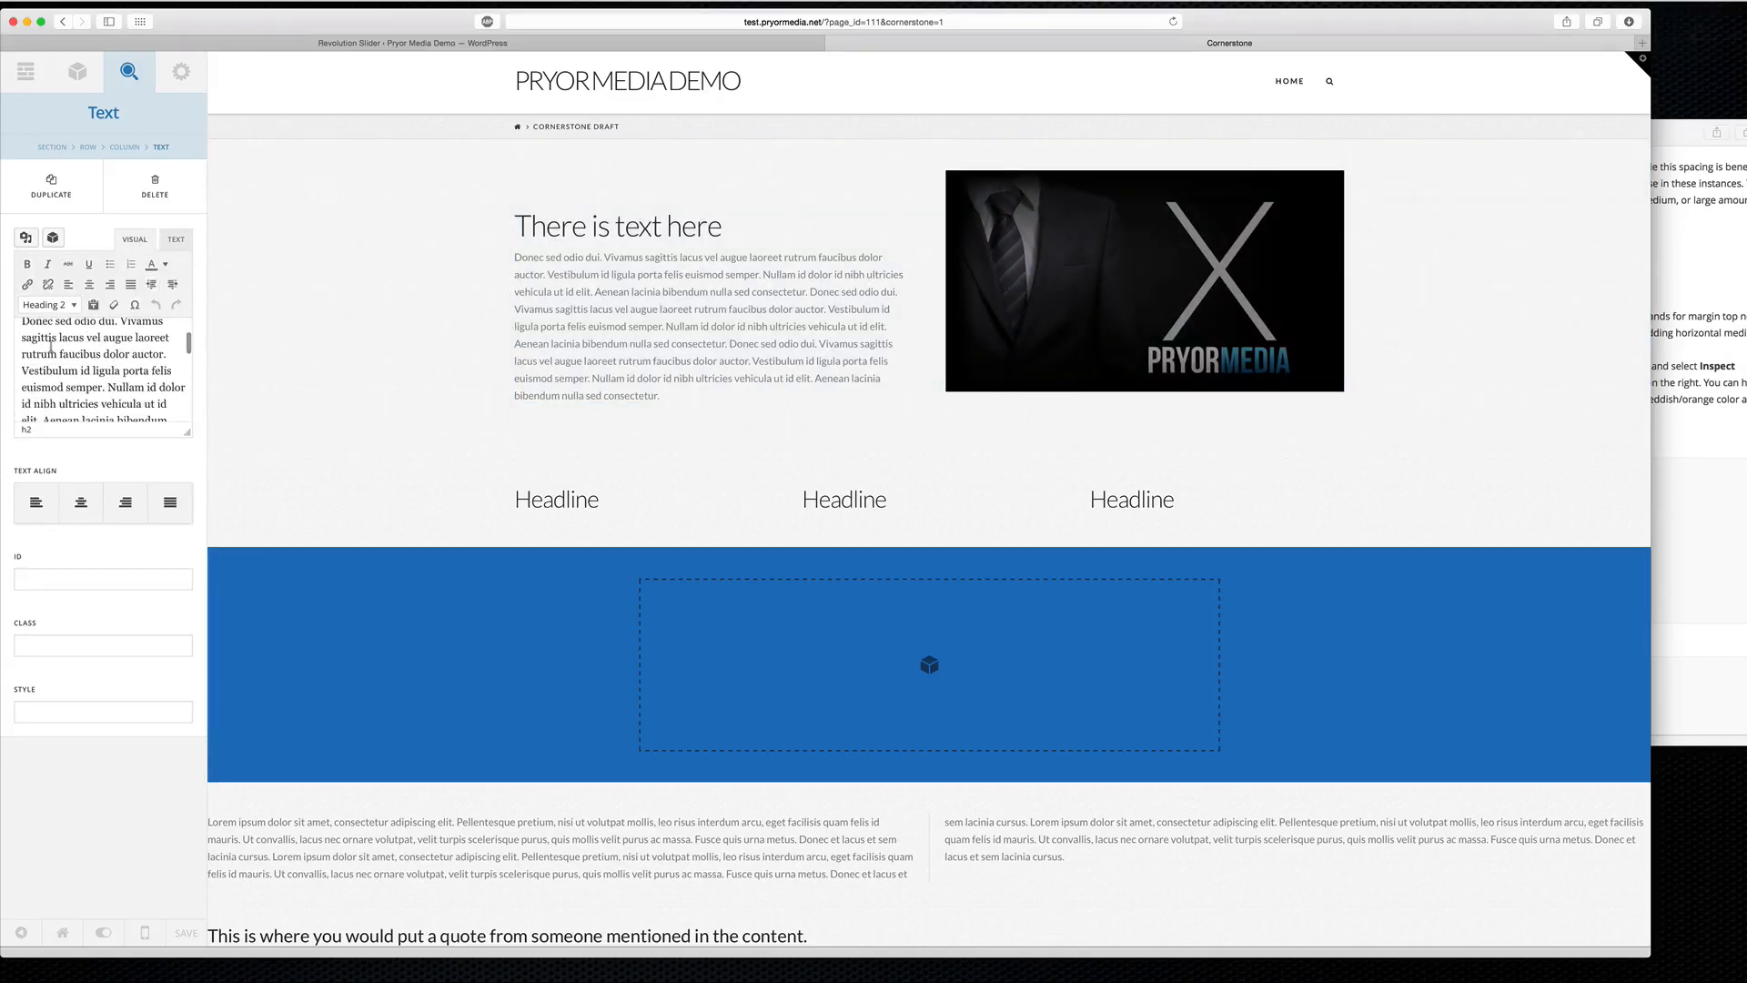
pyautogui.scroll(-2, 50, 346)
pyautogui.click(132, 364)
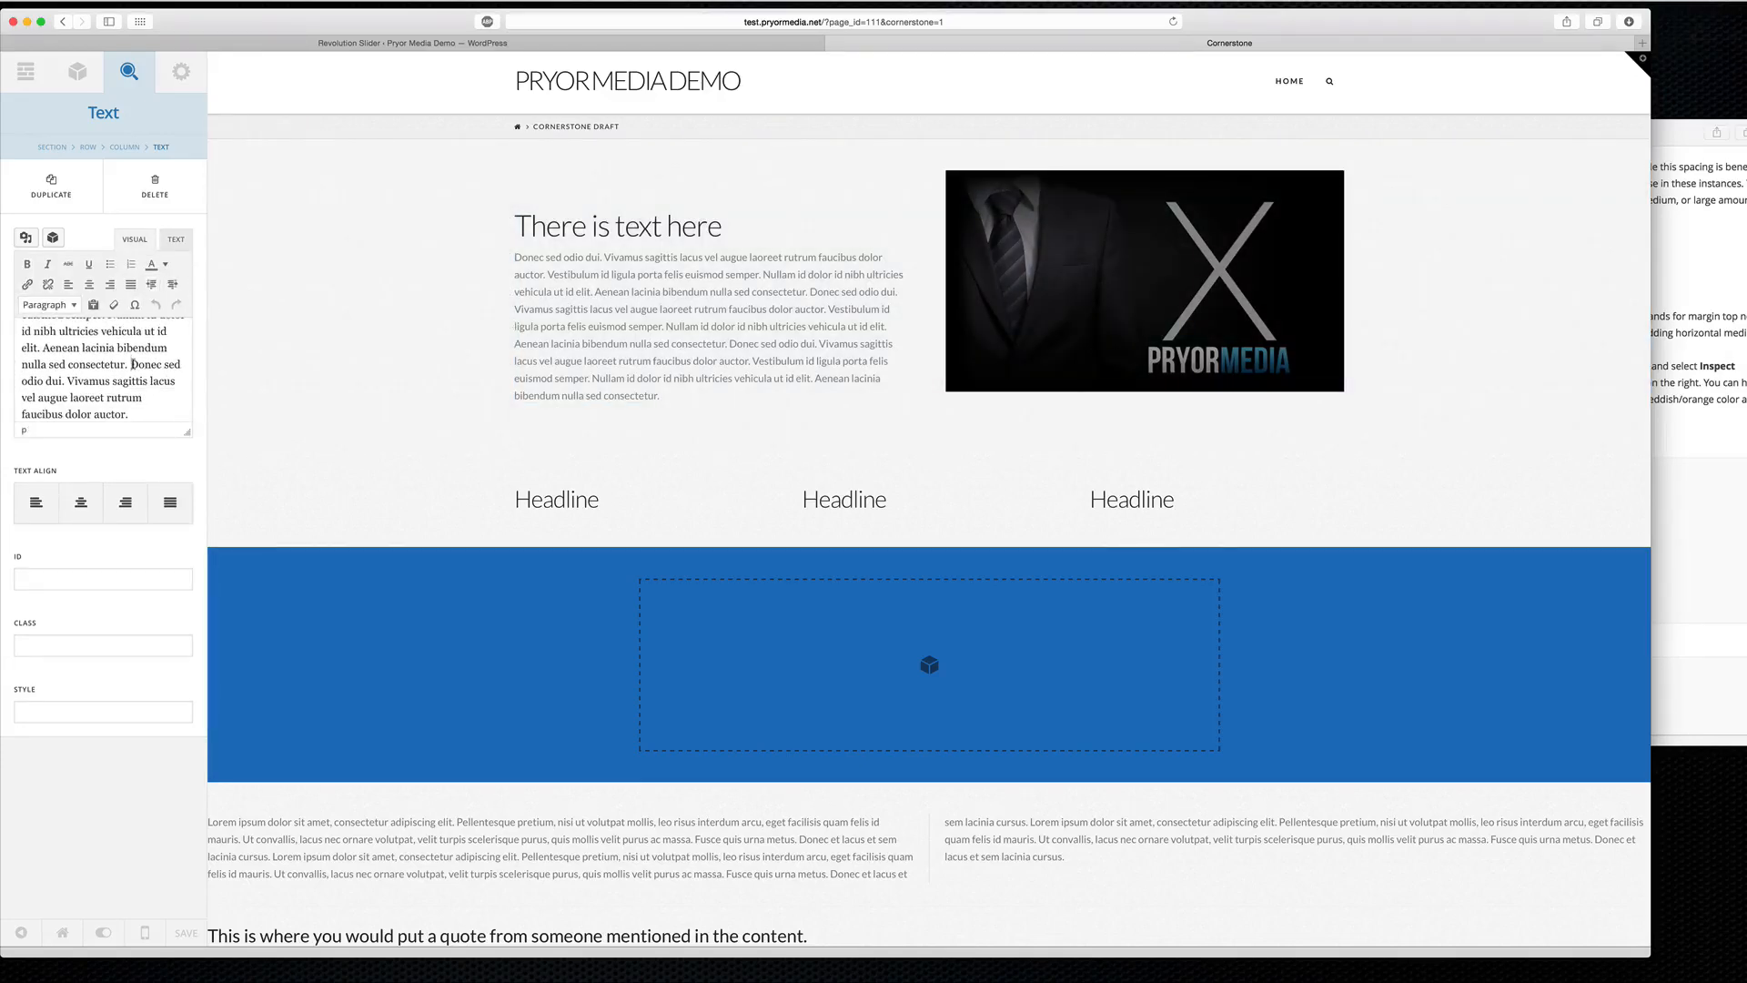
pyautogui.press('Return')
pyautogui.scroll(-3, 130, 392)
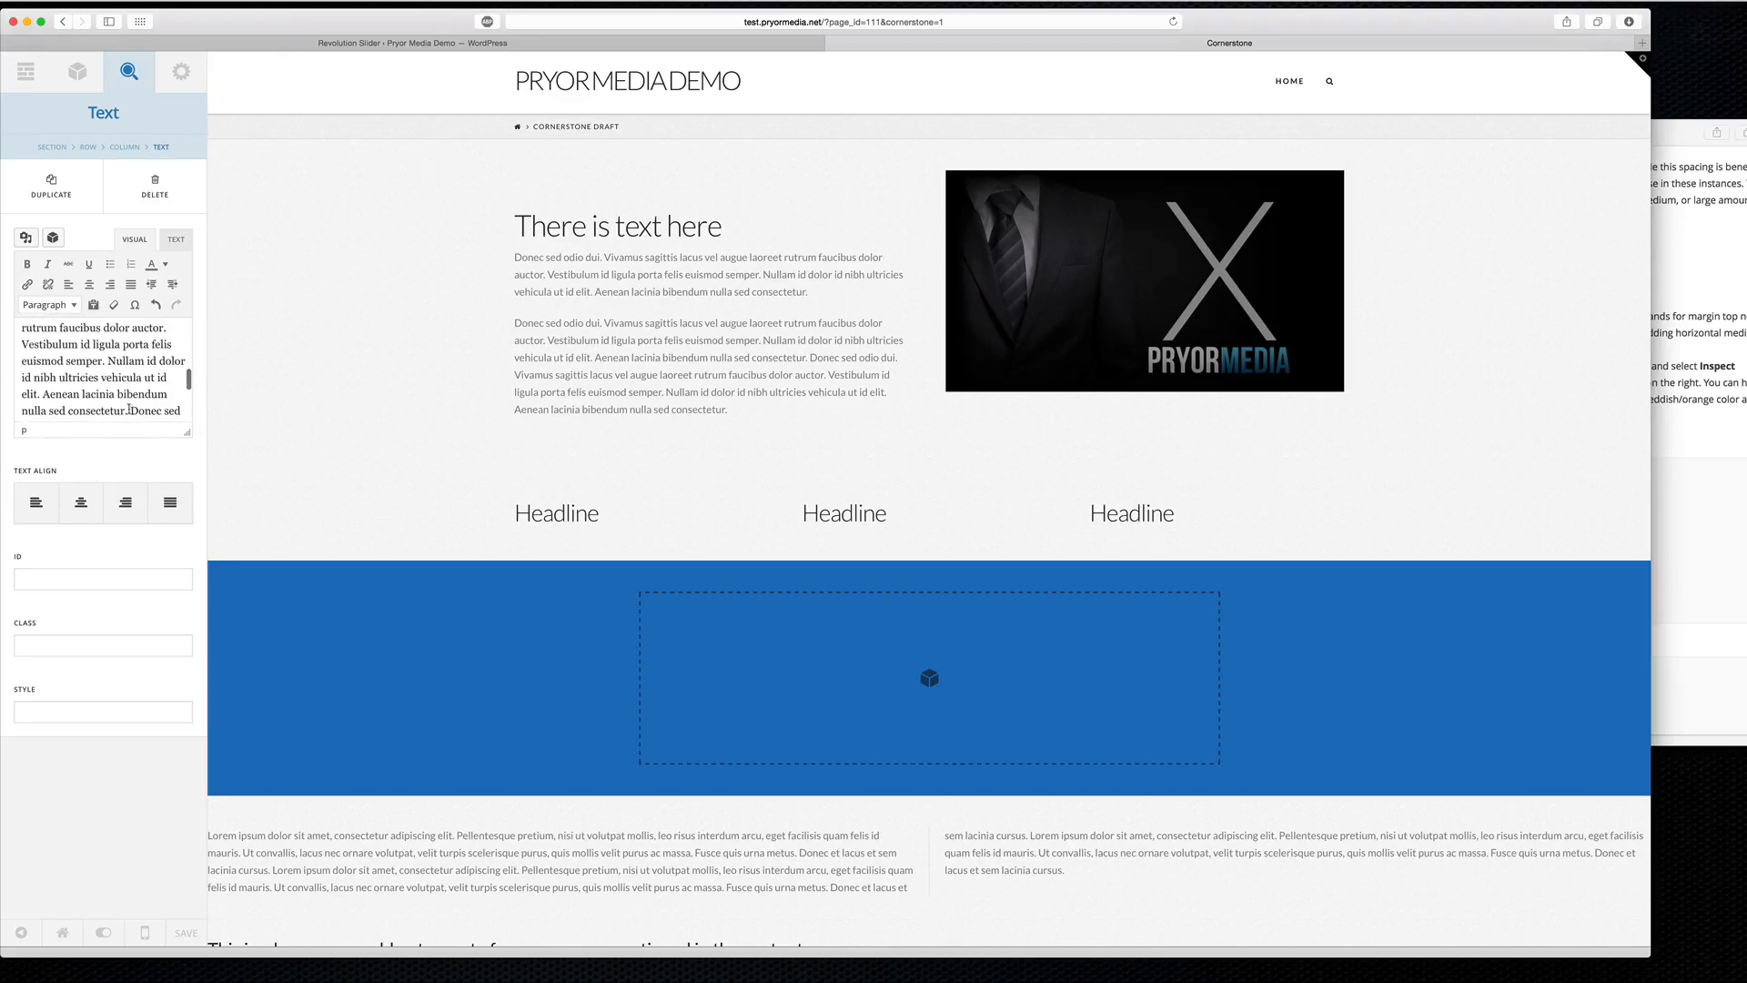
pyautogui.click(130, 410)
pyautogui.press('Return')
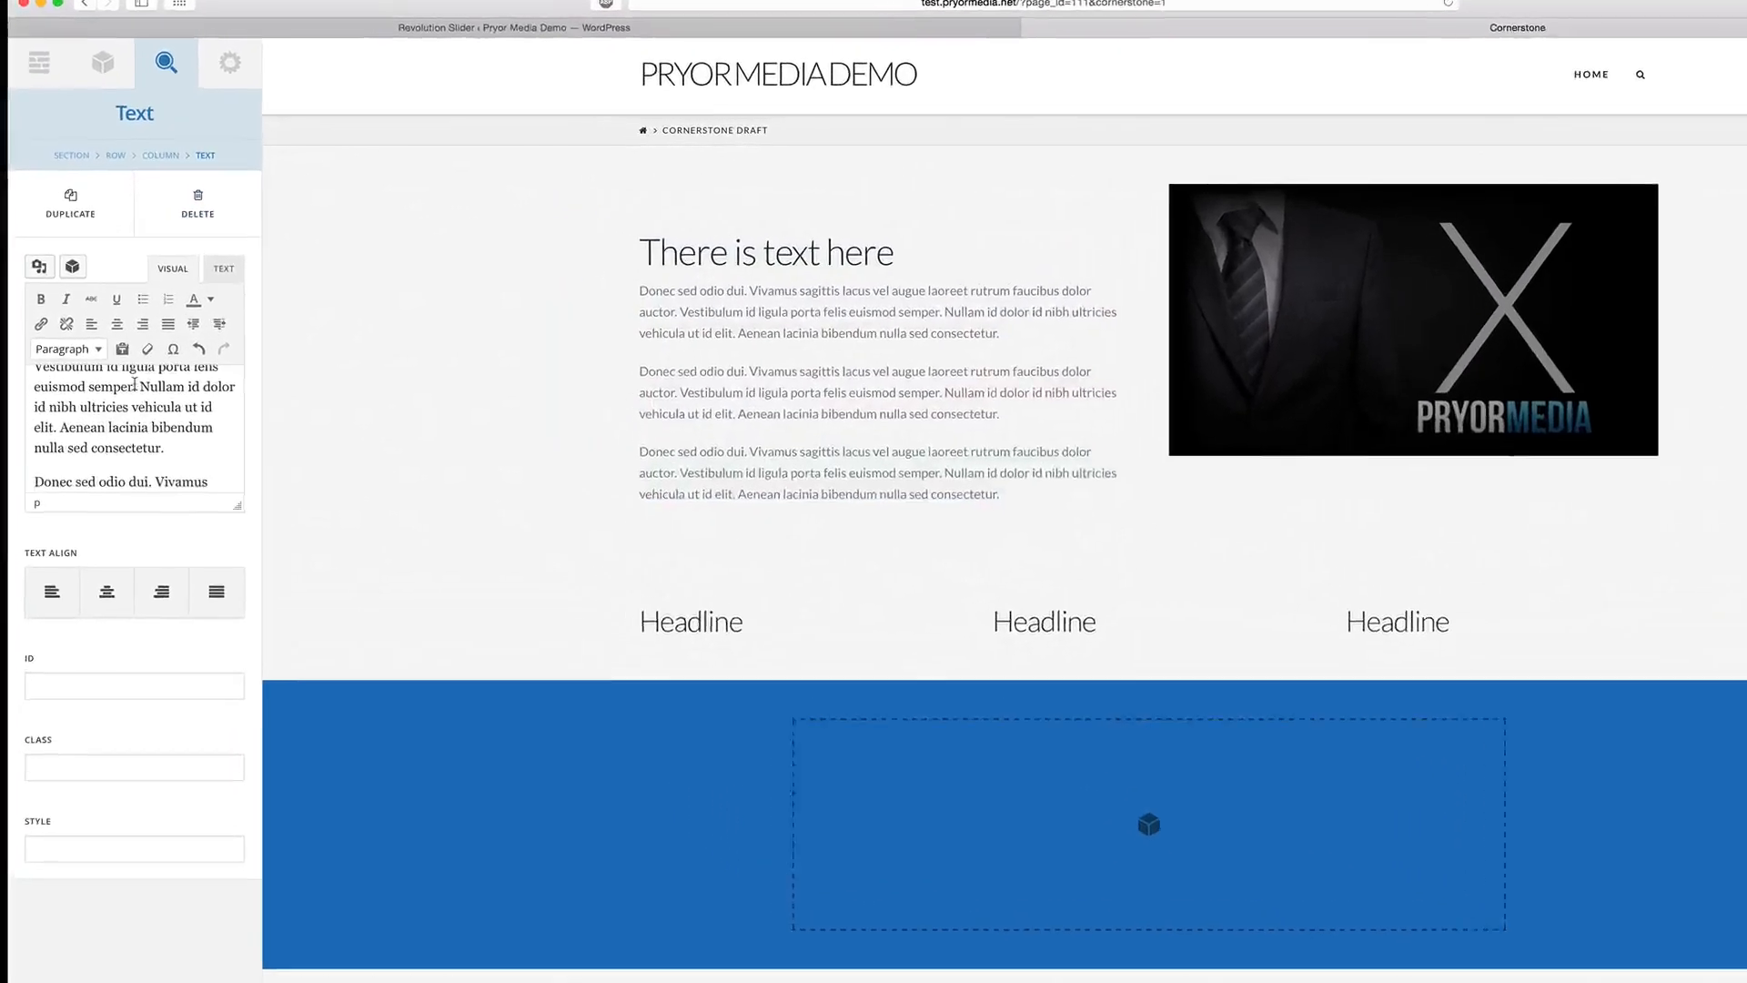
# Add an empty class attribute to the opening h2 tag of the There is text here heading in the HTML.
pyautogui.click(227, 266)
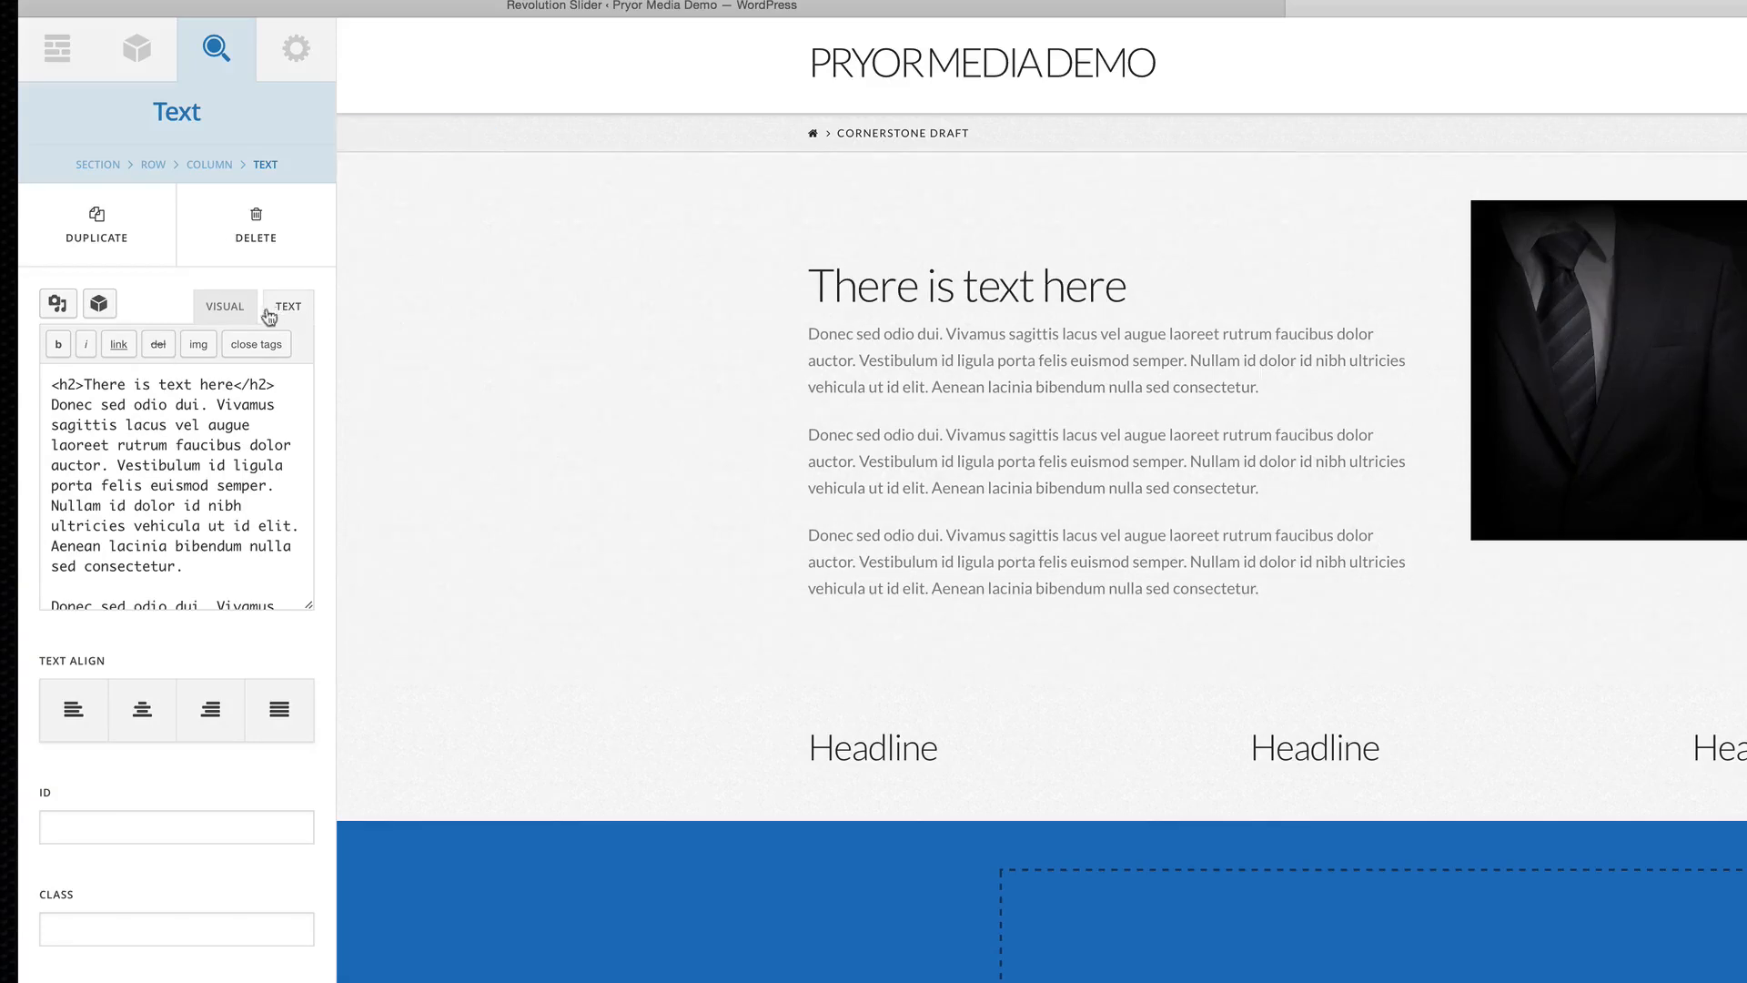
pyautogui.moveTo(51, 383); pyautogui.dragTo(81, 380)
pyautogui.moveTo(277, 383); pyautogui.dragTo(46, 383)
pyautogui.click(240, 384)
pyautogui.click(78, 384)
pyautogui.write('cla')
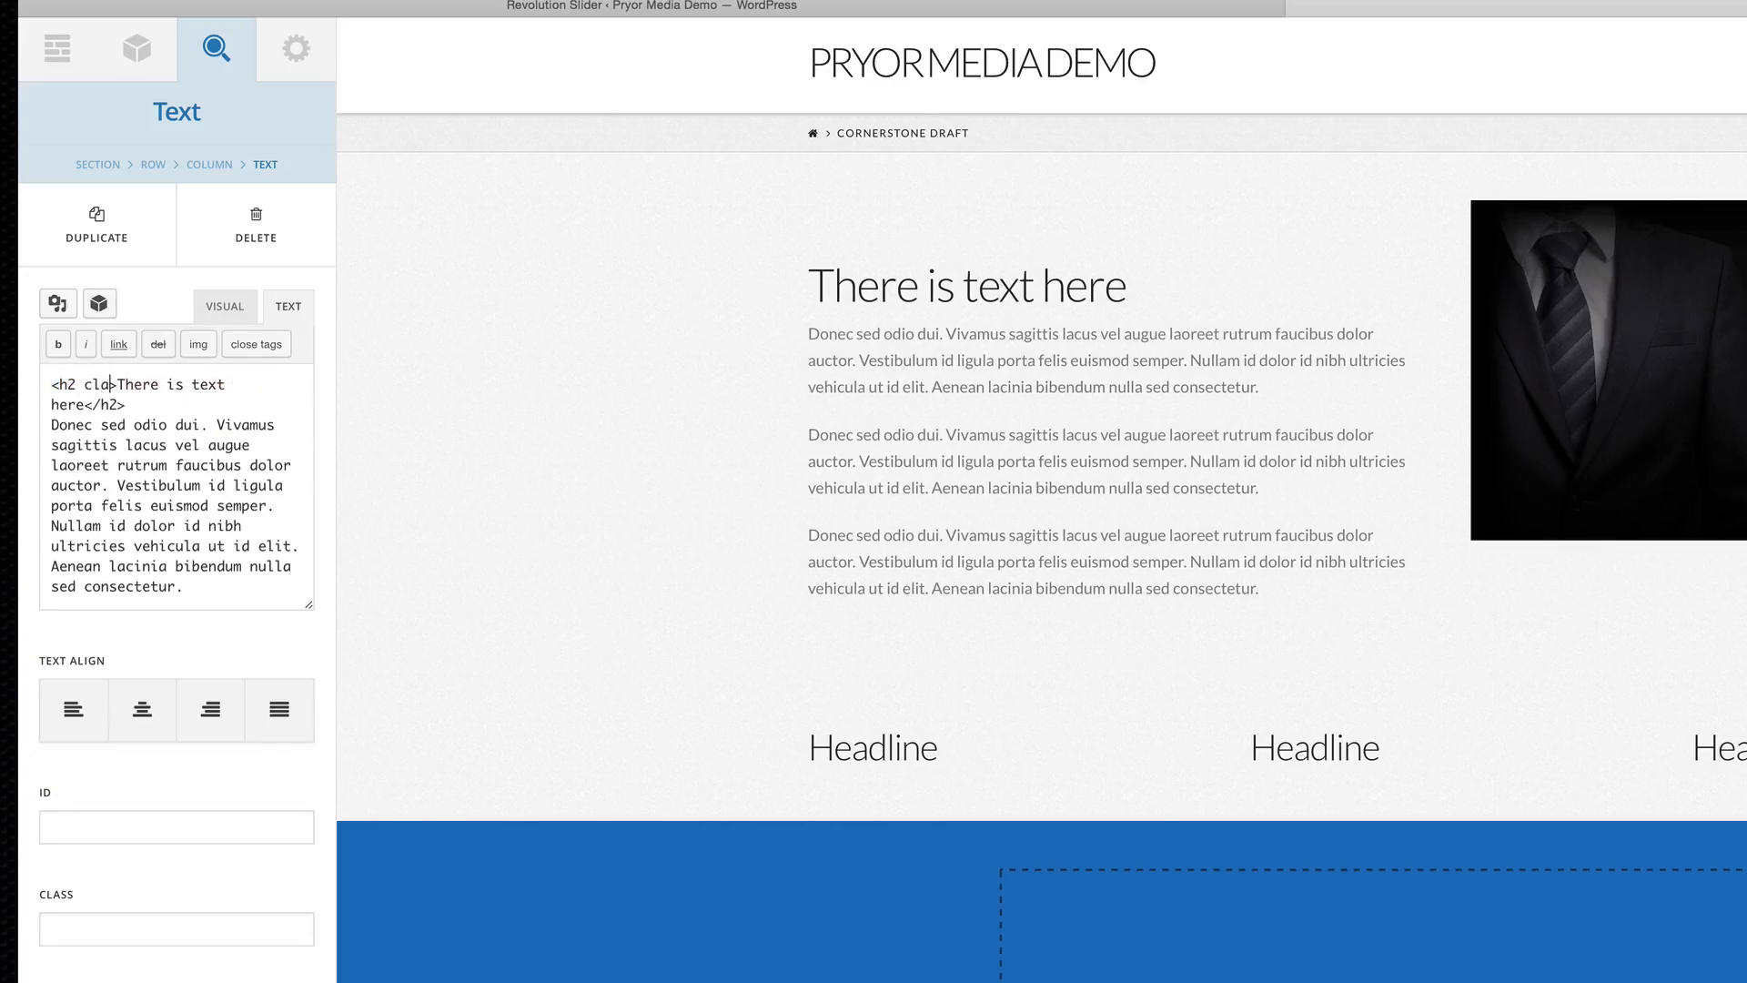
pyautogui.write('ss=""')
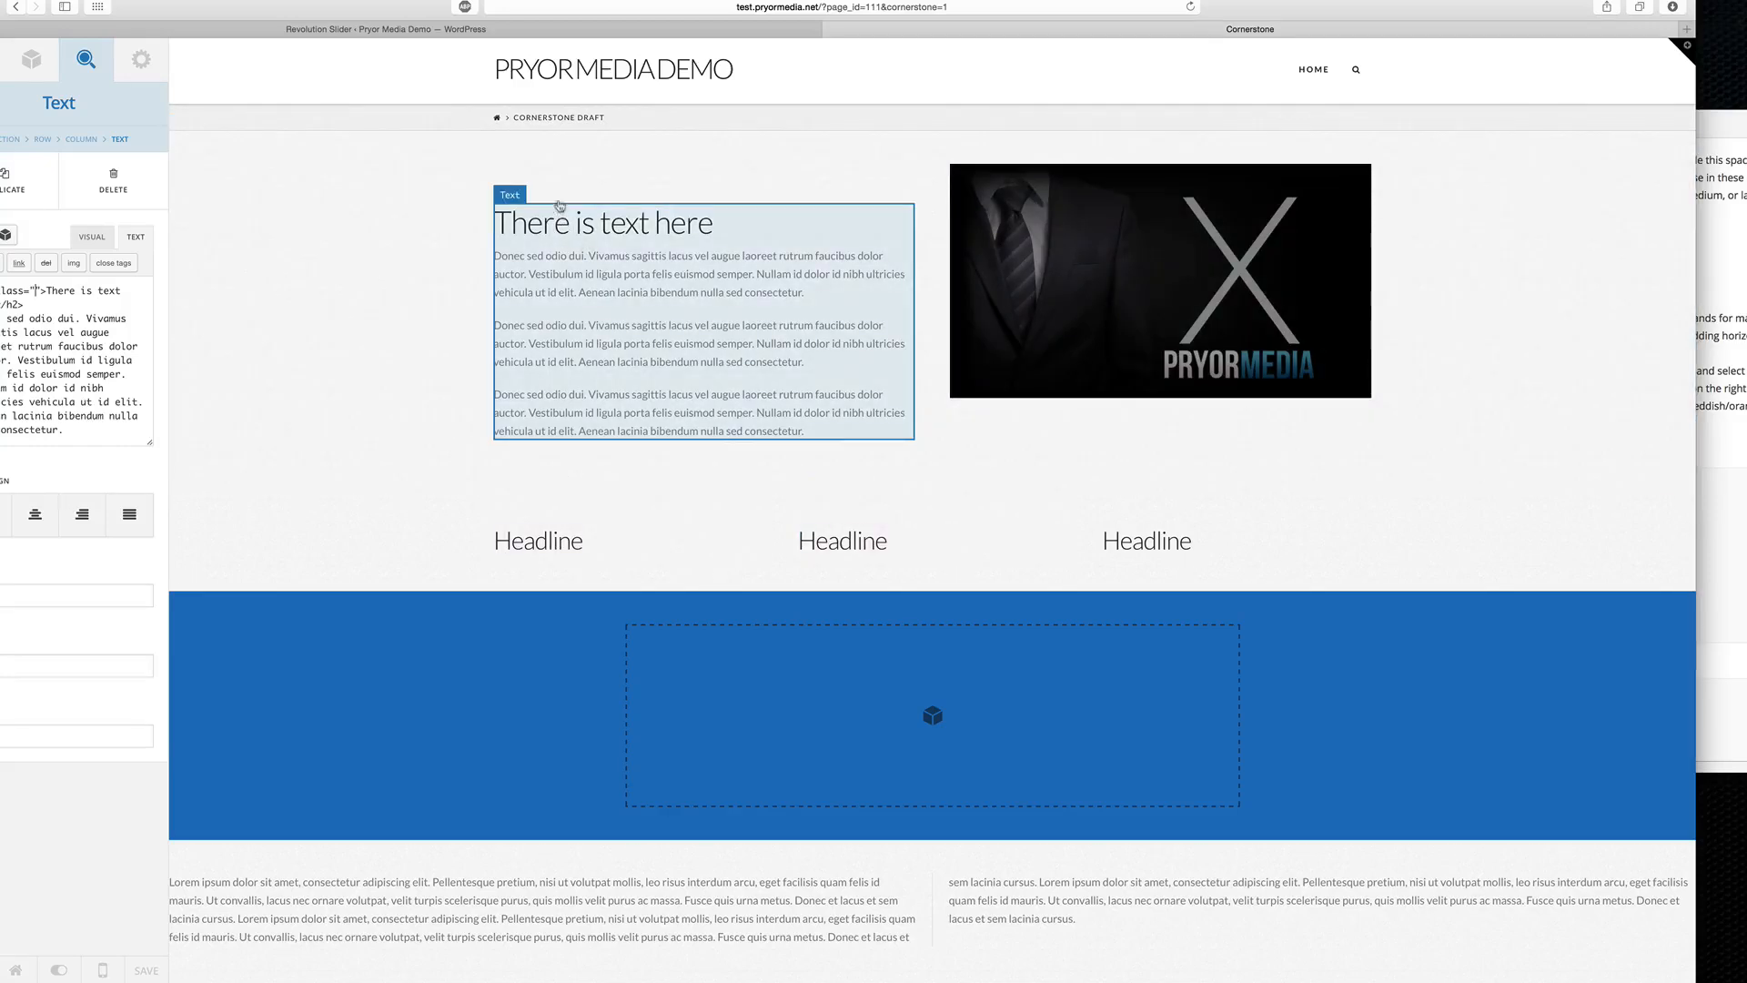
# Read the Spacing Helpers explanation in the knowledge base, examining how the margin/padding, side and size letters combine into a class name.
pyautogui.click(1722, 282)
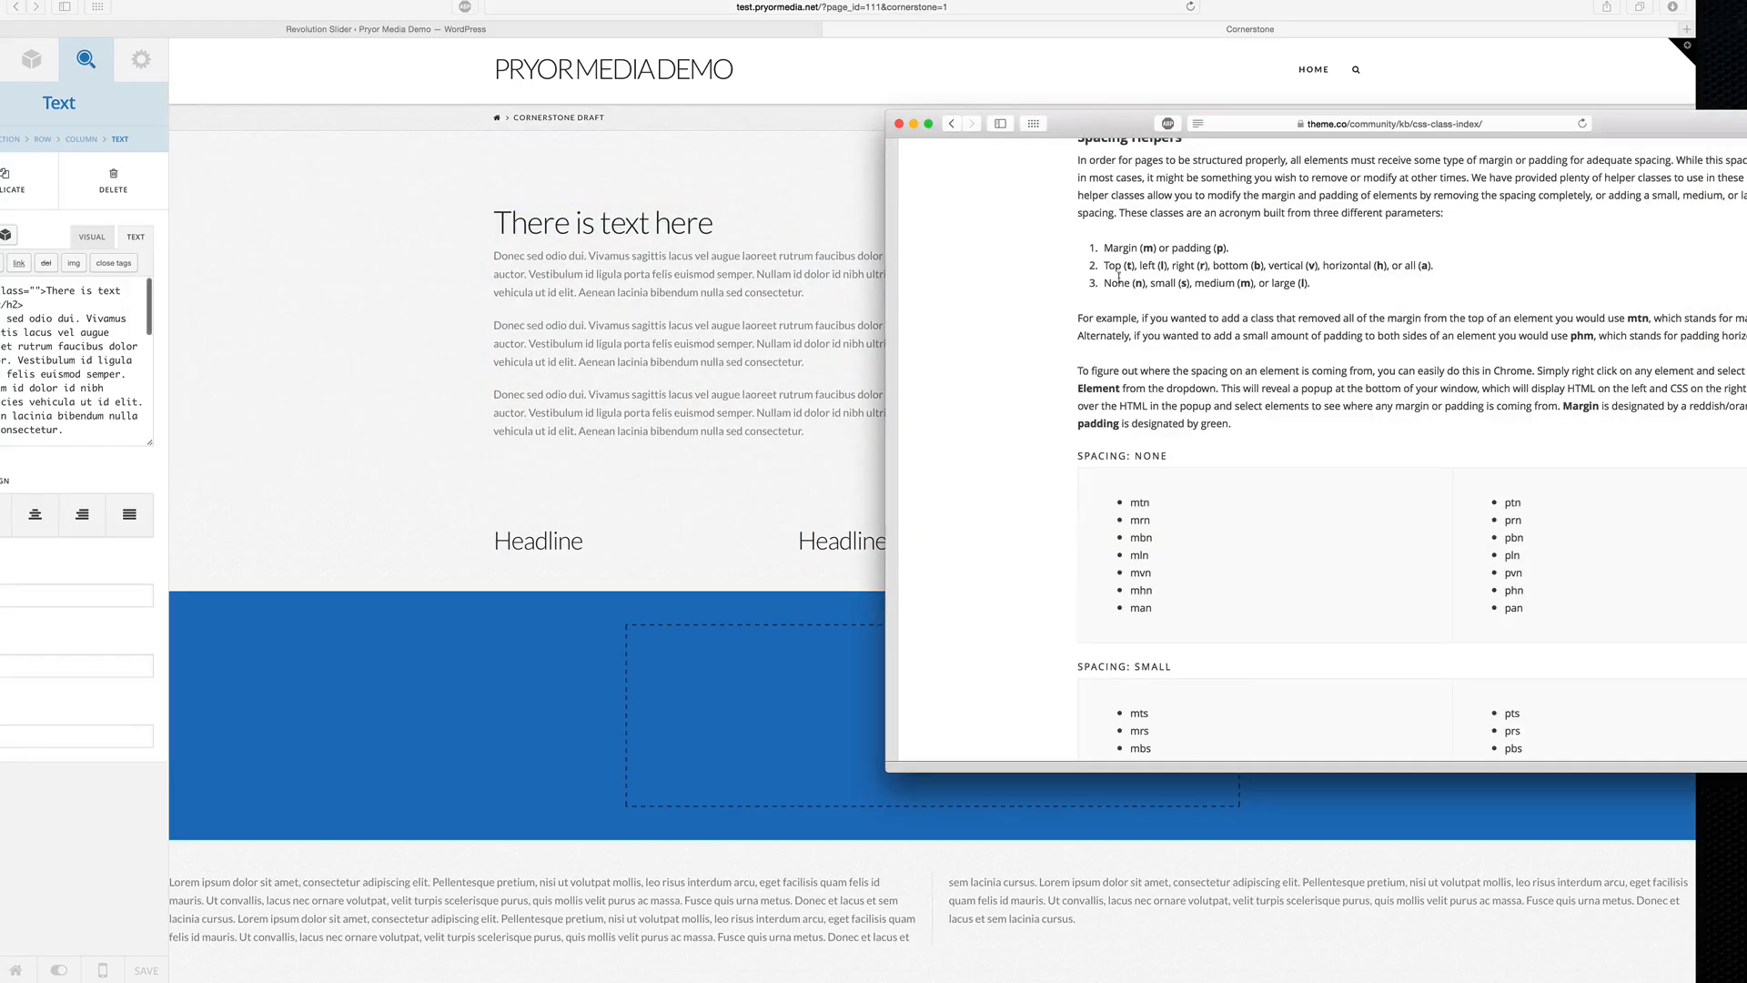
pyautogui.doubleClick(1146, 247)
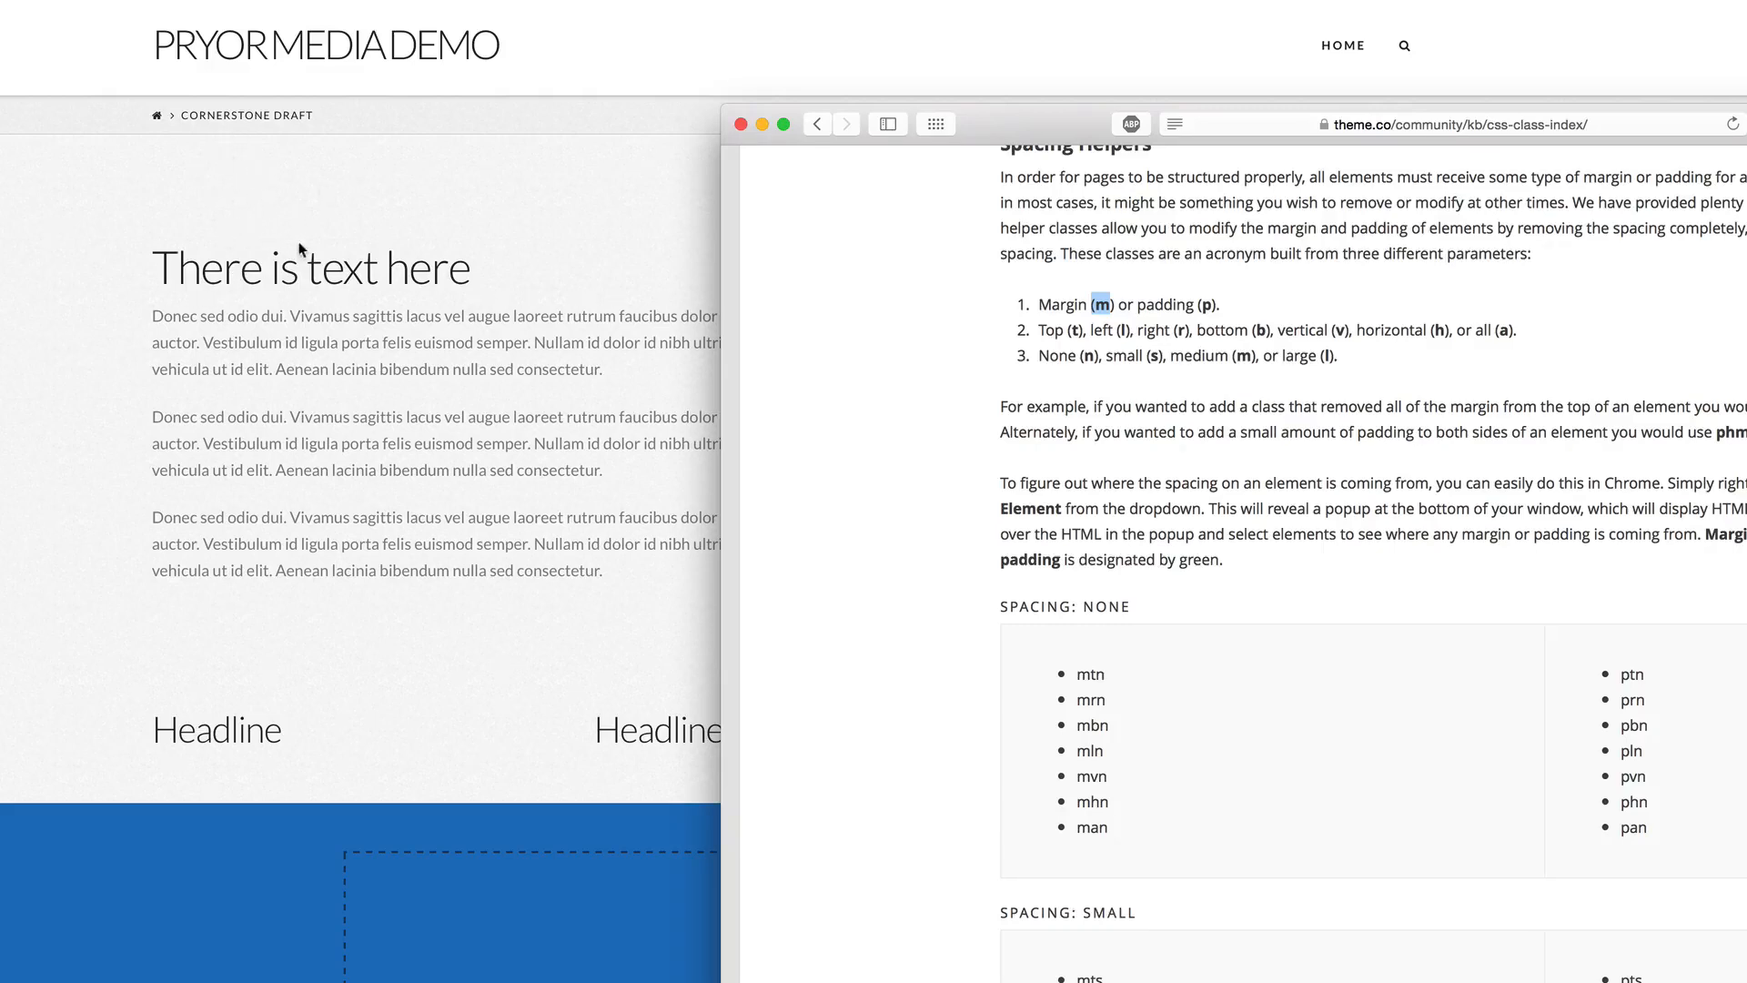
pyautogui.click(1082, 333)
pyautogui.moveTo(1094, 355); pyautogui.dragTo(1082, 355)
pyautogui.click(1170, 357)
pyautogui.moveTo(1100, 358); pyautogui.dragTo(1048, 283)
pyautogui.click(1051, 286)
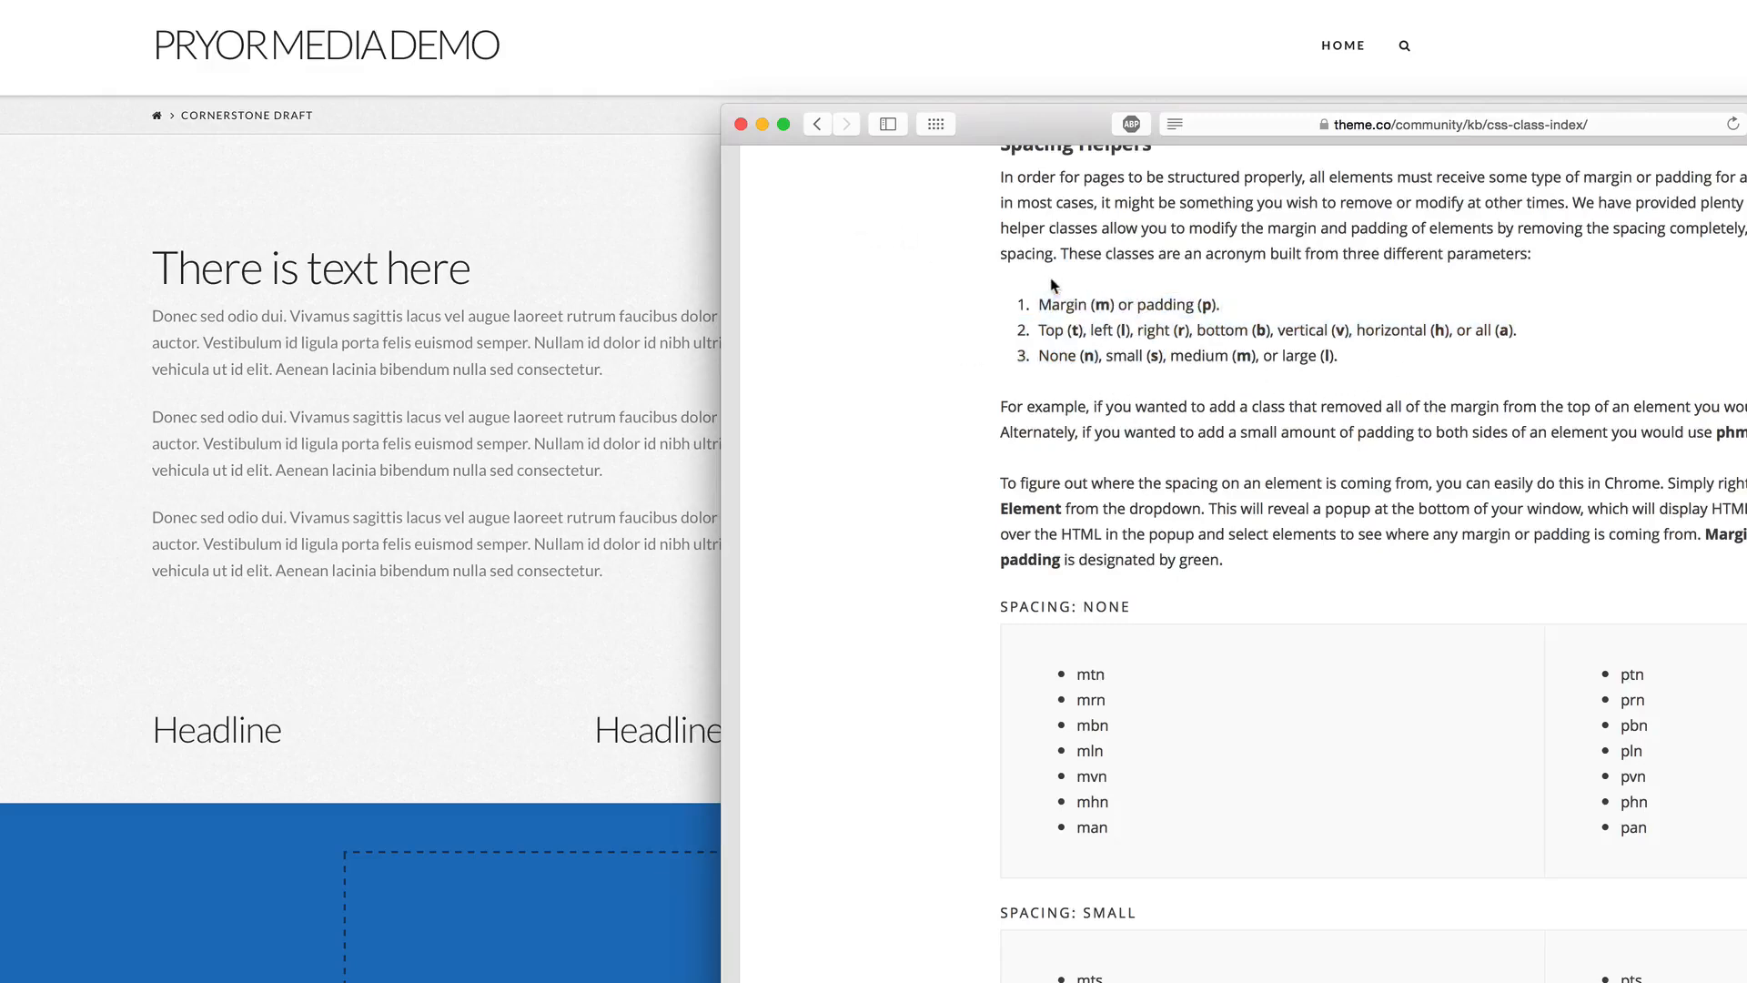
pyautogui.doubleClick(1103, 303)
pyautogui.click(1096, 358)
# Copy mtn from the Spacing: None list and paste it into the class attribute of the There is text here h2 tag.
pyautogui.scroll(-10, 1219, 534)
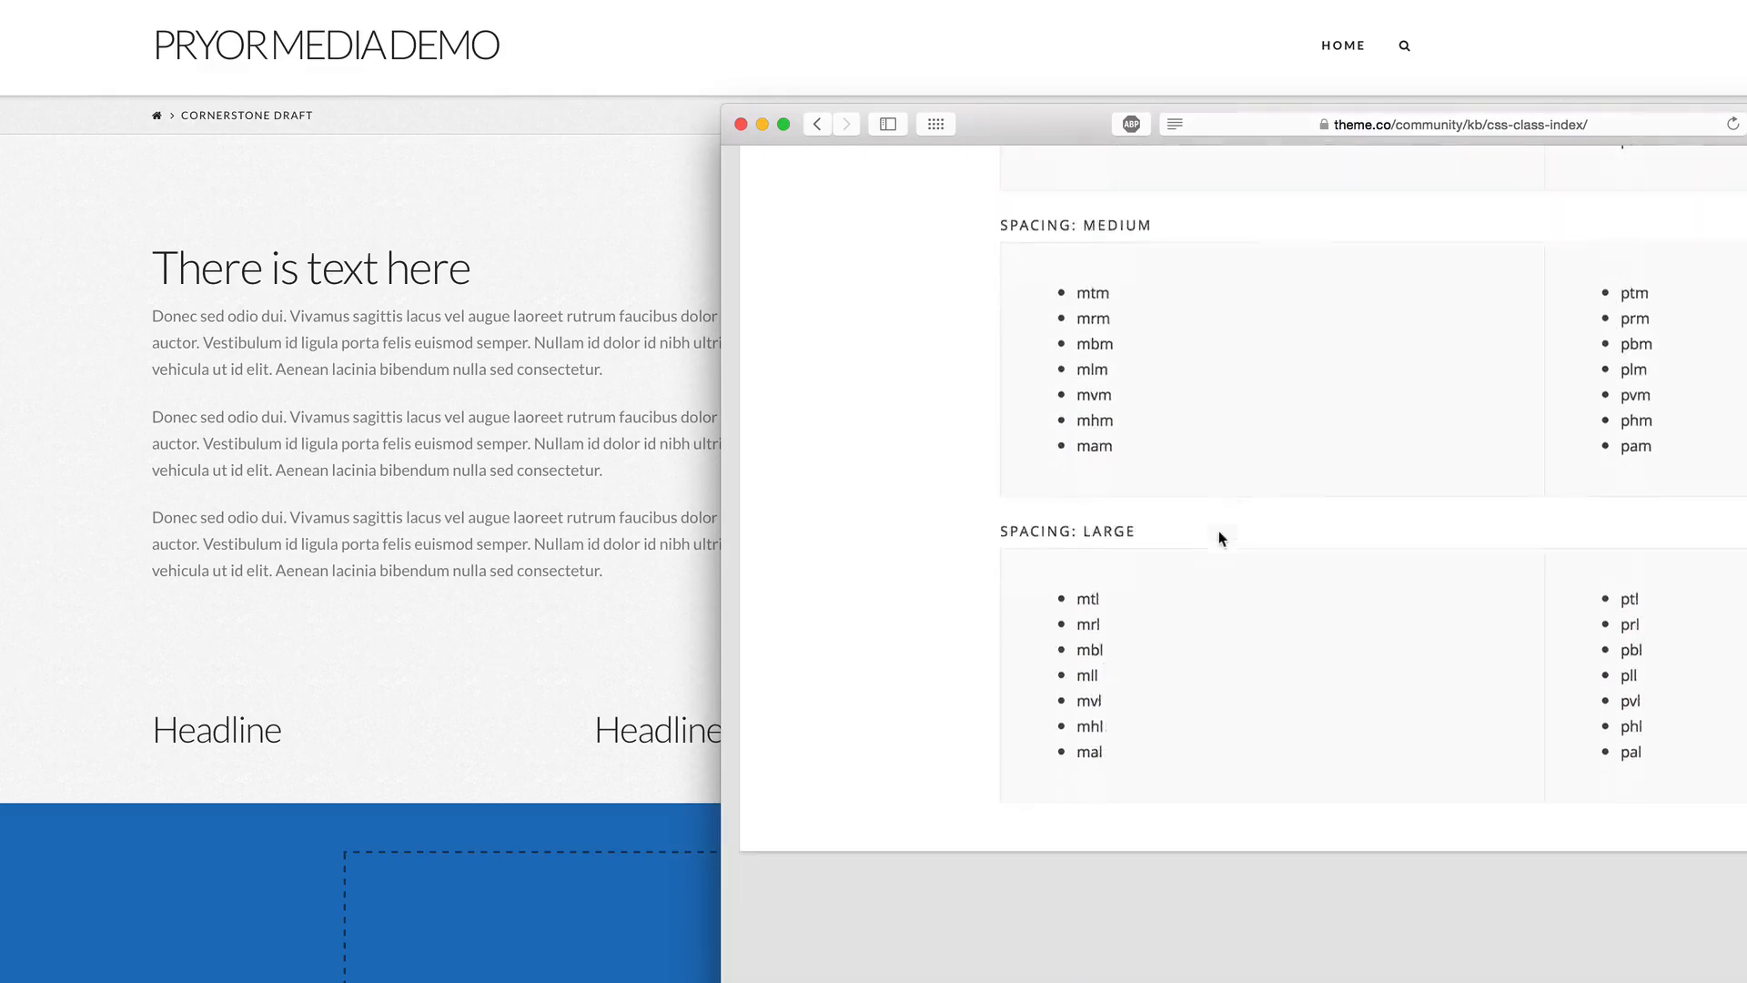
pyautogui.scroll(9, 1171, 673)
pyautogui.scroll(-3, 1171, 673)
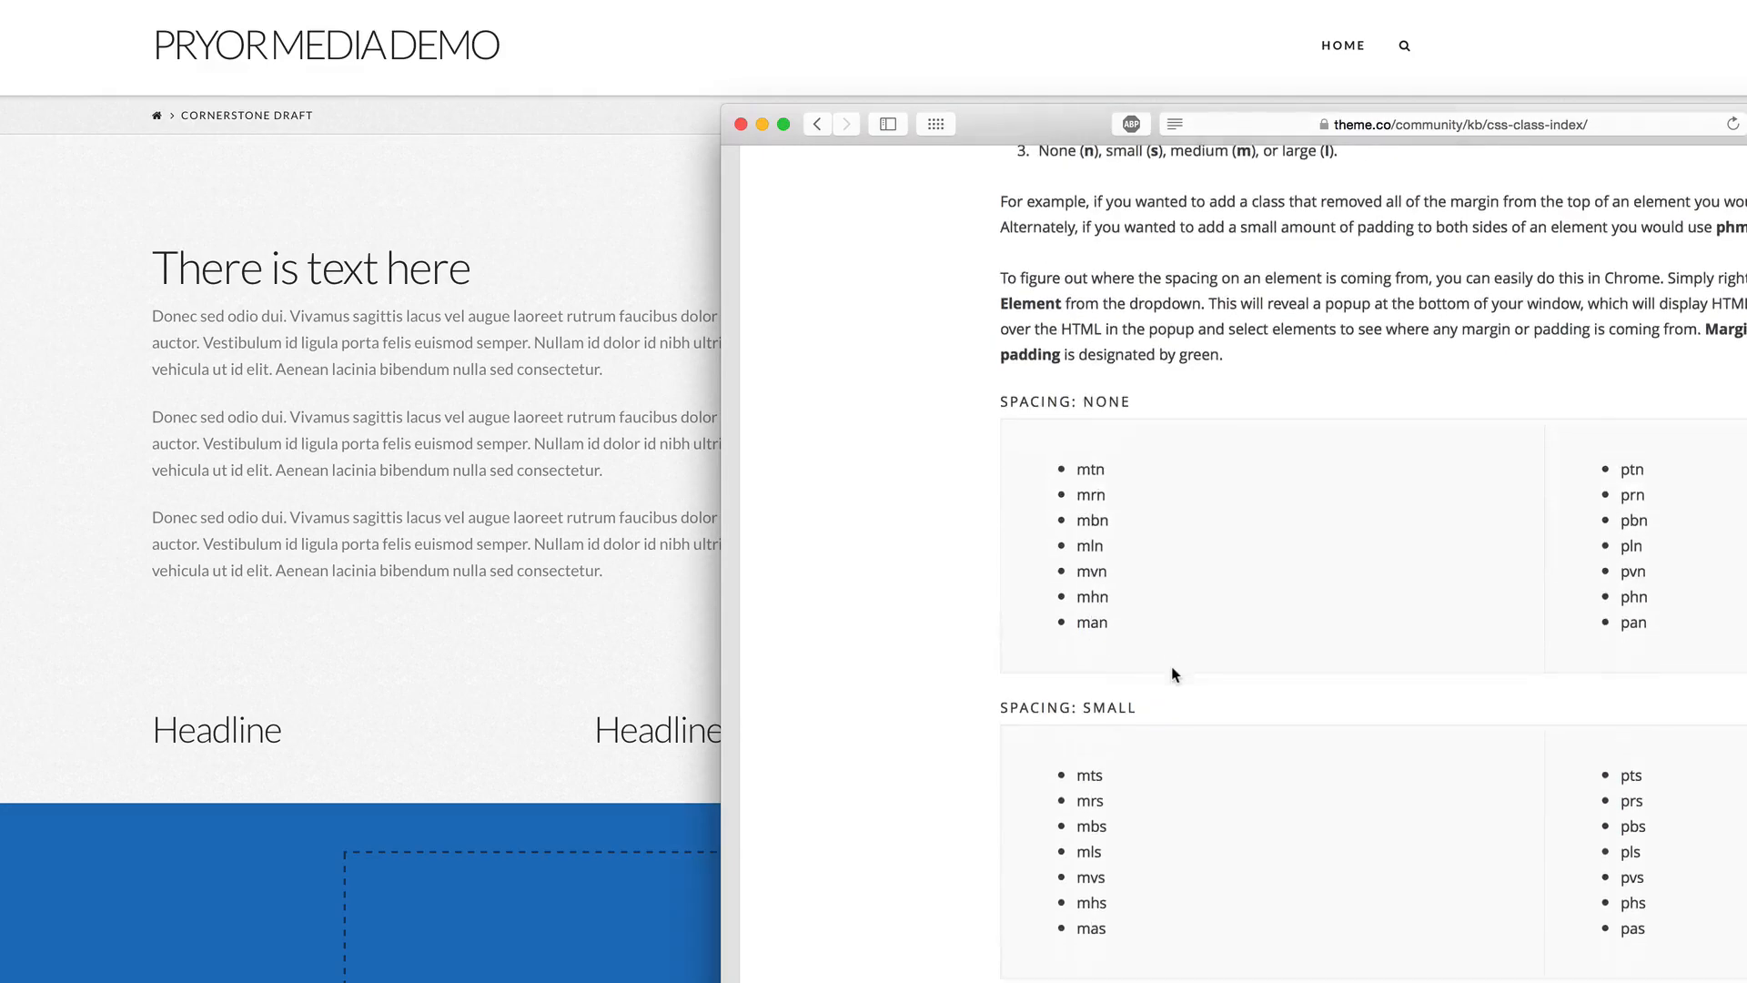
pyautogui.moveTo(1108, 469); pyautogui.dragTo(1075, 468)
pyautogui.press('super+c')
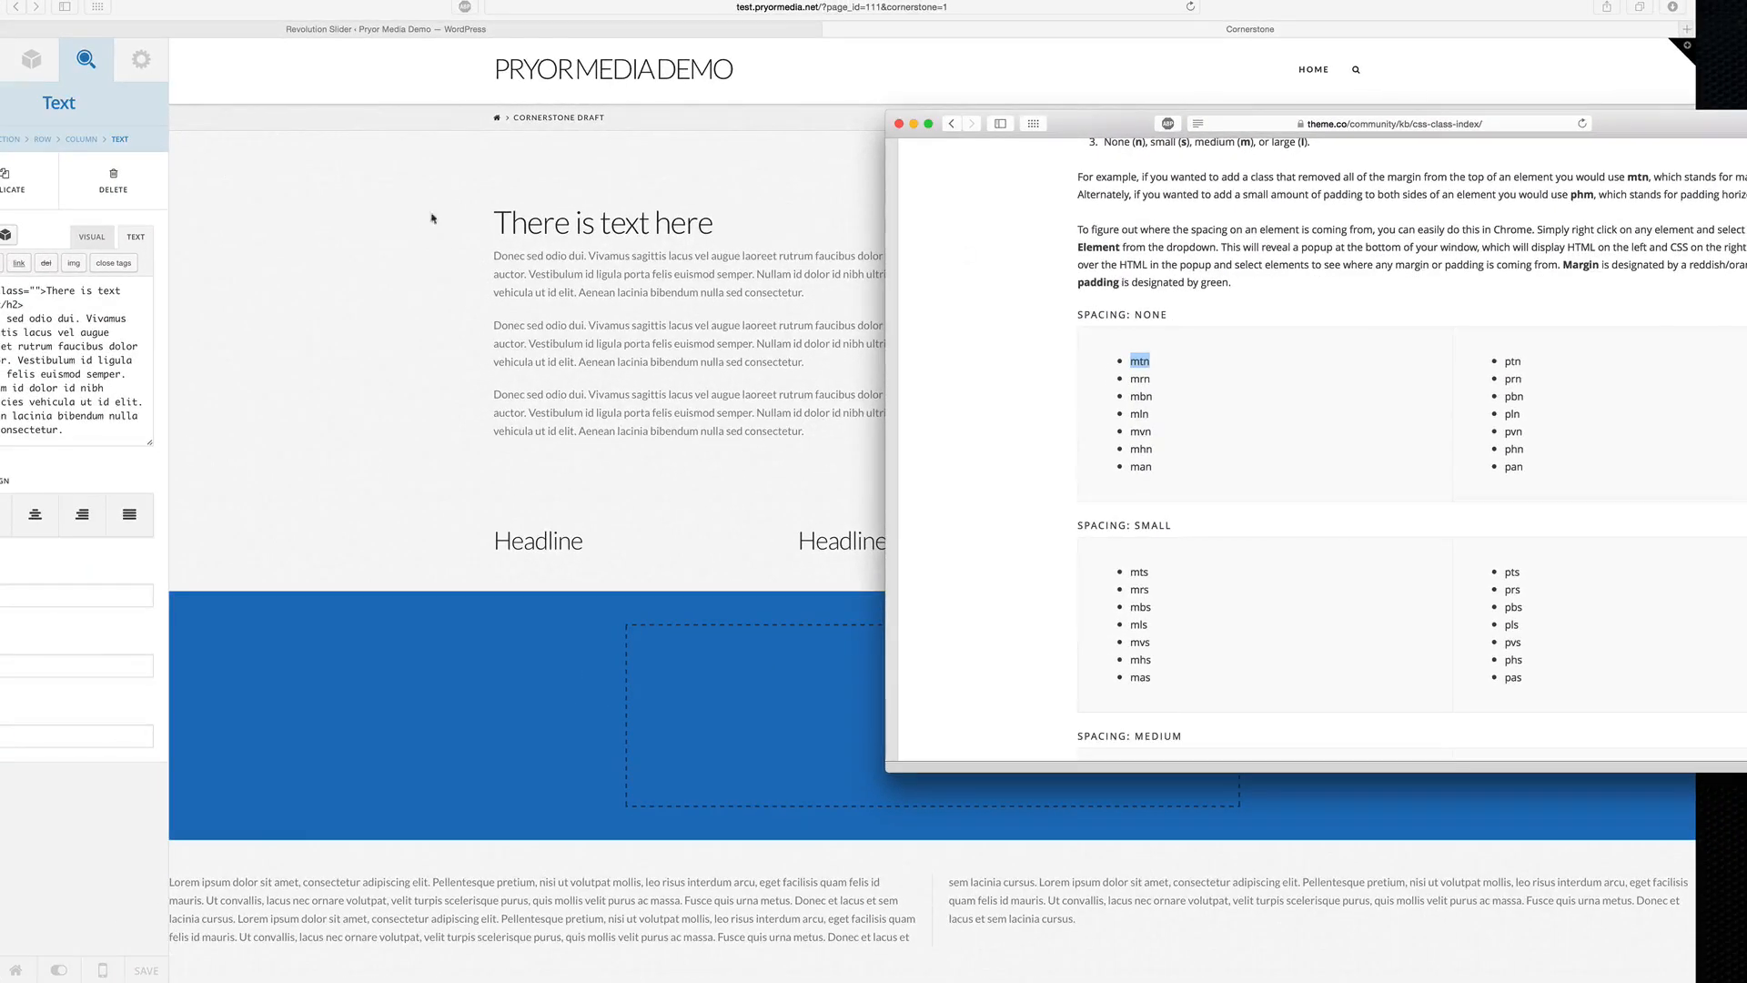
pyautogui.click(432, 218)
pyautogui.click(34, 291)
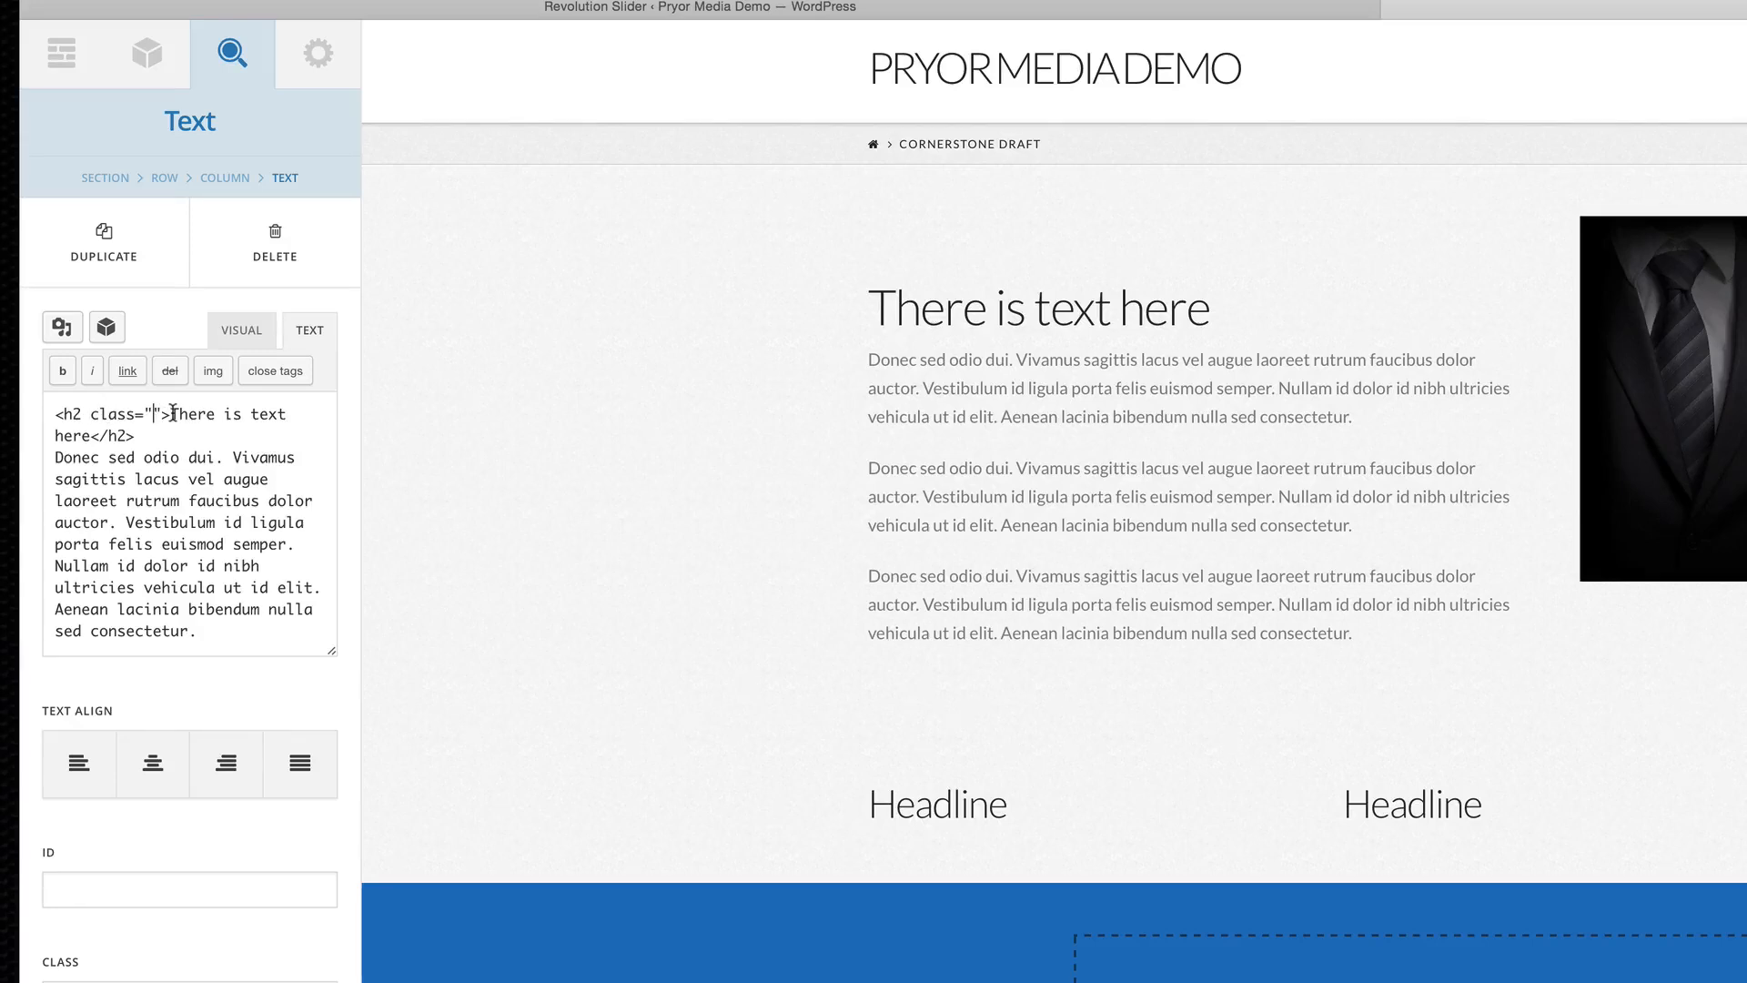
pyautogui.press('super+v')
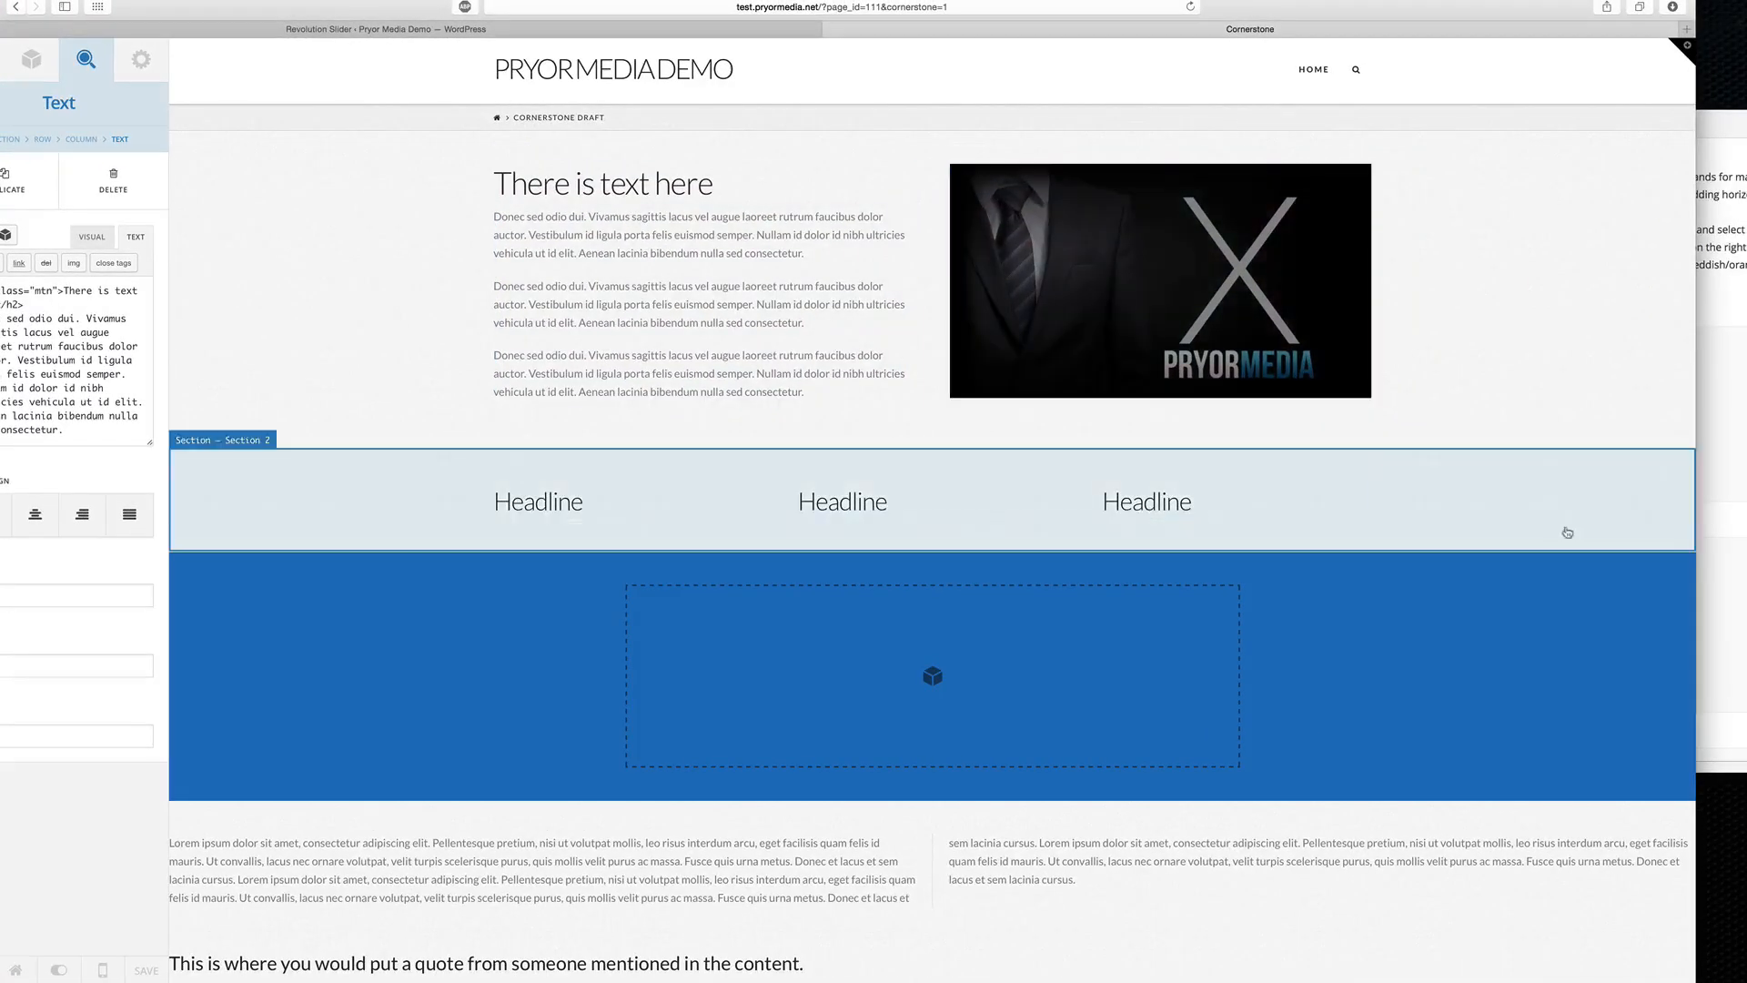
# Compare the first Headline's Custom Headline settings with the mtn class in the HTML of the There is text here element.
pyautogui.click(540, 508)
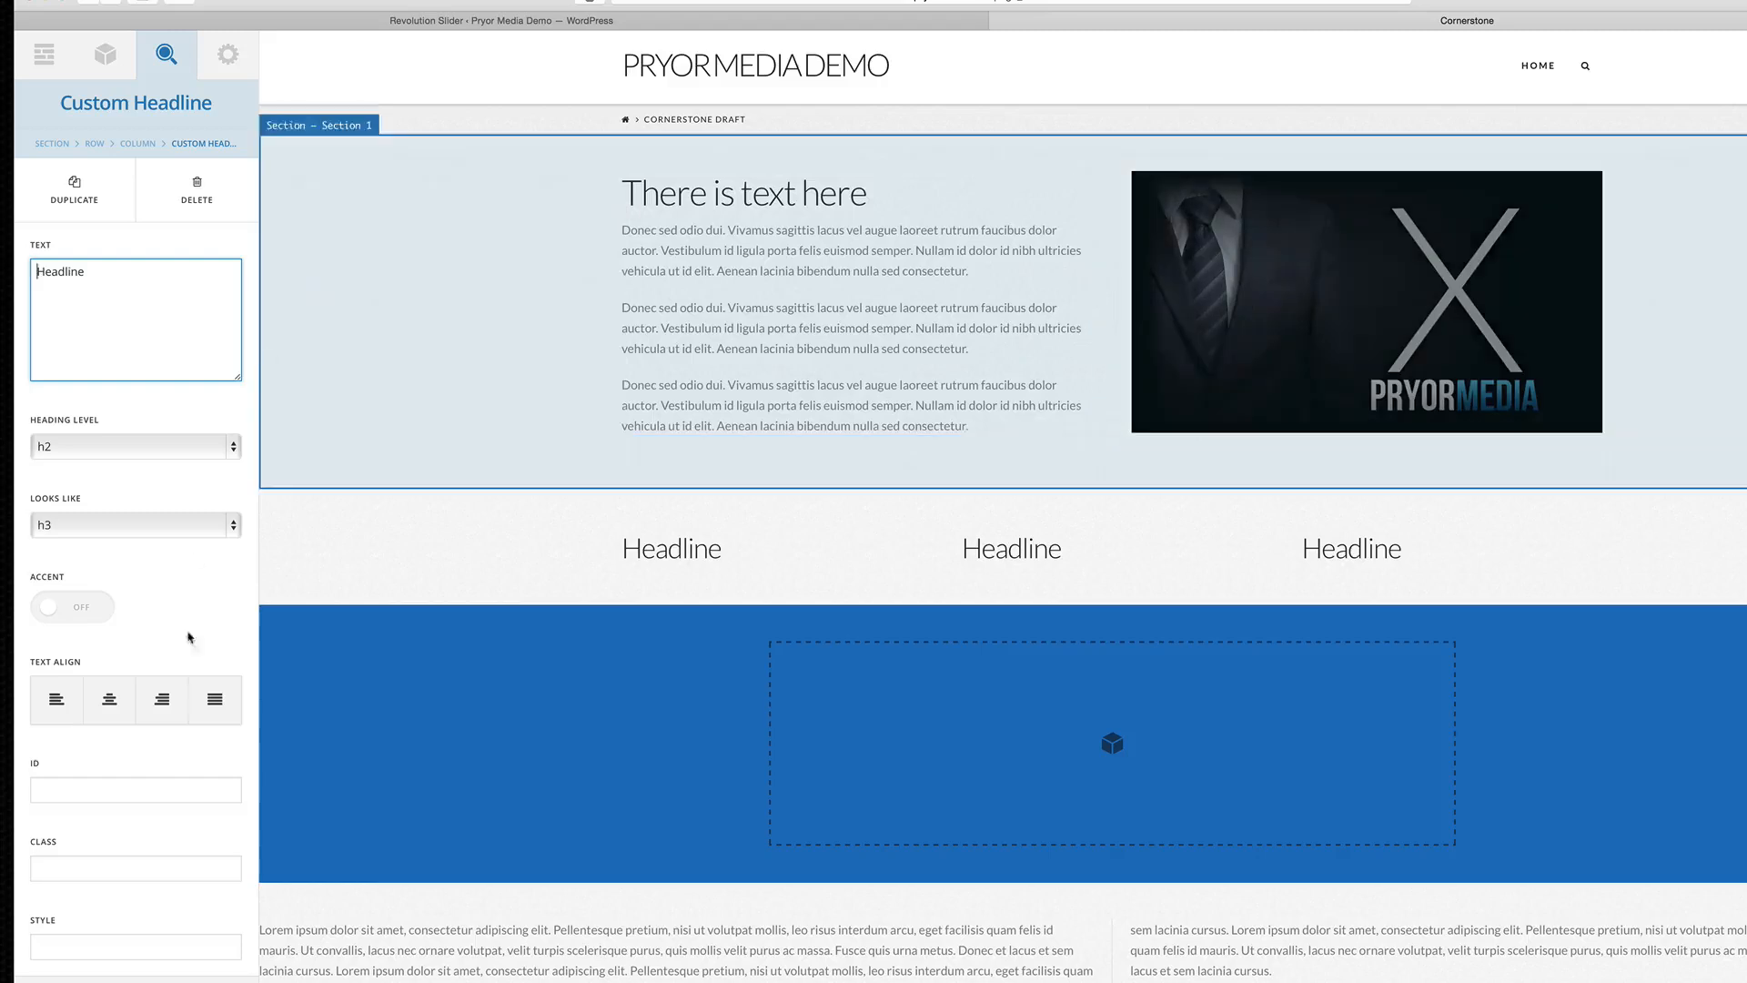
pyautogui.click(727, 238)
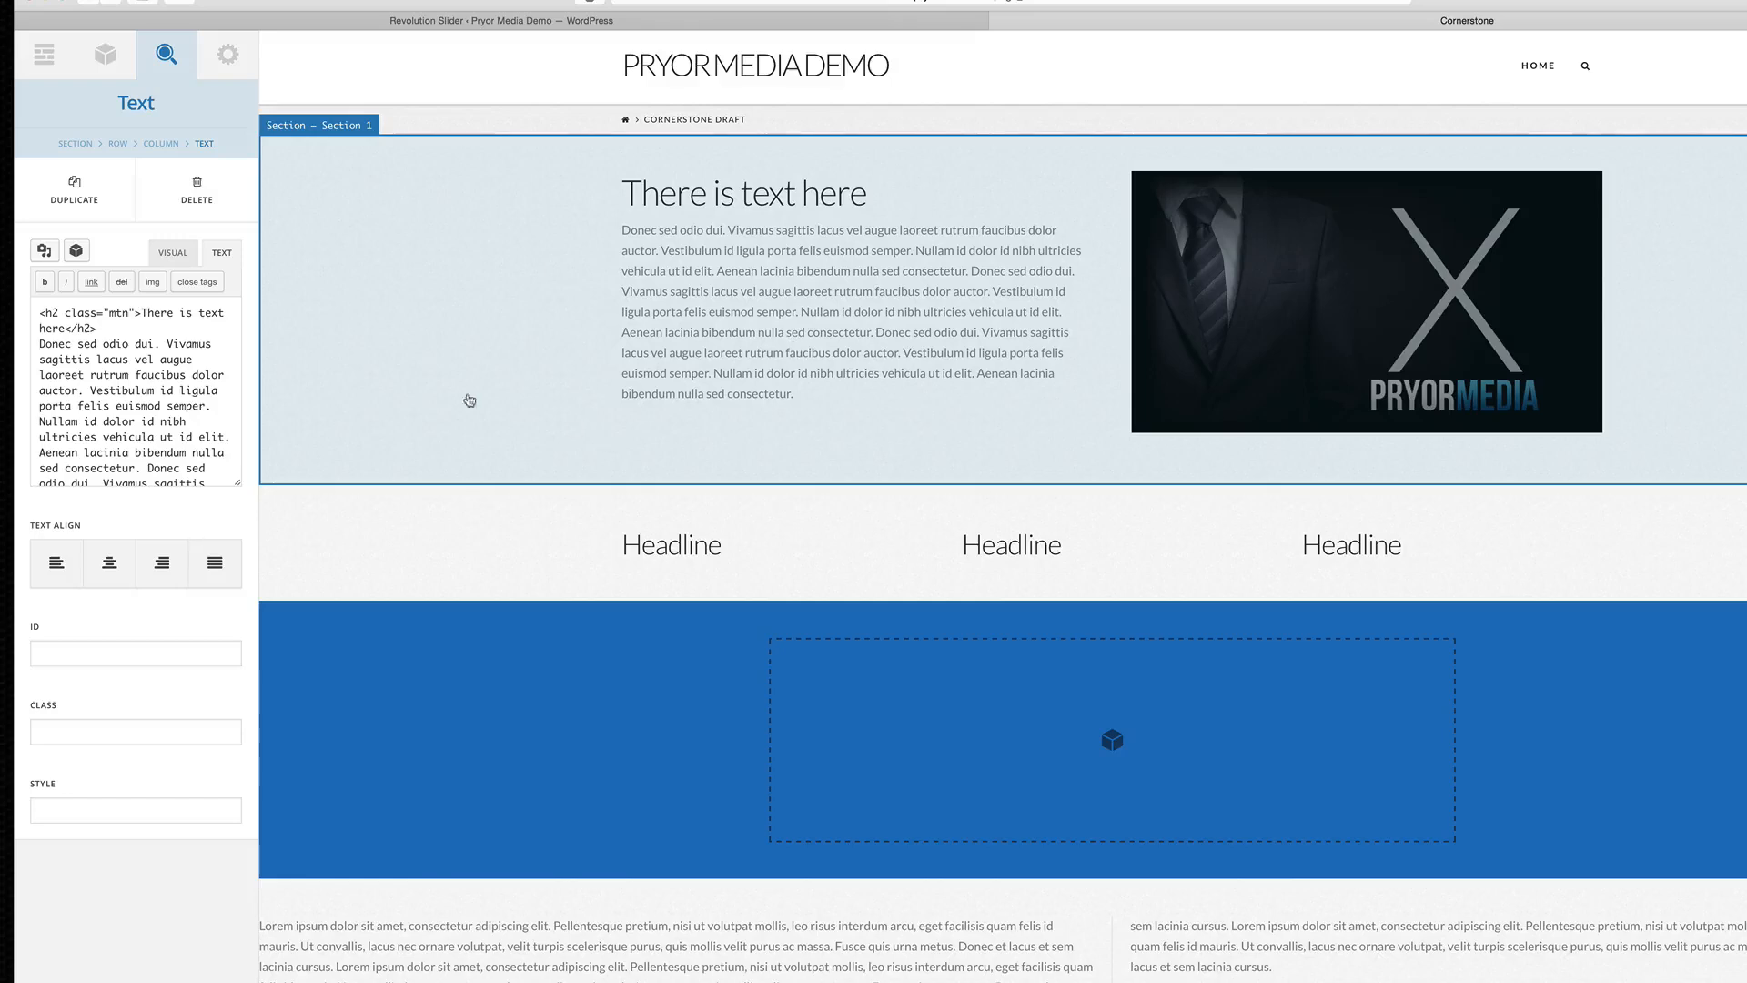
pyautogui.scroll(-3, 205, 373)
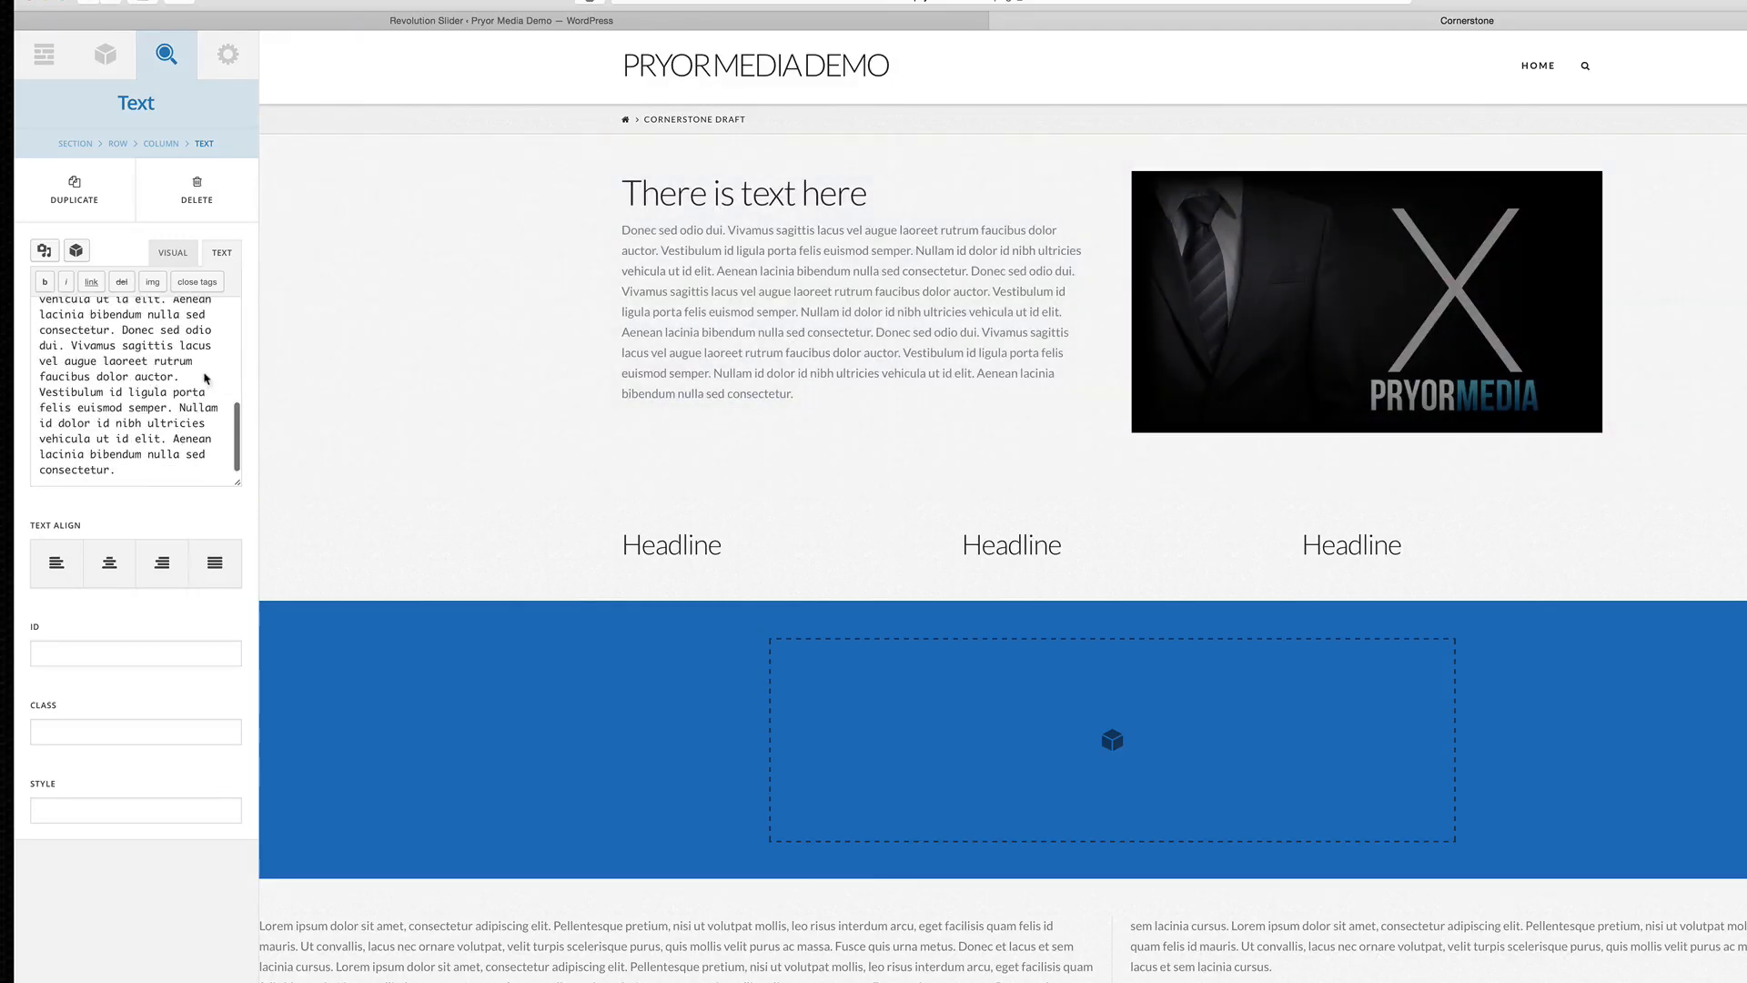
pyautogui.scroll(3, 205, 373)
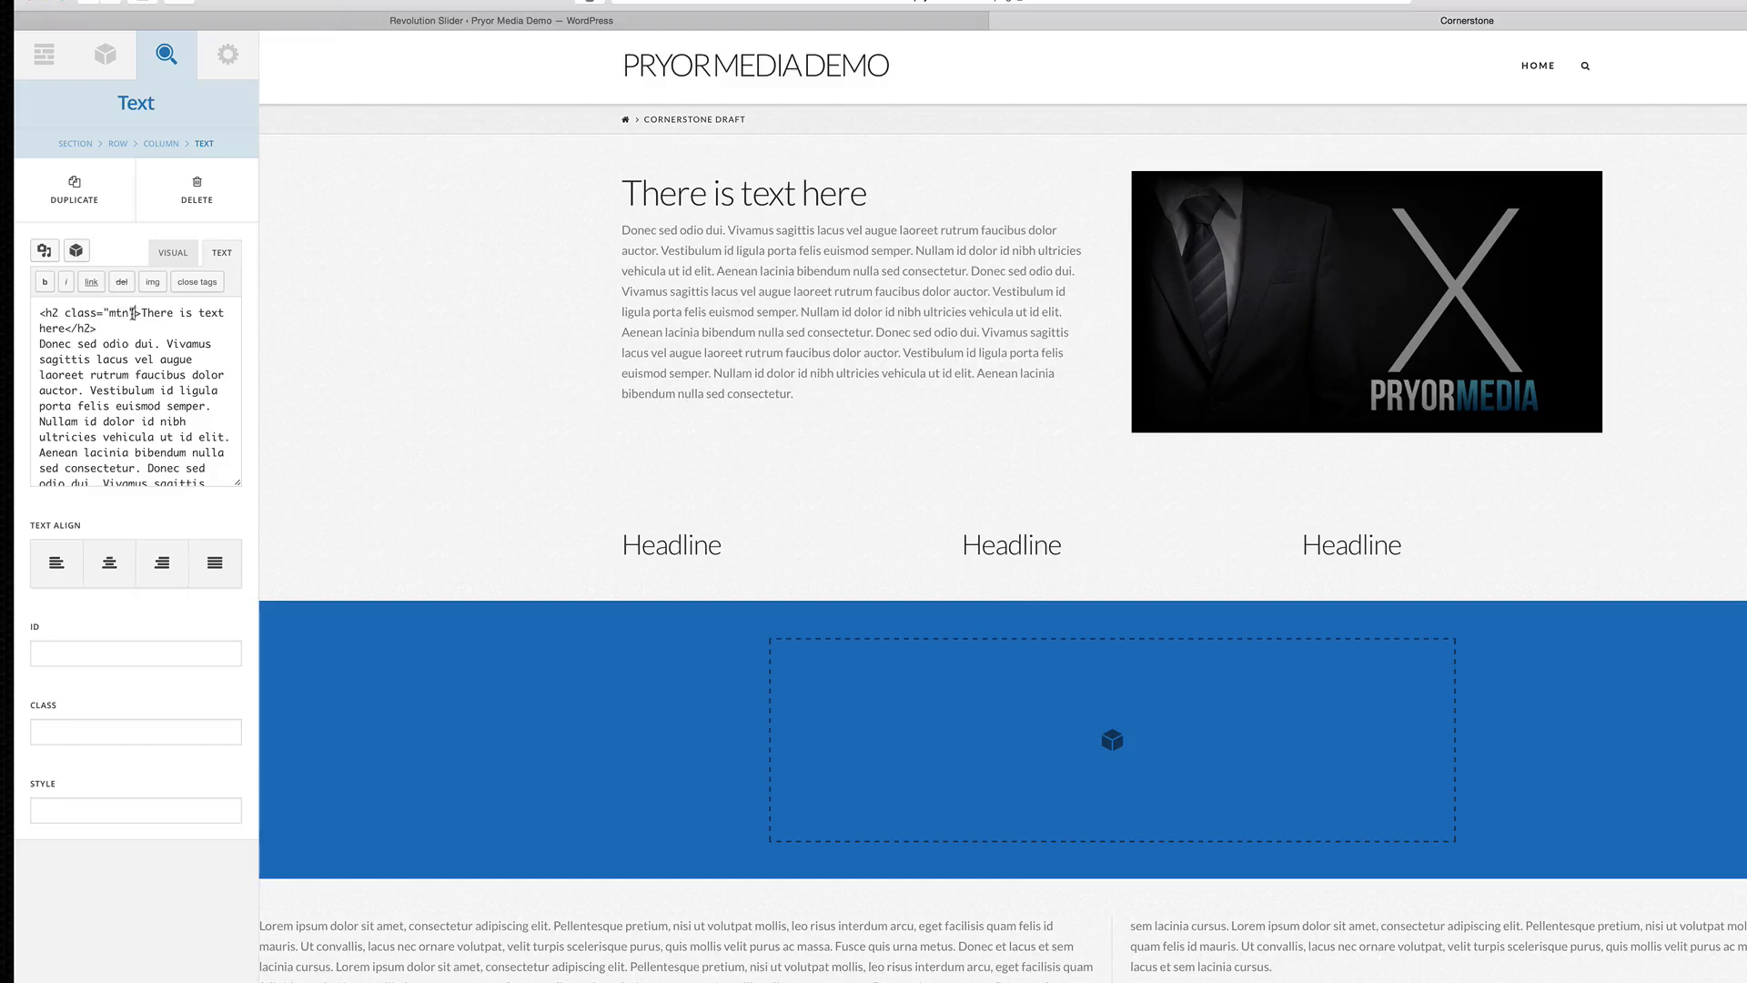
pyautogui.moveTo(134, 313); pyautogui.dragTo(83, 313)
pyautogui.click(115, 312)
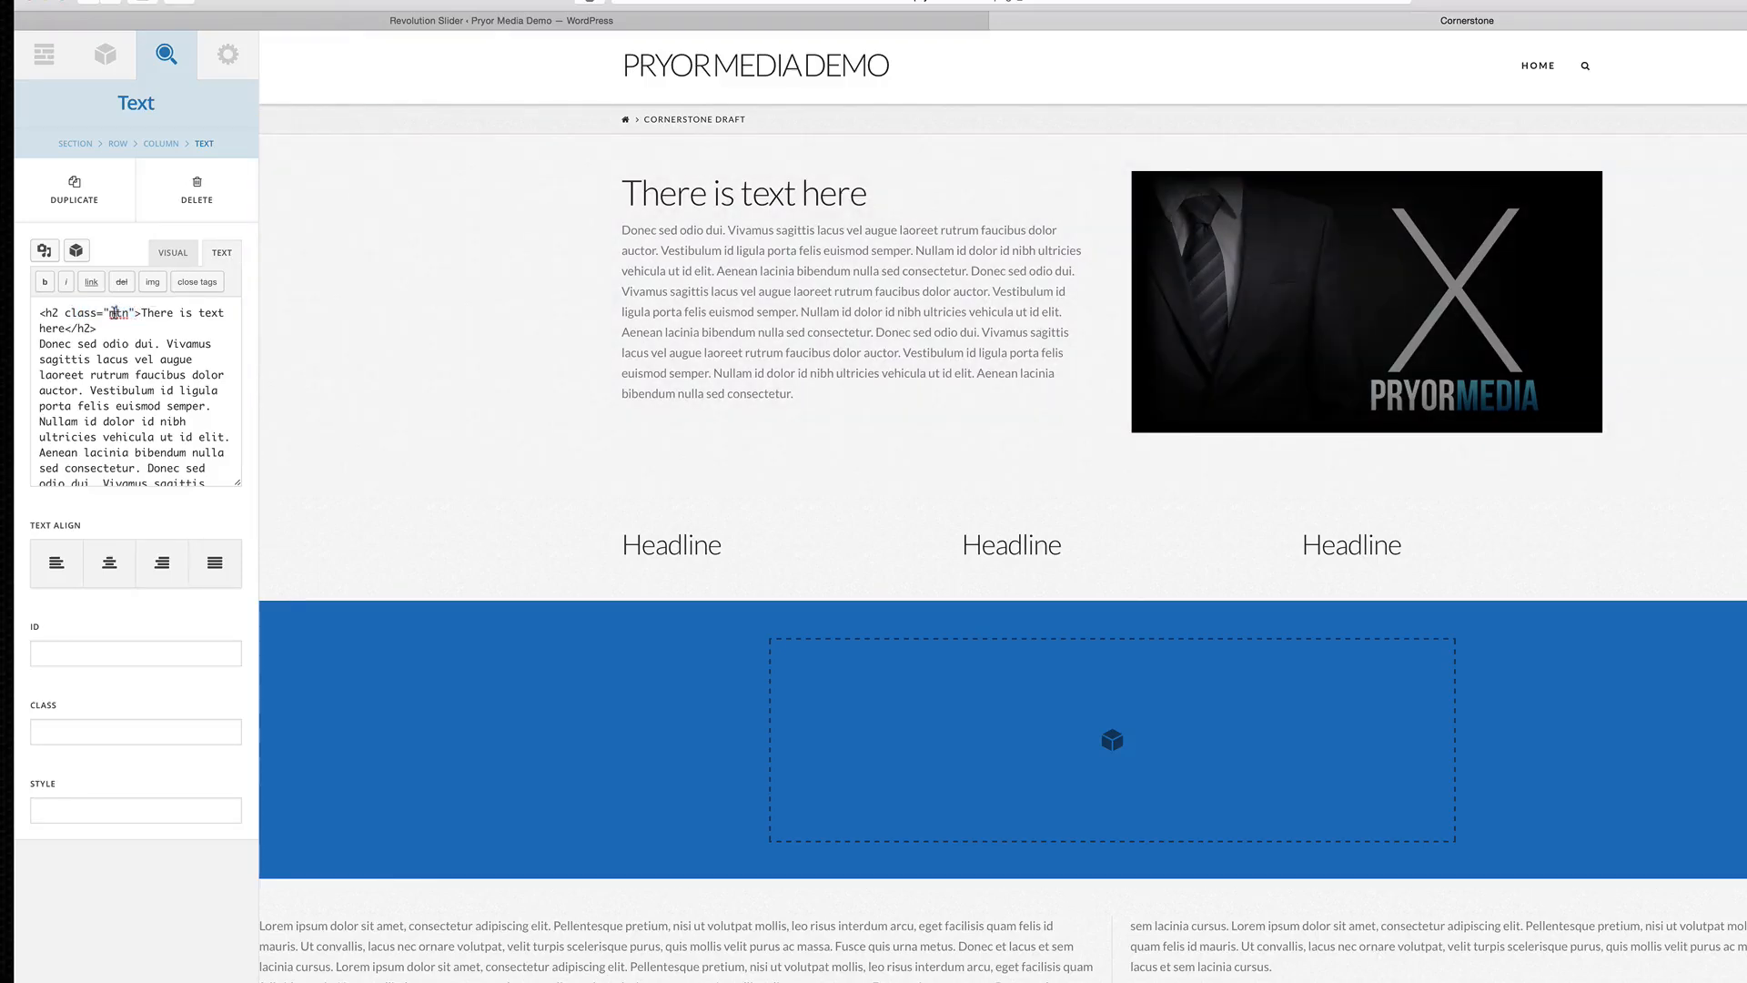
# Try mtn as the class of the whole There is text here element and clear it again.
pyautogui.click(88, 734)
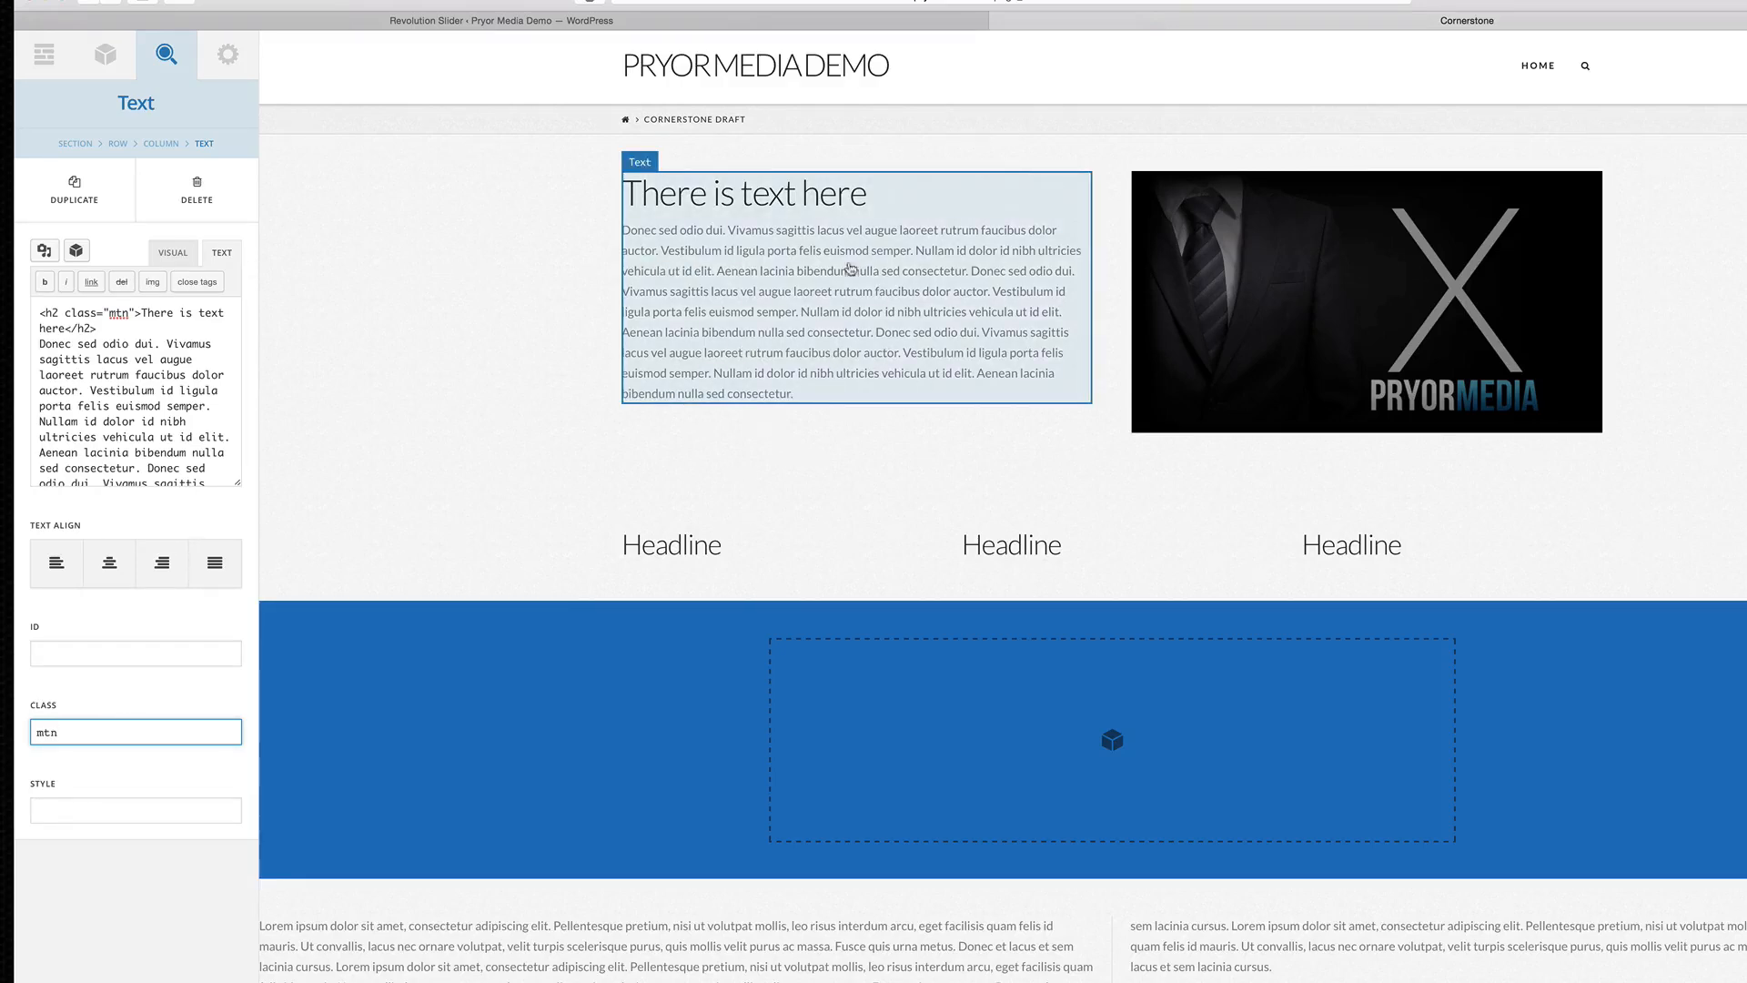
pyautogui.doubleClick(103, 733)
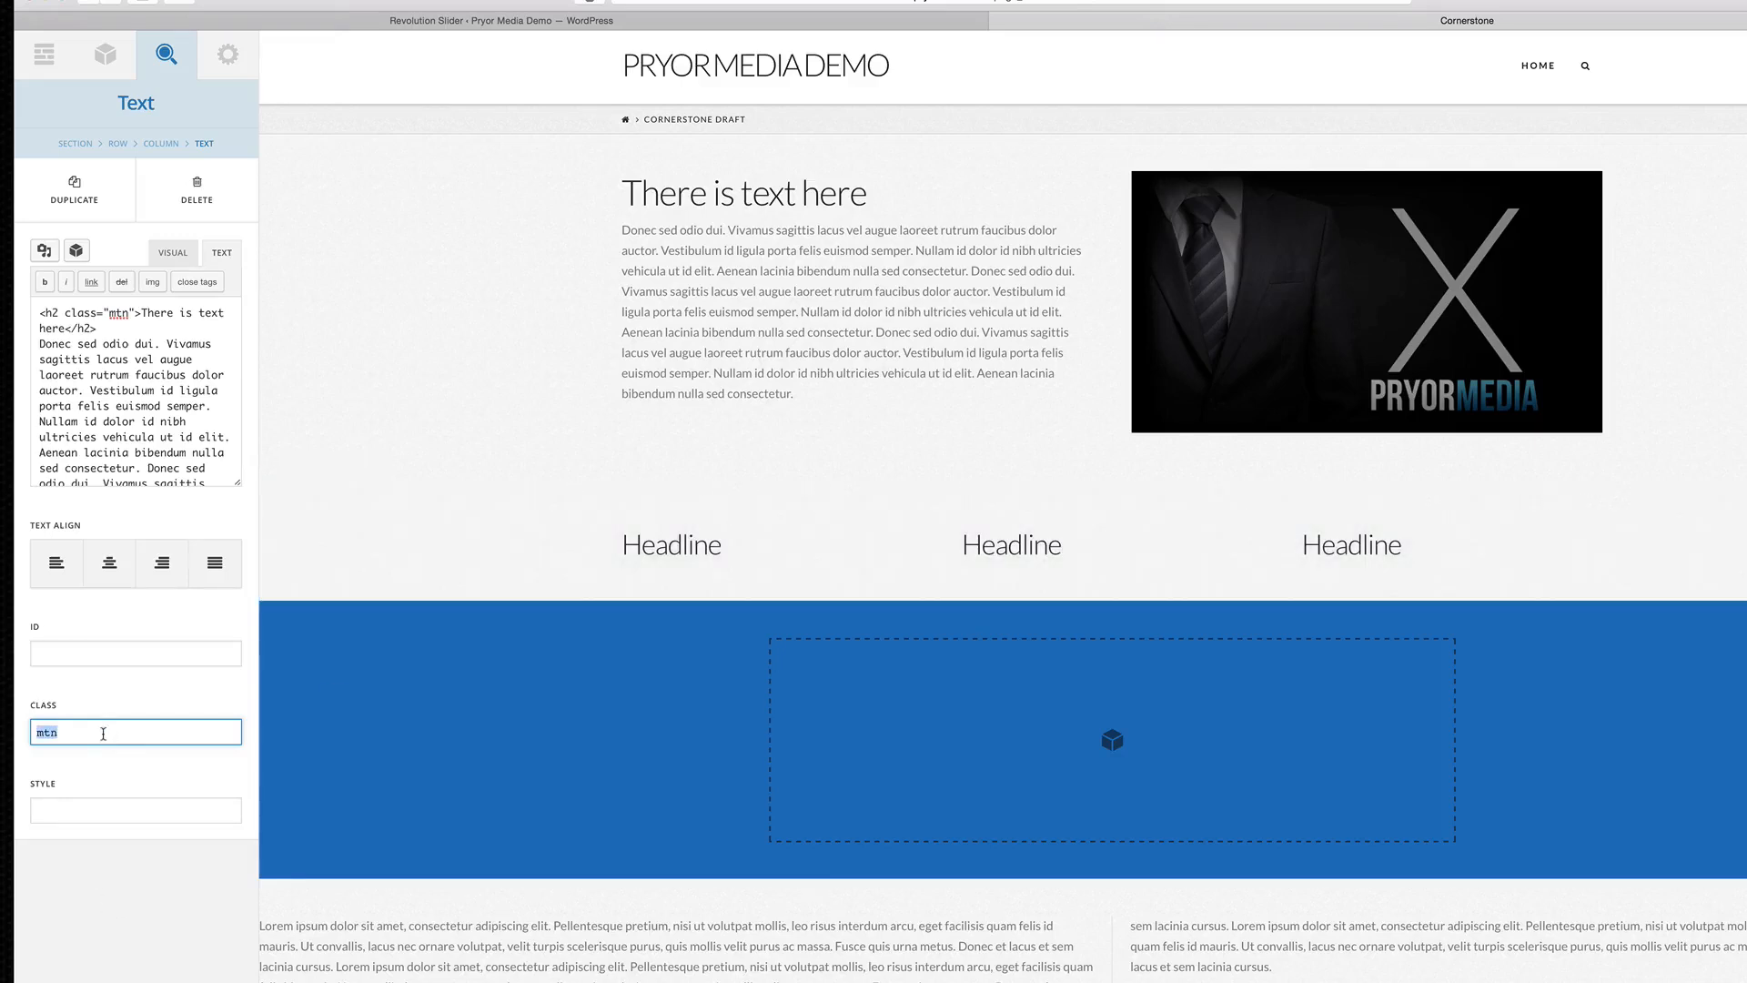
pyautogui.press('BackSpace')
# Open the first Headline's settings and examine its text and the Heading Level and Looks Like options.
pyautogui.click(615, 530)
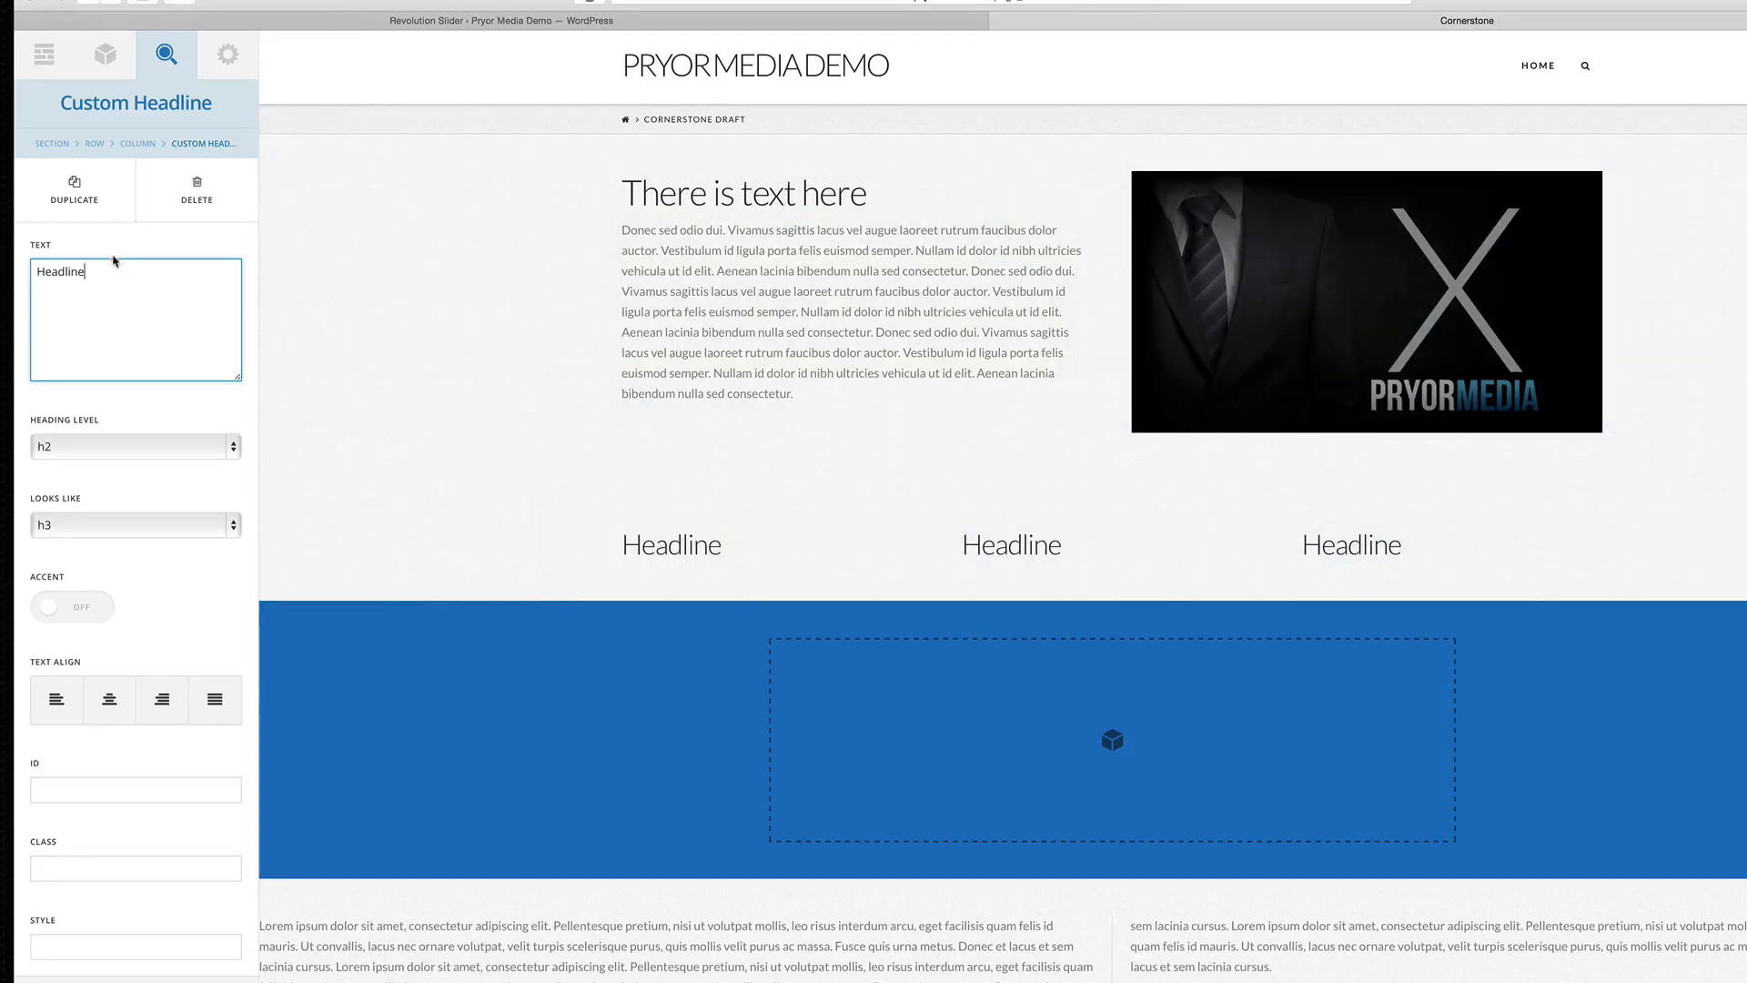
pyautogui.moveTo(85, 272); pyautogui.dragTo(37, 268)
pyautogui.click(89, 292)
pyautogui.click(62, 448)
pyautogui.click(110, 458)
pyautogui.click(135, 535)
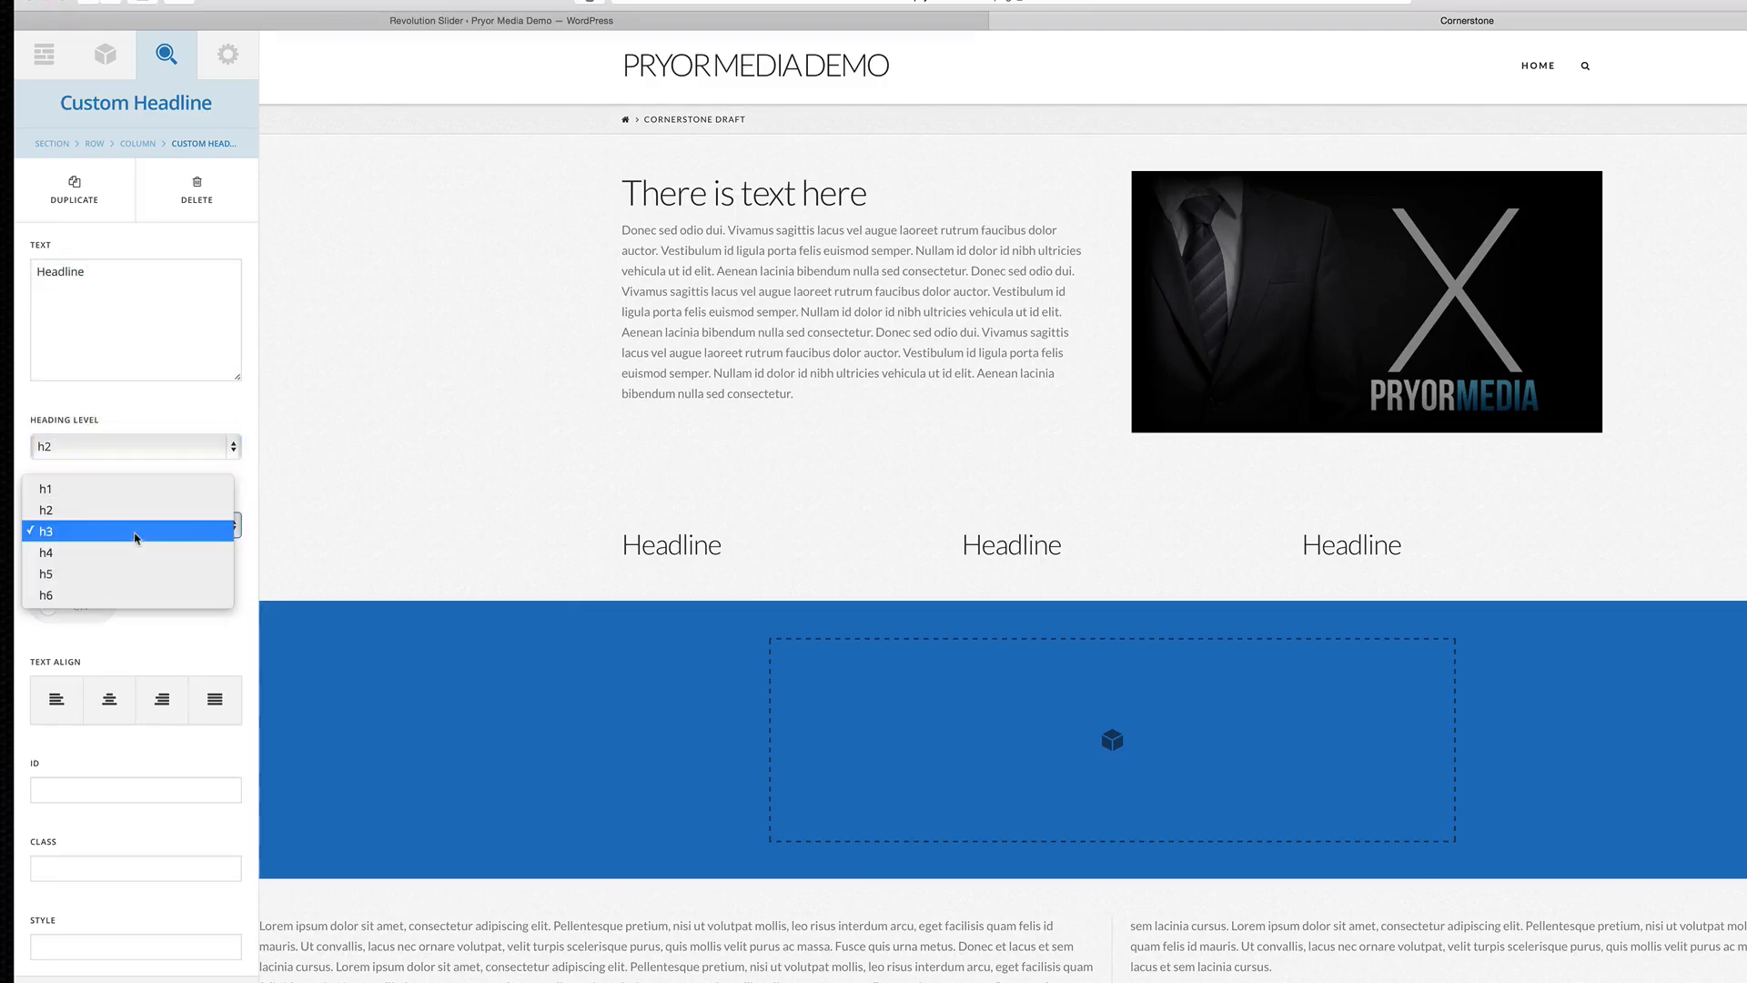
pyautogui.click(135, 533)
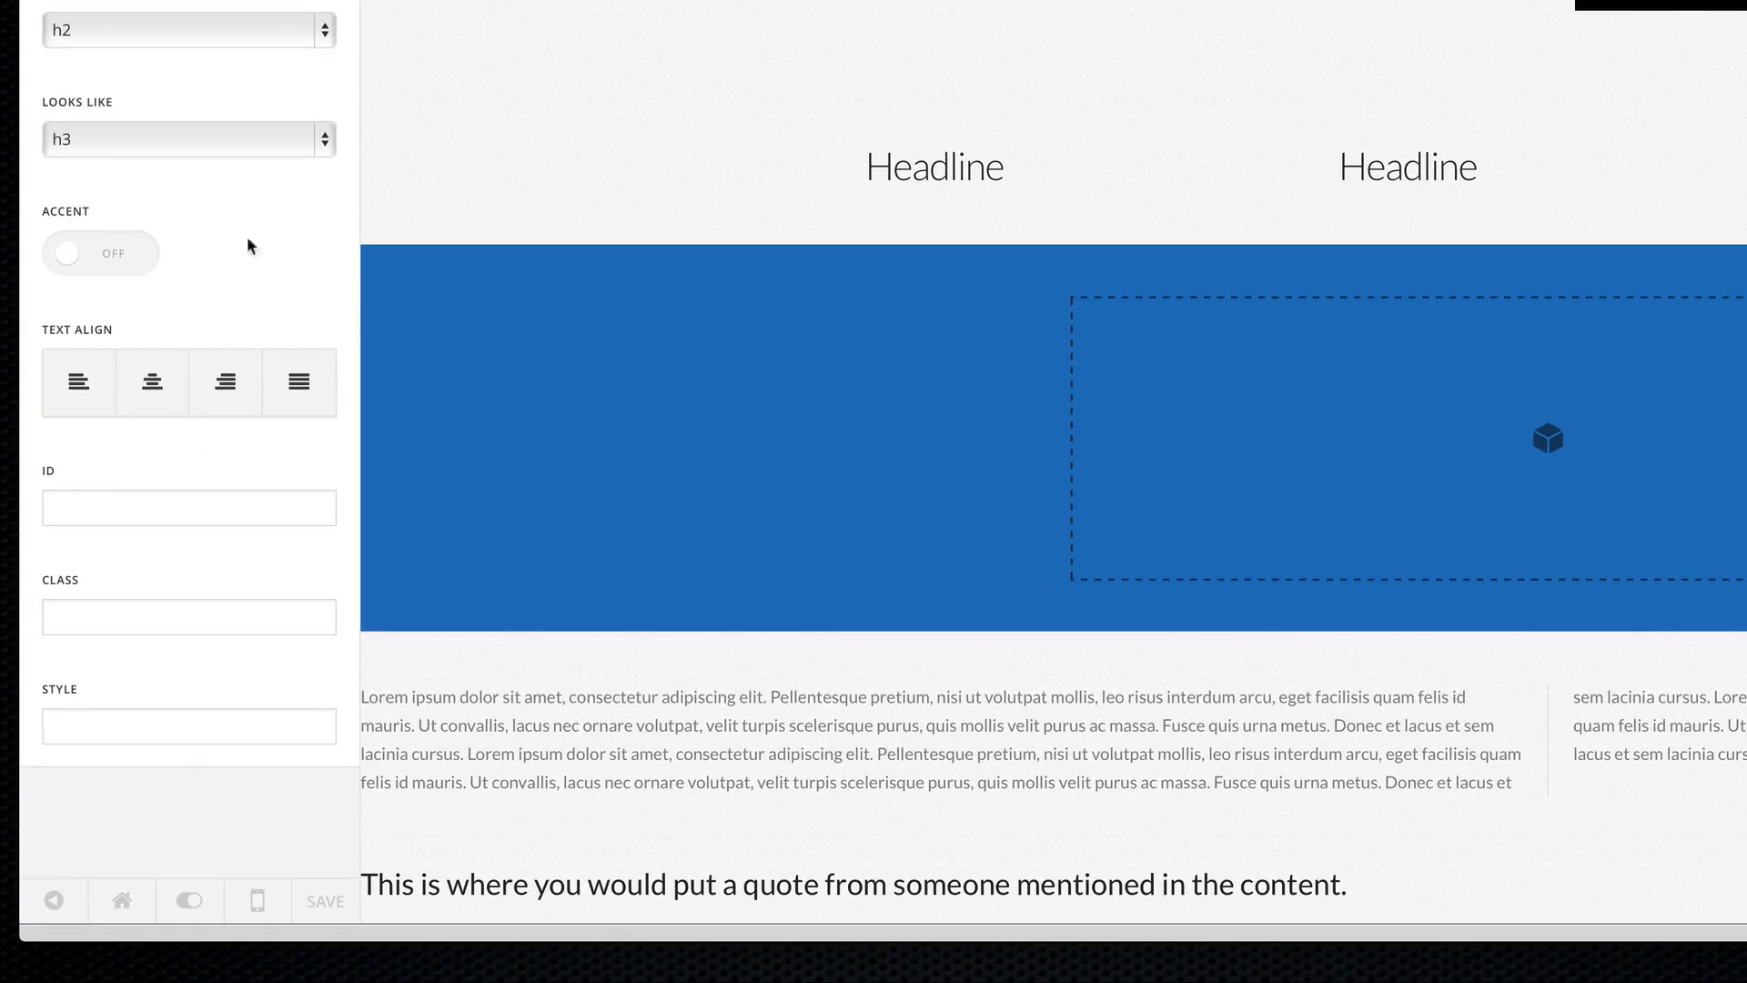
# Check the Help Text and Adv. Controls switches, and set the first Headline's class to mtn.
pyautogui.click(215, 615)
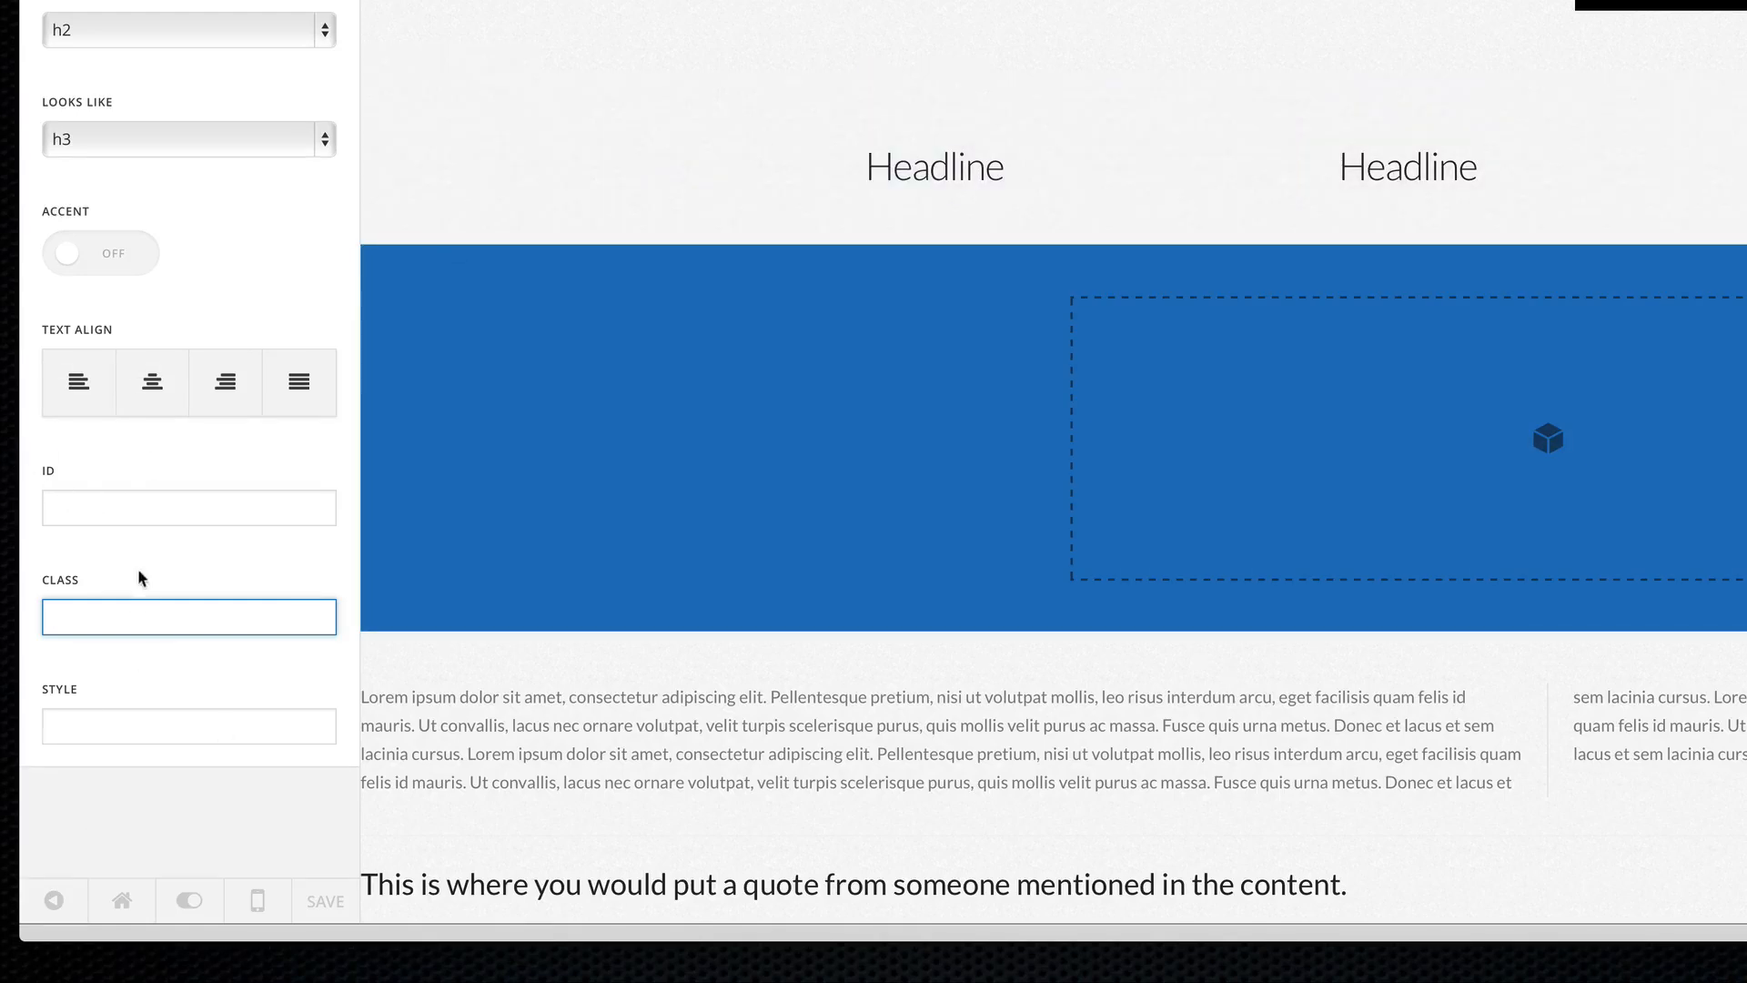
pyautogui.click(169, 712)
pyautogui.click(194, 805)
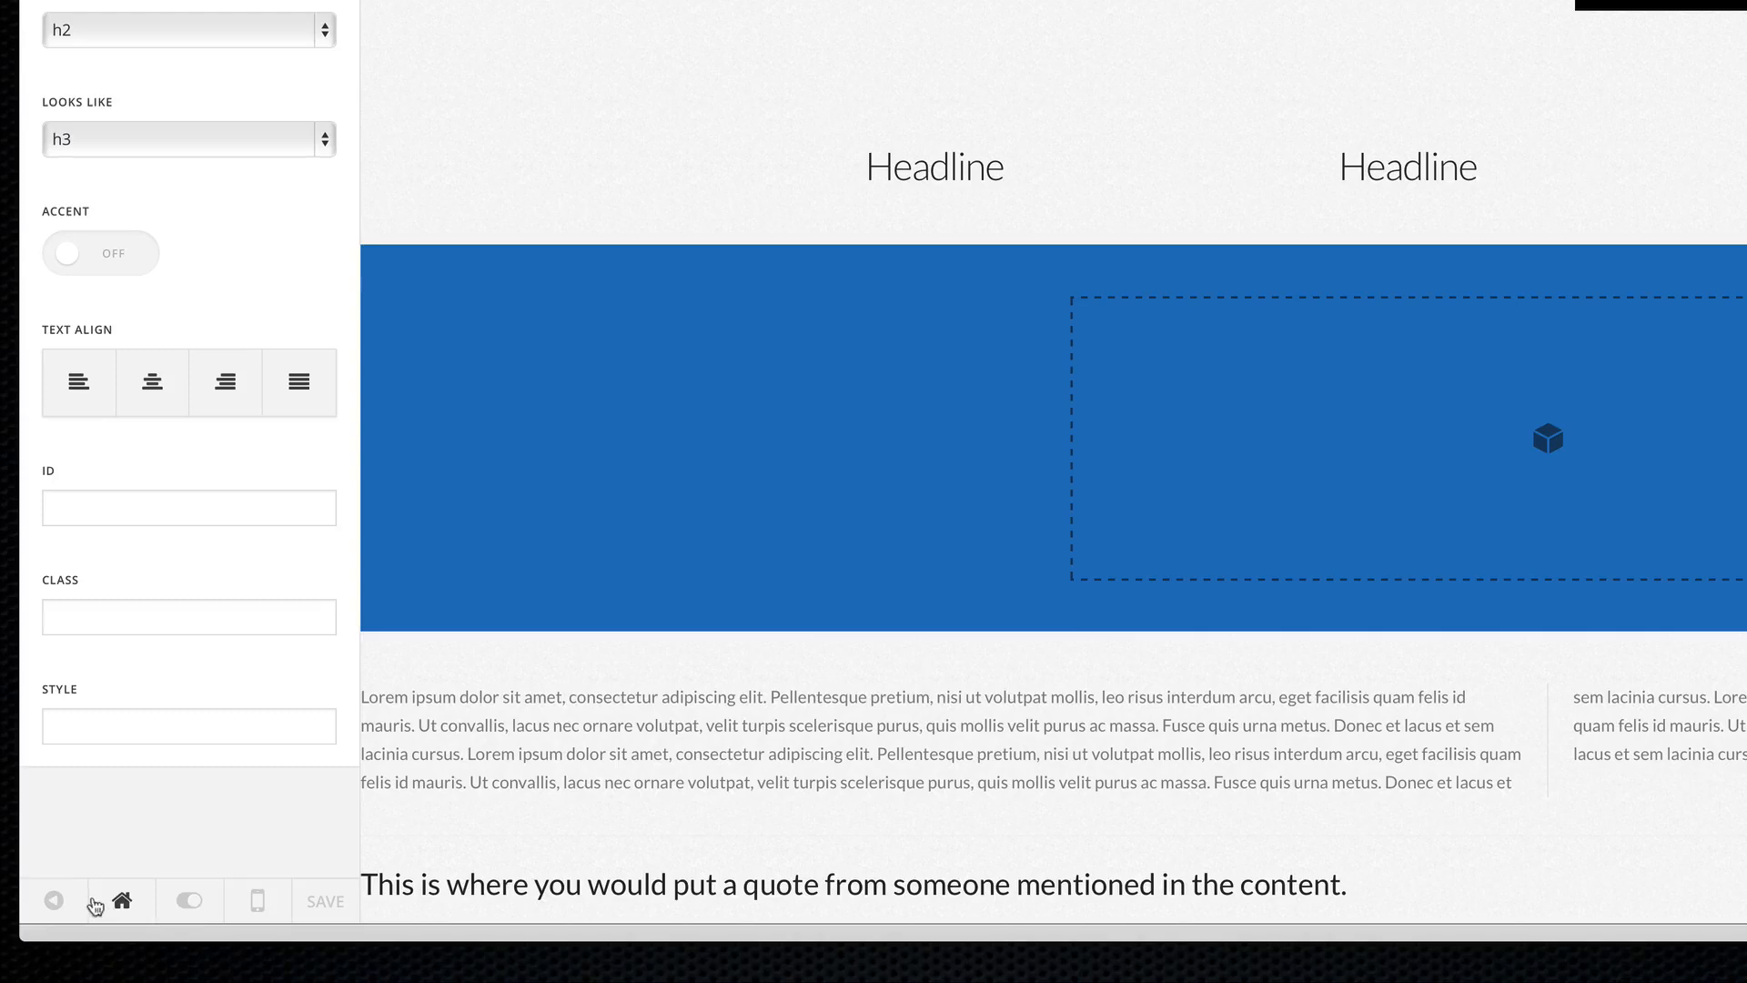
pyautogui.click(188, 906)
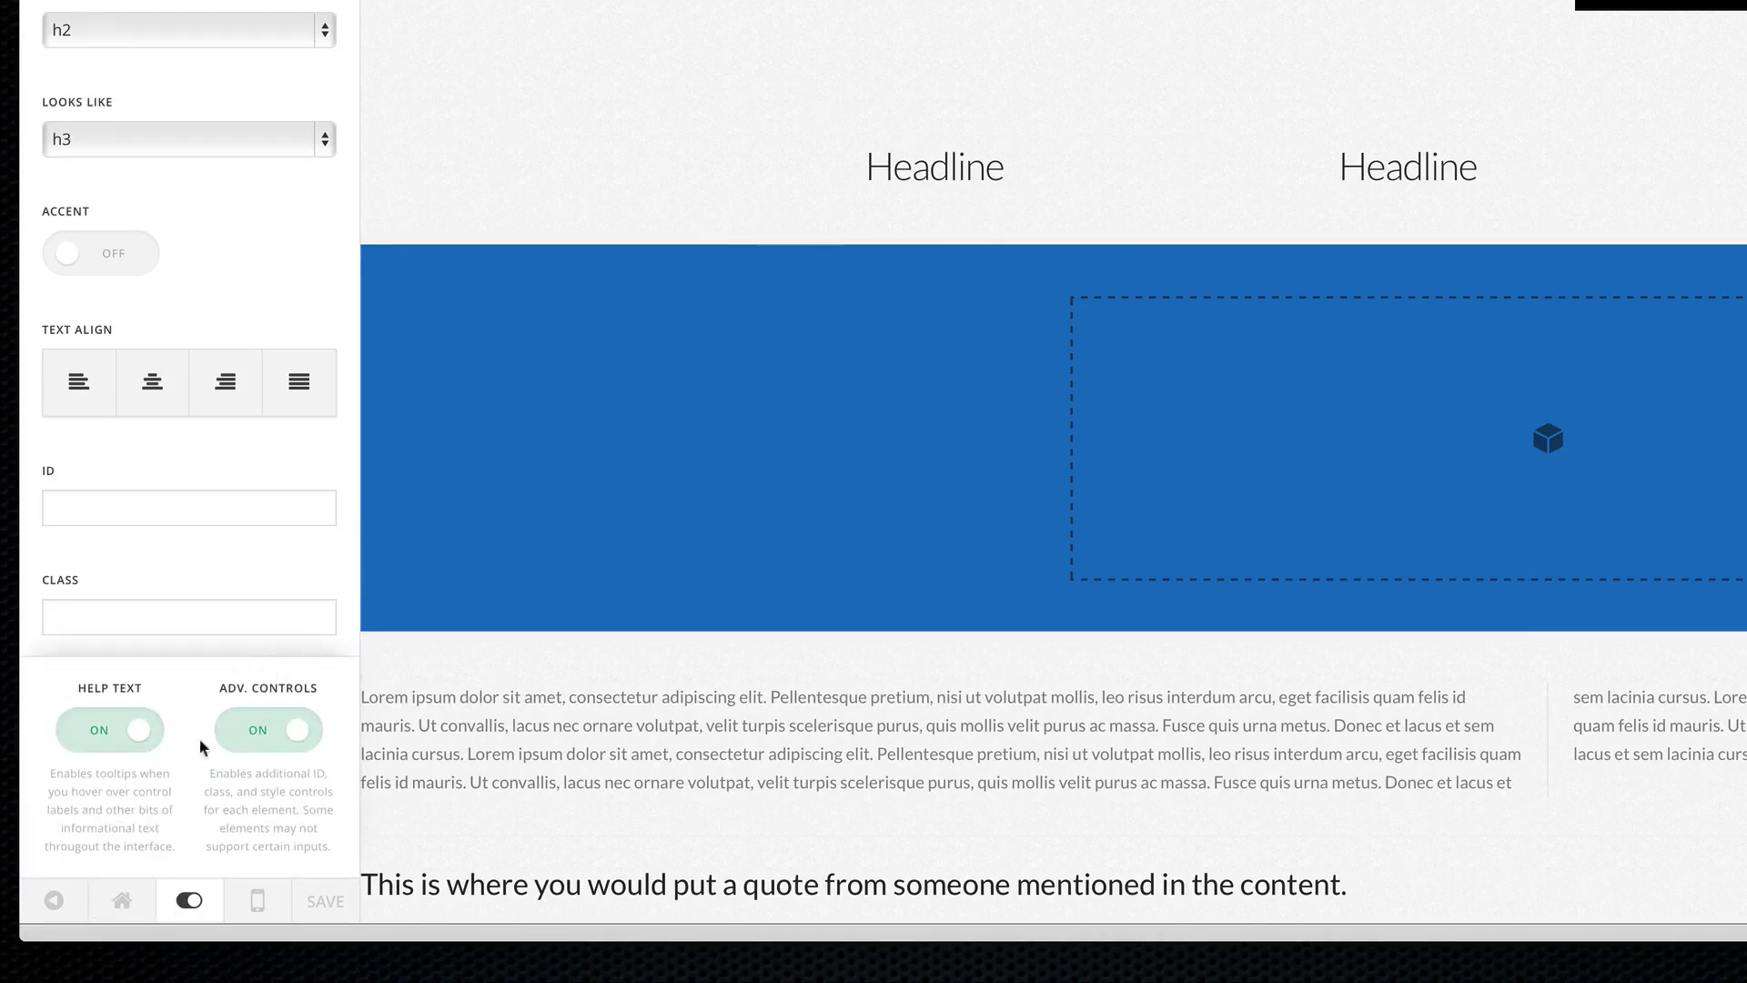
pyautogui.click(187, 903)
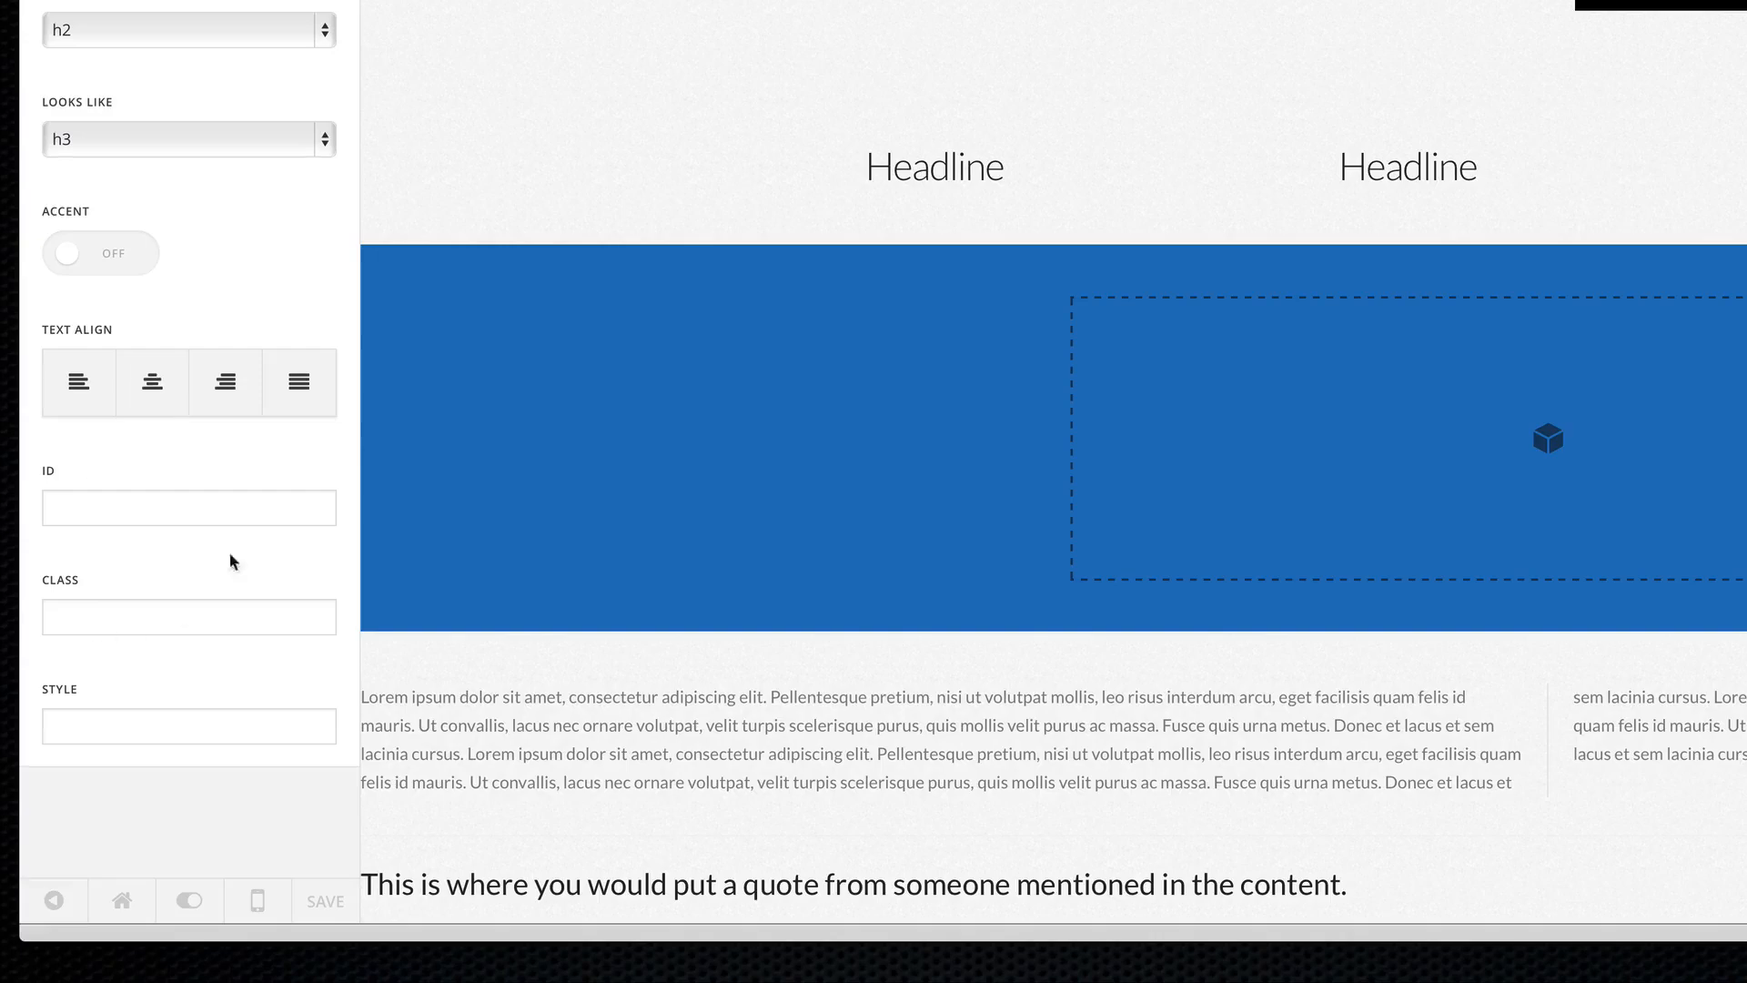
pyautogui.click(235, 619)
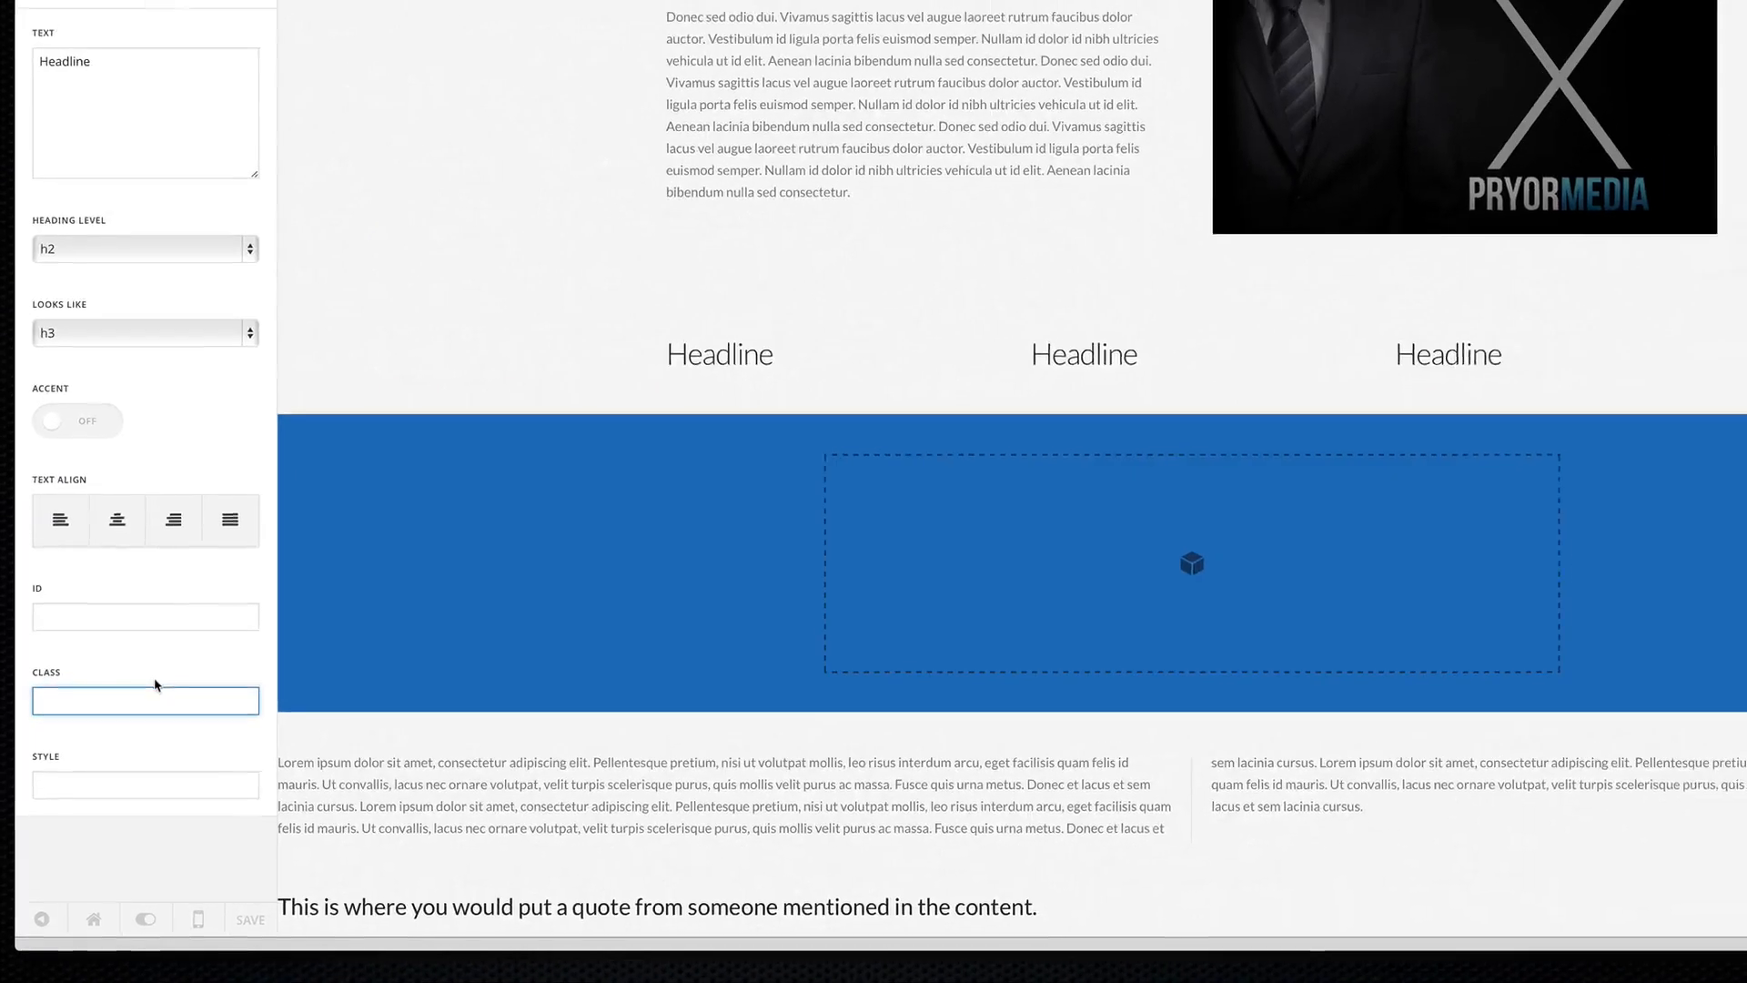
pyautogui.write('mtn')
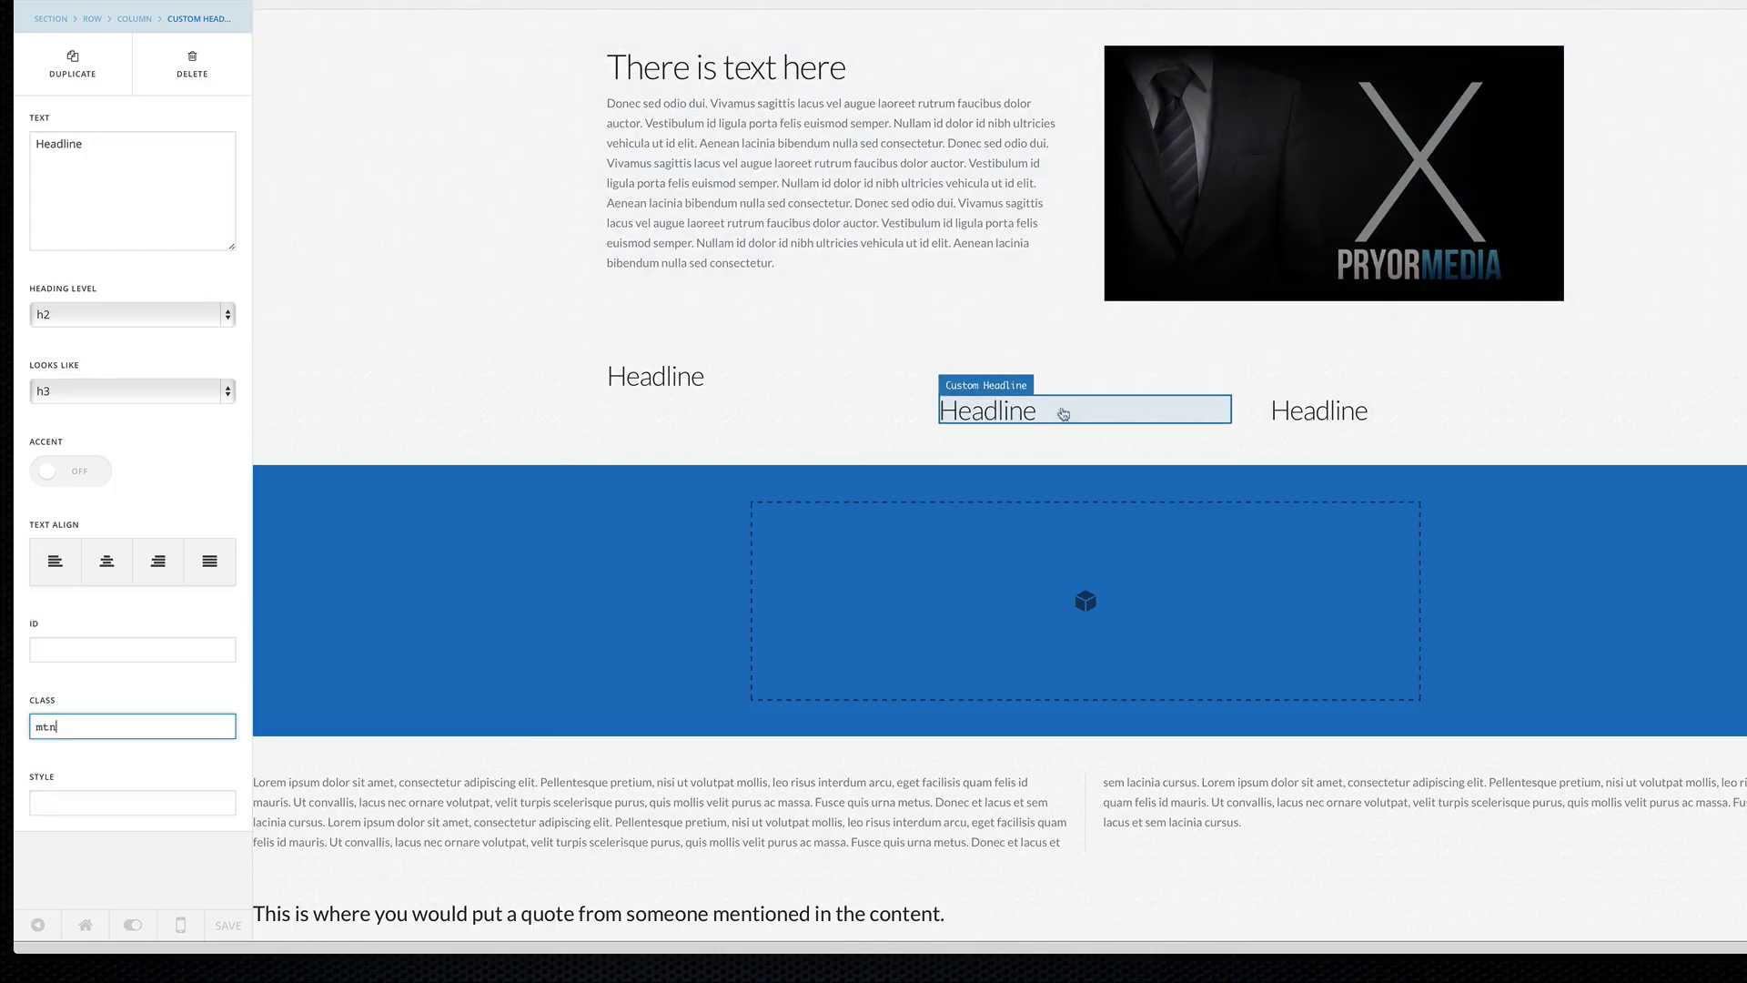
pyautogui.click(1038, 391)
pyautogui.click(1743, 357)
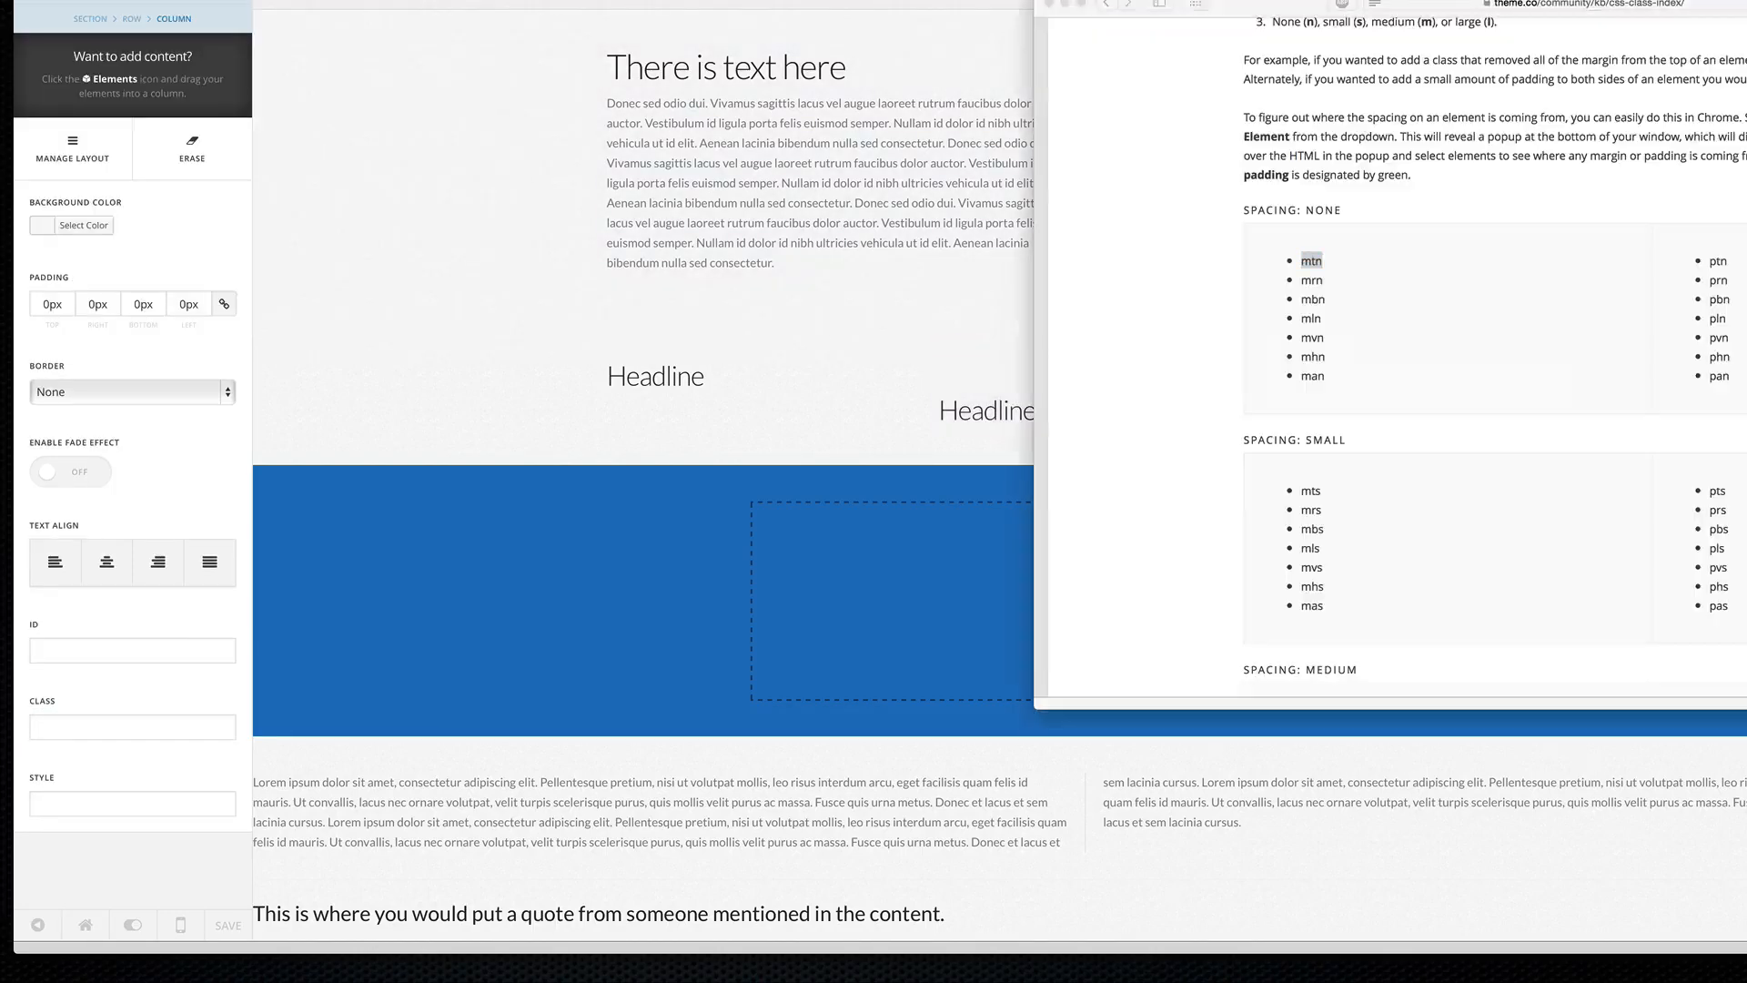
pyautogui.click(778, 394)
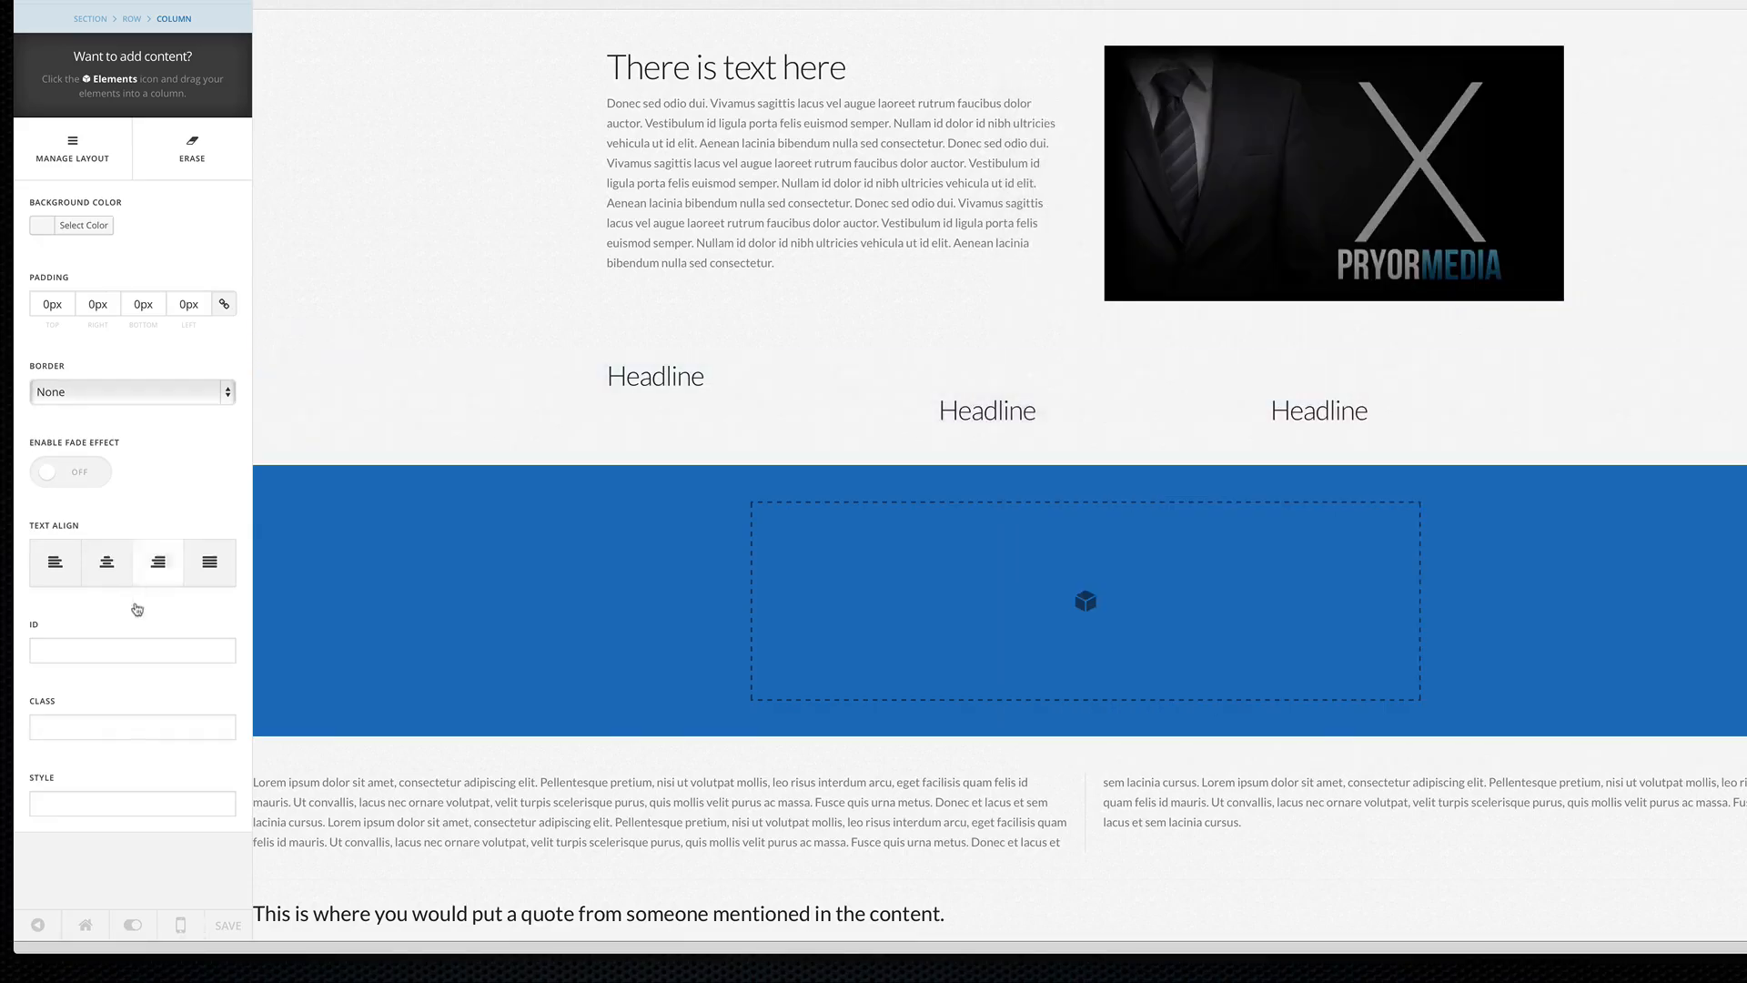
pyautogui.click(120, 728)
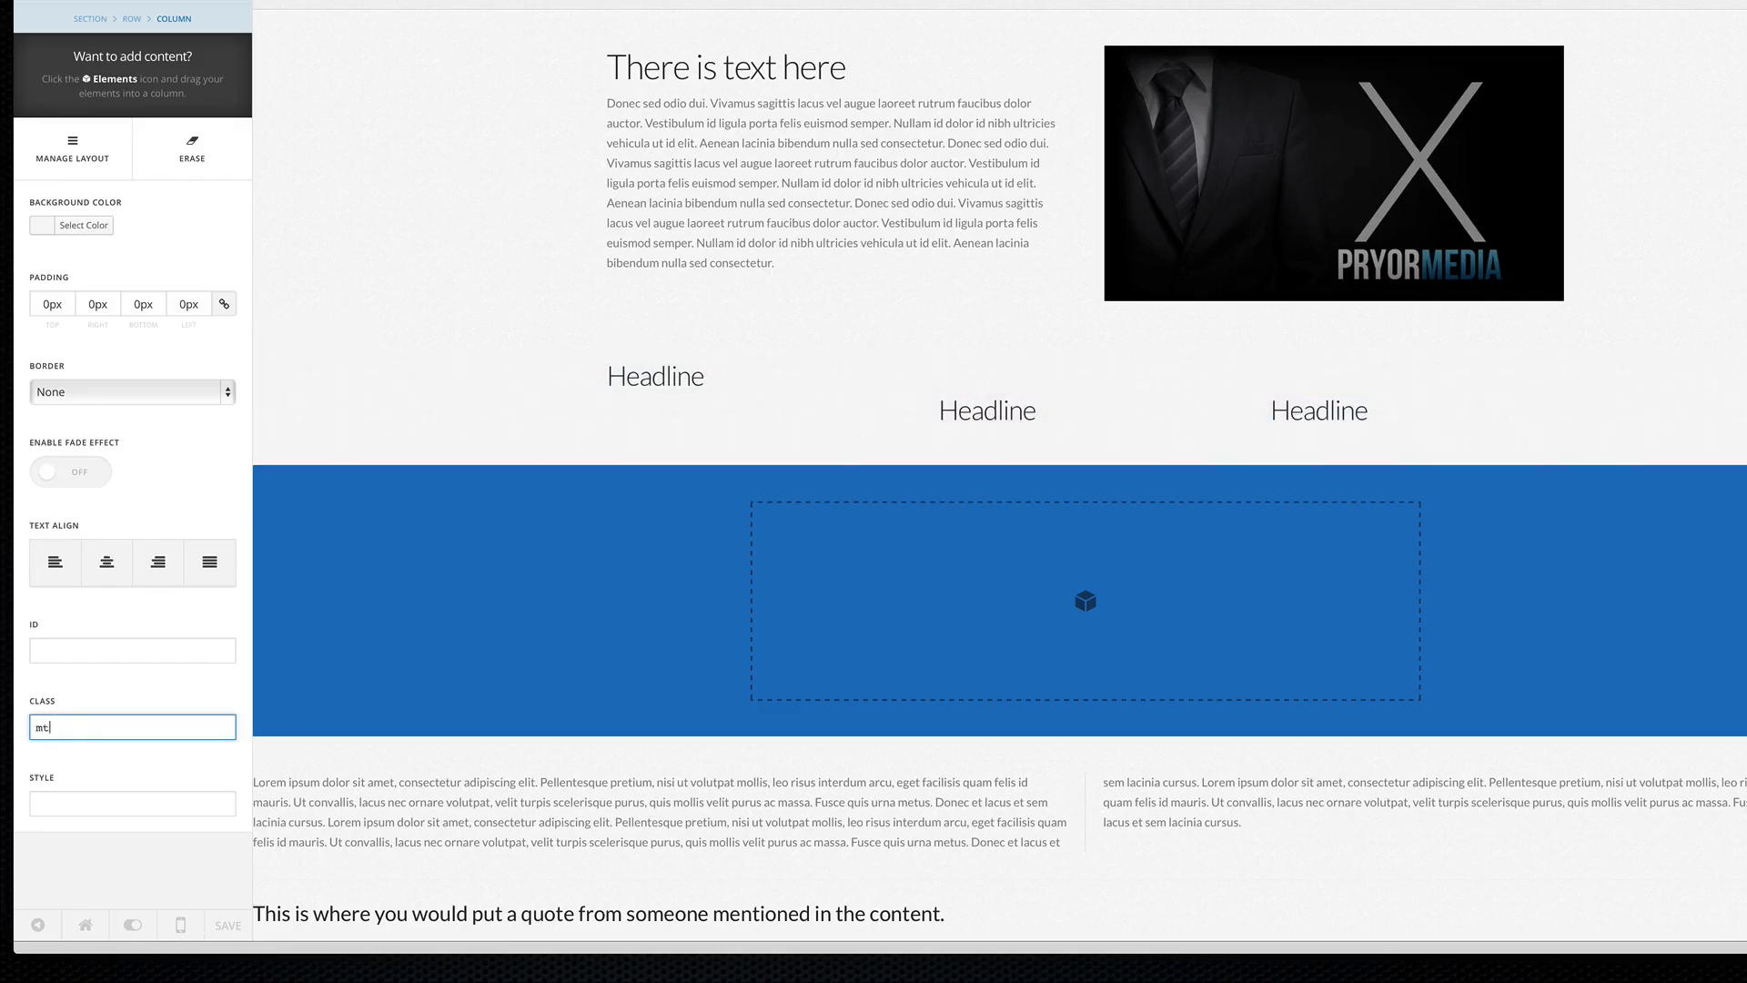
# Set the class of the second and third Headlines to mtn.
pyautogui.click(991, 411)
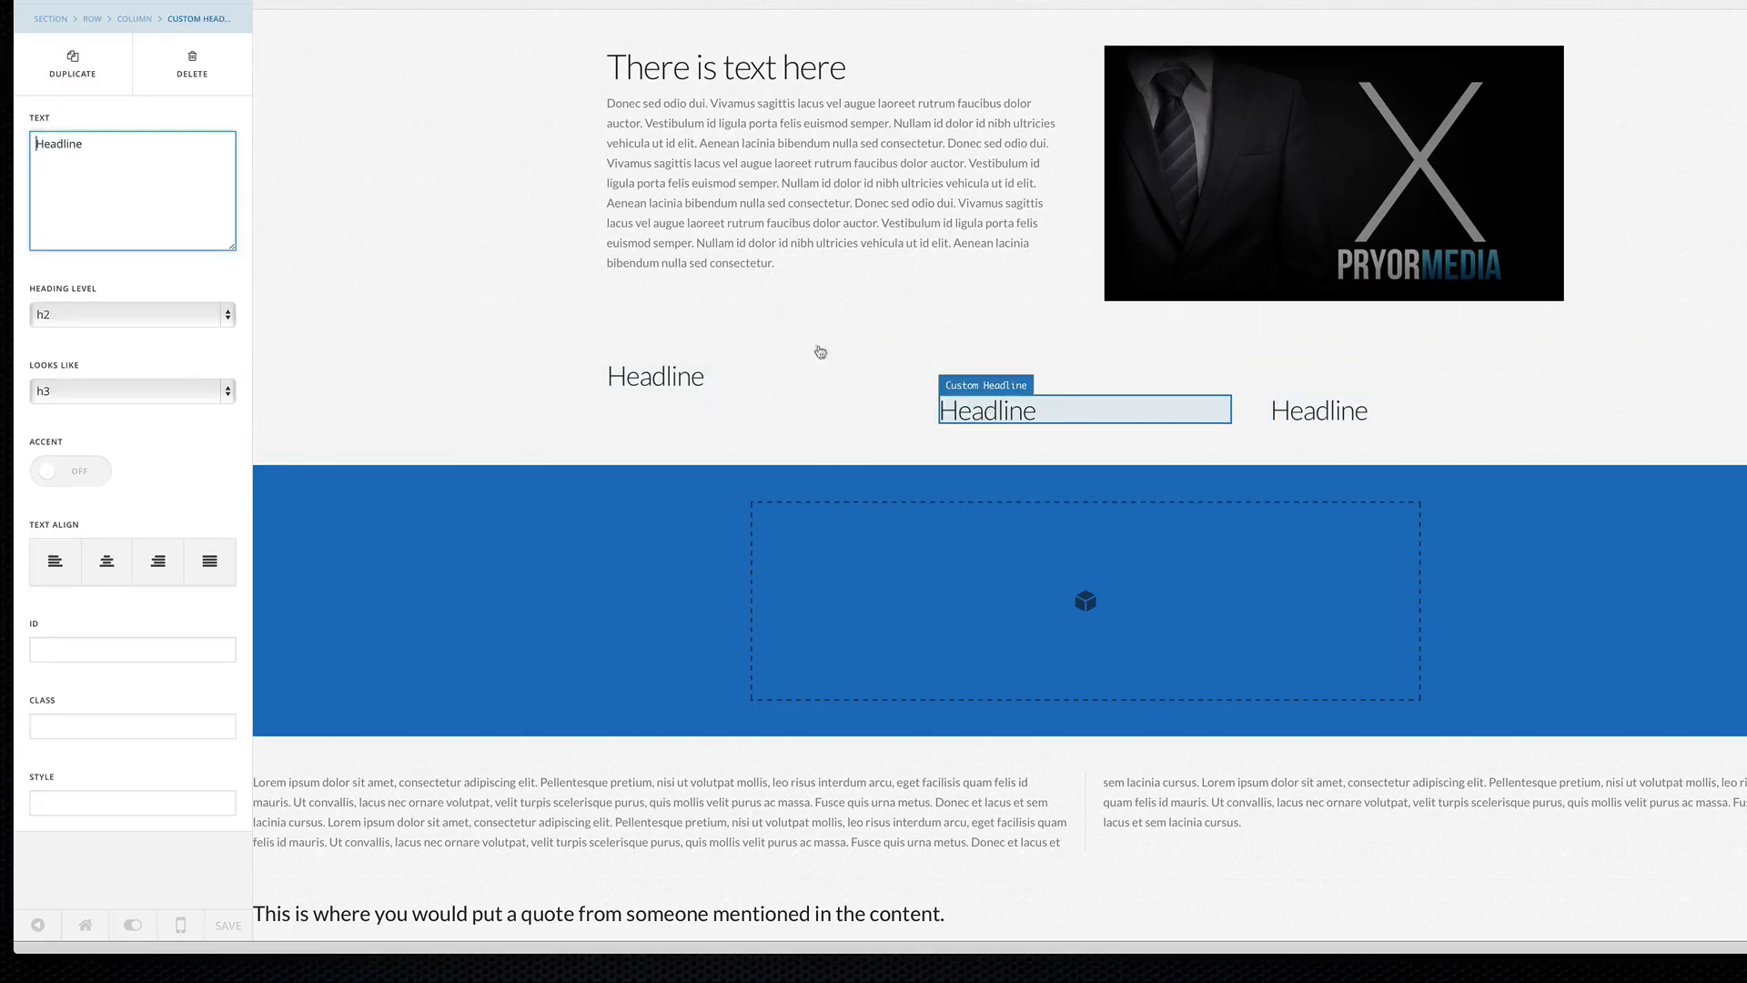
pyautogui.click(135, 733)
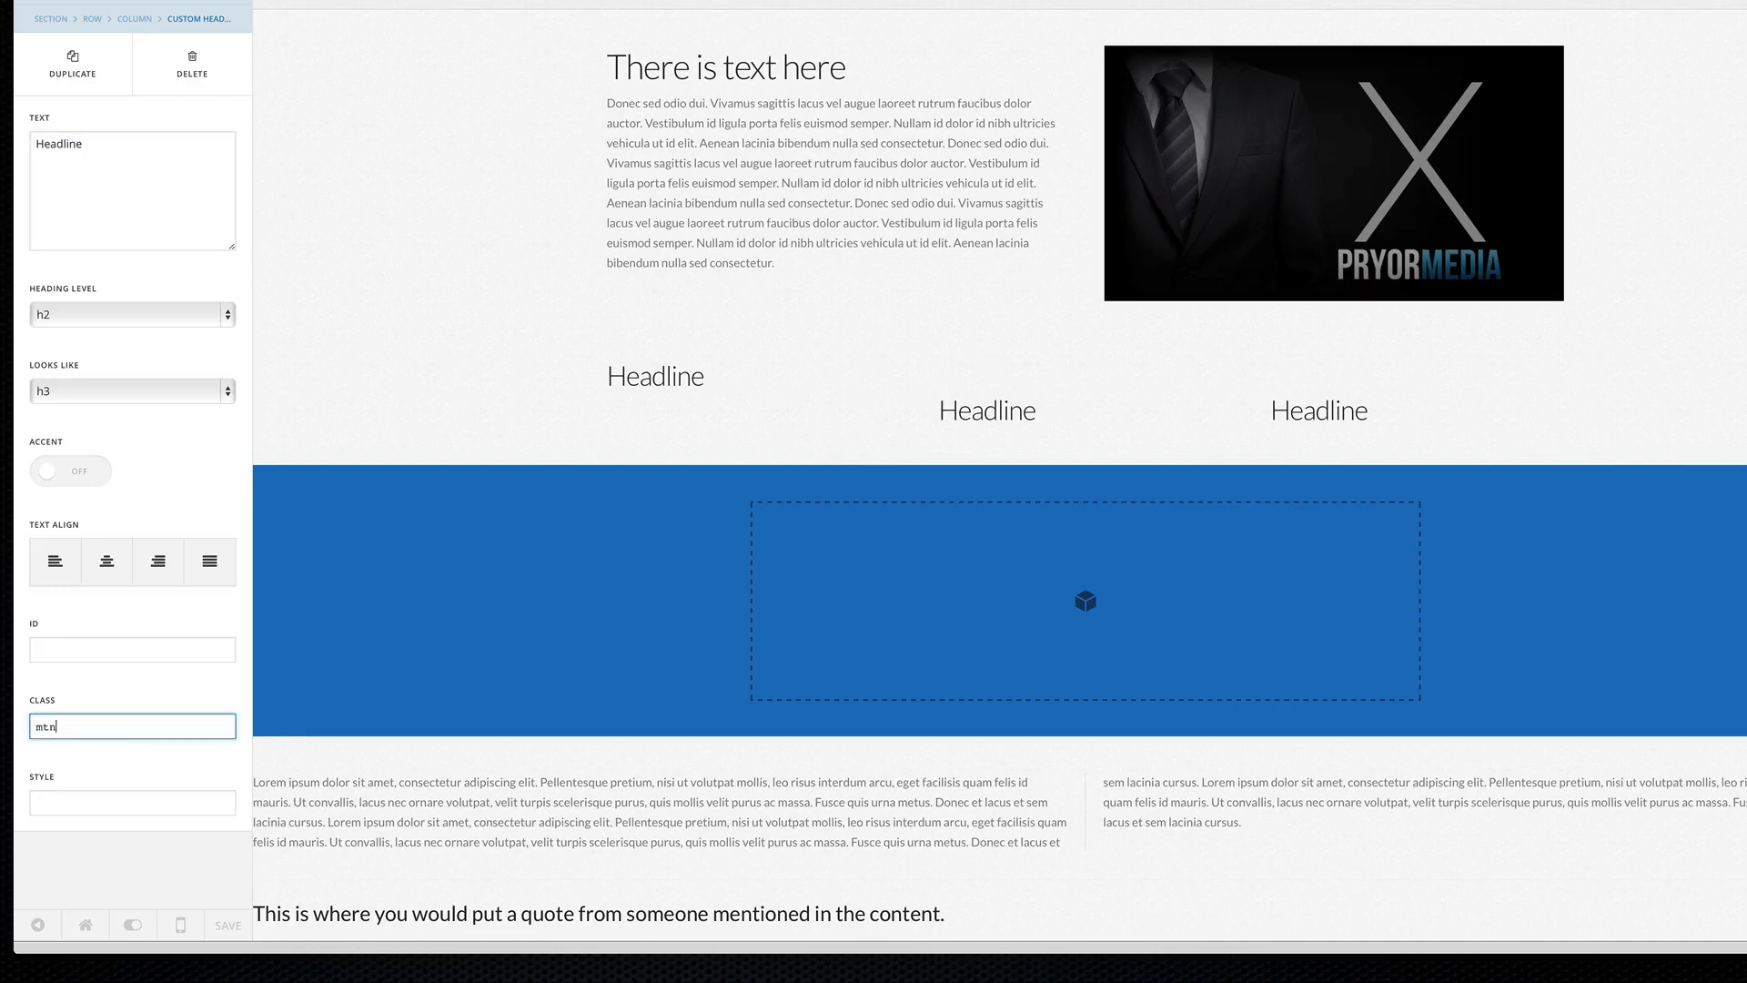
pyautogui.click(1310, 415)
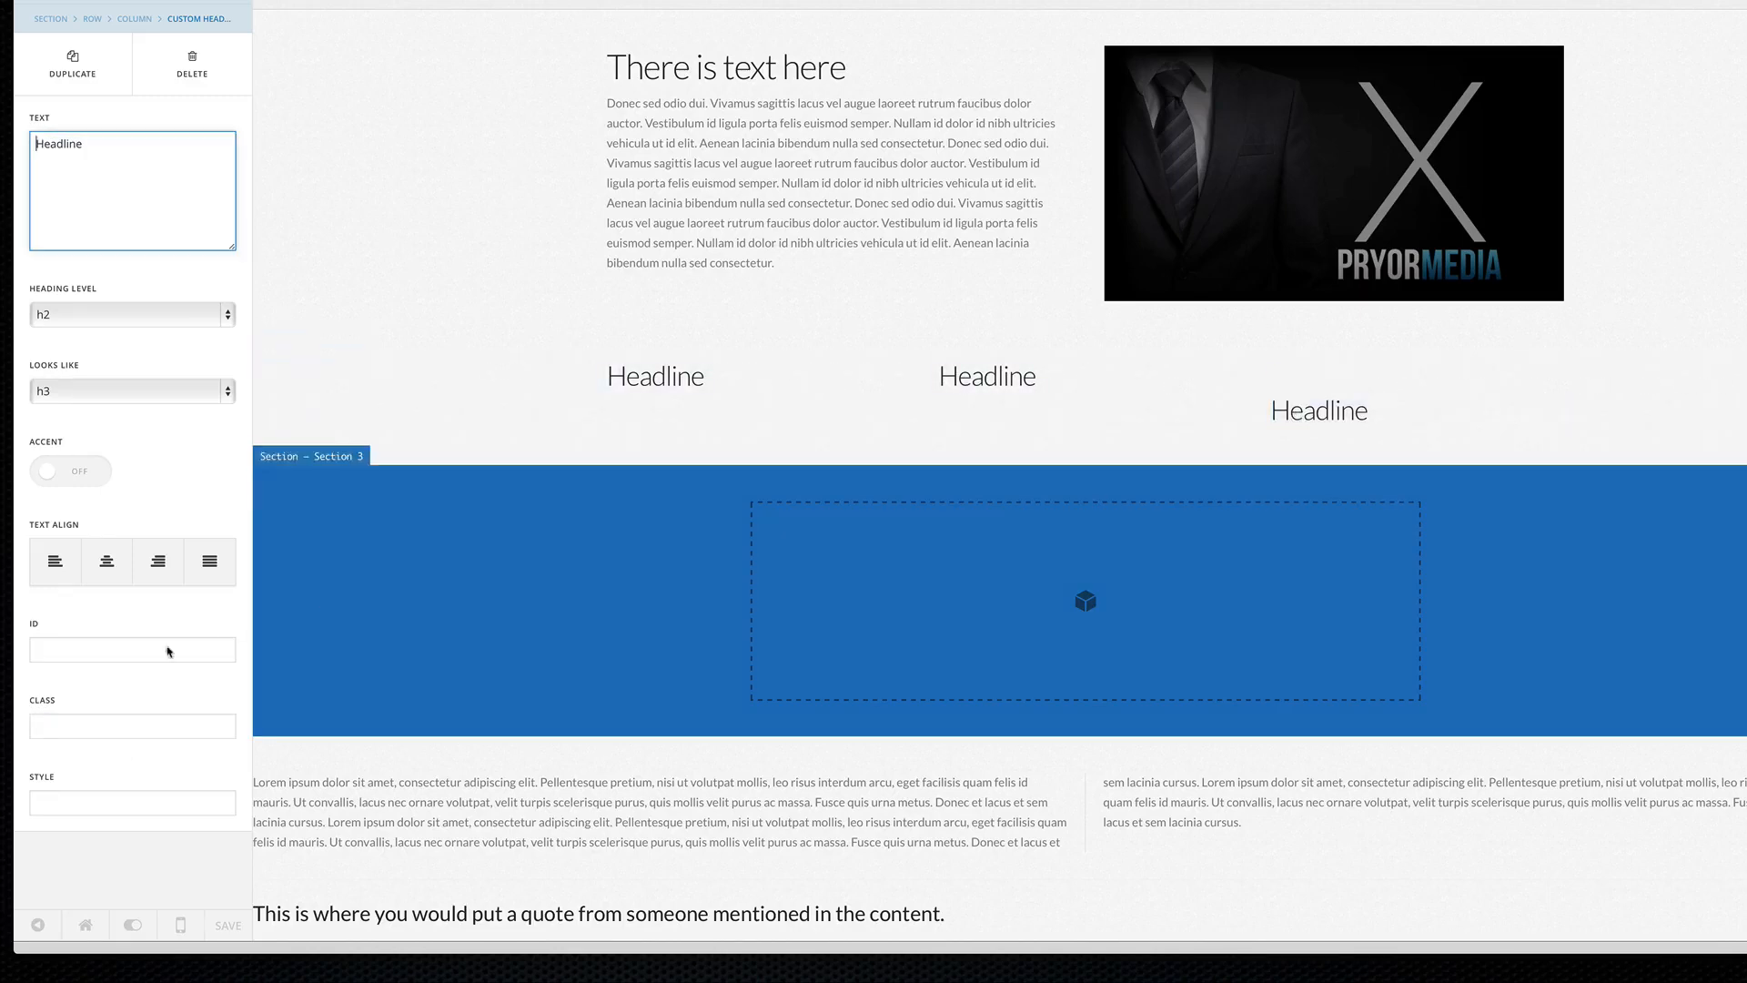
pyautogui.click(98, 729)
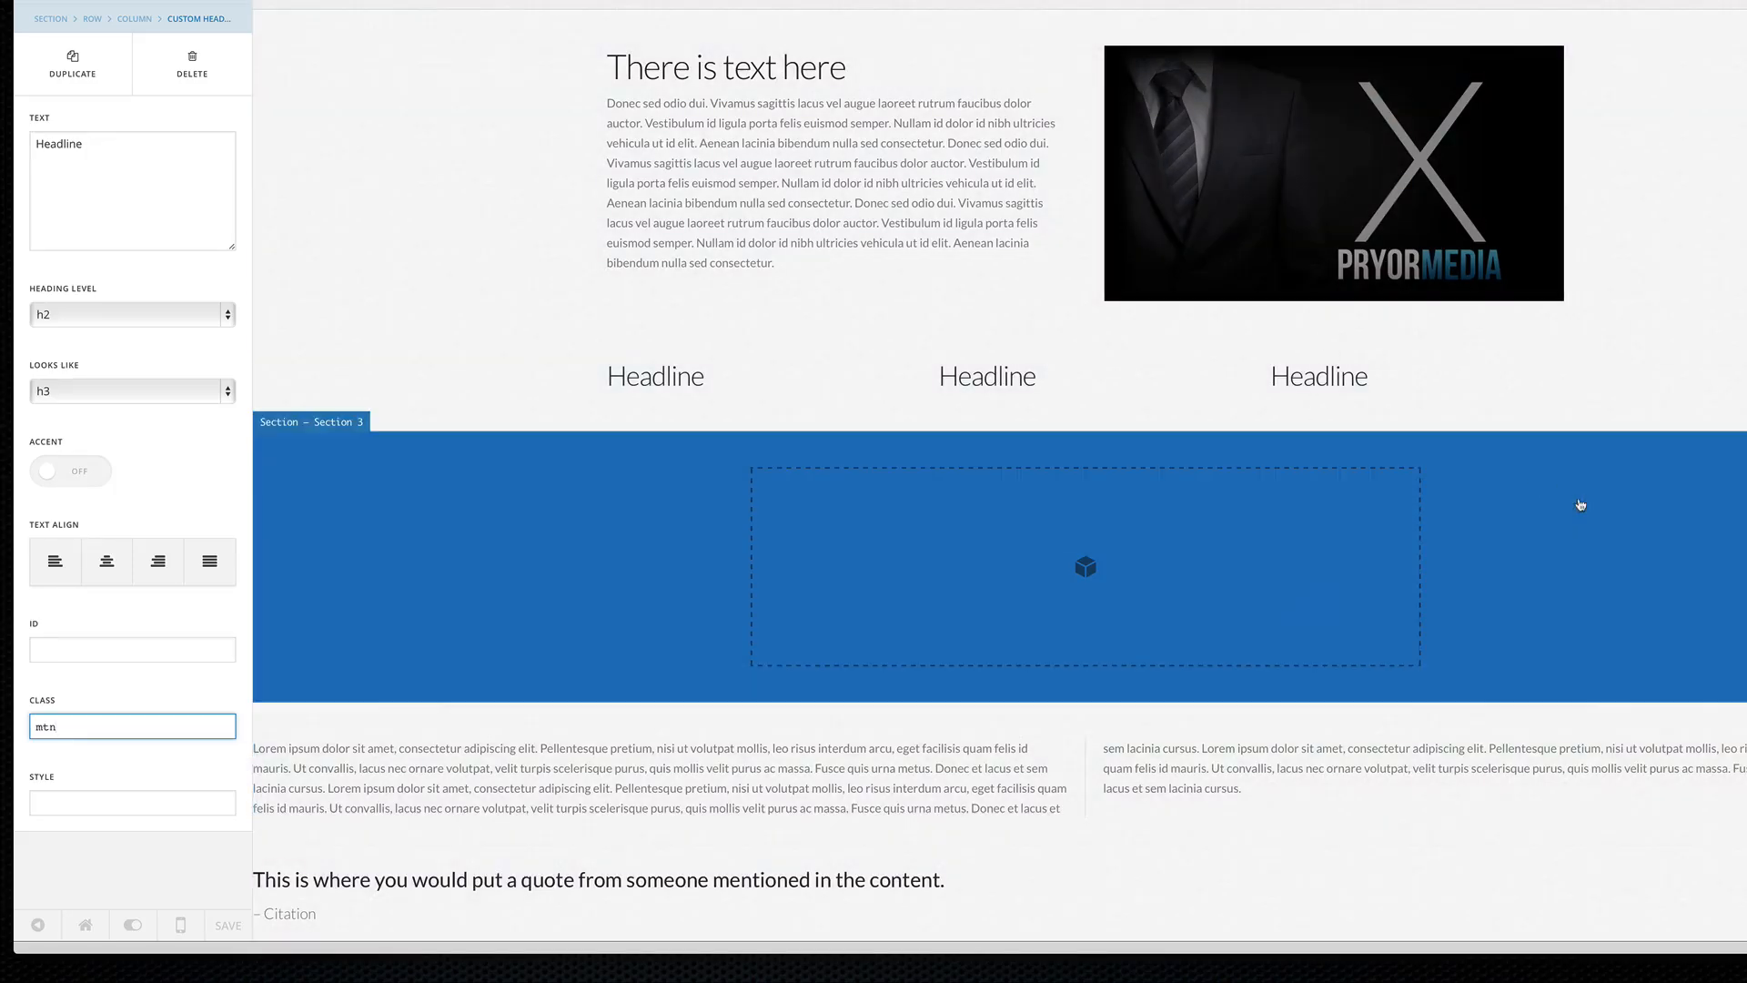
# Look over the sections farther down the page and return to the Spacing Helpers explanation in the knowledge base.
pyautogui.click(1663, 512)
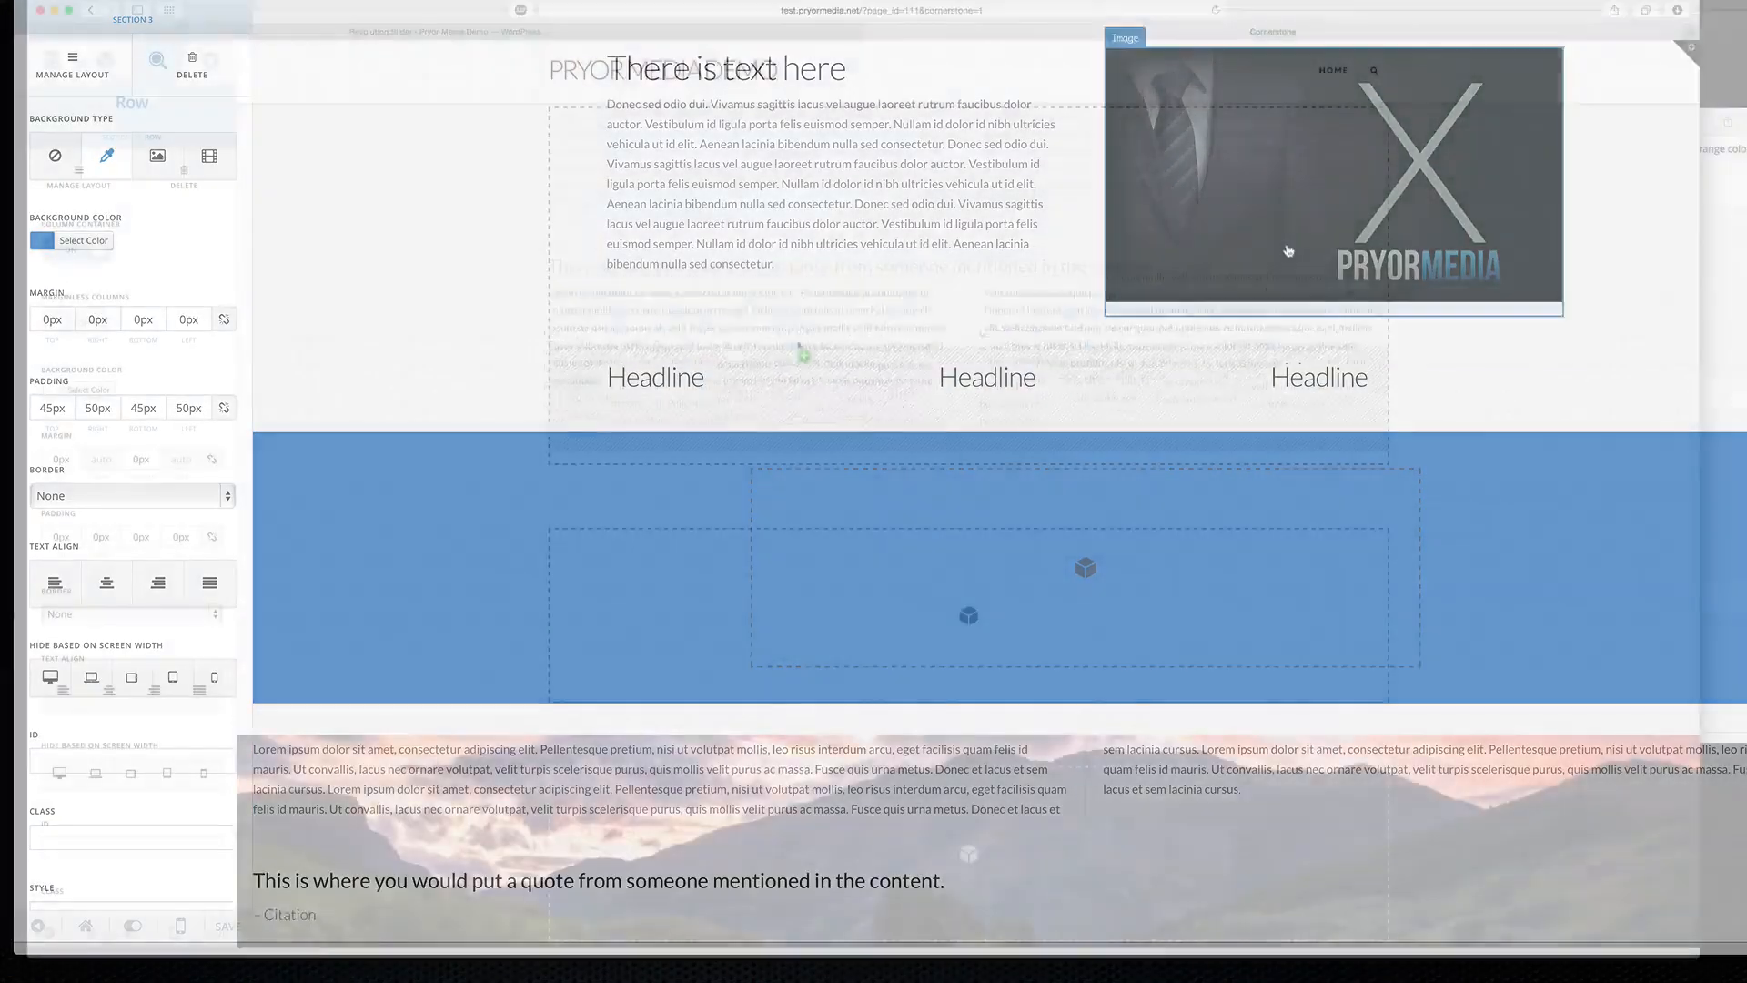
pyautogui.scroll(-5, 506, 327)
pyautogui.scroll(-2, 506, 326)
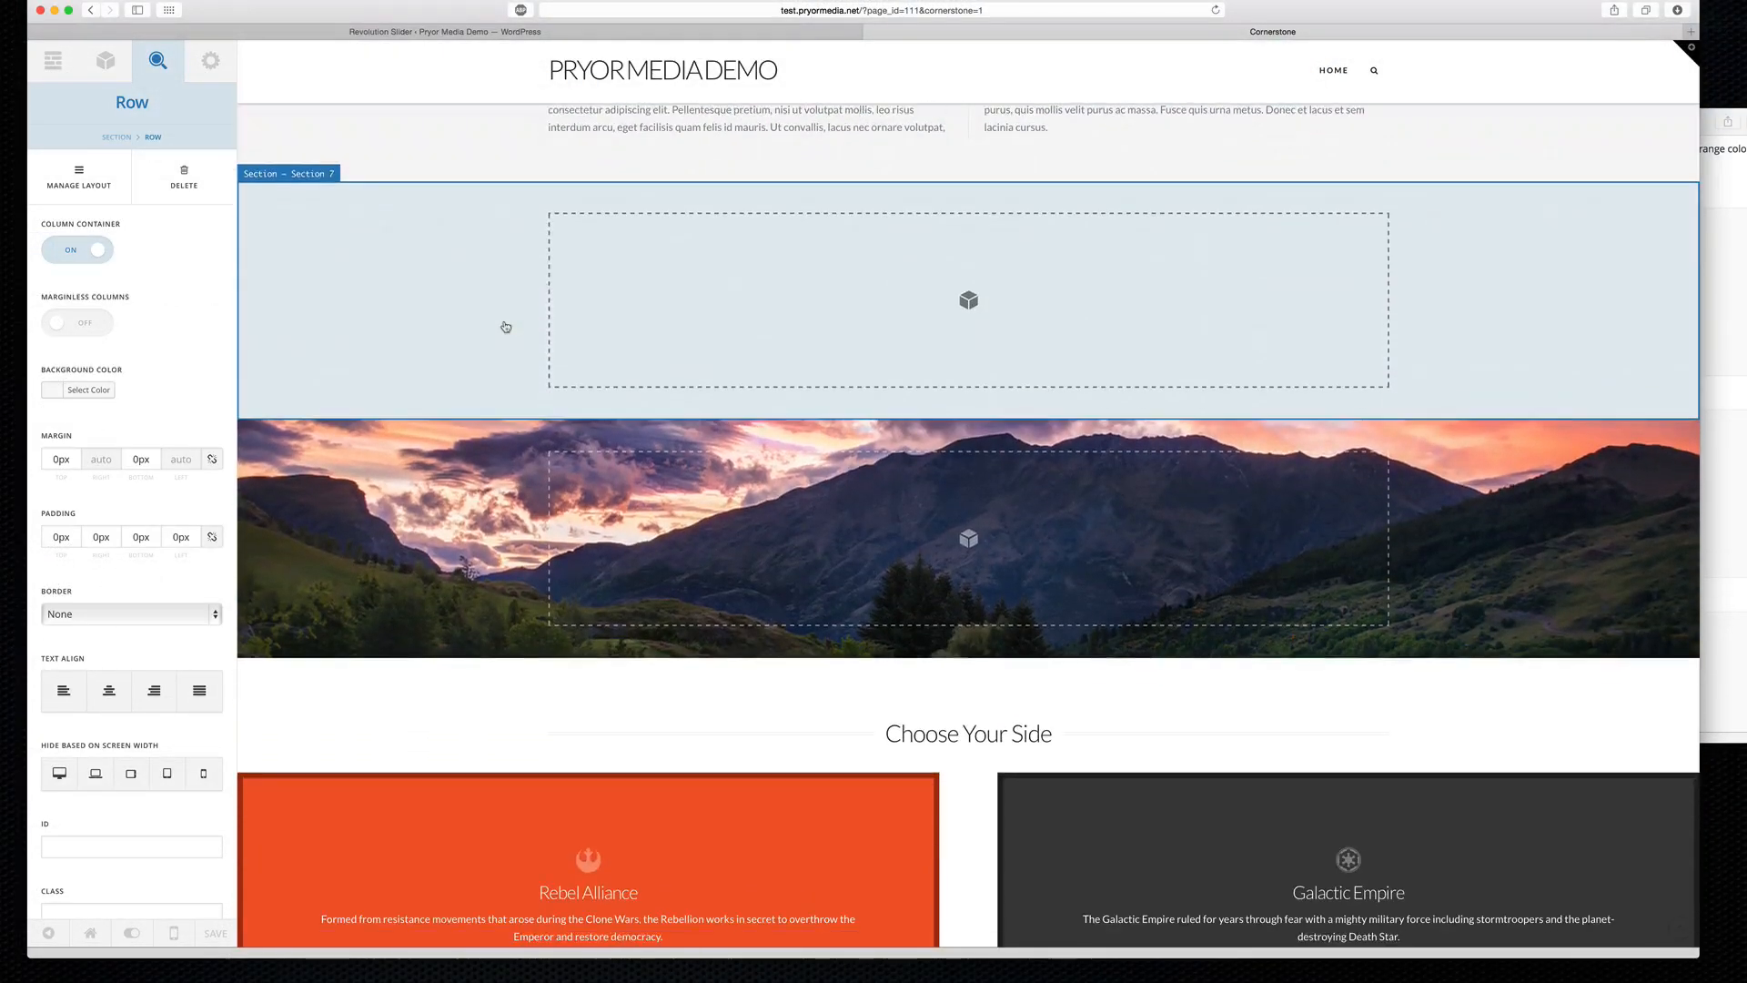
pyautogui.click(1734, 334)
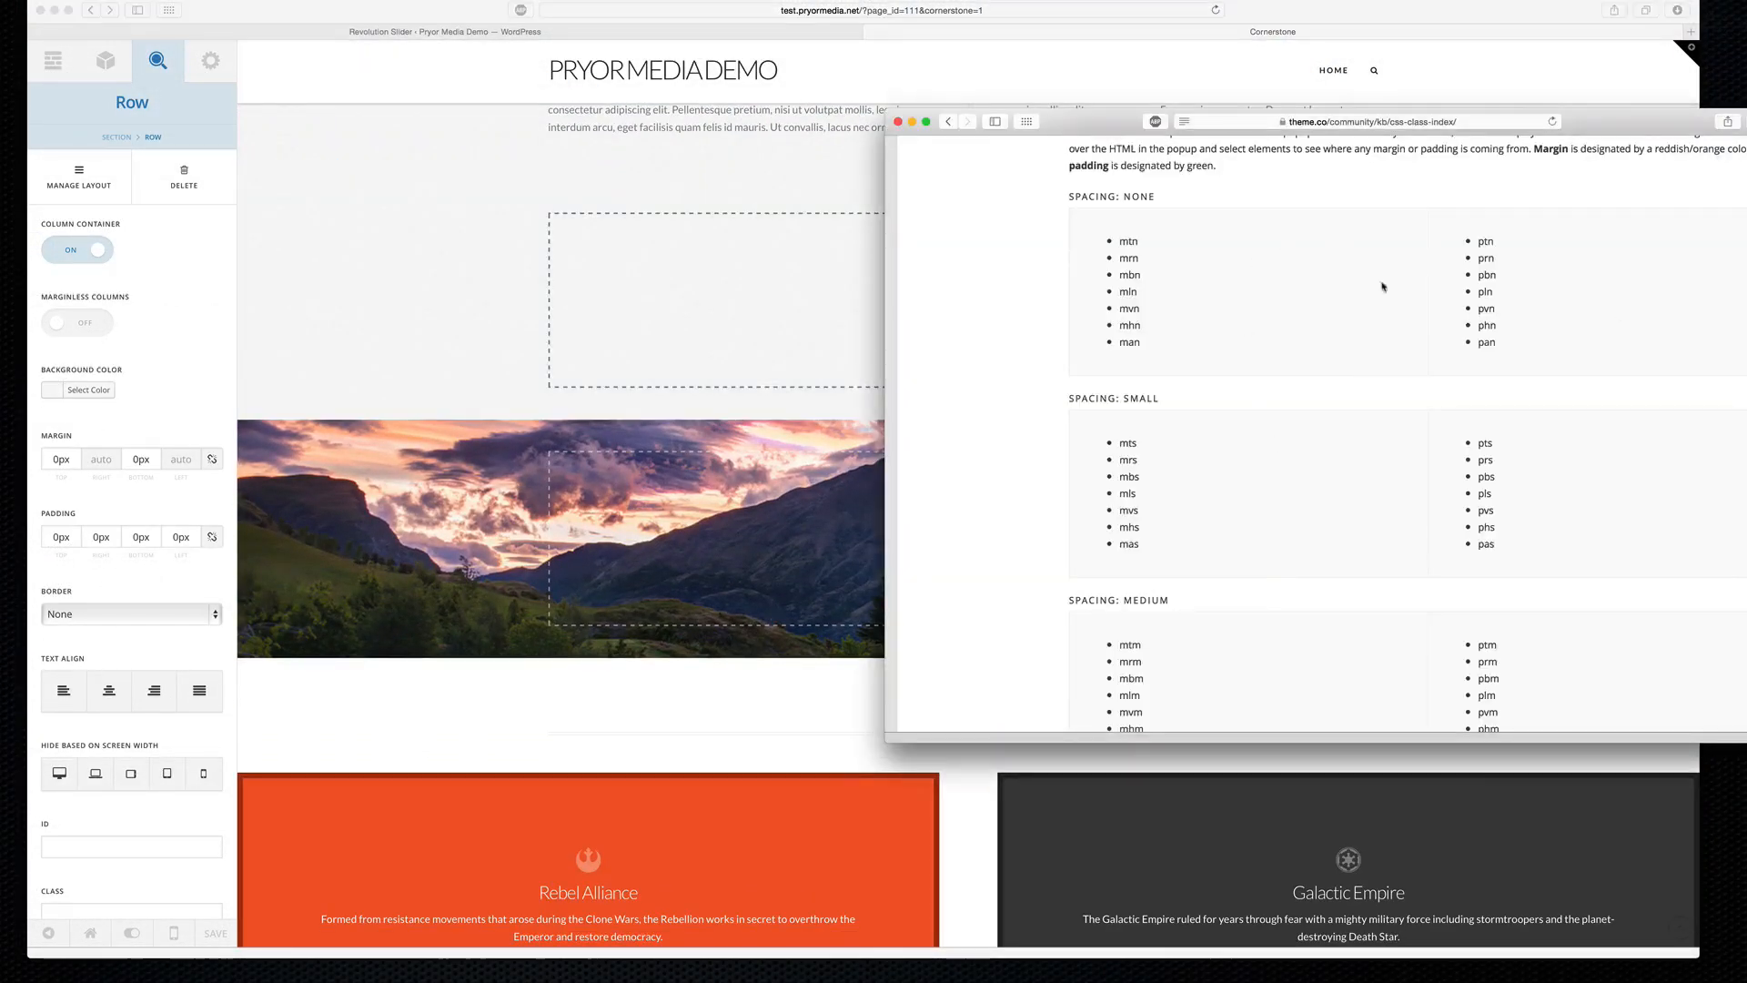
pyautogui.scroll(3, 1259, 312)
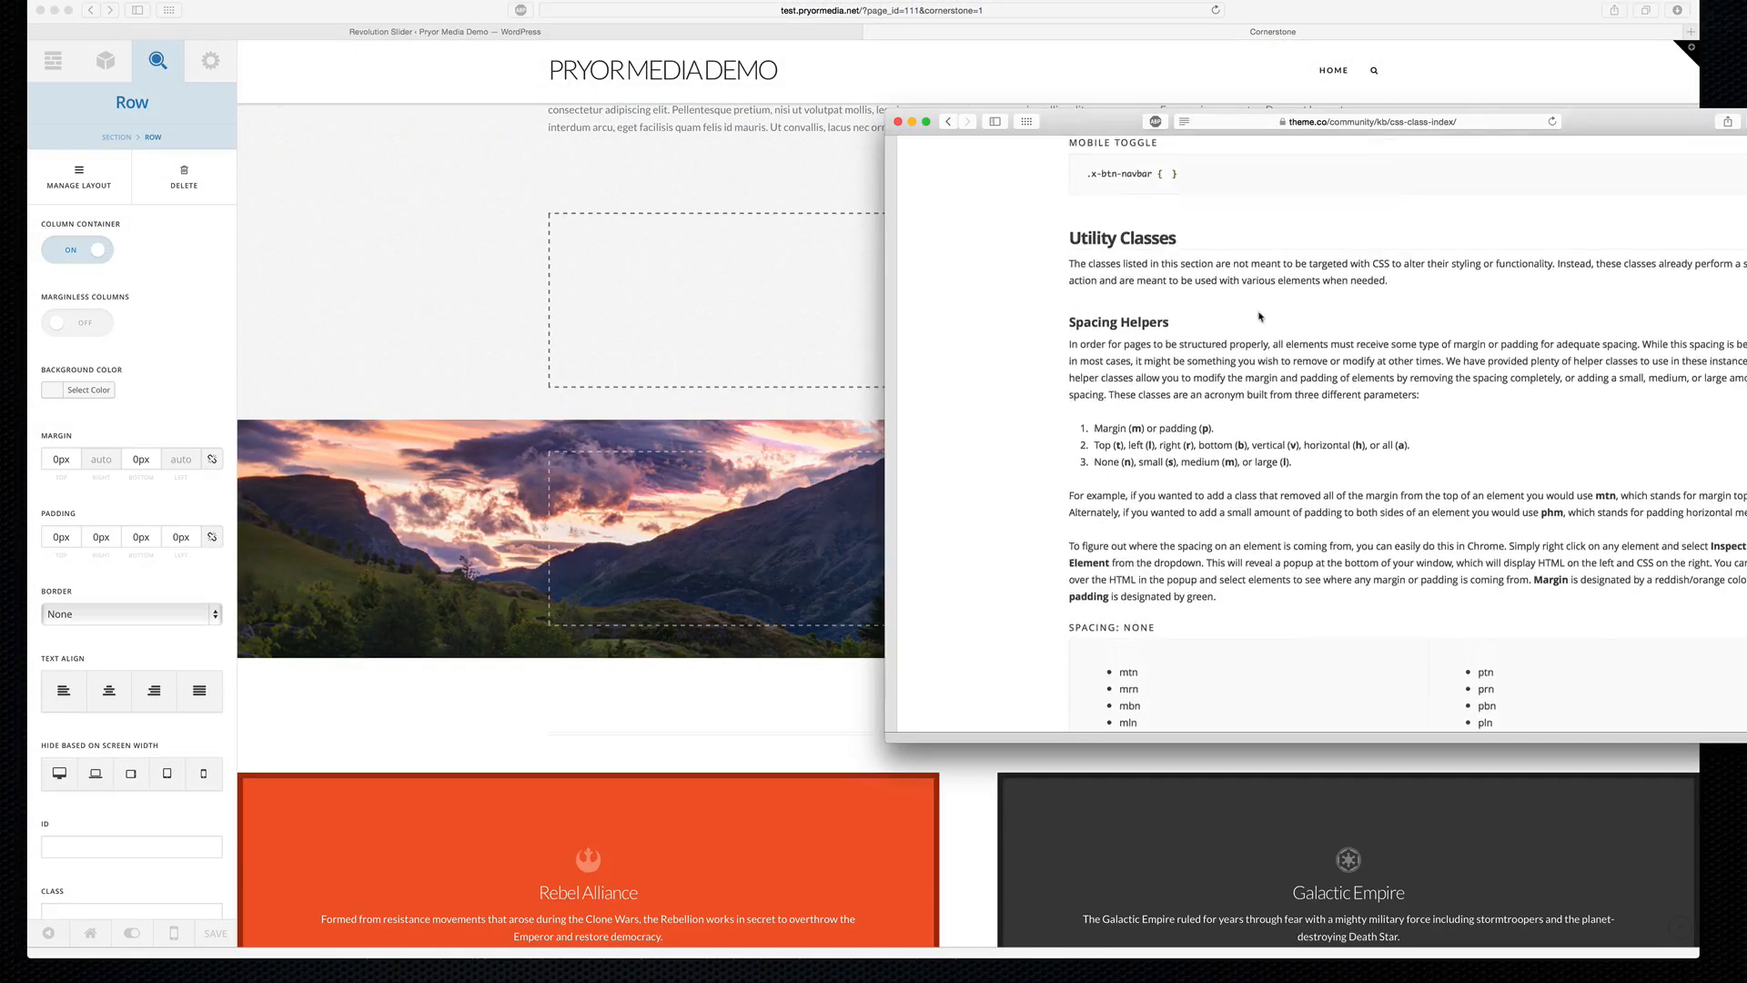
# Return from the Spacing Helpers explanation to the Cornerstone editor and save the page.
pyautogui.scroll(-2, 1074, 409)
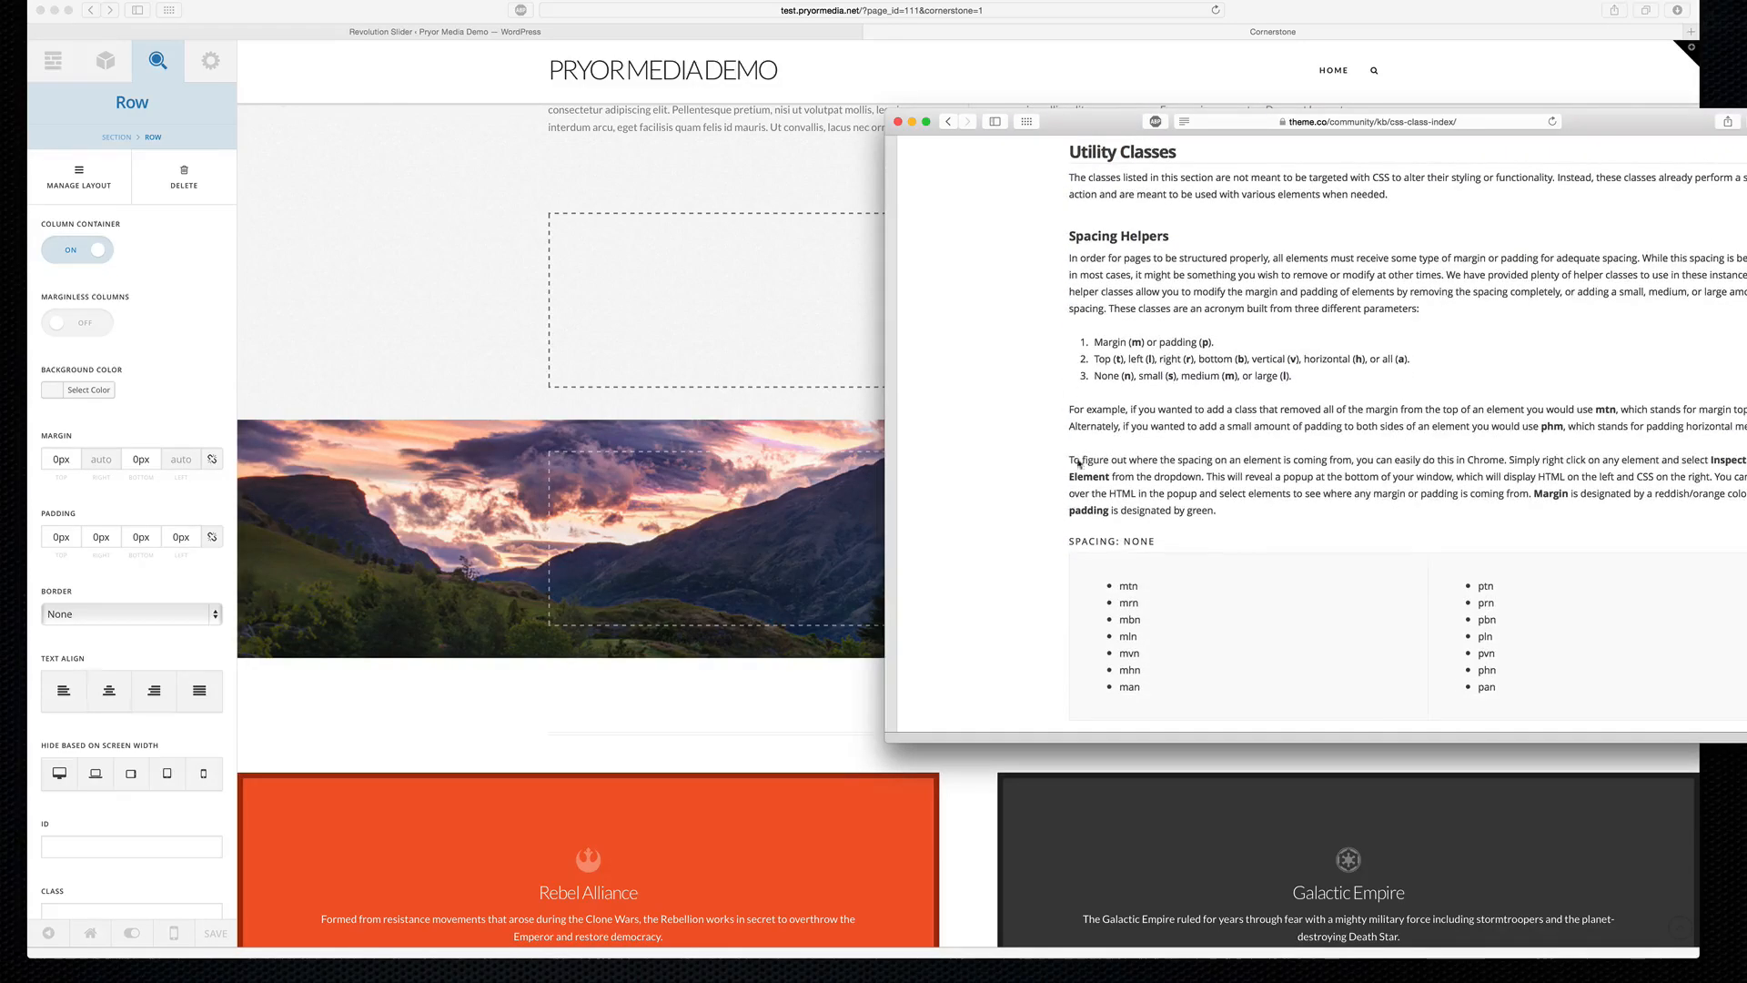
pyautogui.click(464, 332)
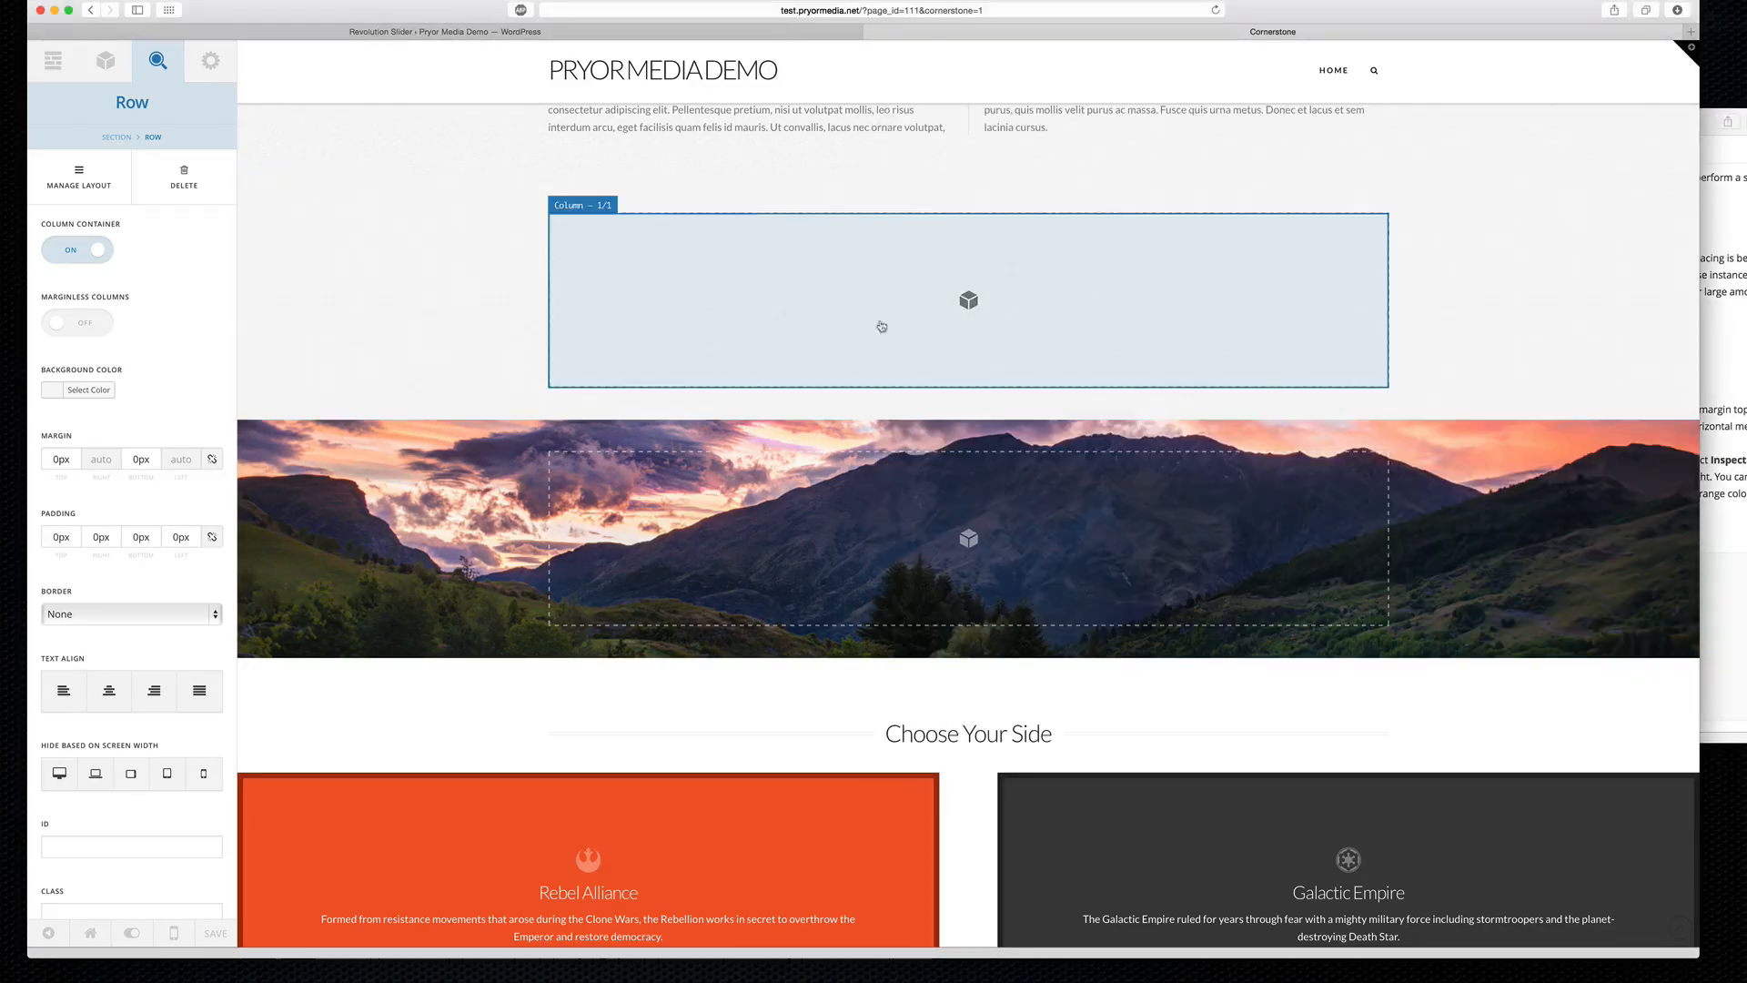
pyautogui.click(216, 932)
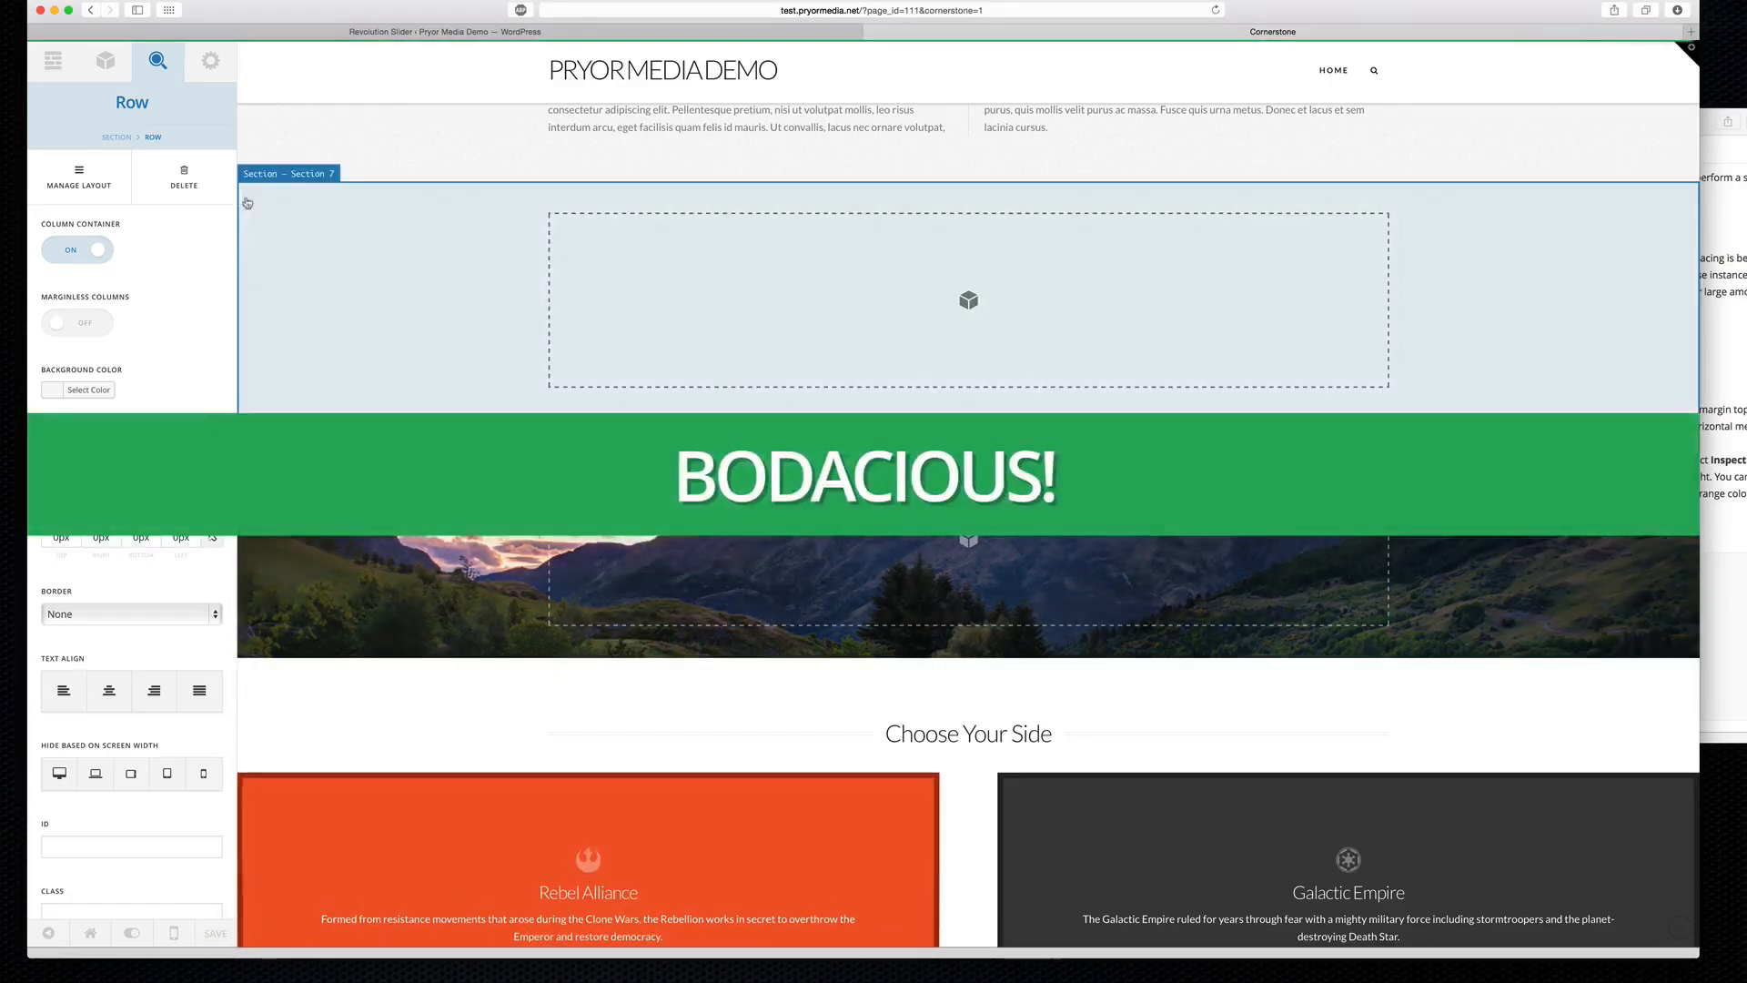
# Add an Image element to the empty column in Section 7, above the mountain landscape section.
pyautogui.click(105, 60)
pyautogui.scroll(-10, 183, 340)
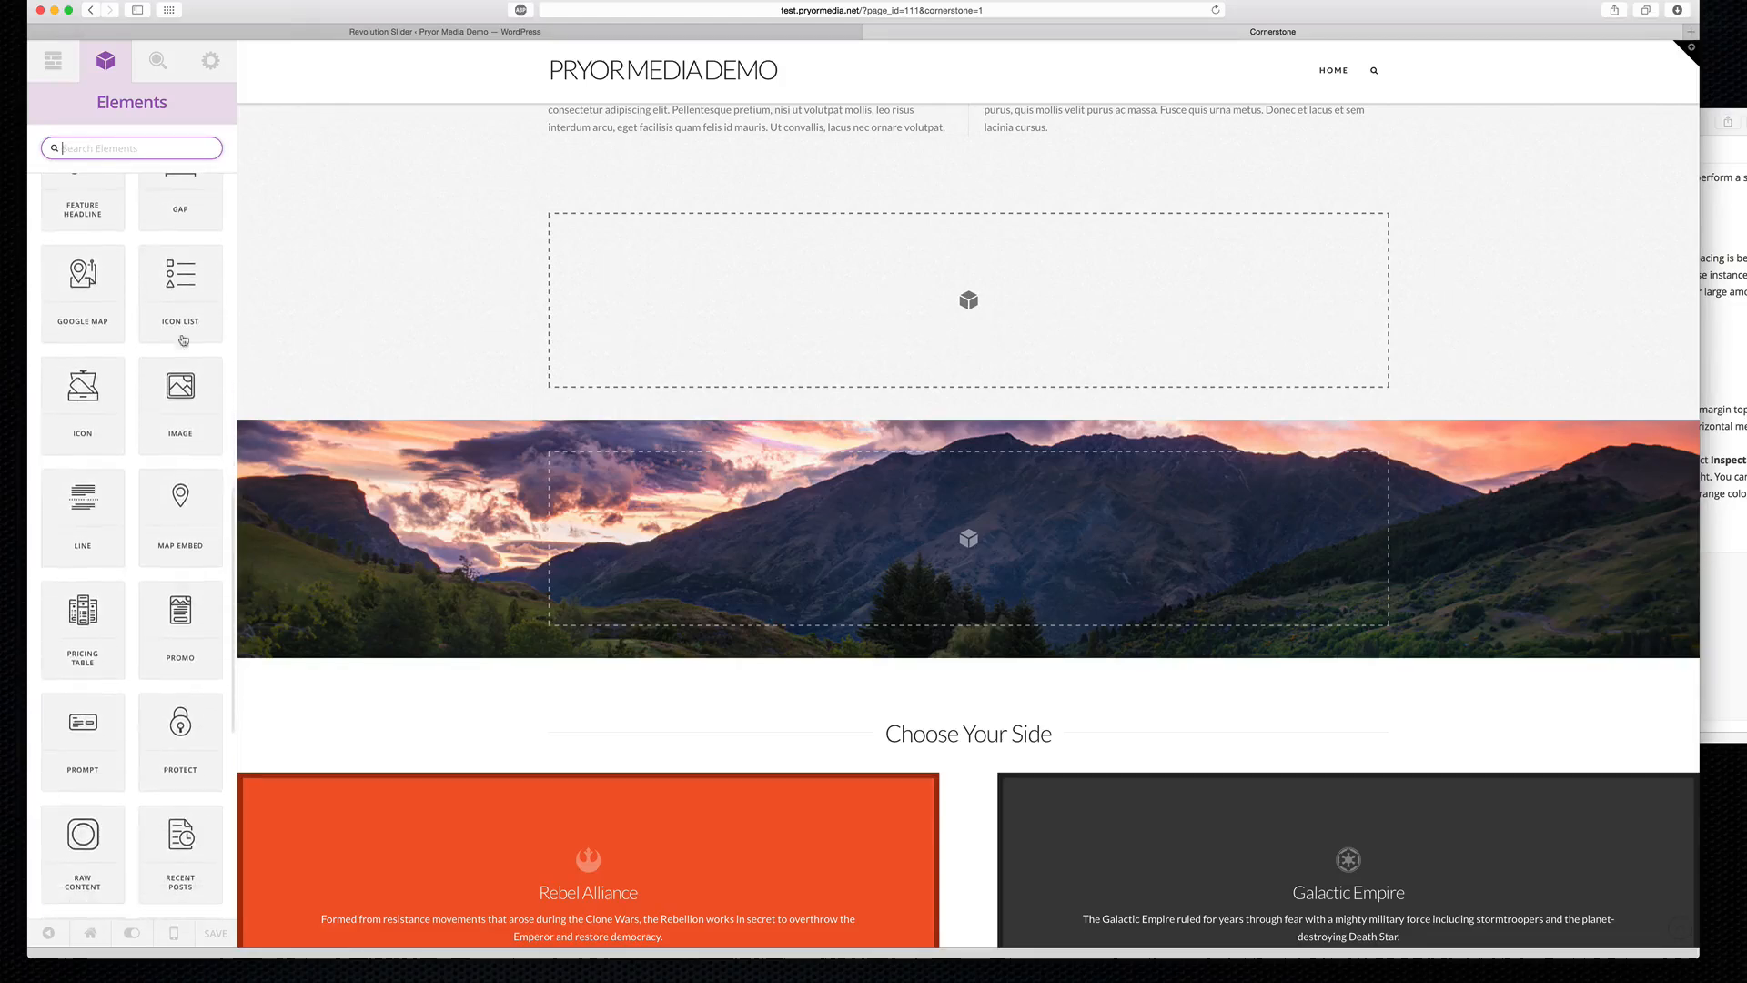
pyautogui.moveTo(180, 386); pyautogui.dragTo(1061, 229)
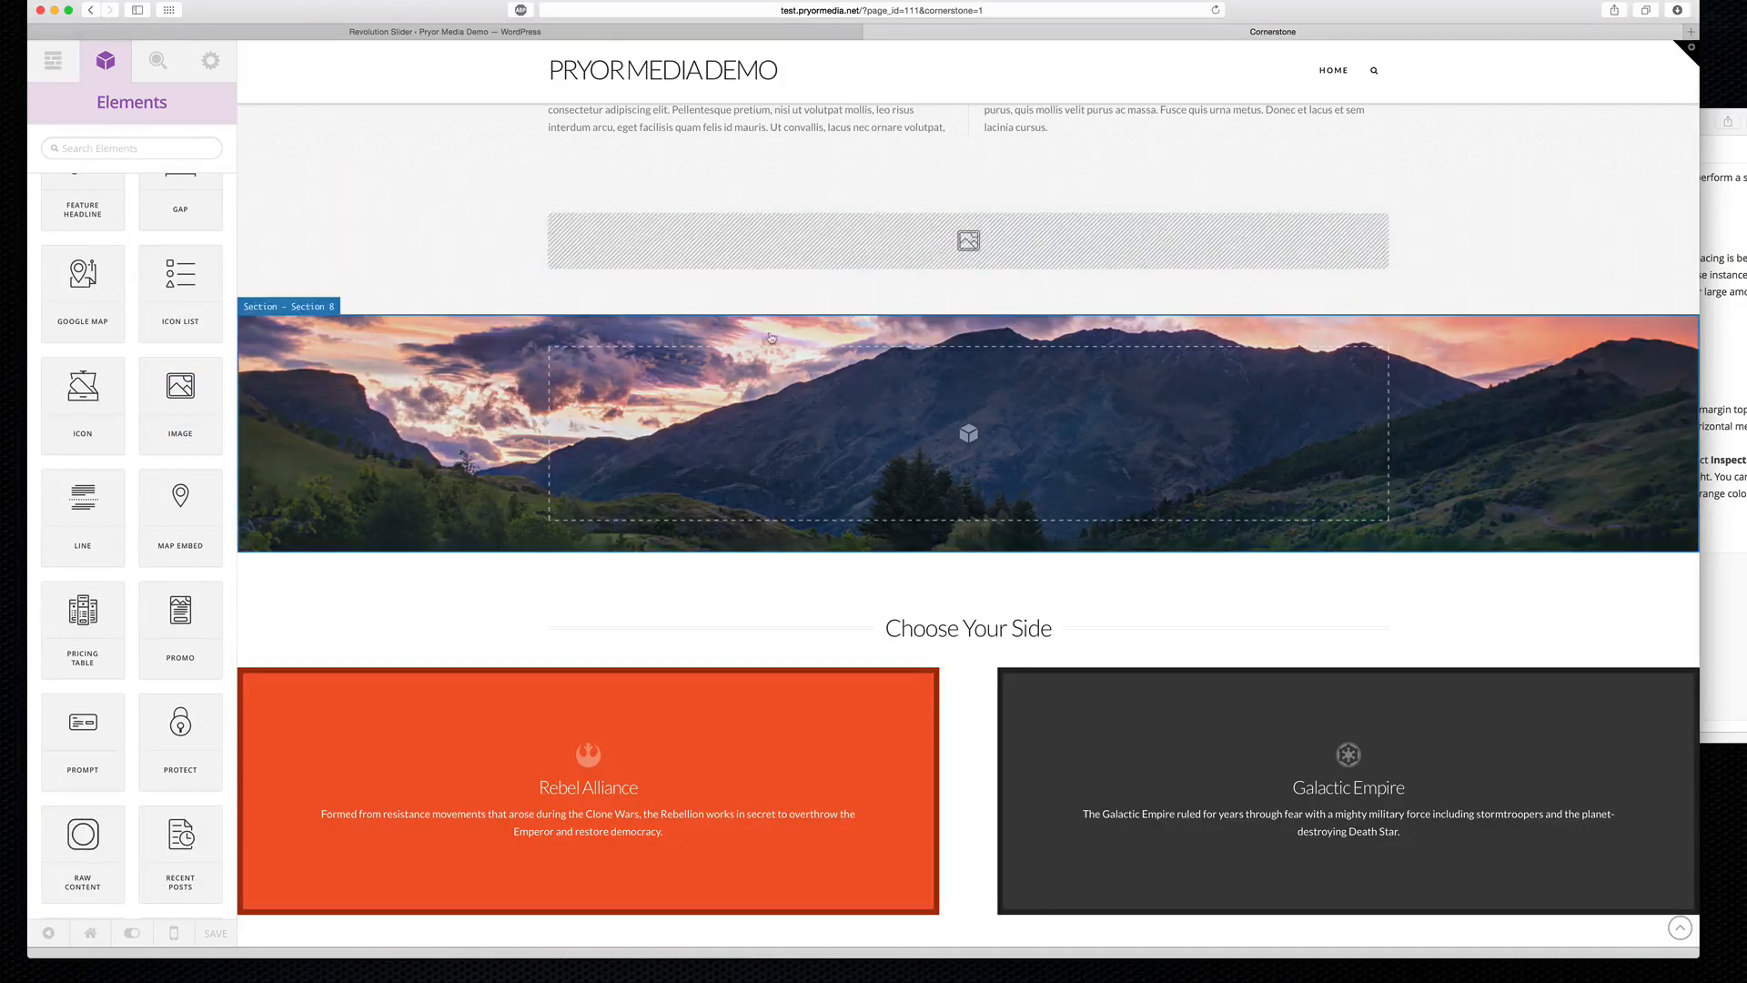
# Set the new Image element's source to X-pryor-media-video-image.jpg from the Media Library.
pyautogui.click(856, 259)
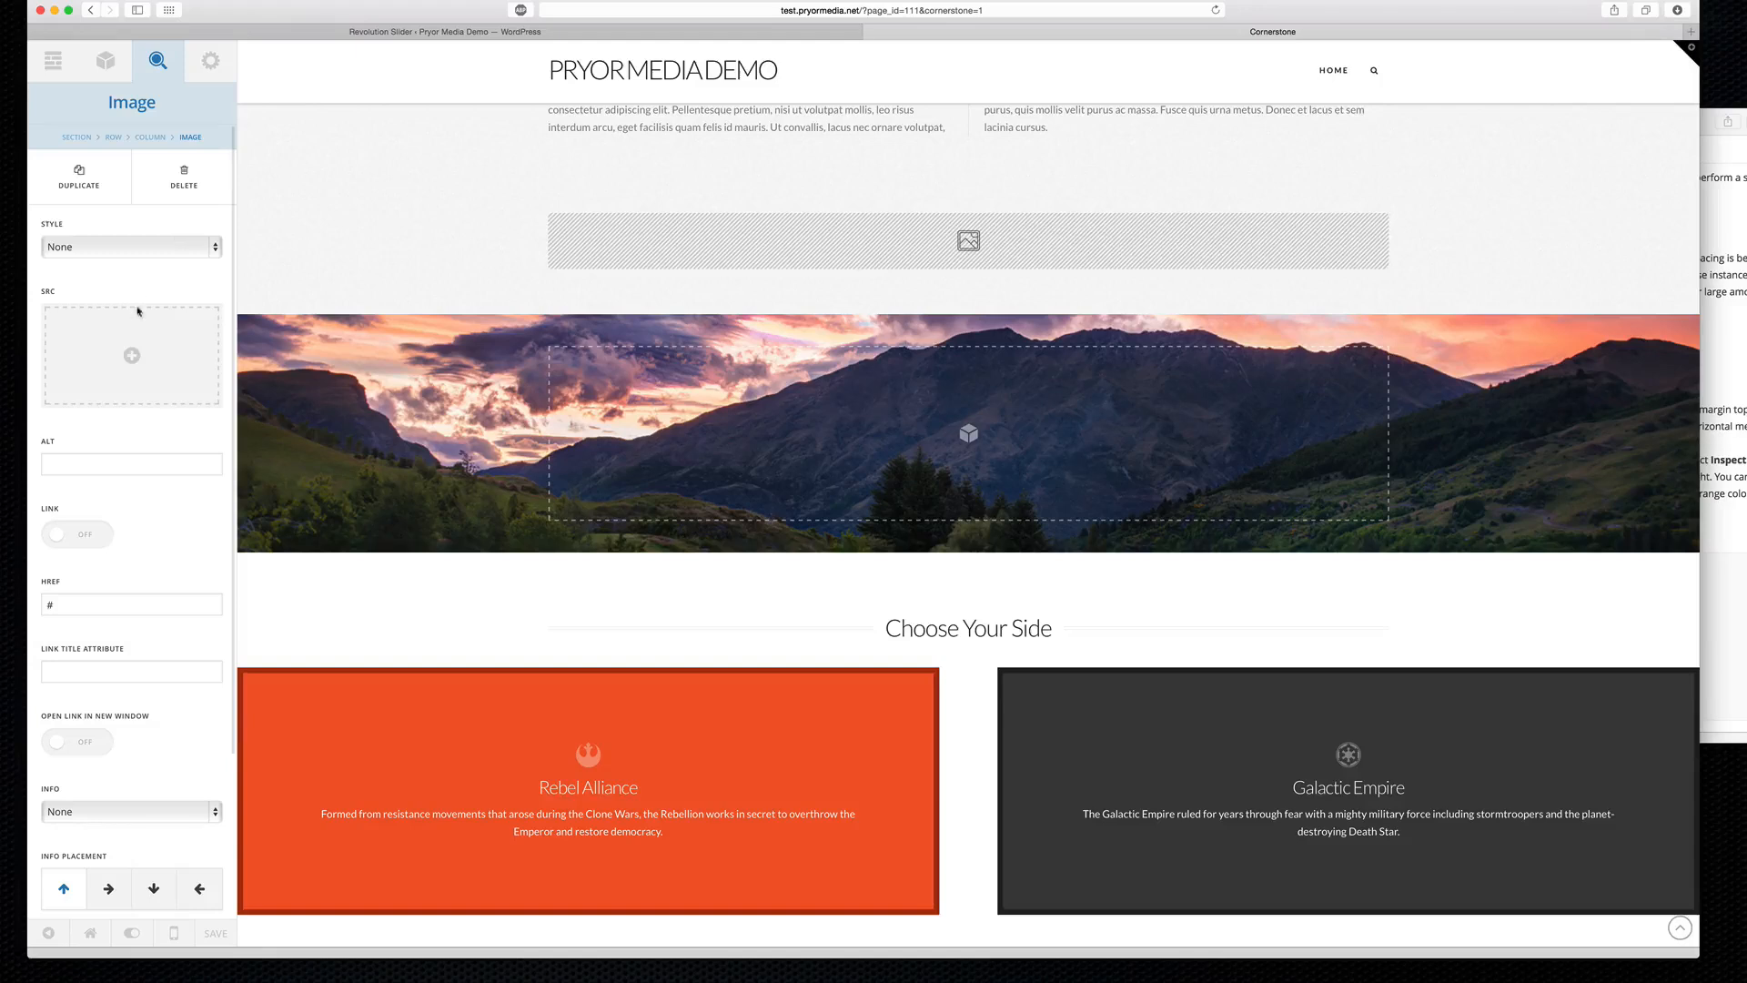
pyautogui.click(135, 357)
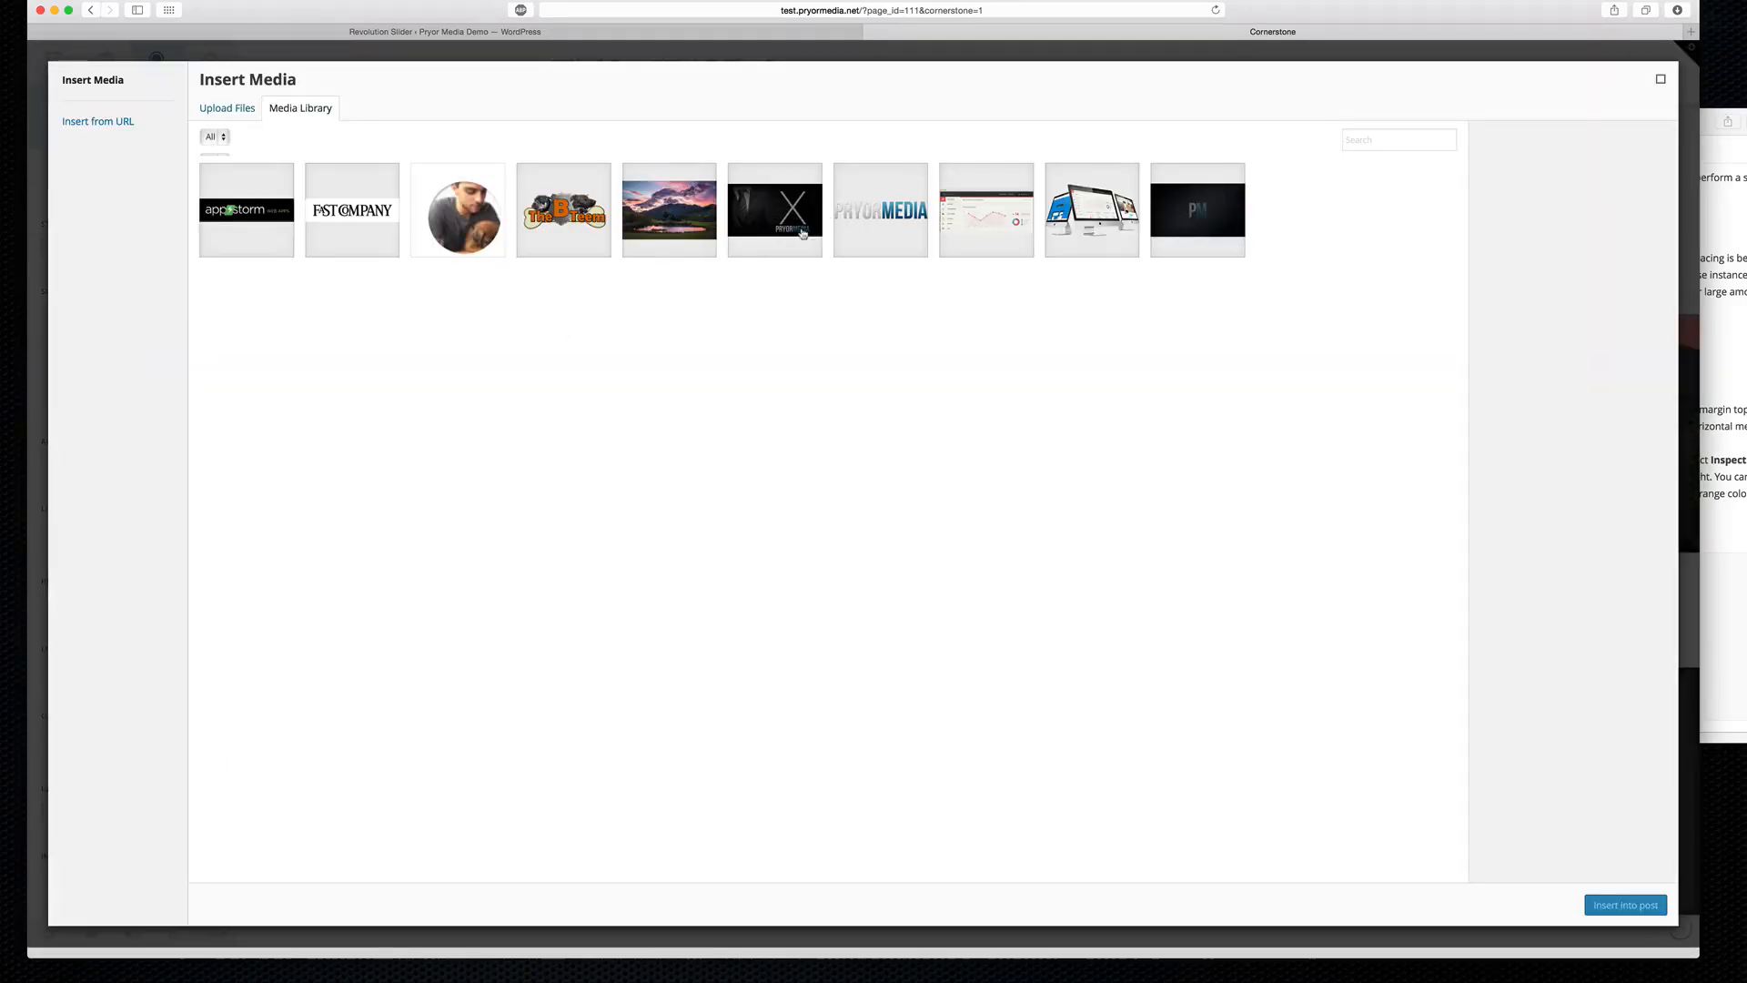
pyautogui.click(1089, 221)
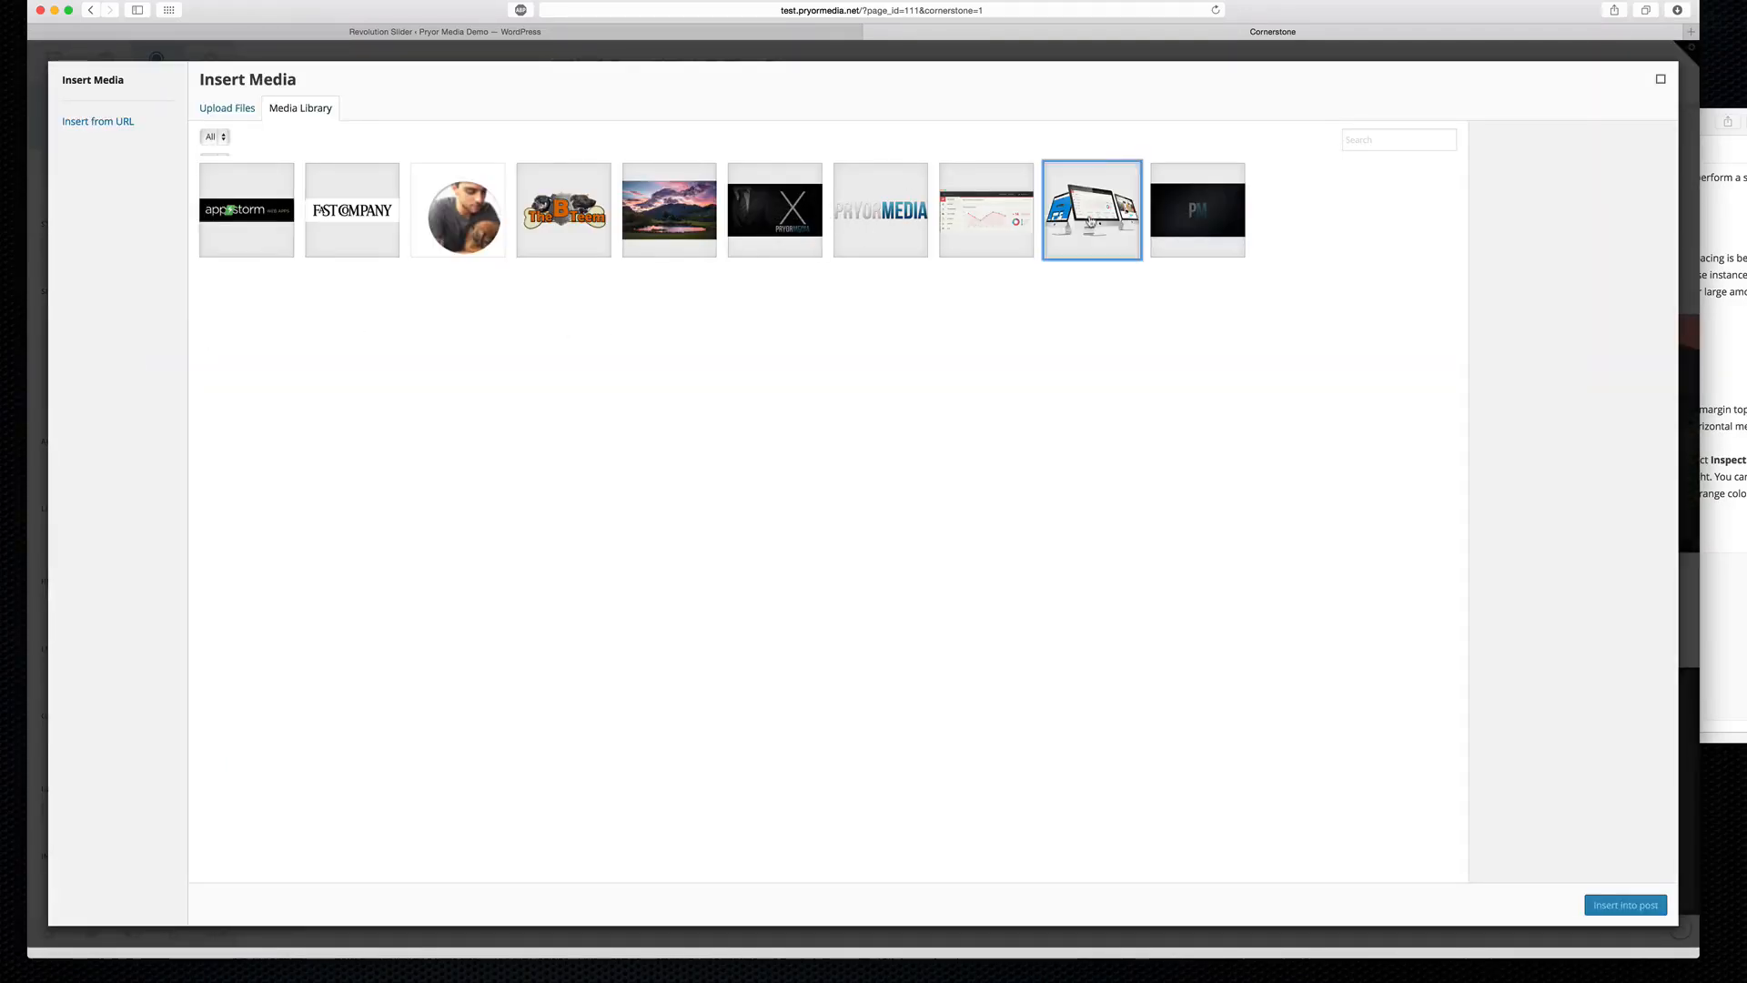
pyautogui.click(821, 208)
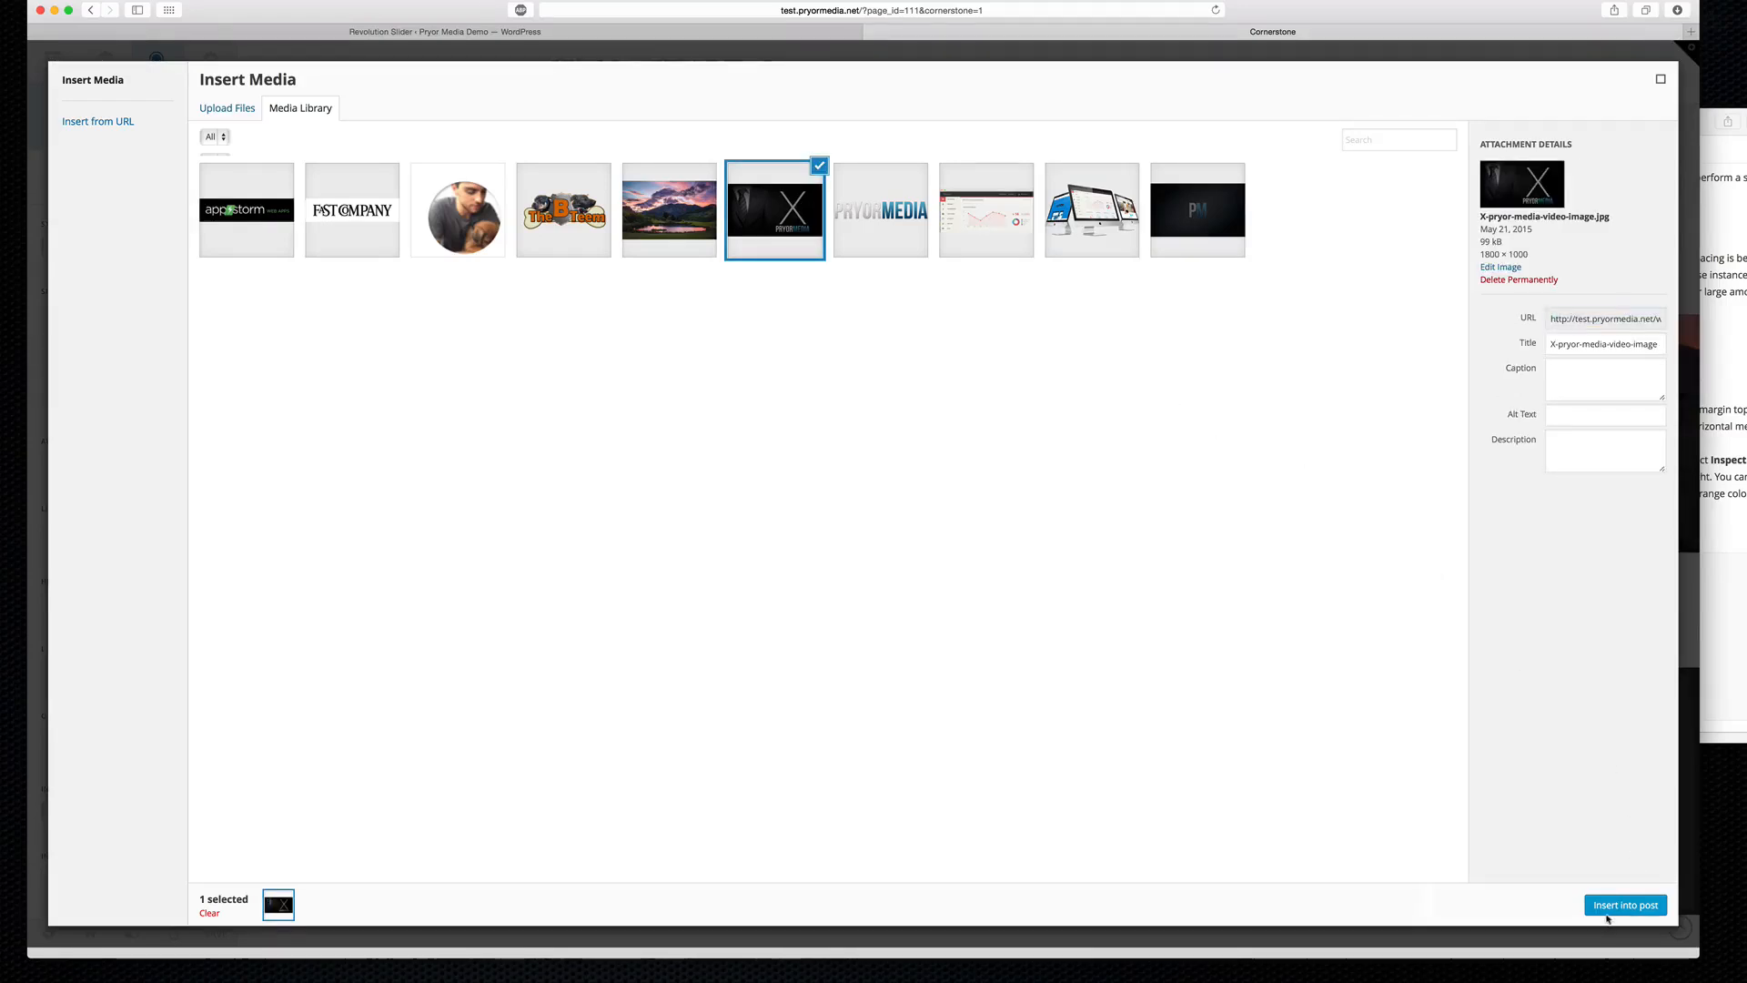
pyautogui.click(1607, 912)
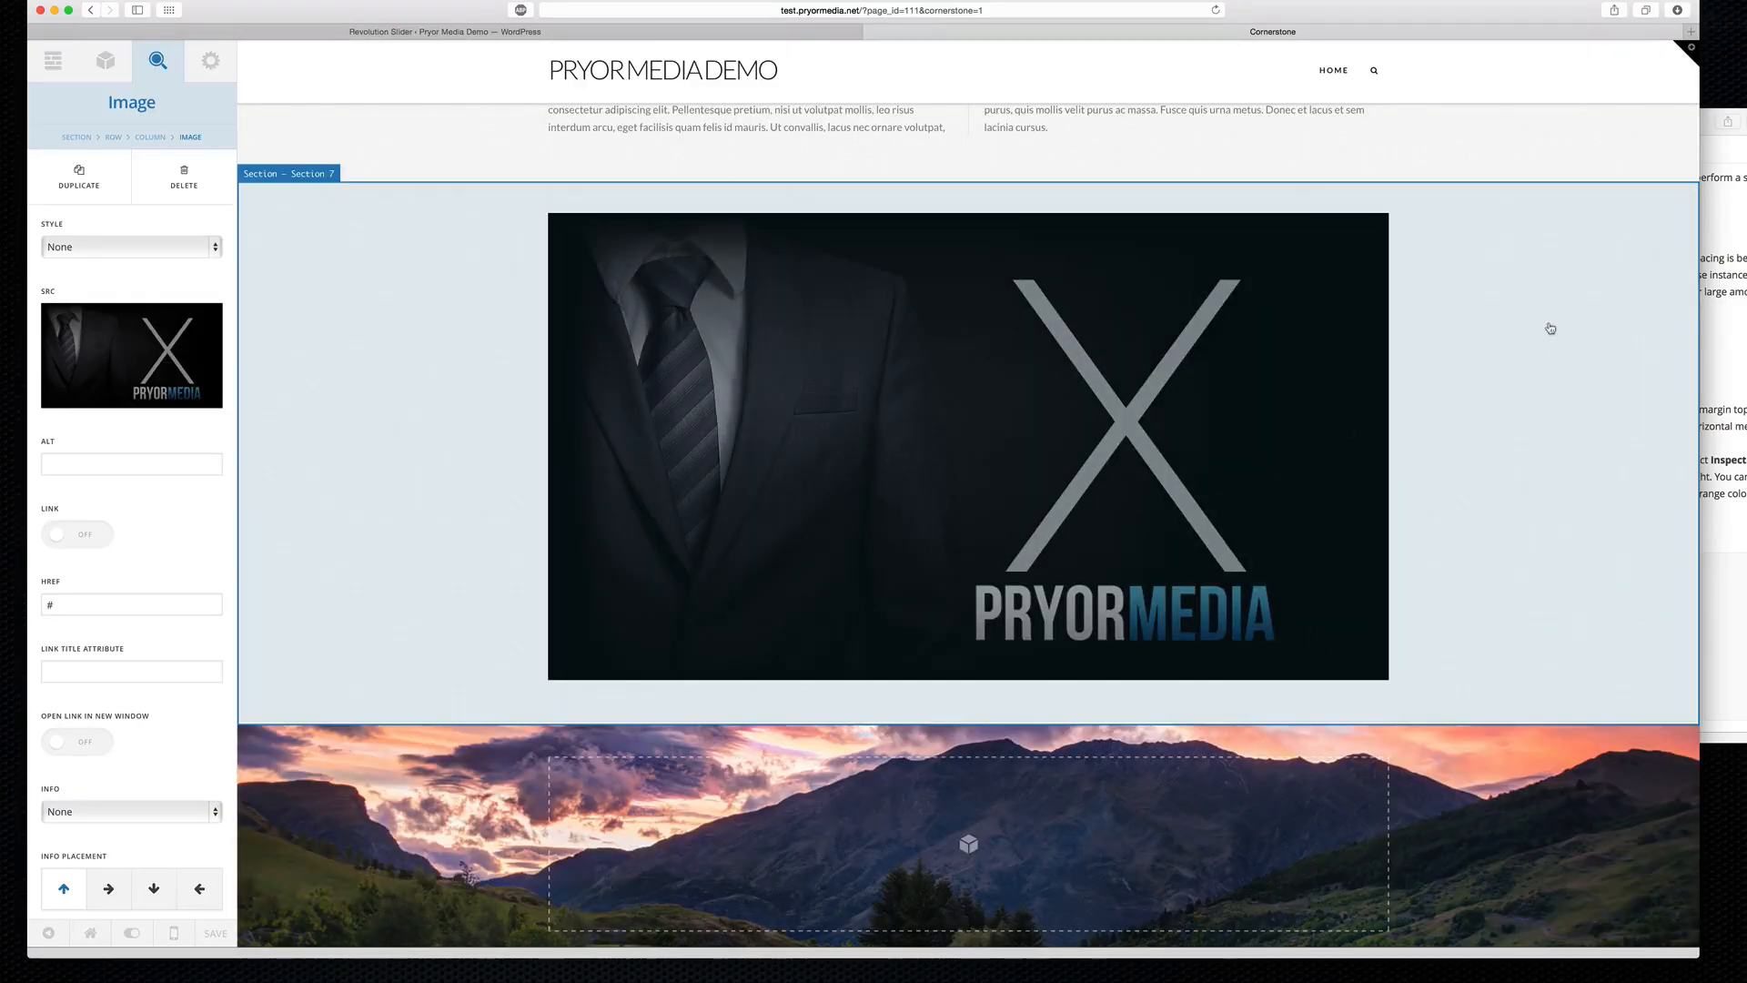
# Compare the Image element's settings with the margin and padding settings of its surrounding Section 7.
pyautogui.scroll(-5, 1613, 495)
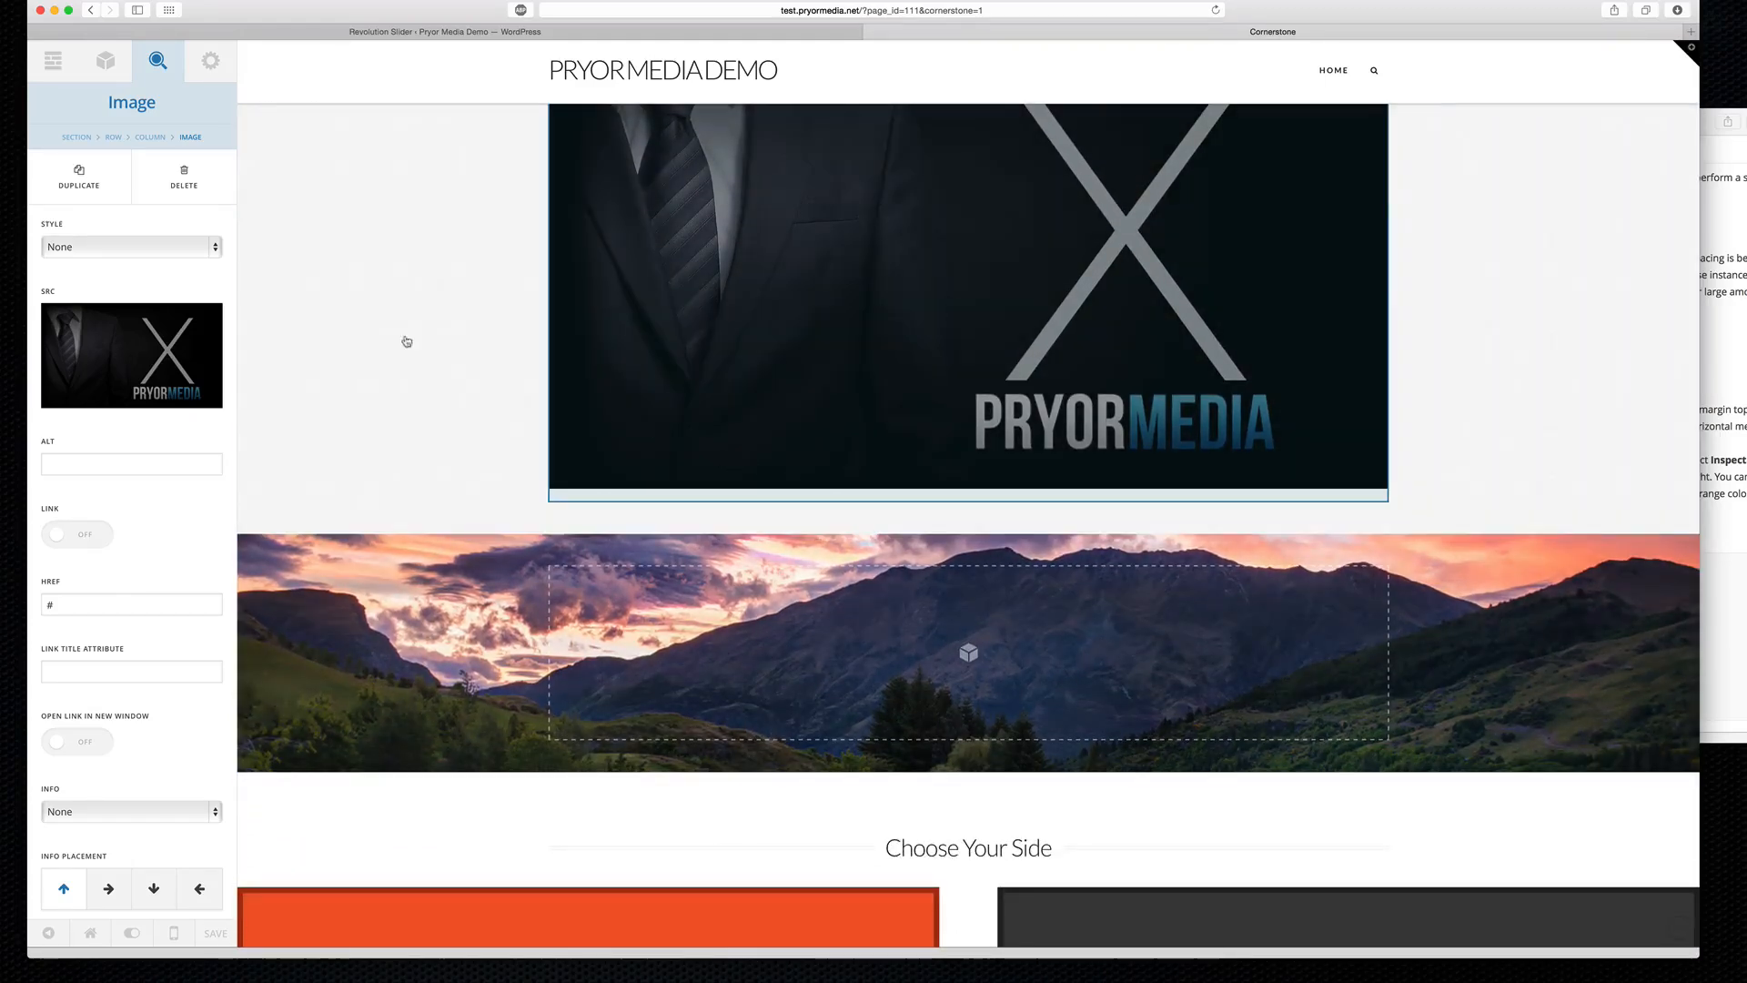
pyautogui.click(301, 309)
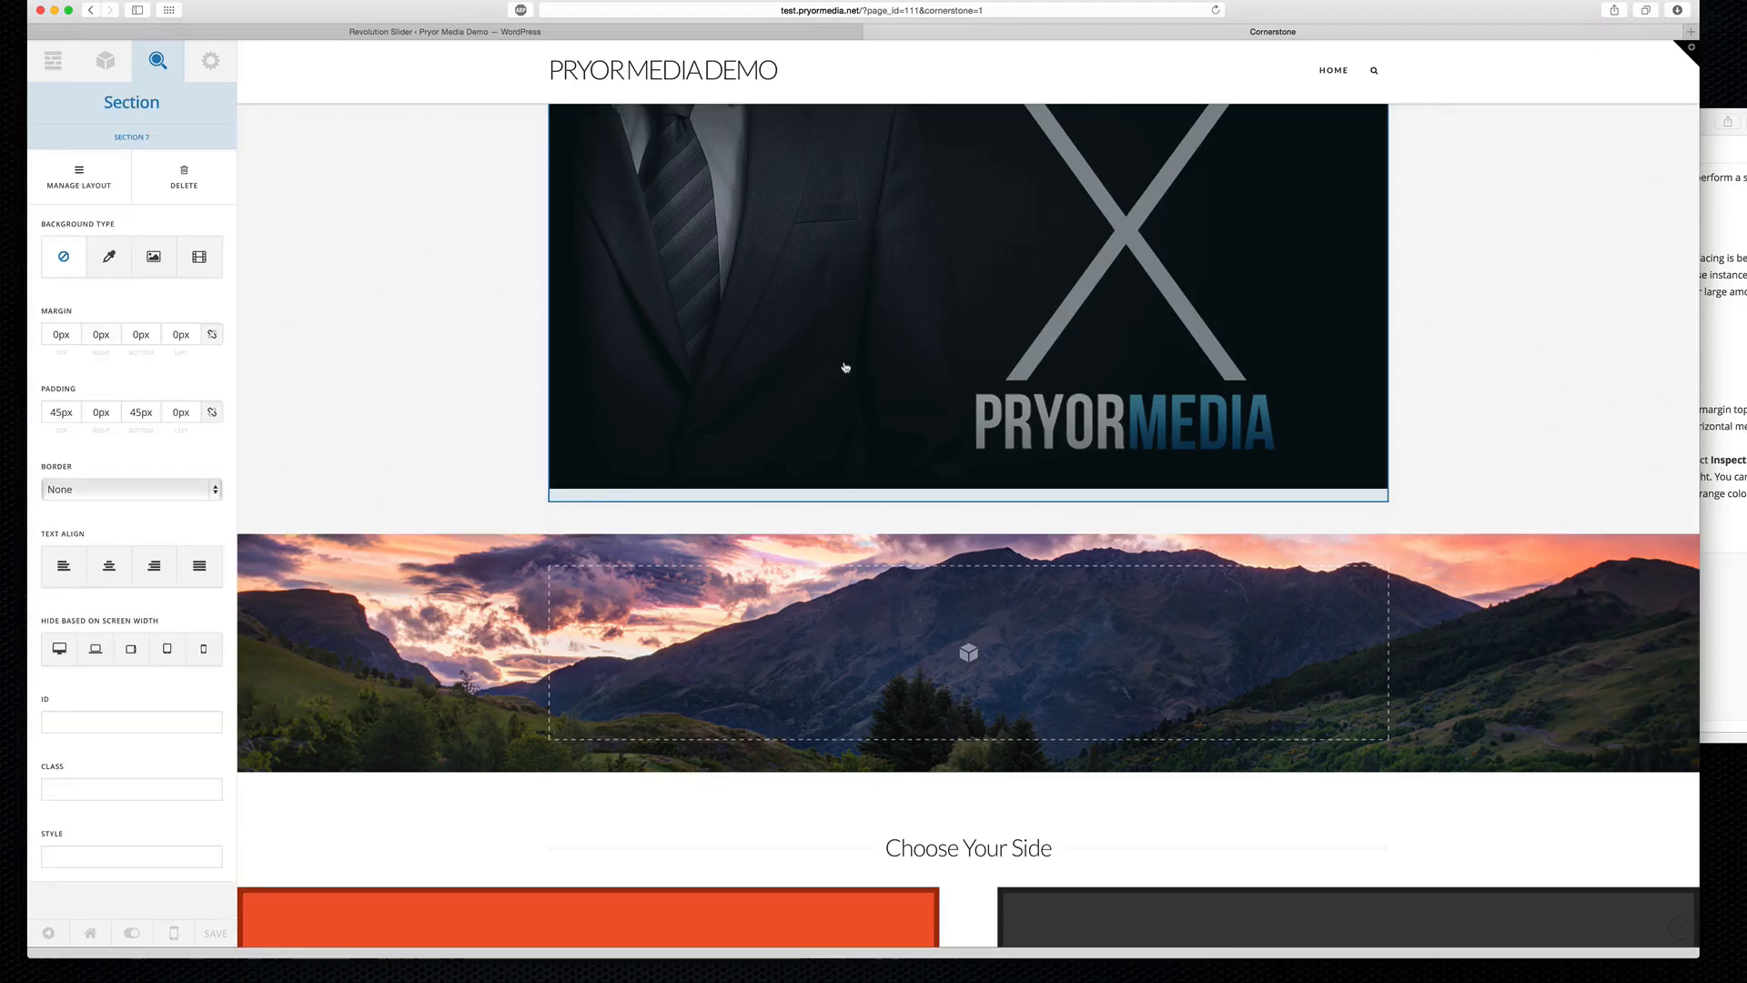
pyautogui.click(846, 368)
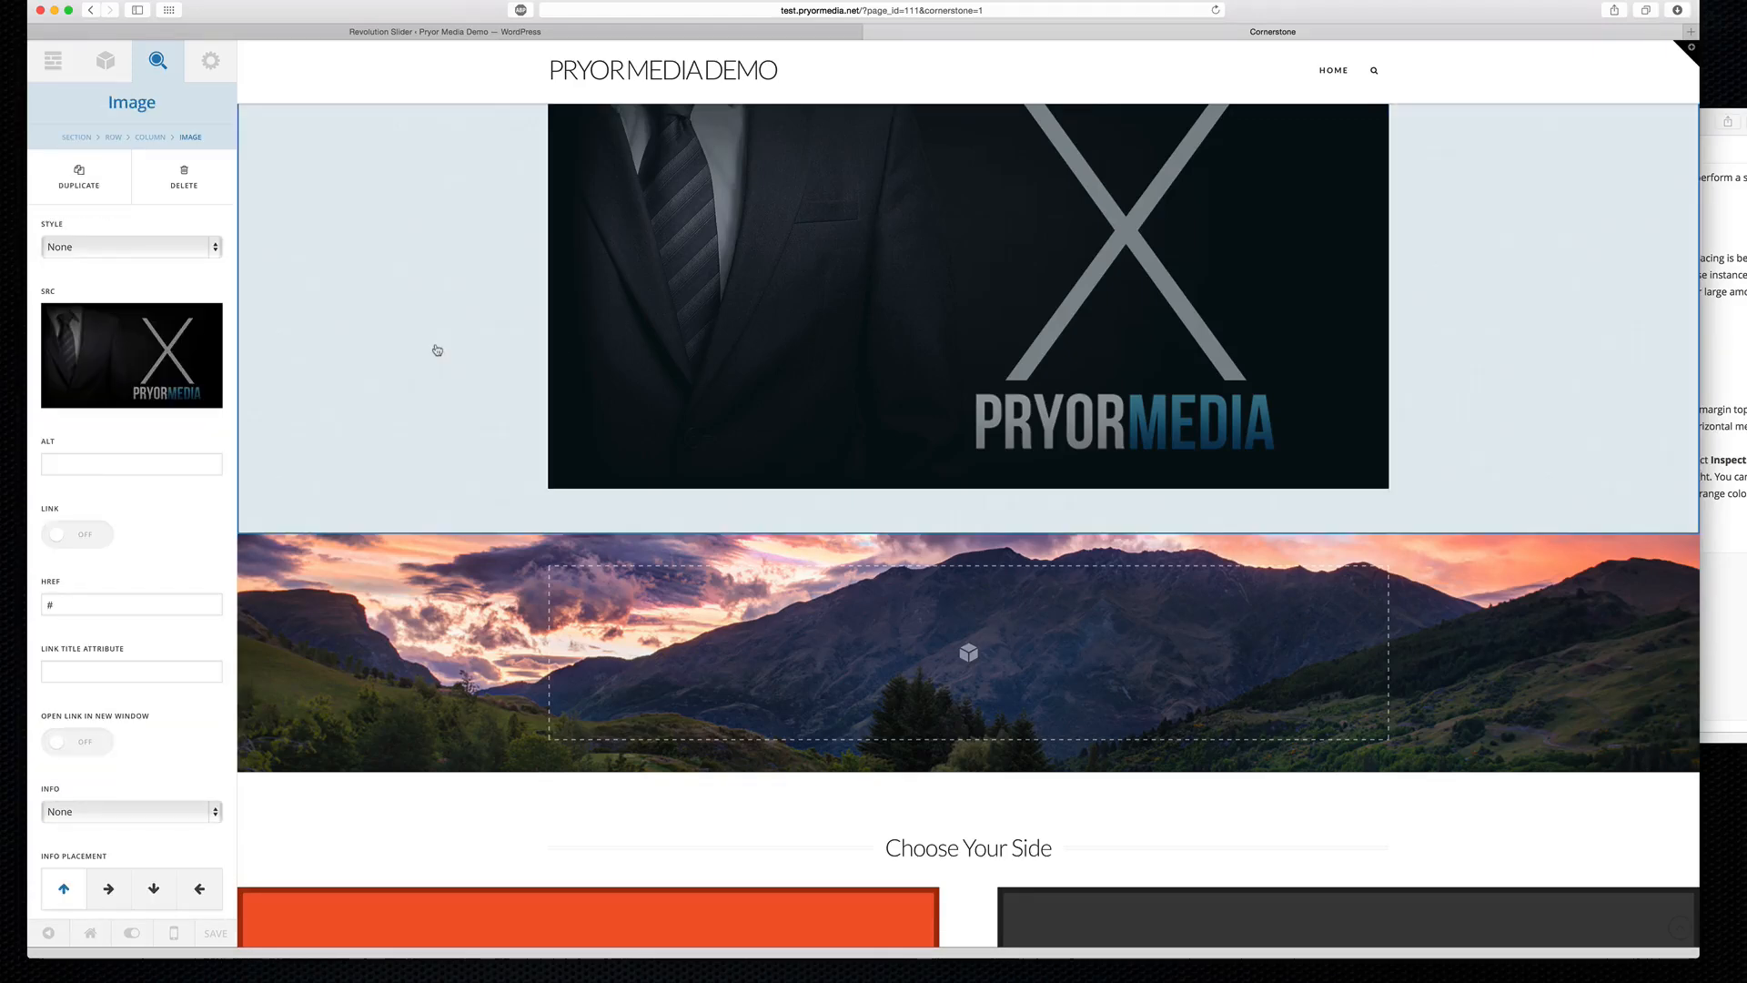
pyautogui.click(435, 352)
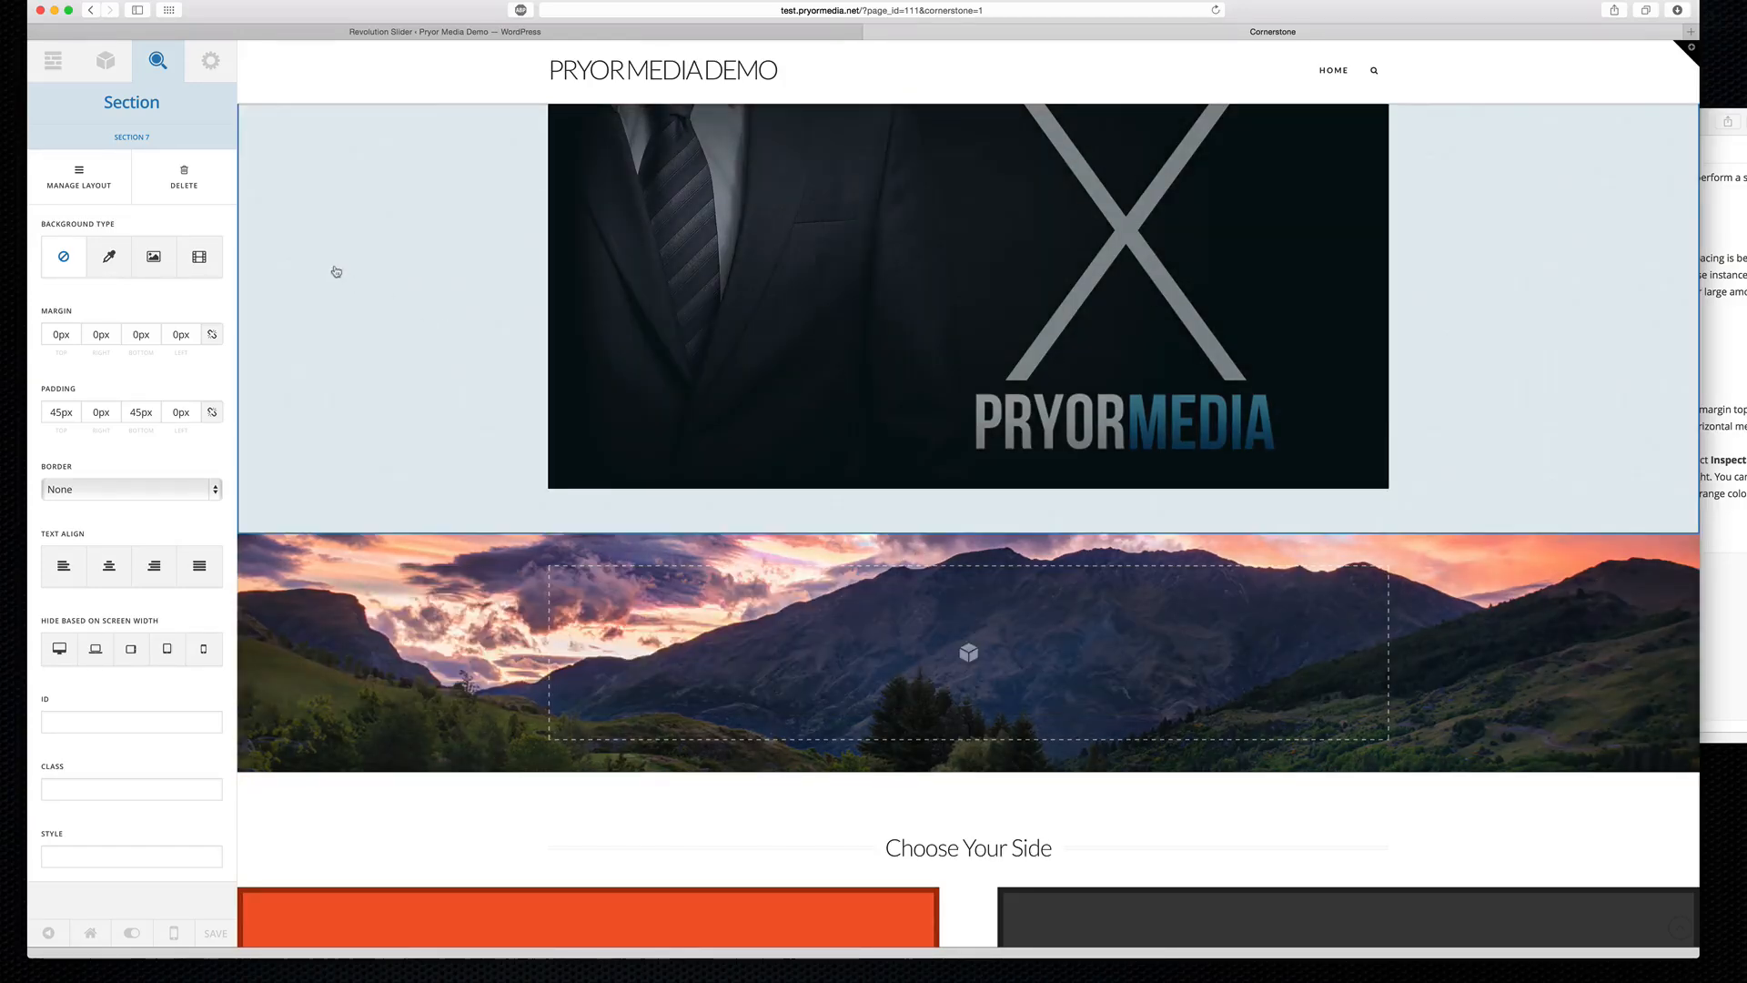
# Try a top margin of 120px on Section 7 and restore it to 0px.
pyautogui.scroll(3, 419, 648)
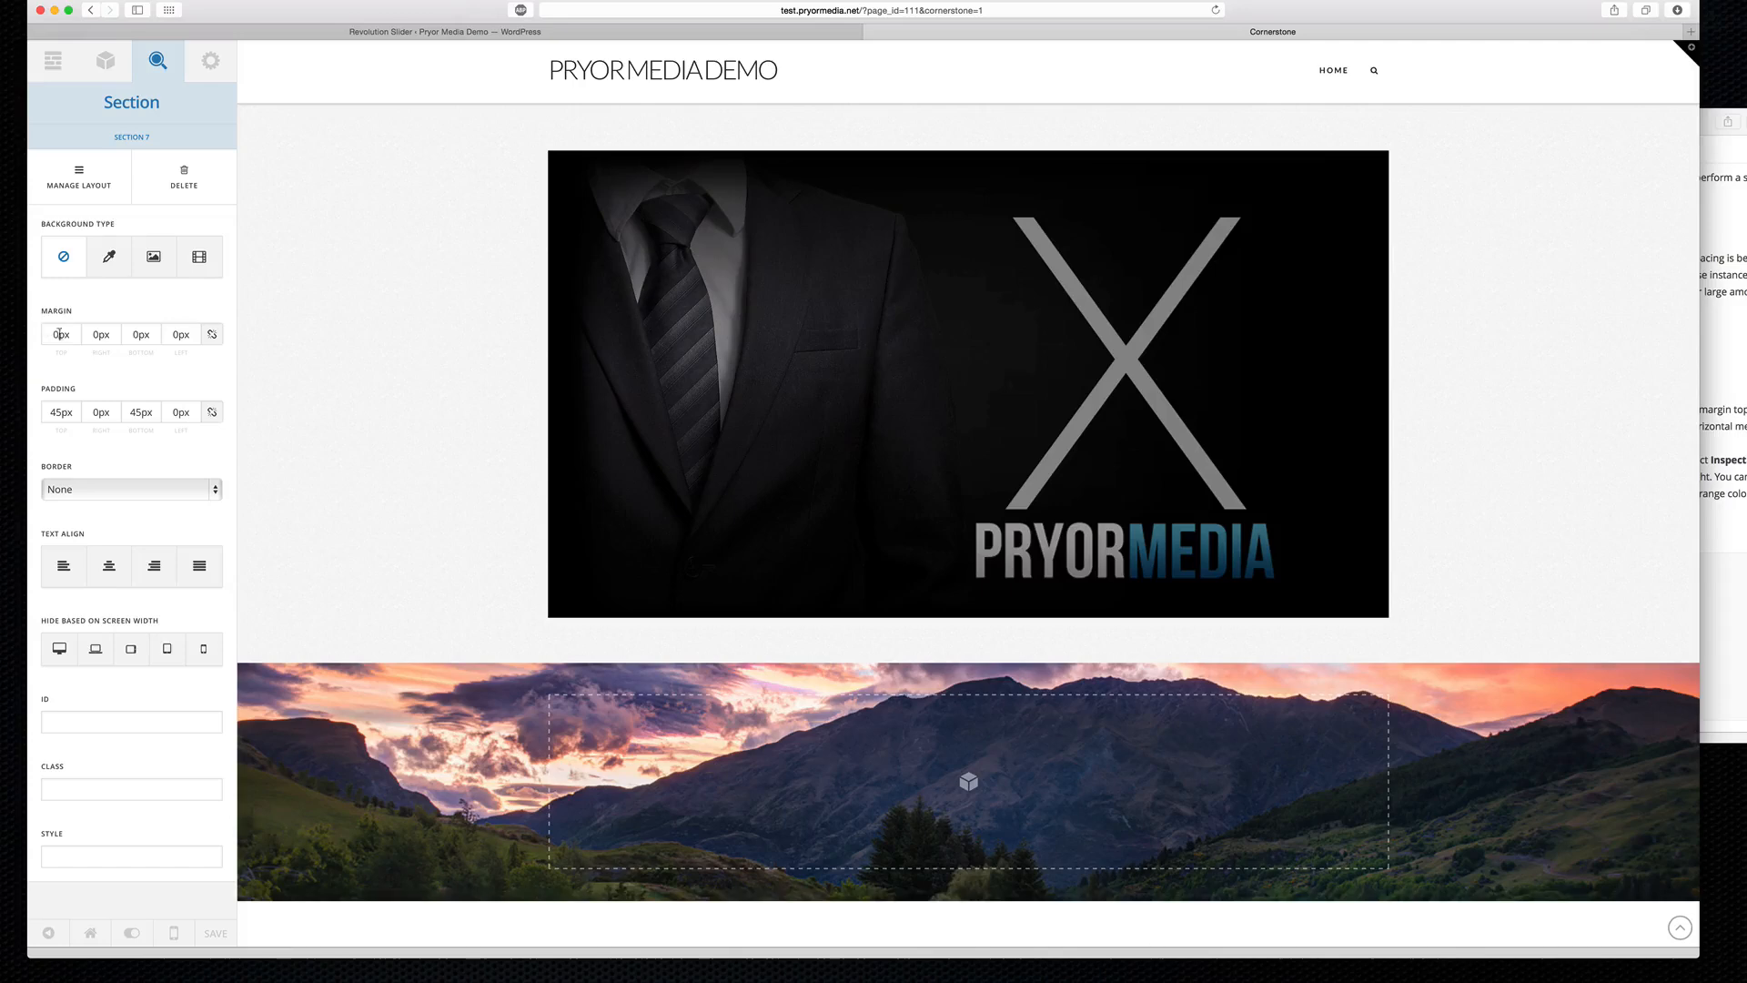
pyautogui.click(59, 334)
pyautogui.write('12')
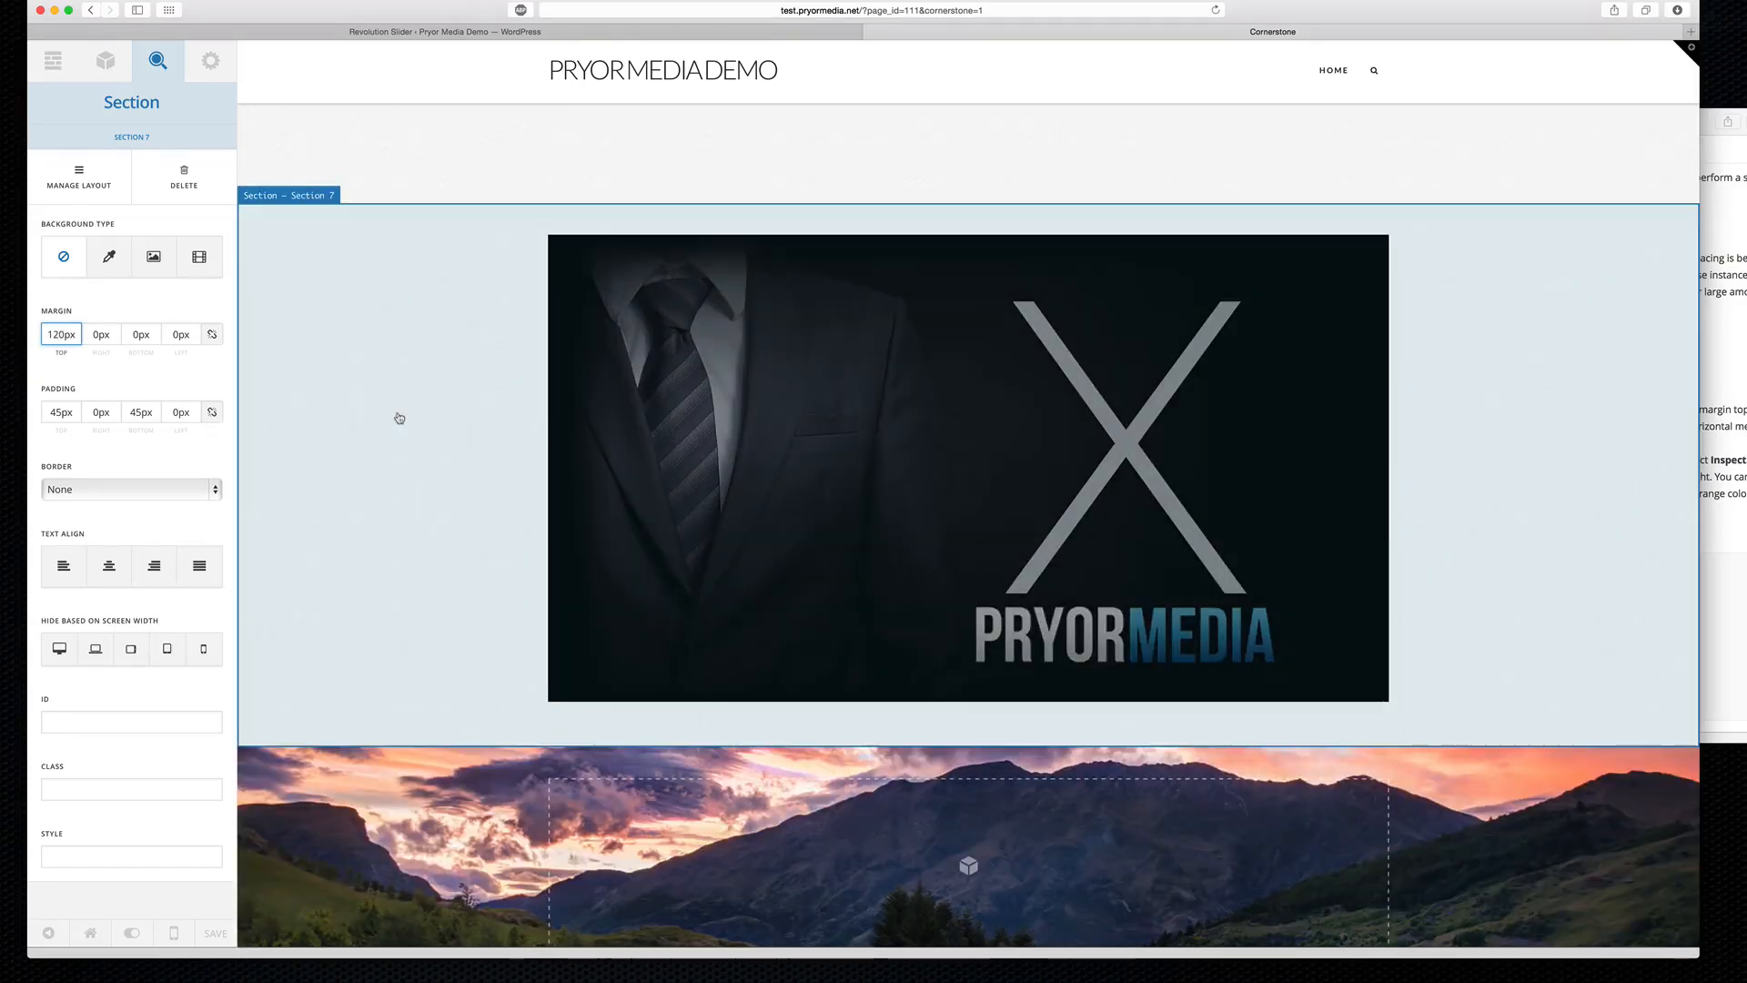
pyautogui.scroll(-3, 406, 460)
pyautogui.scroll(3, 406, 459)
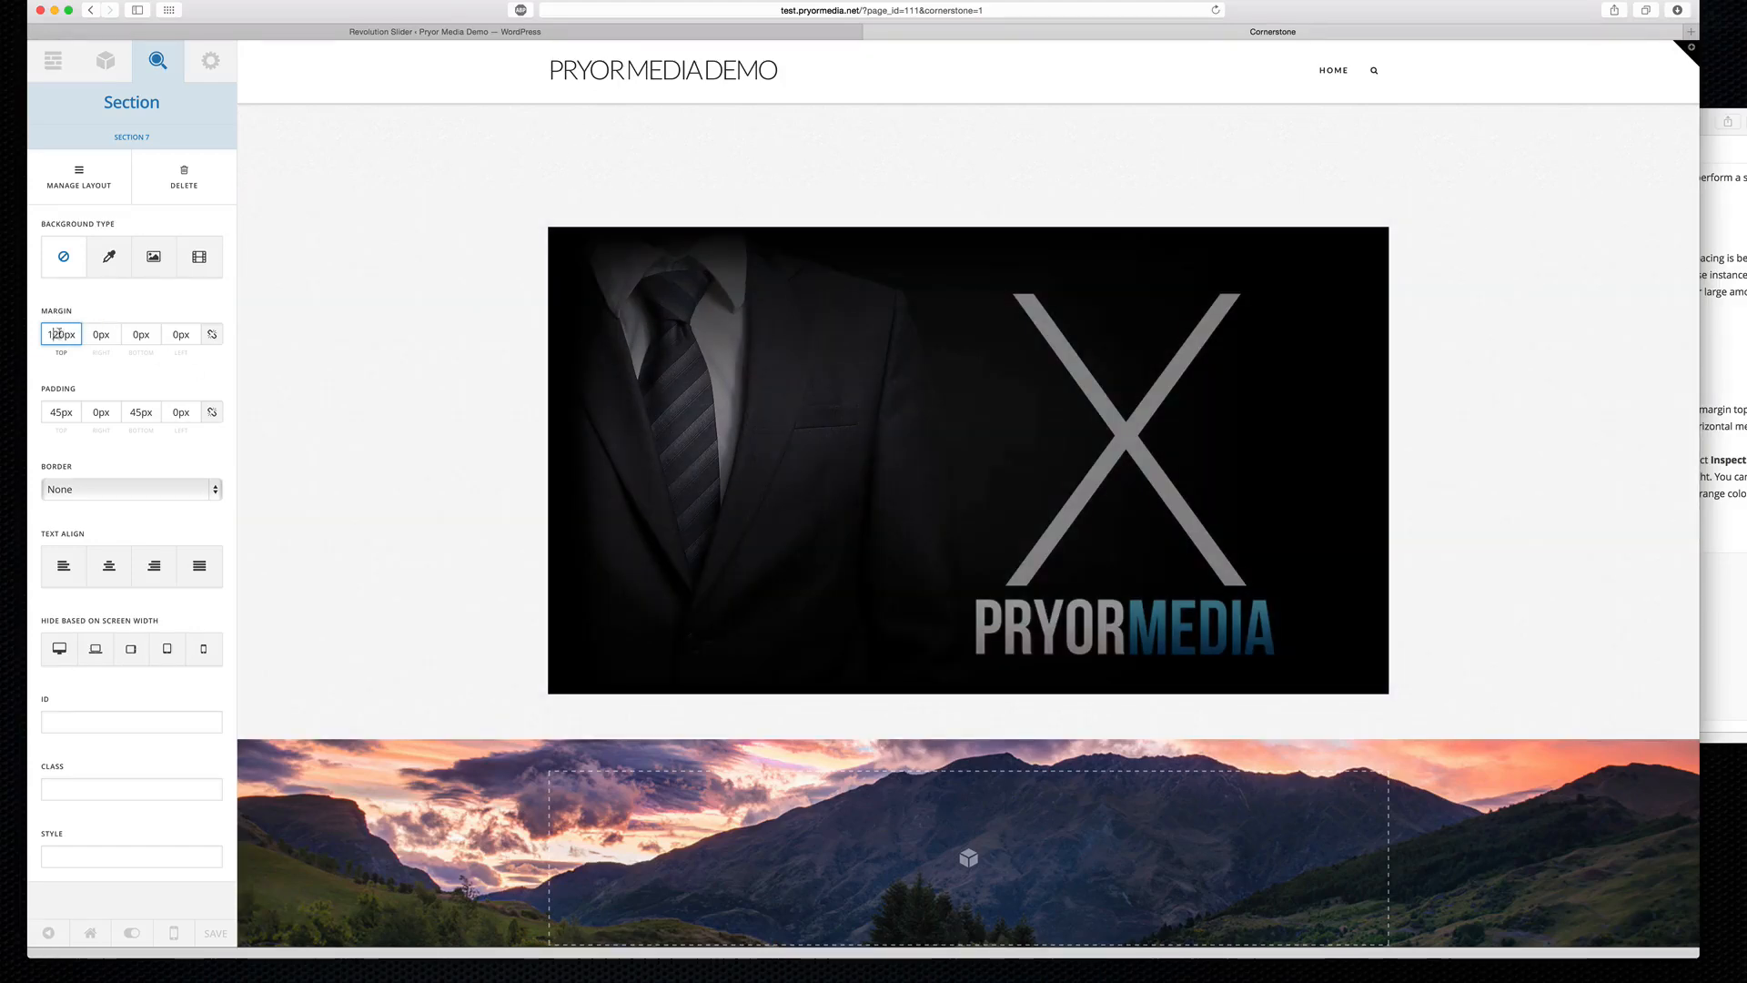
pyautogui.press('BackSpace')
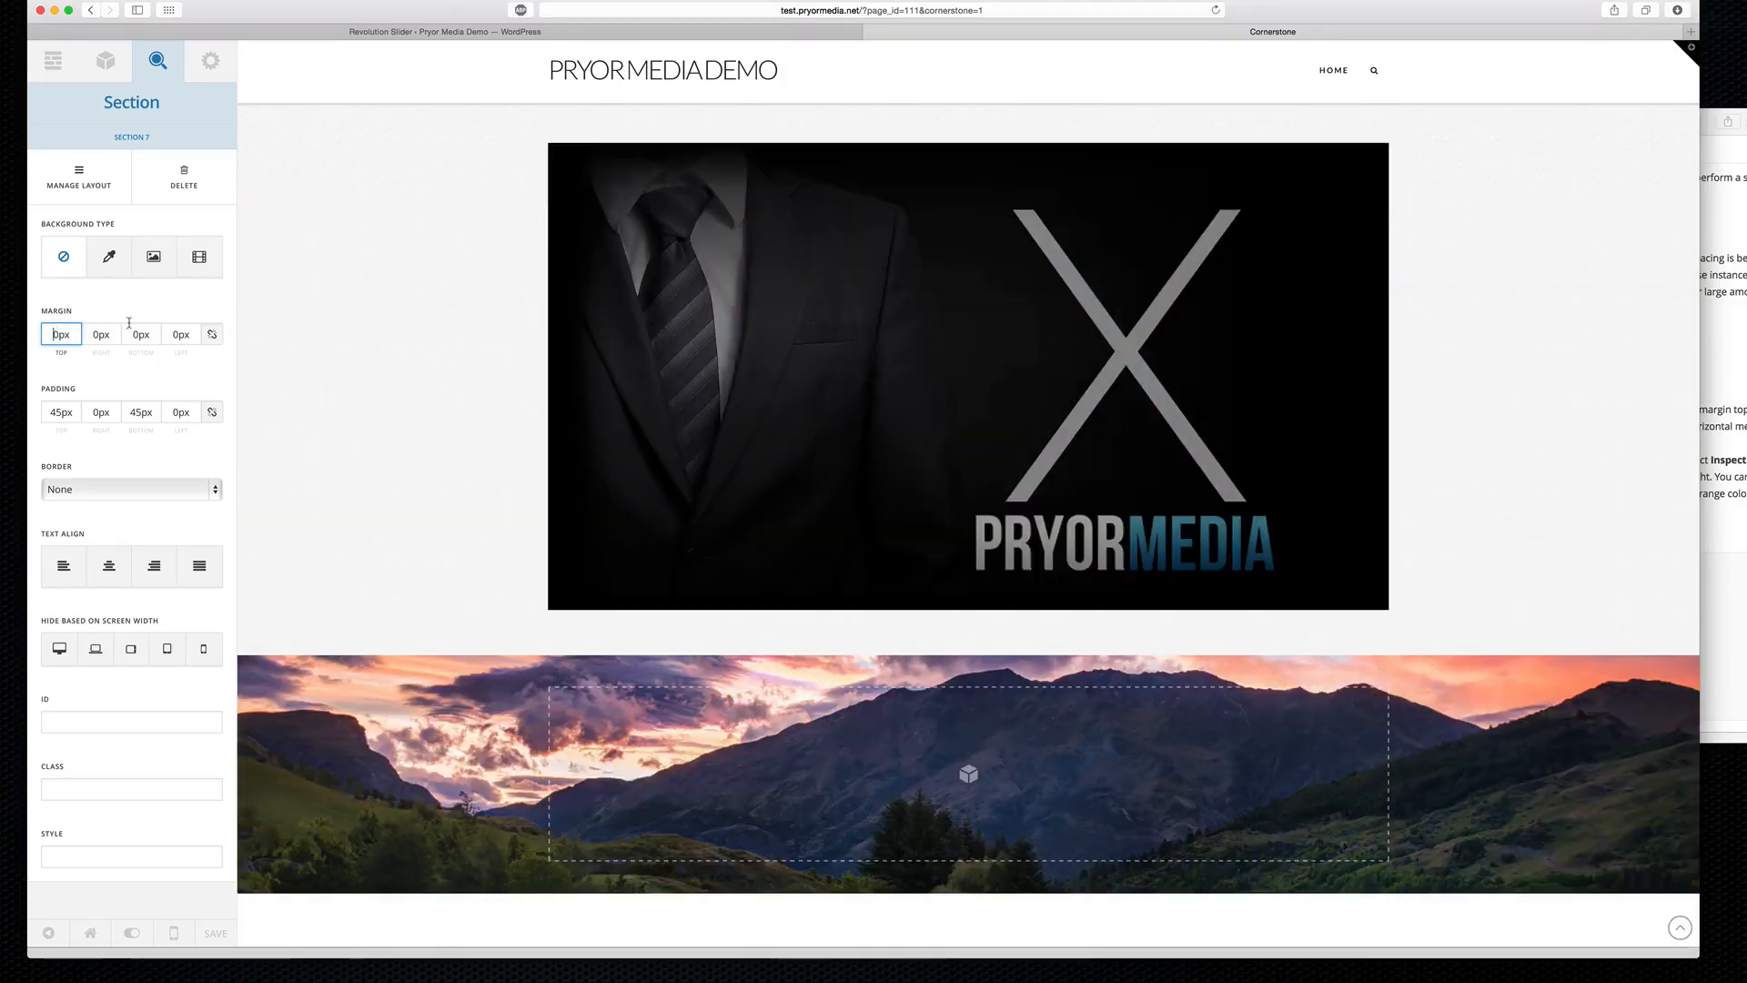
# Try a bottom margin of 120px on Section 7 and restore it to 0px.
pyautogui.click(139, 333)
pyautogui.write('12')
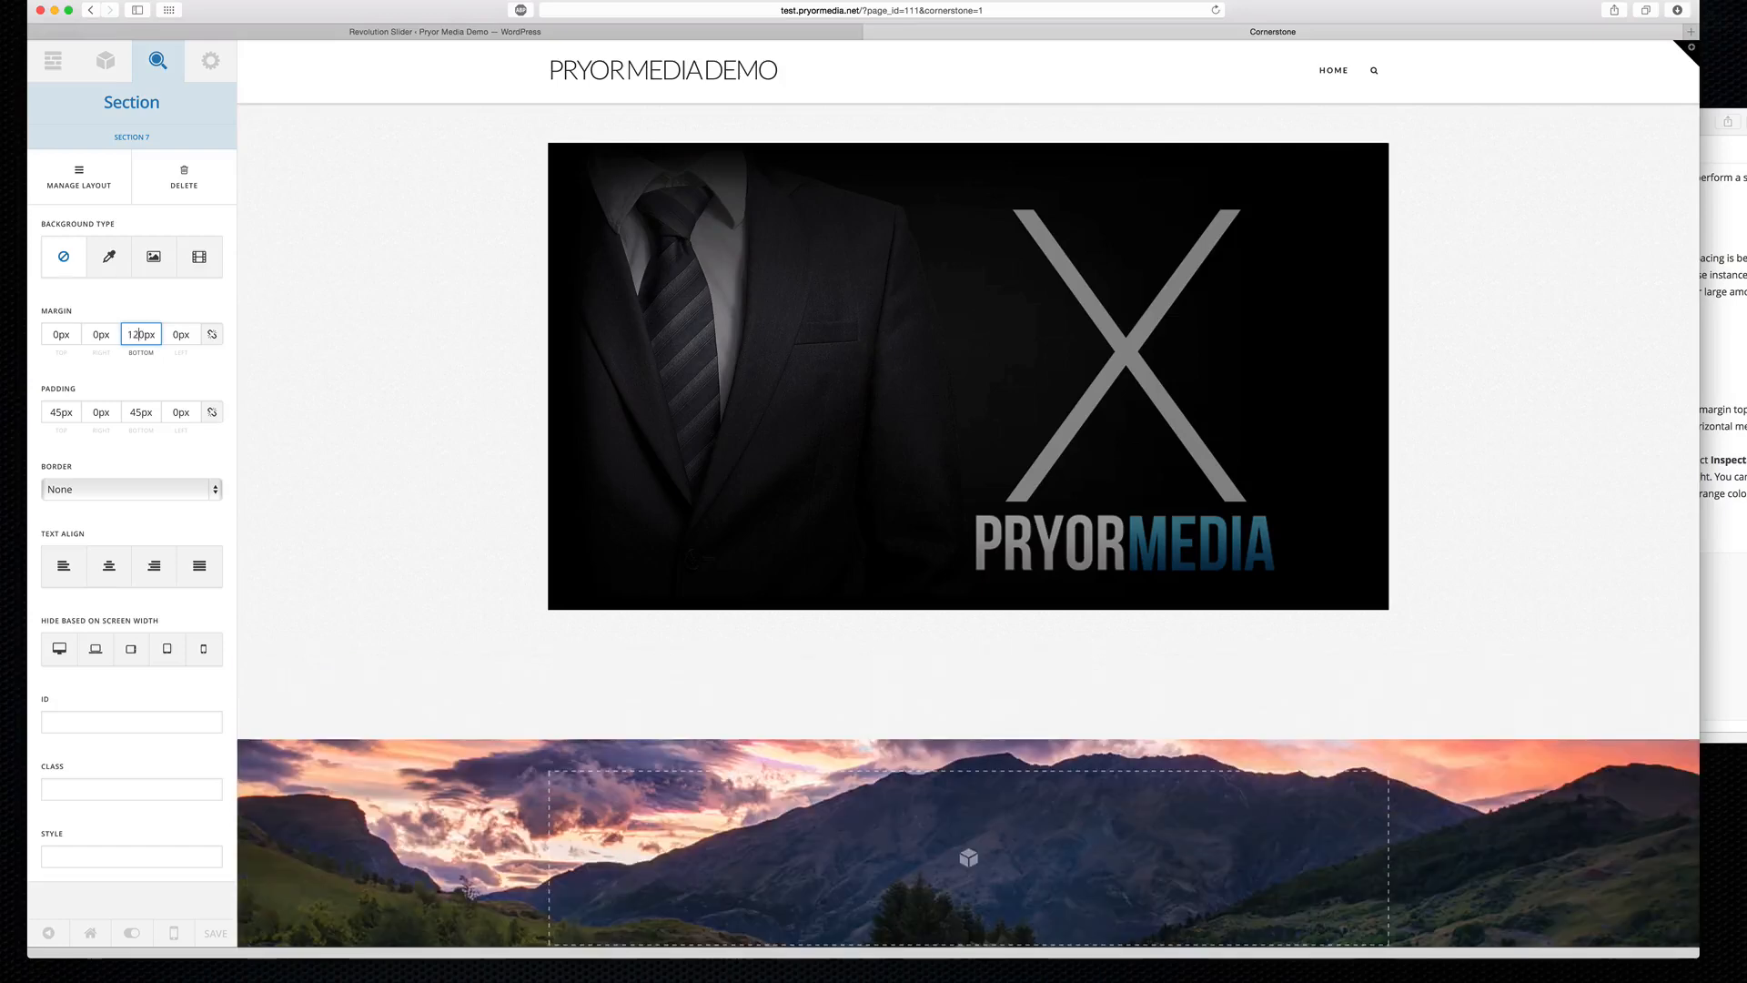
pyautogui.scroll(-5, 359, 400)
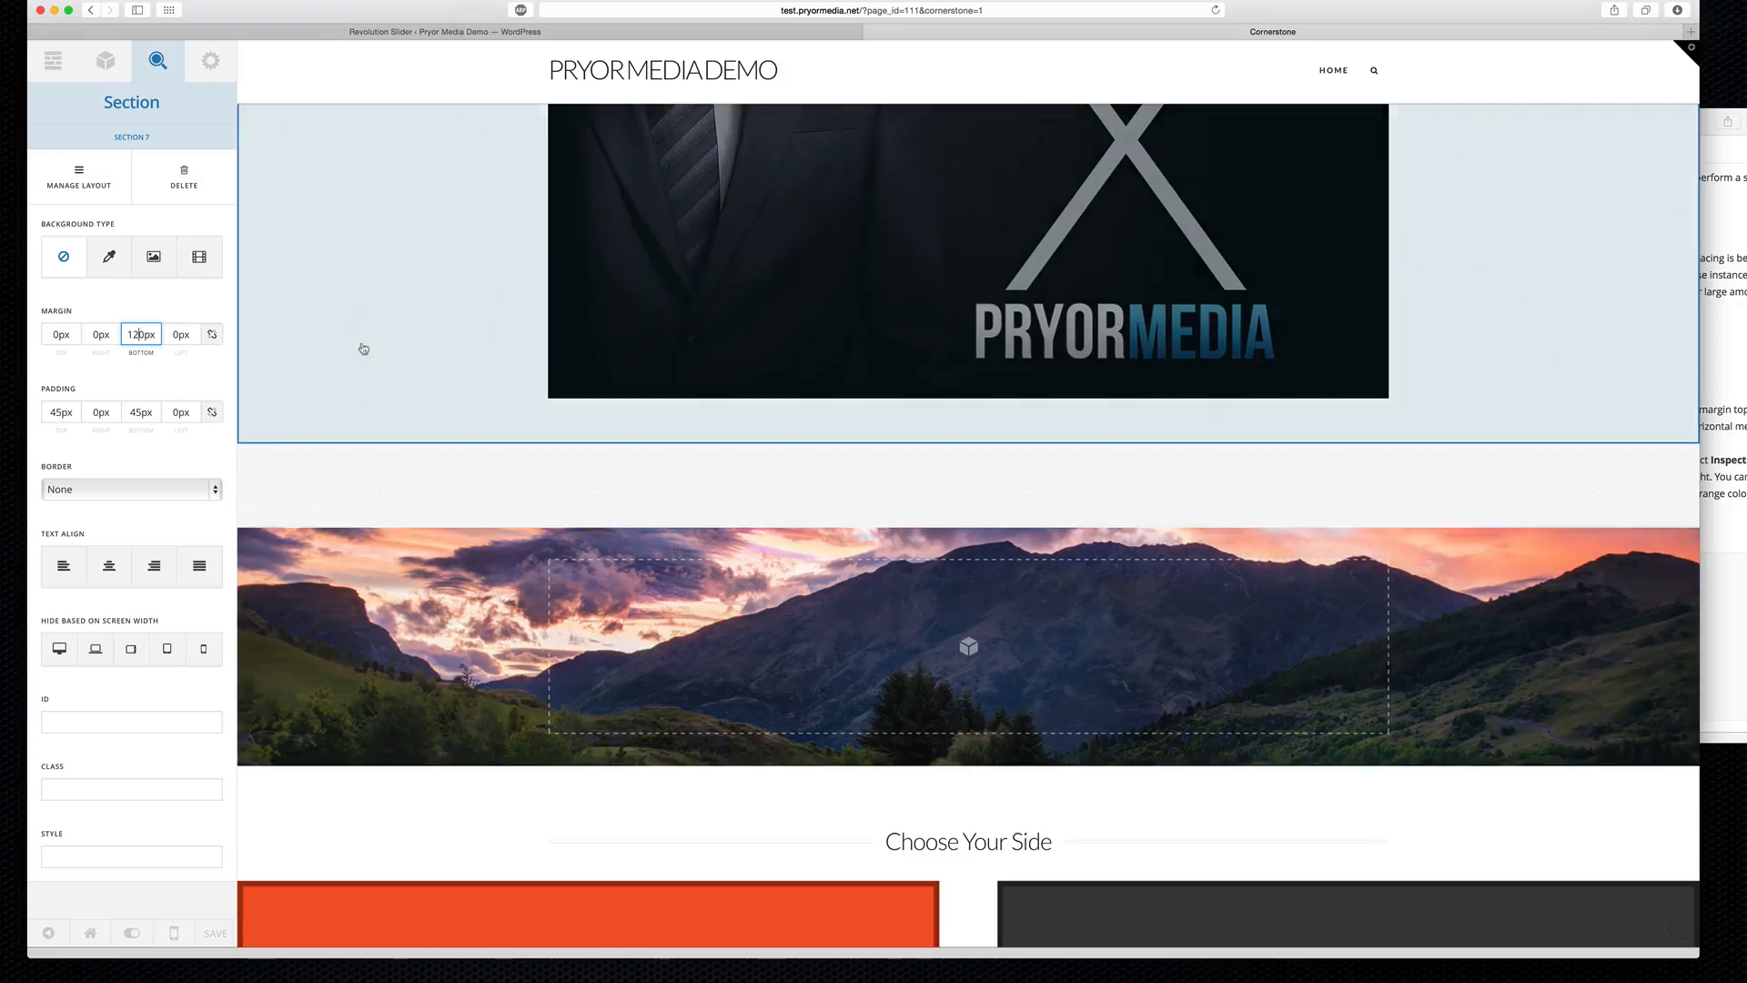
pyautogui.press('BackSpace')
pyautogui.press('BackSpace')
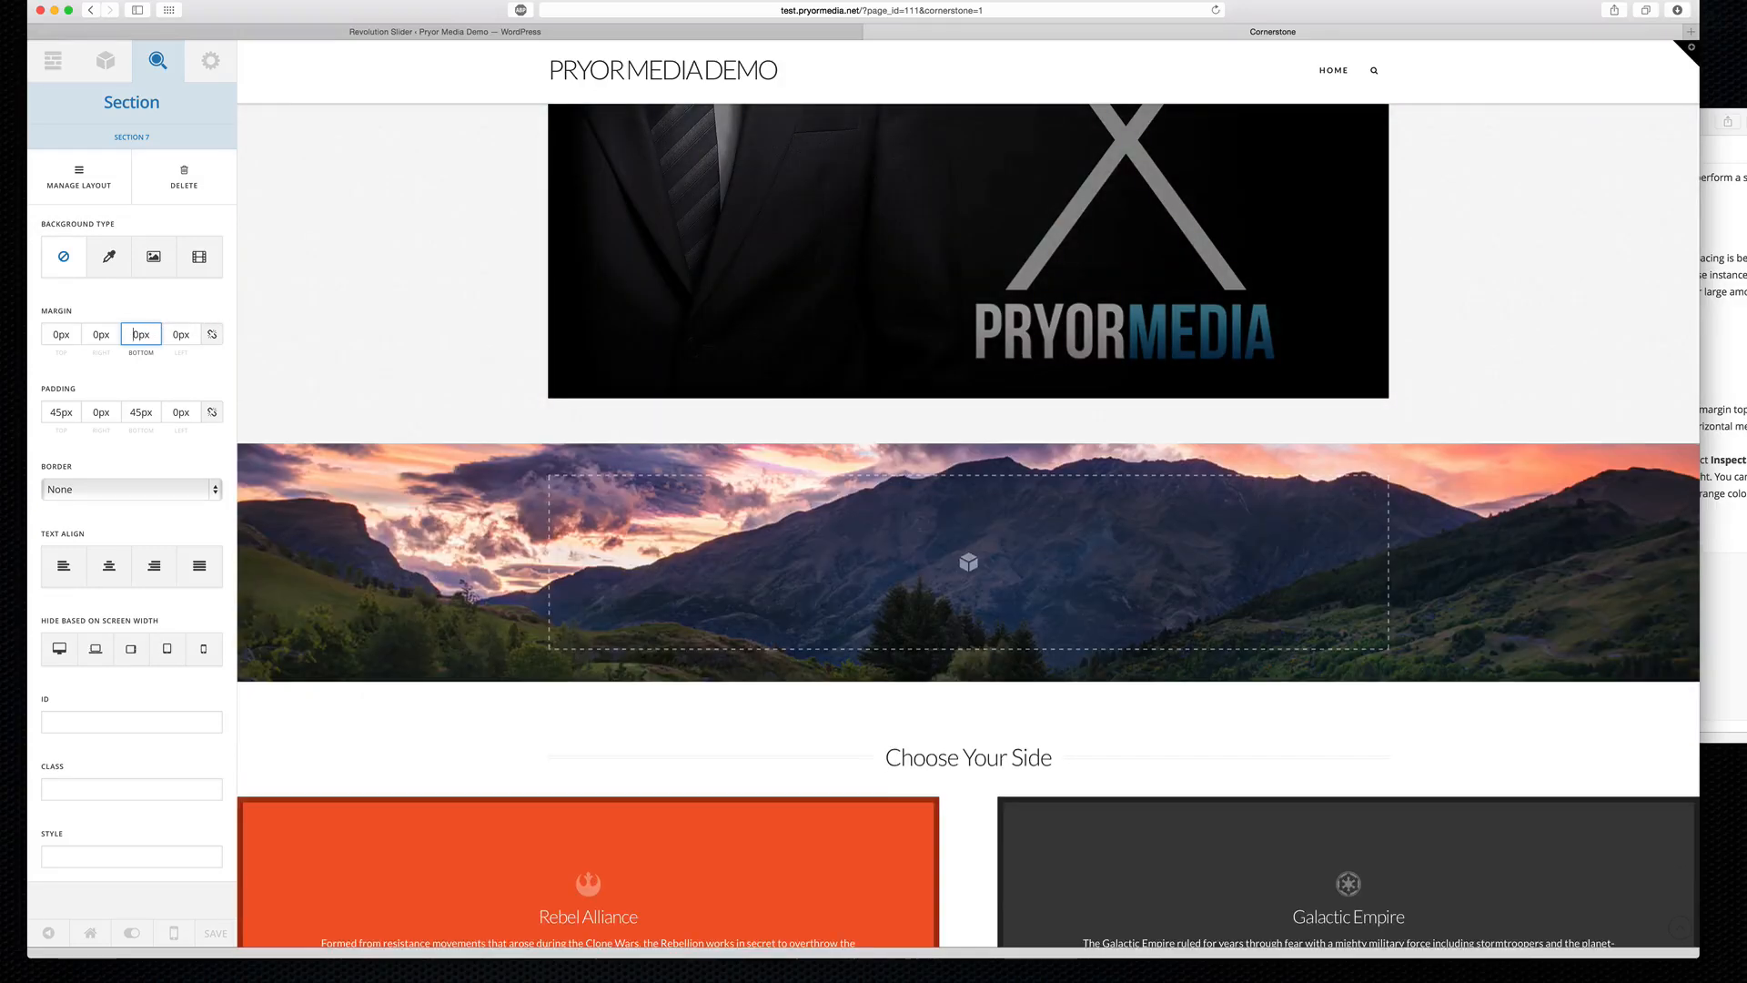
# Set Section 7's bottom padding to 0px.
pyautogui.click(407, 344)
pyautogui.moveTo(141, 412); pyautogui.dragTo(121, 412)
pyautogui.write('0')
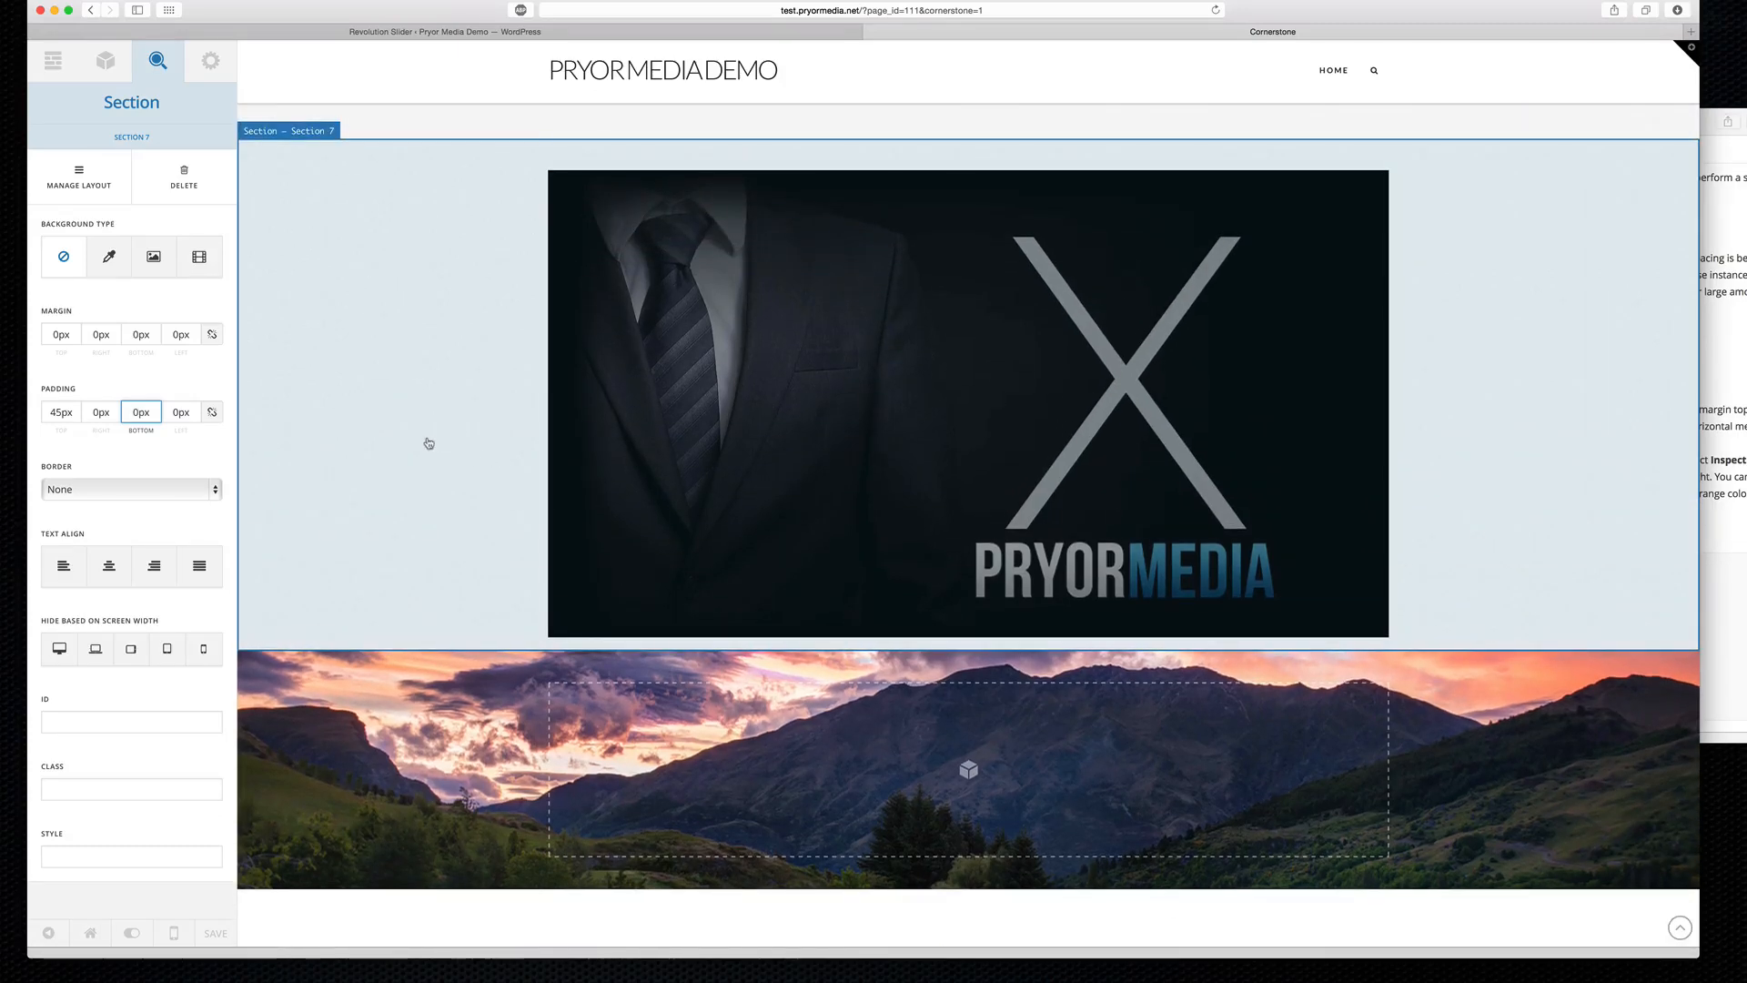
pyautogui.click(161, 445)
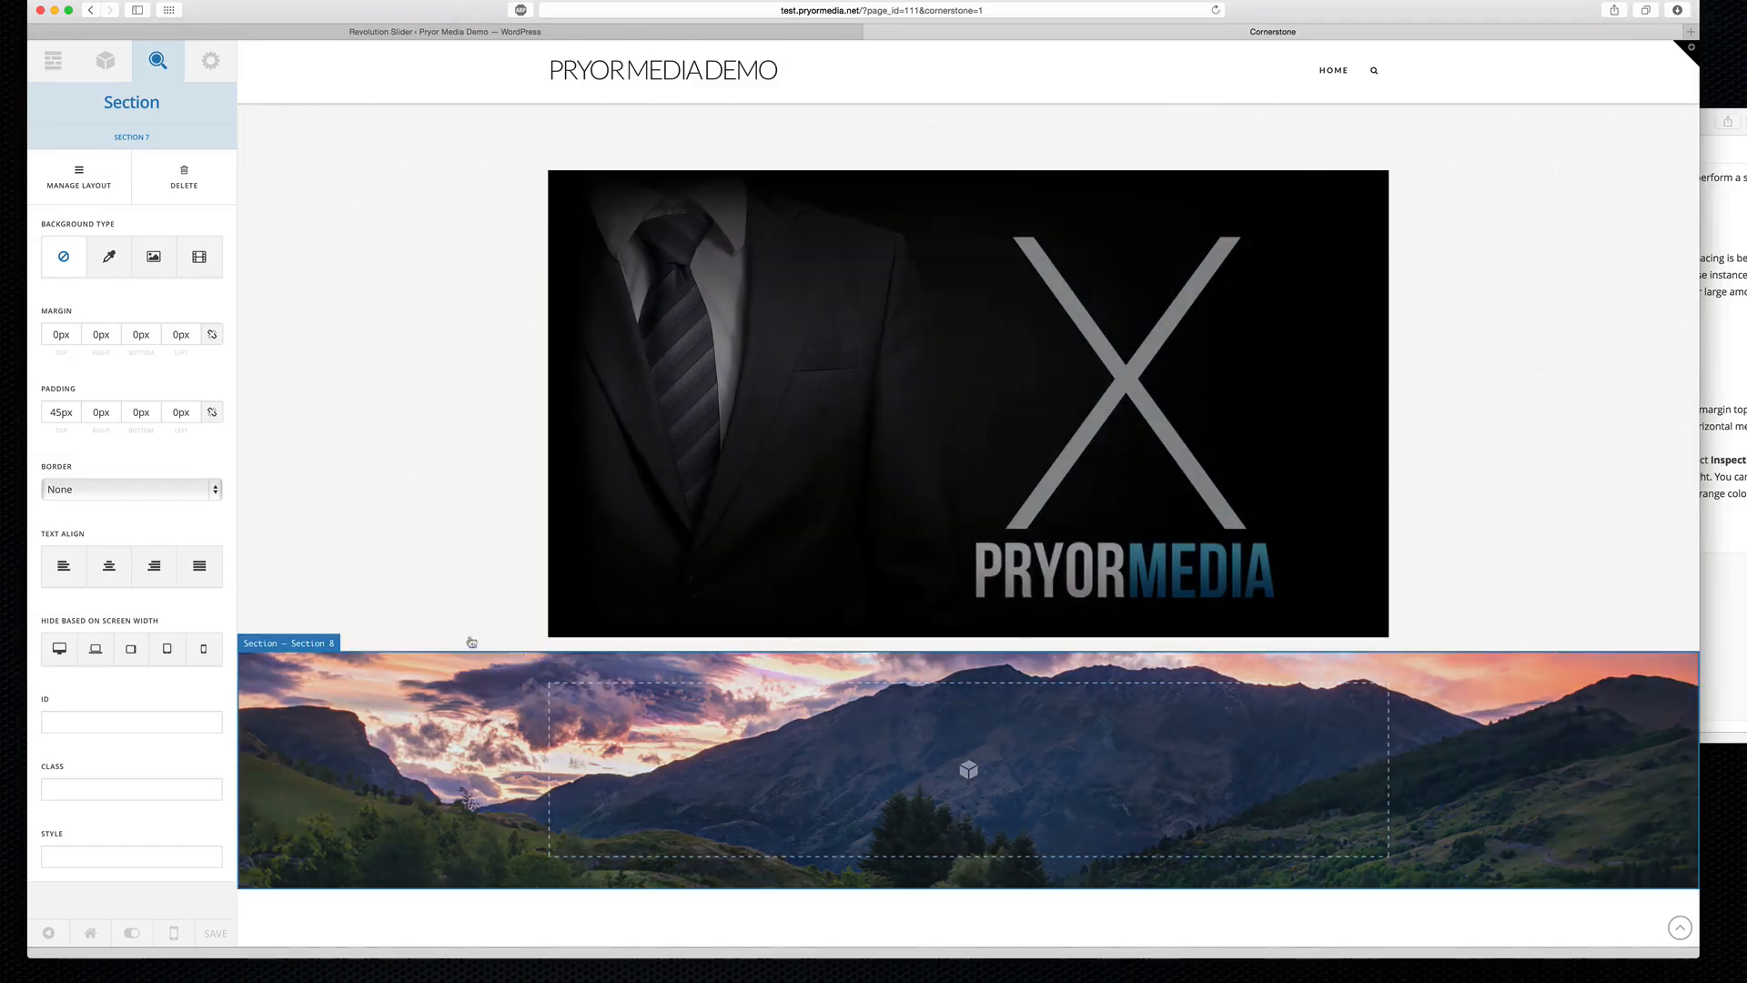
# Examine the gap between the image and the landscape section below it, and open the Image element's settings.
pyautogui.scroll(-3, 499, 681)
pyautogui.scroll(2, 469, 449)
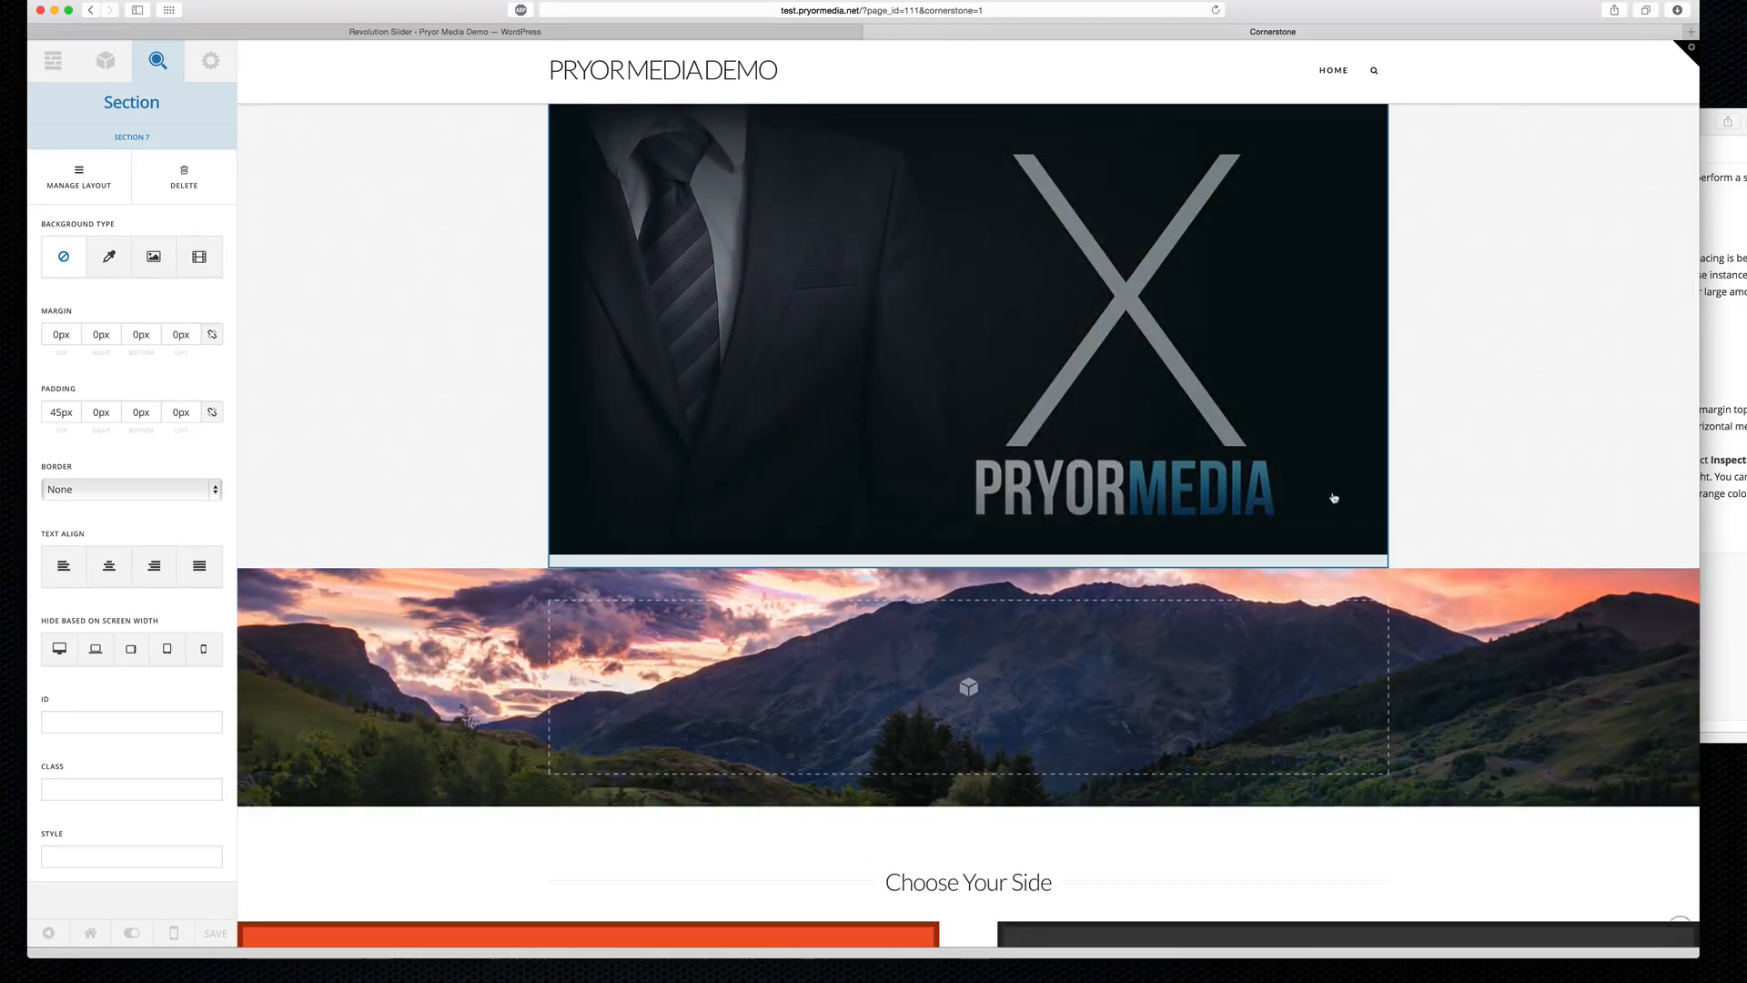
pyautogui.scroll(2, 655, 454)
pyautogui.scroll(-2, 655, 454)
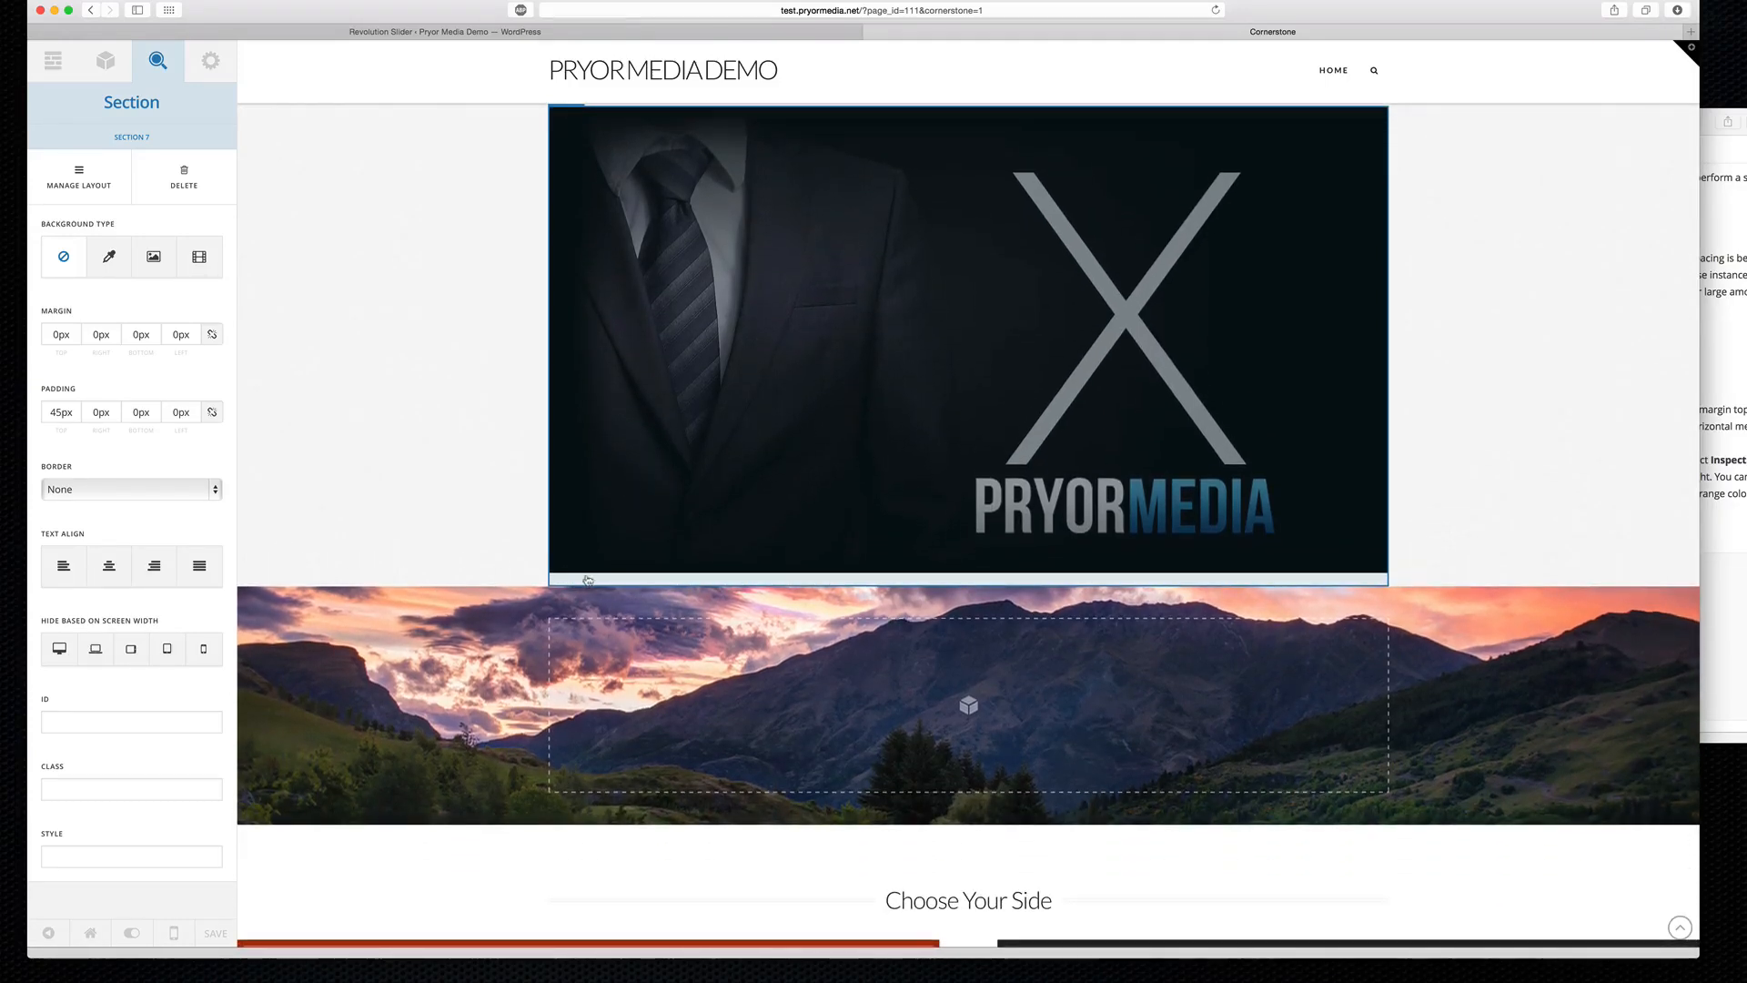
pyautogui.click(1056, 582)
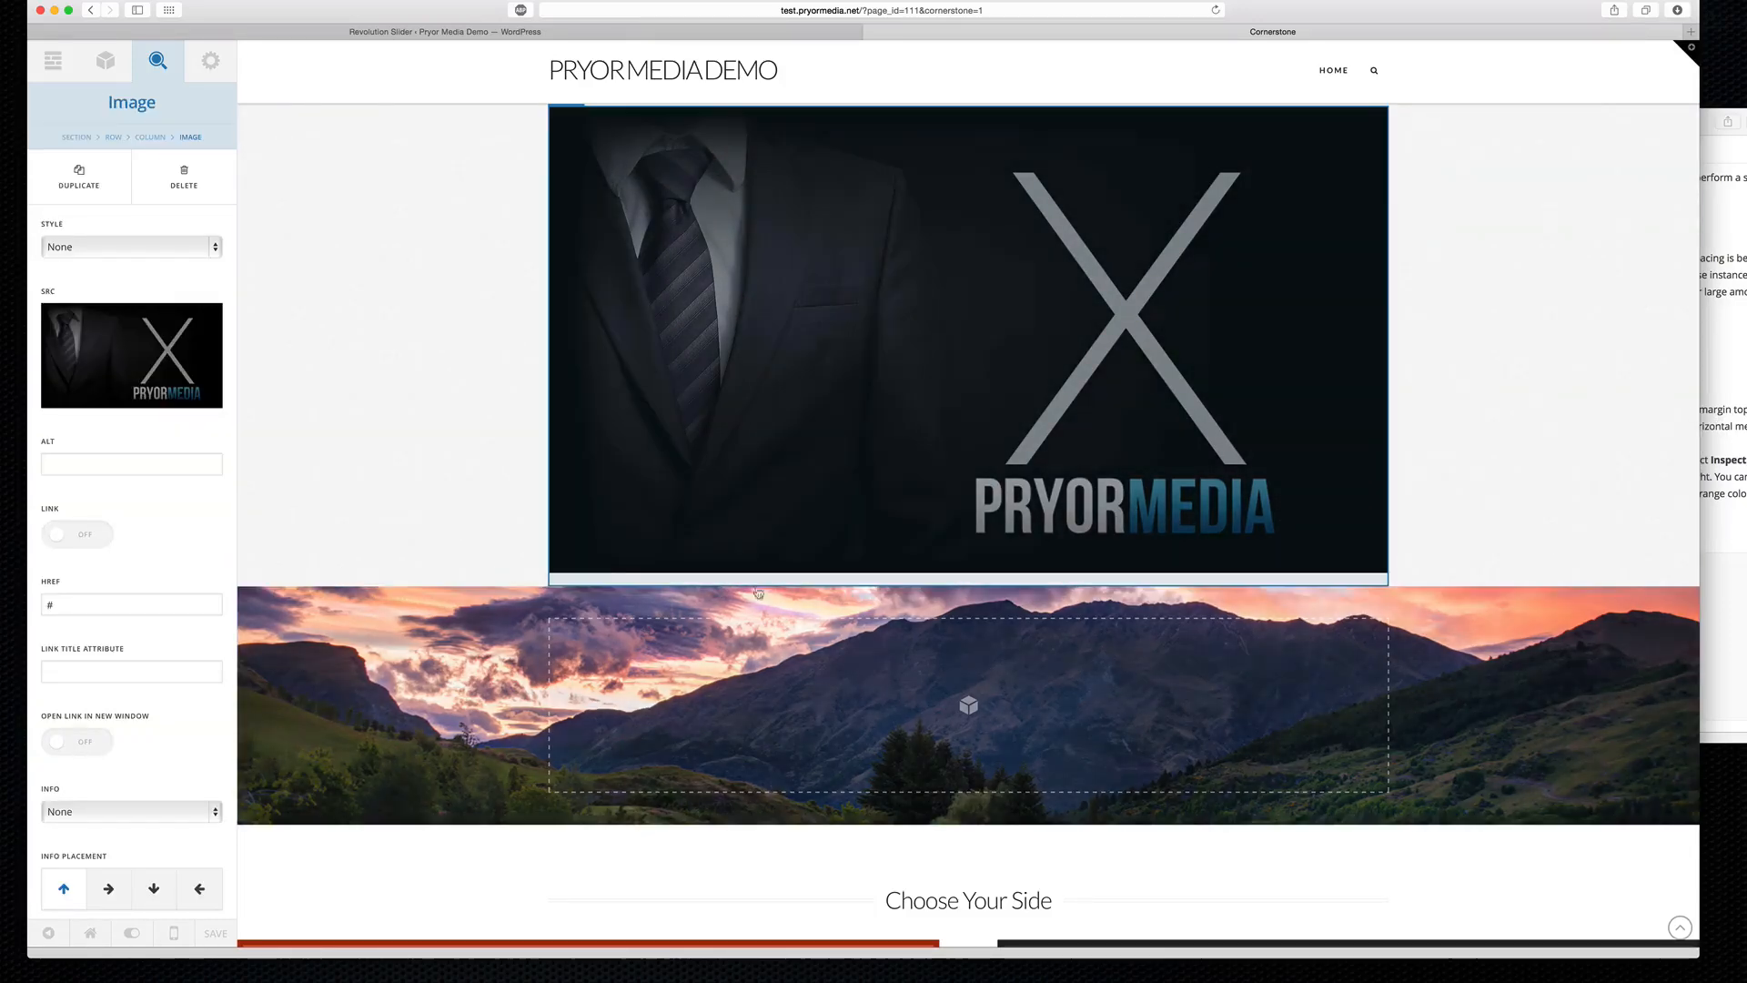
# Review the Spacing Helpers letters for margin or padding, side and size in the knowledge base, comparing them with the page's headlines and image.
pyautogui.click(1739, 367)
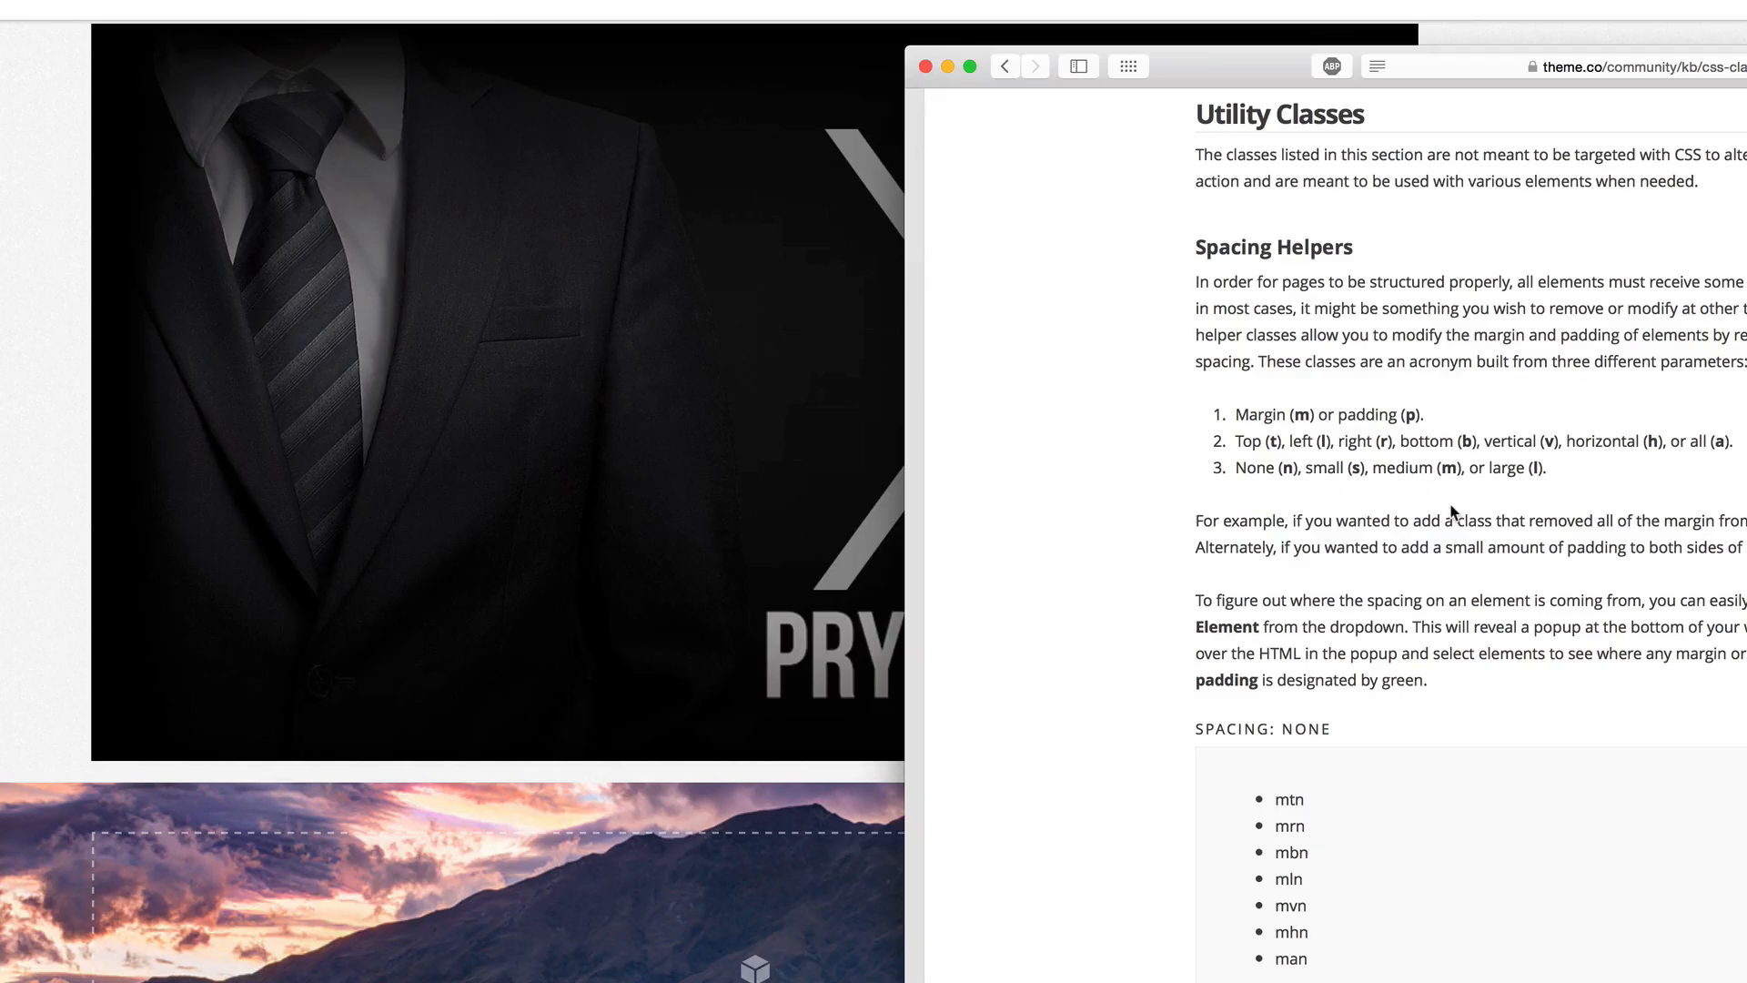
pyautogui.doubleClick(1302, 410)
pyautogui.scroll(20, 24, 702)
pyautogui.scroll(5, 351, 36)
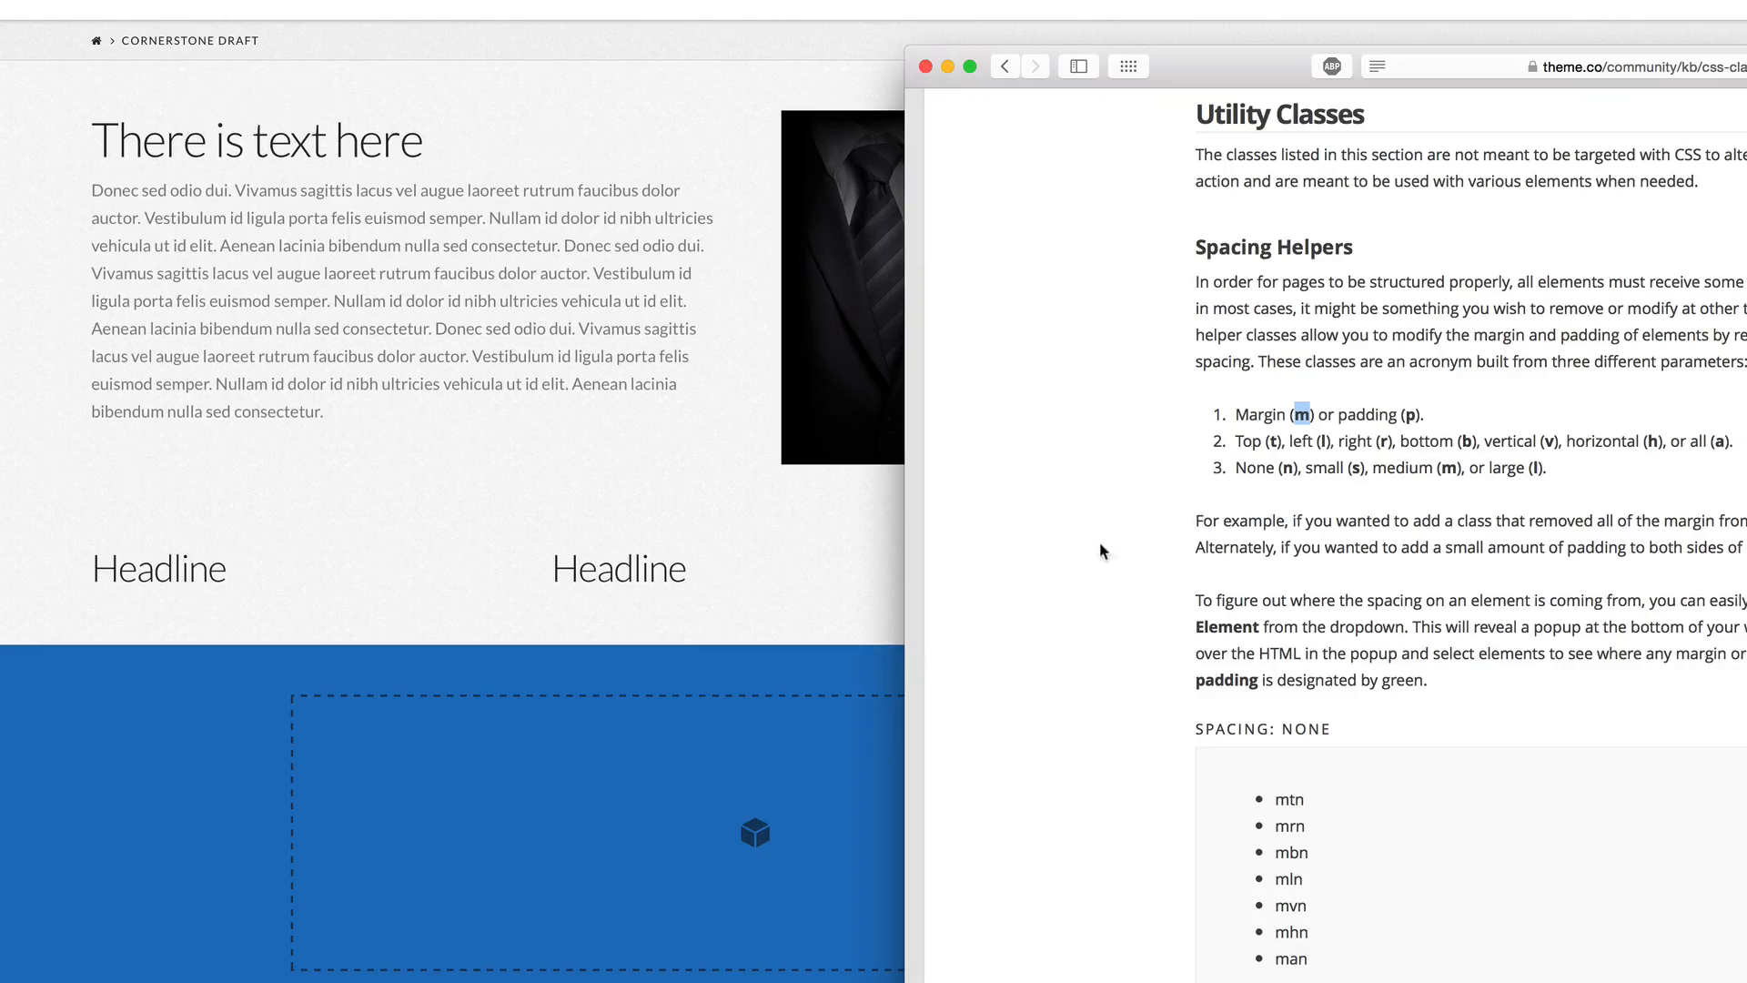
pyautogui.scroll(-10, 780, 573)
pyautogui.scroll(-5, 780, 577)
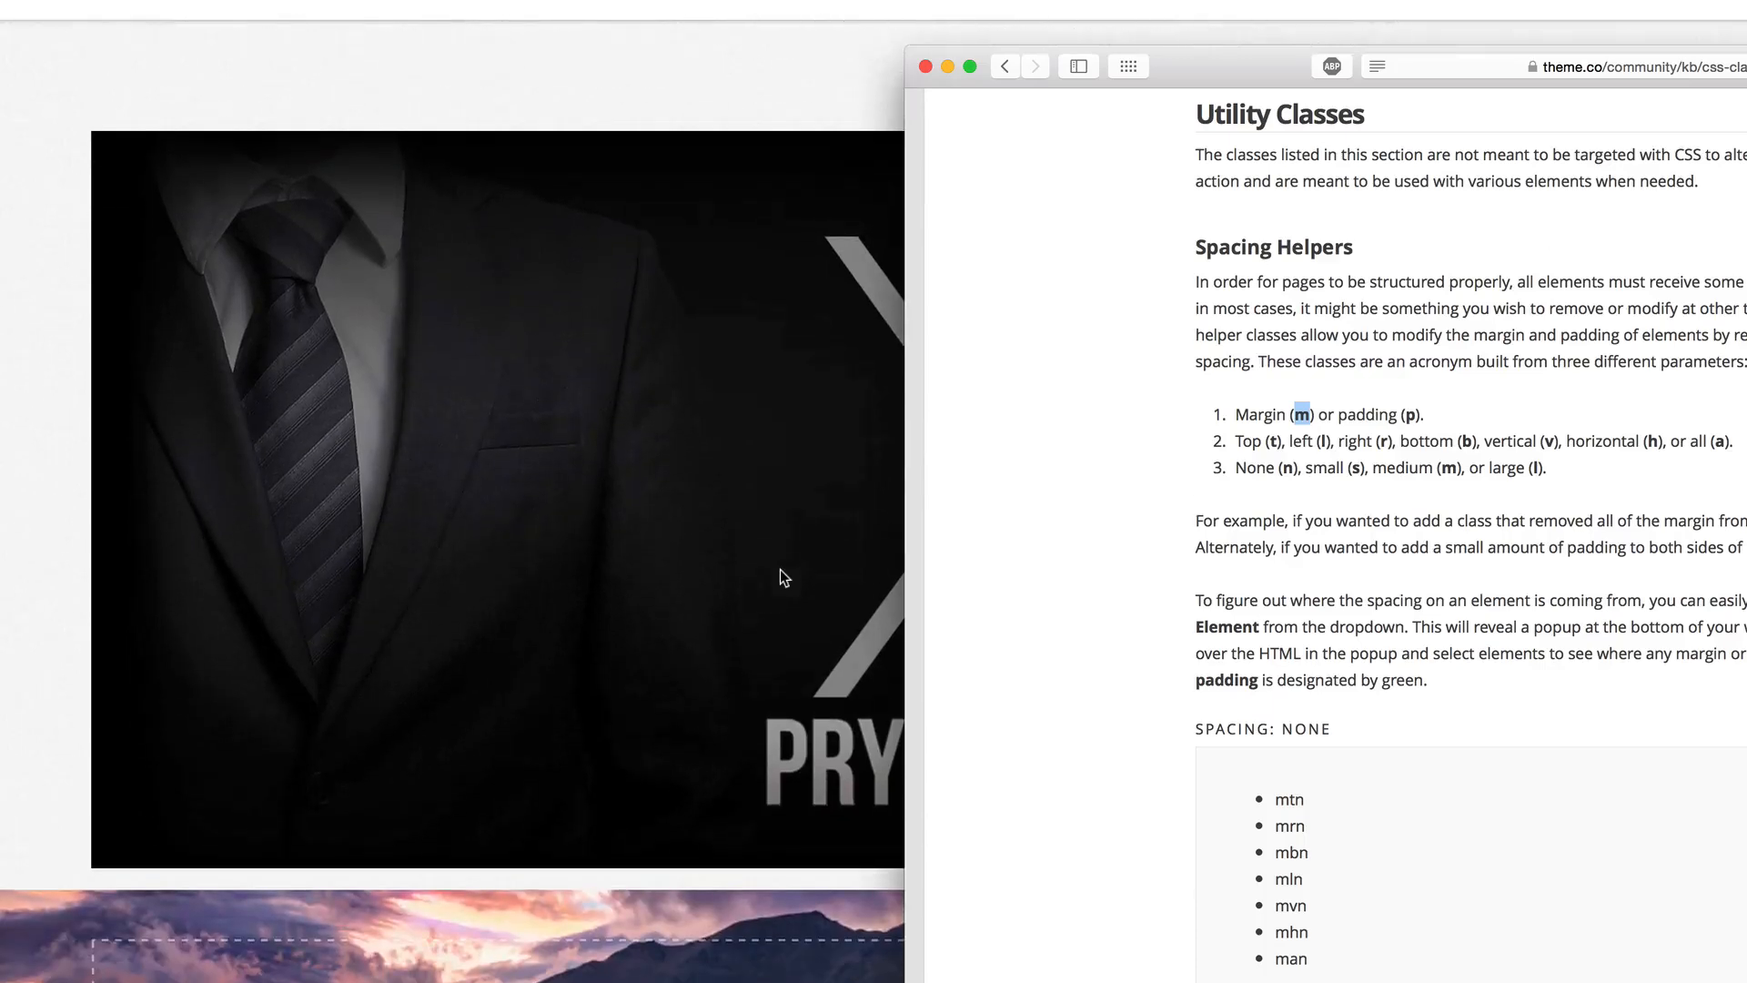
pyautogui.scroll(-2, 729, 779)
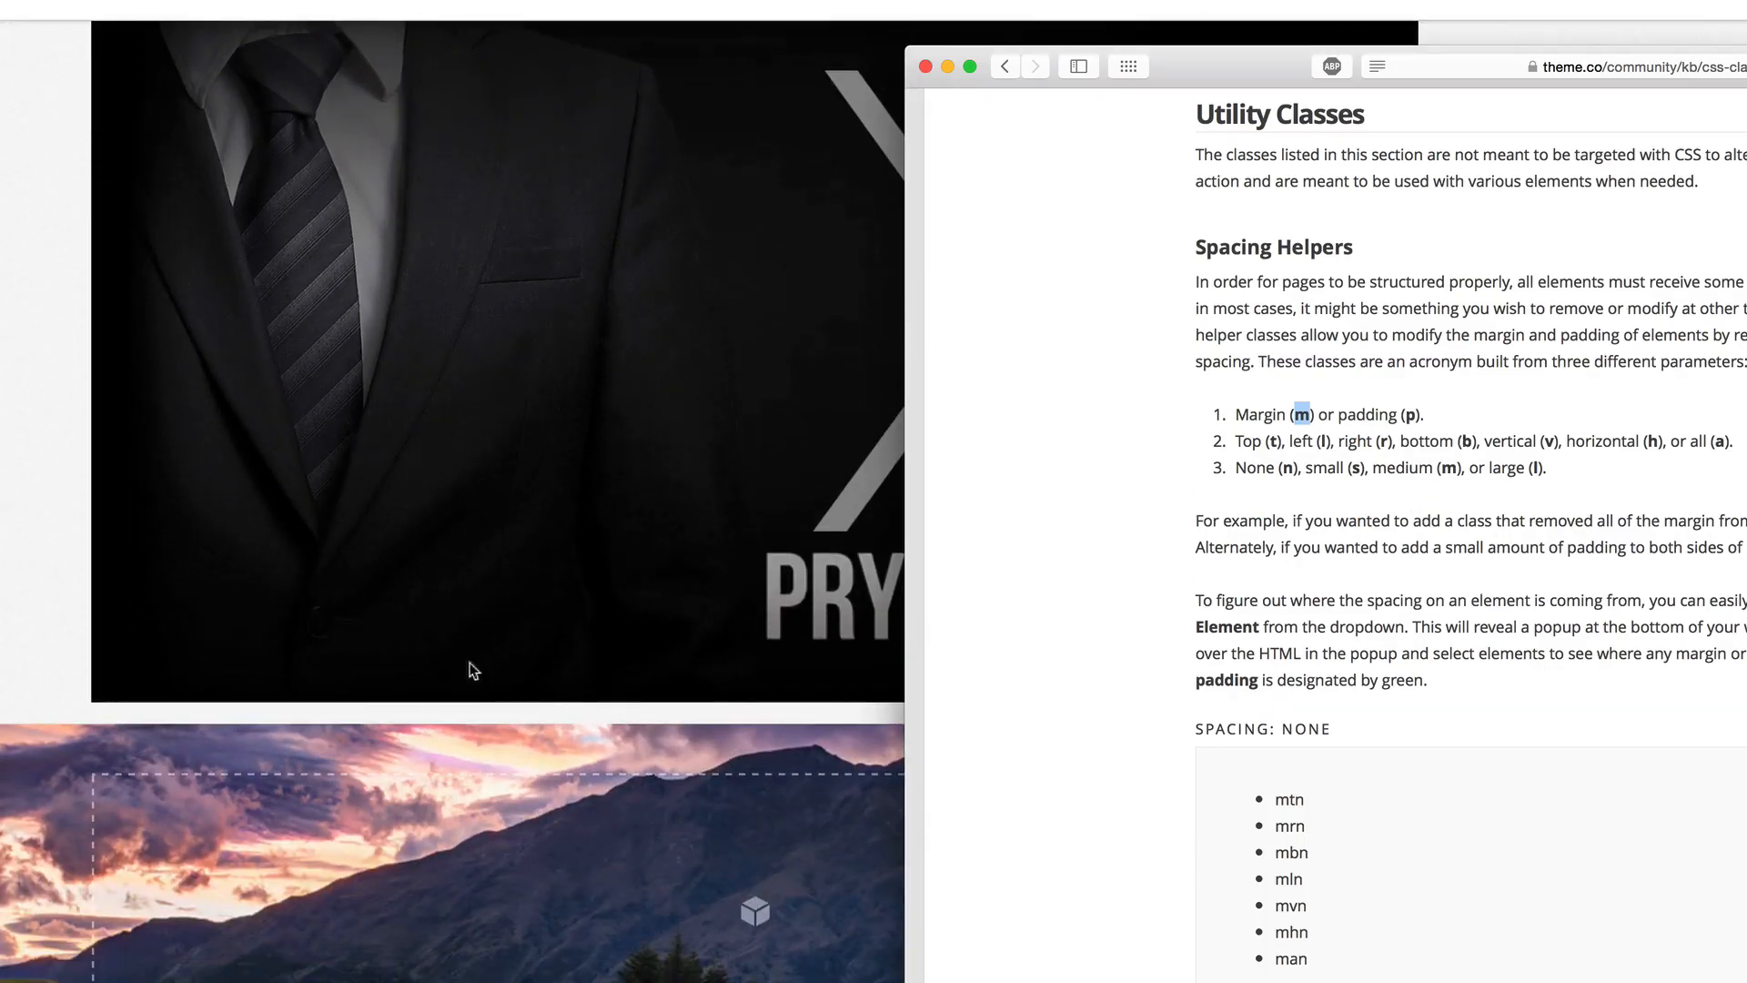
pyautogui.click(1470, 441)
pyautogui.moveTo(1297, 466); pyautogui.dragTo(1490, 466)
pyautogui.click(1317, 461)
pyautogui.scroll(-3, 1262, 520)
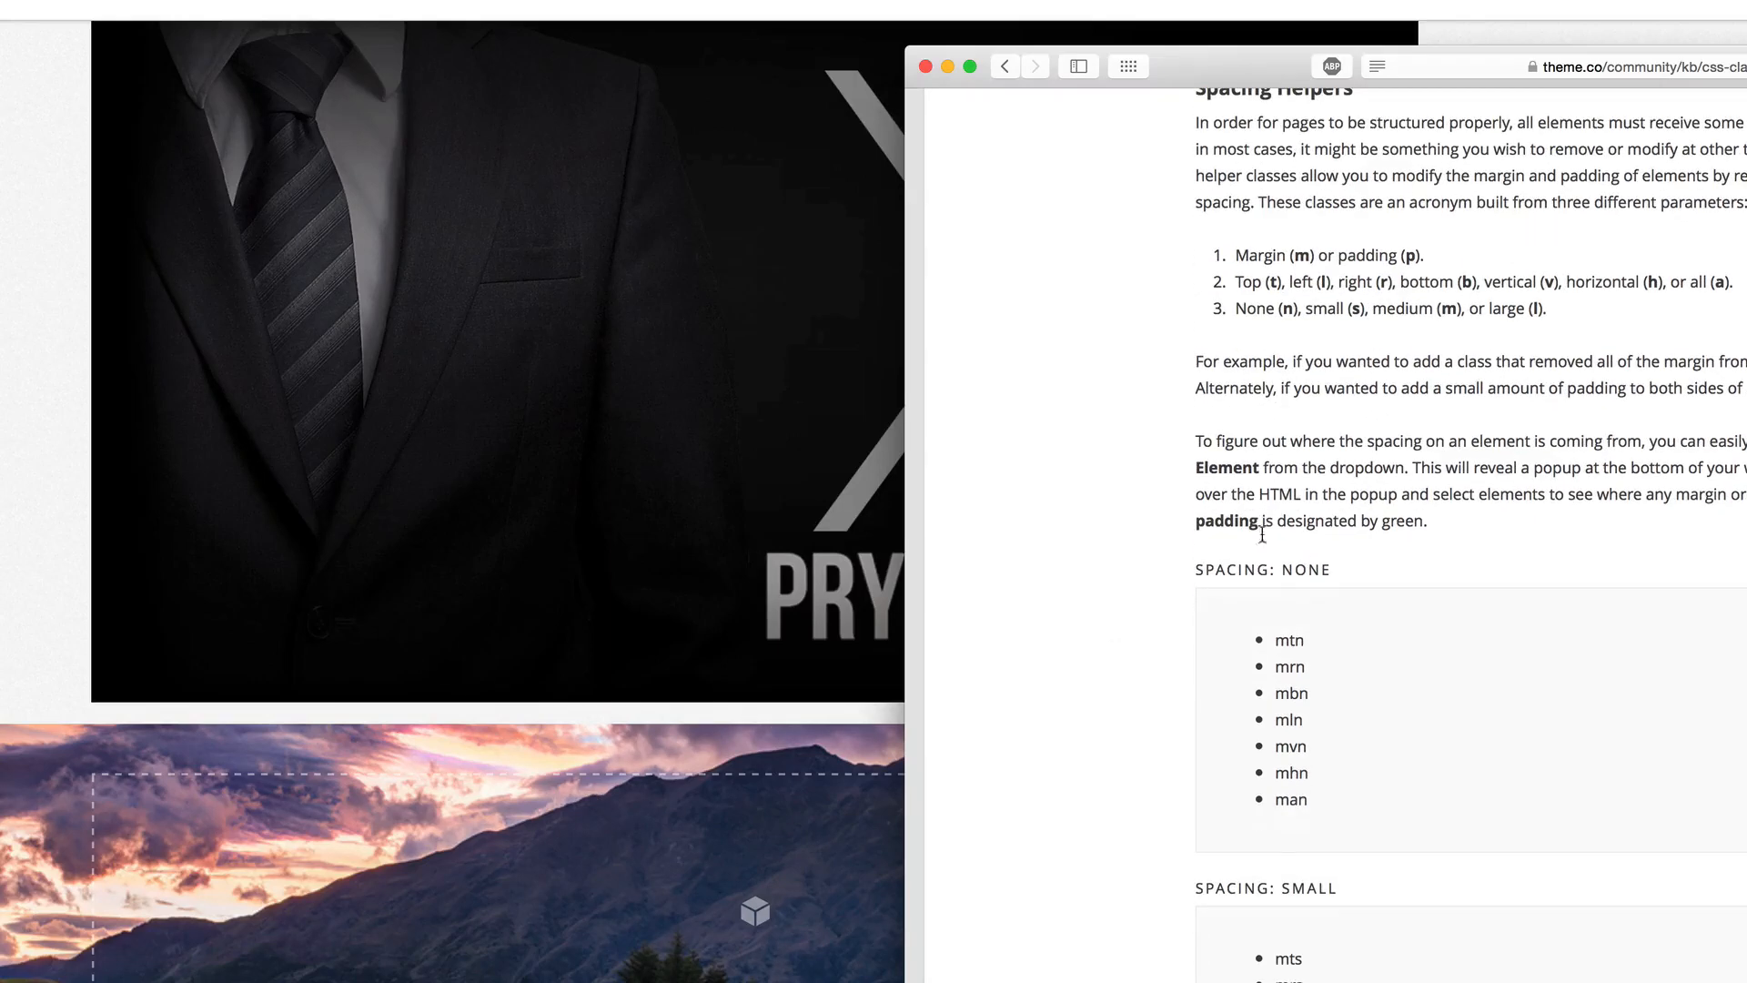
# Return to the Image element's settings, look over its ID, Class and Style fields, and switch Adv. Controls off and back on.
pyautogui.click(591, 511)
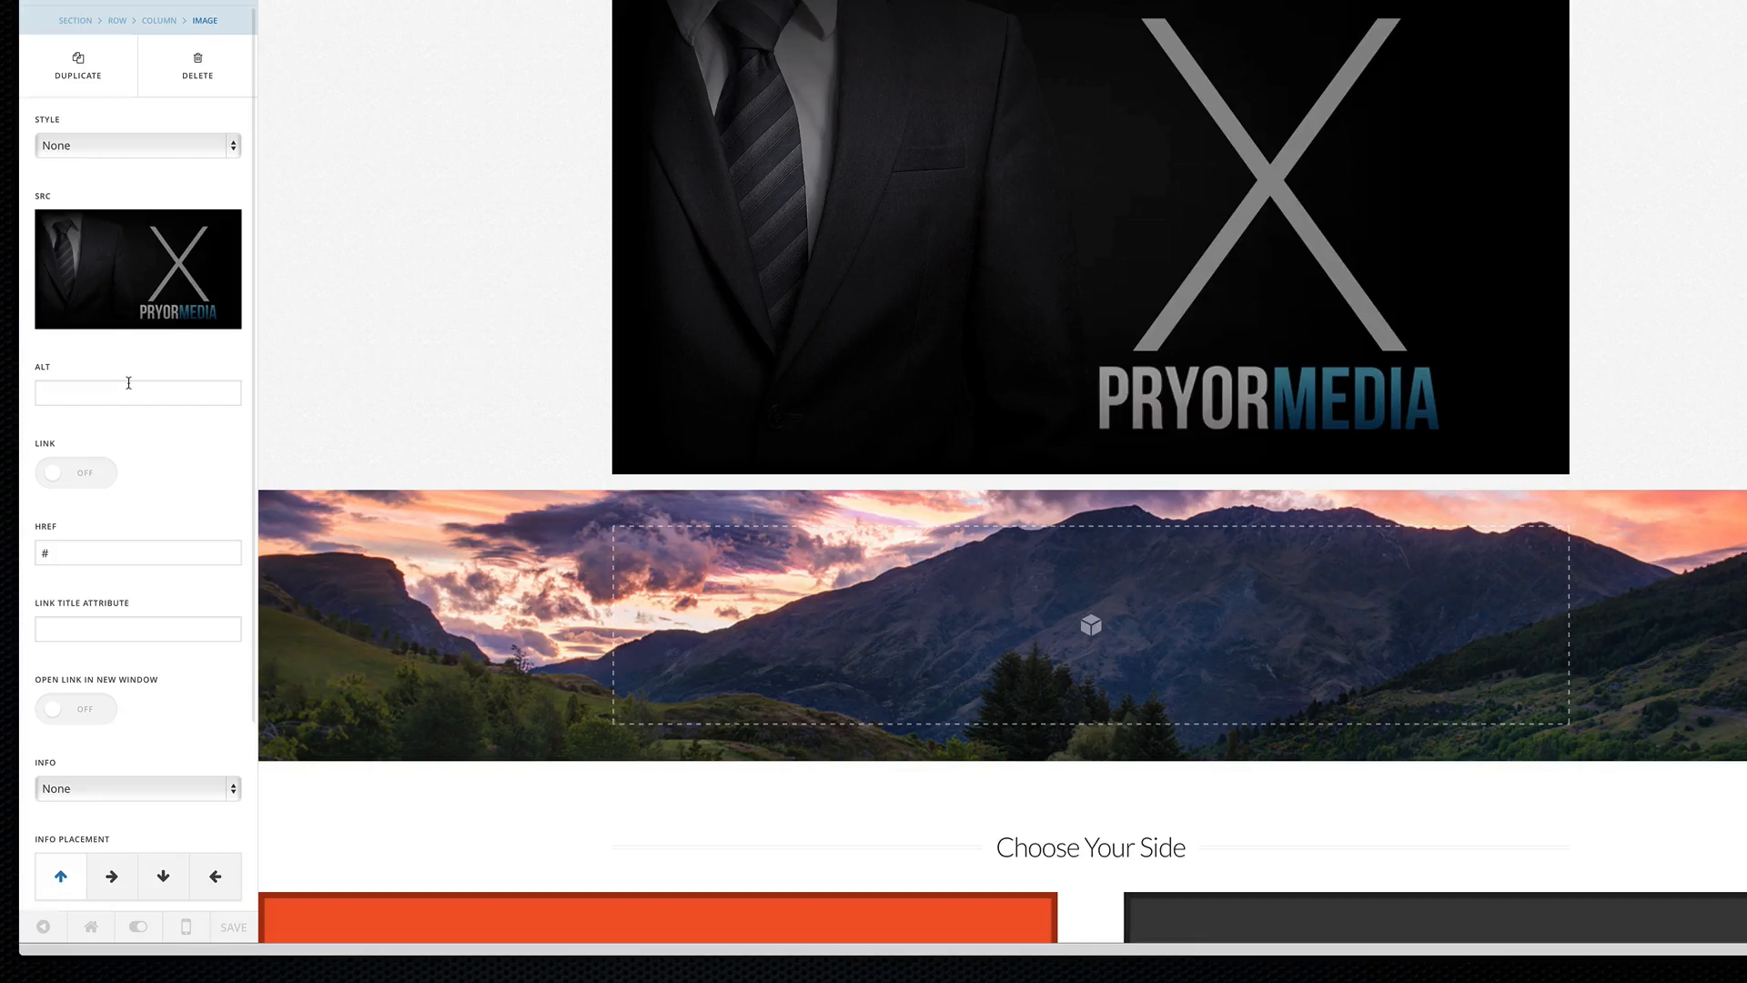
pyautogui.scroll(-3, 128, 382)
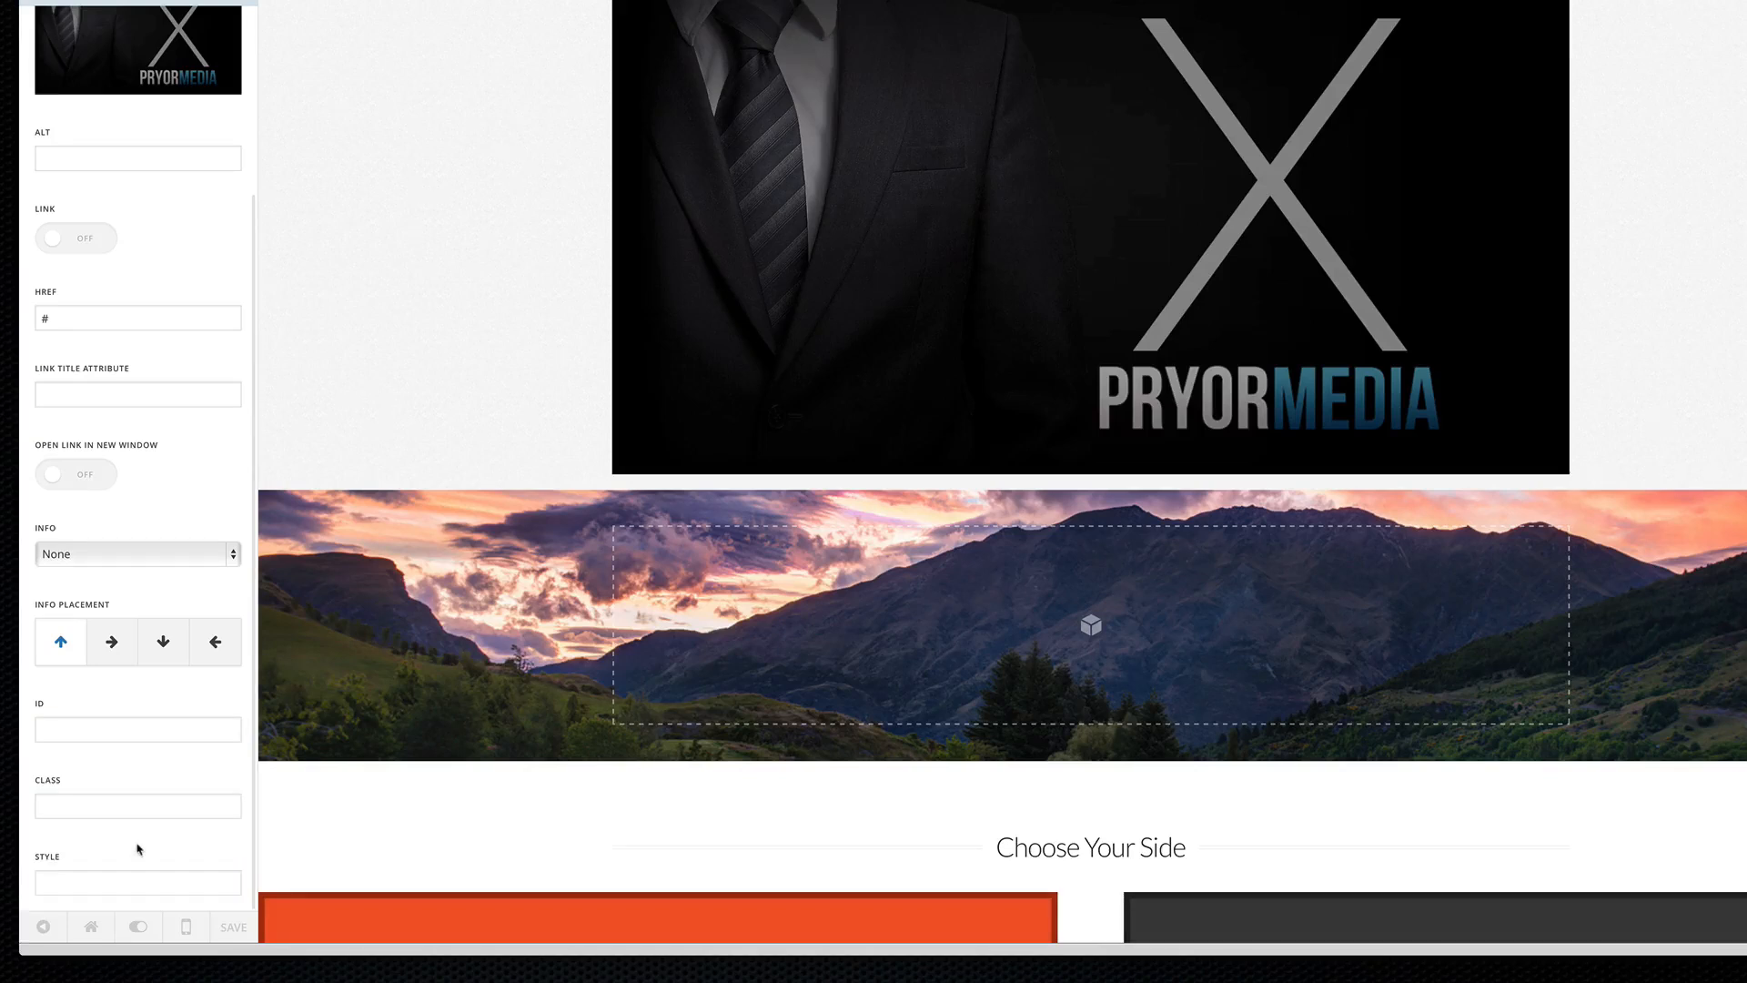
pyautogui.click(138, 928)
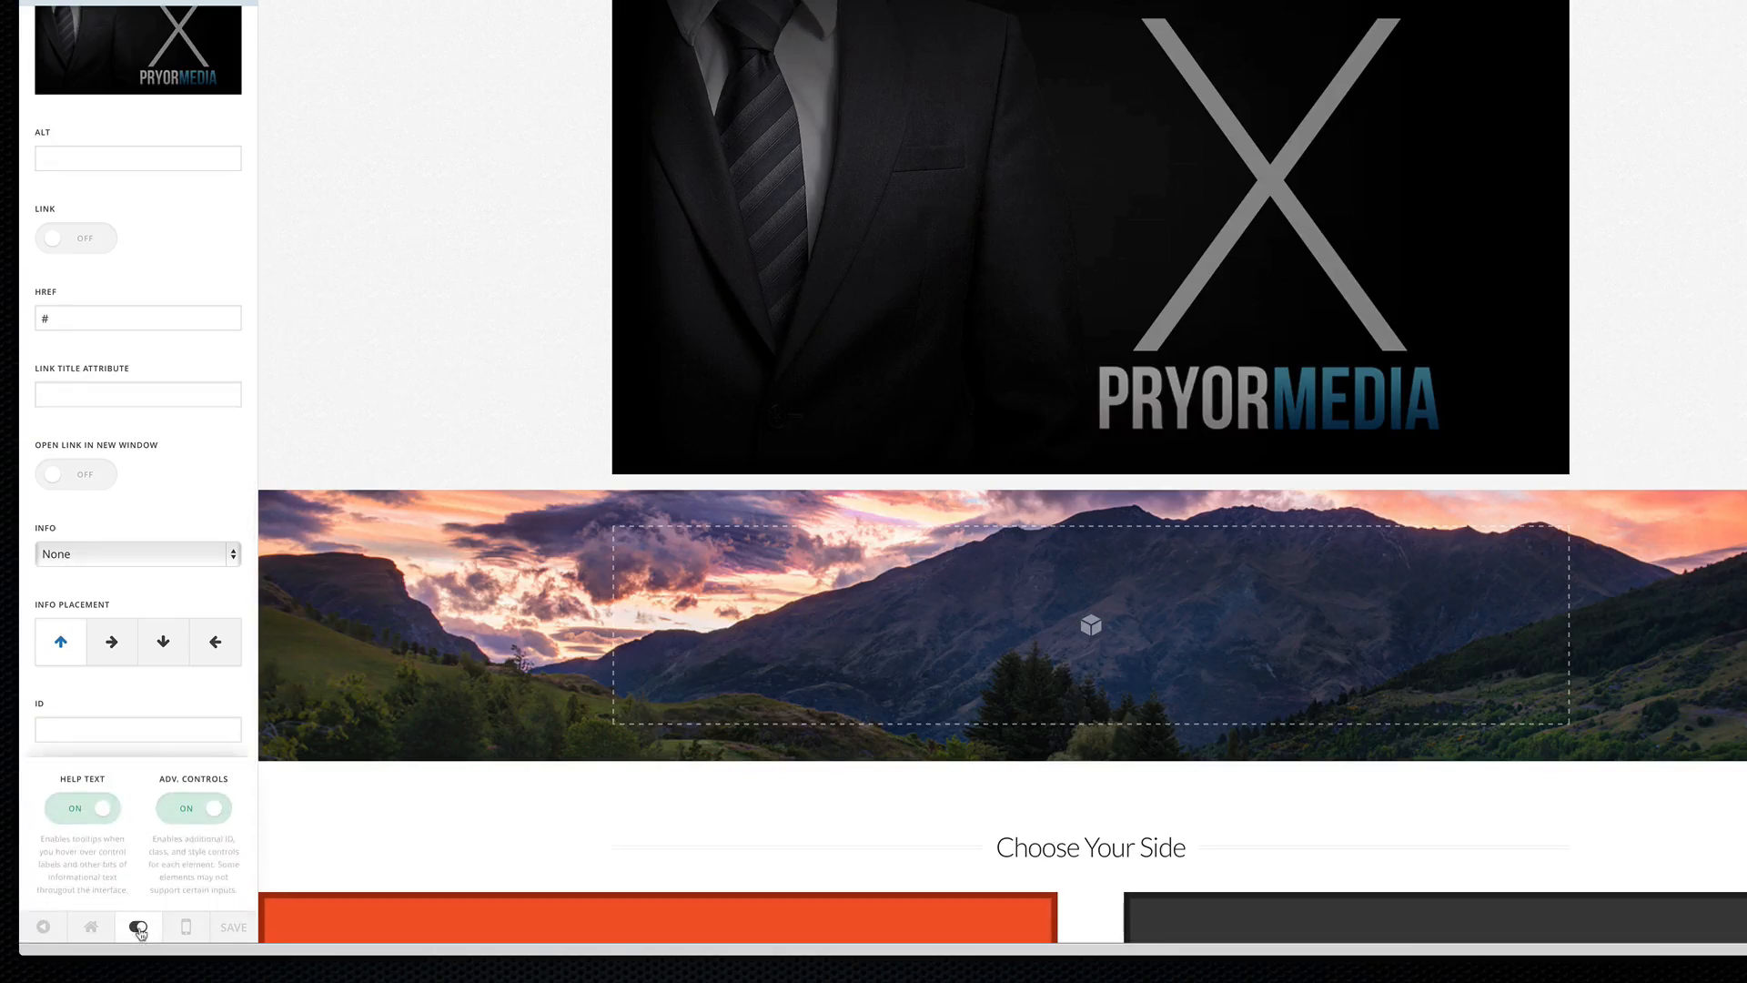
pyautogui.click(195, 807)
pyautogui.click(201, 810)
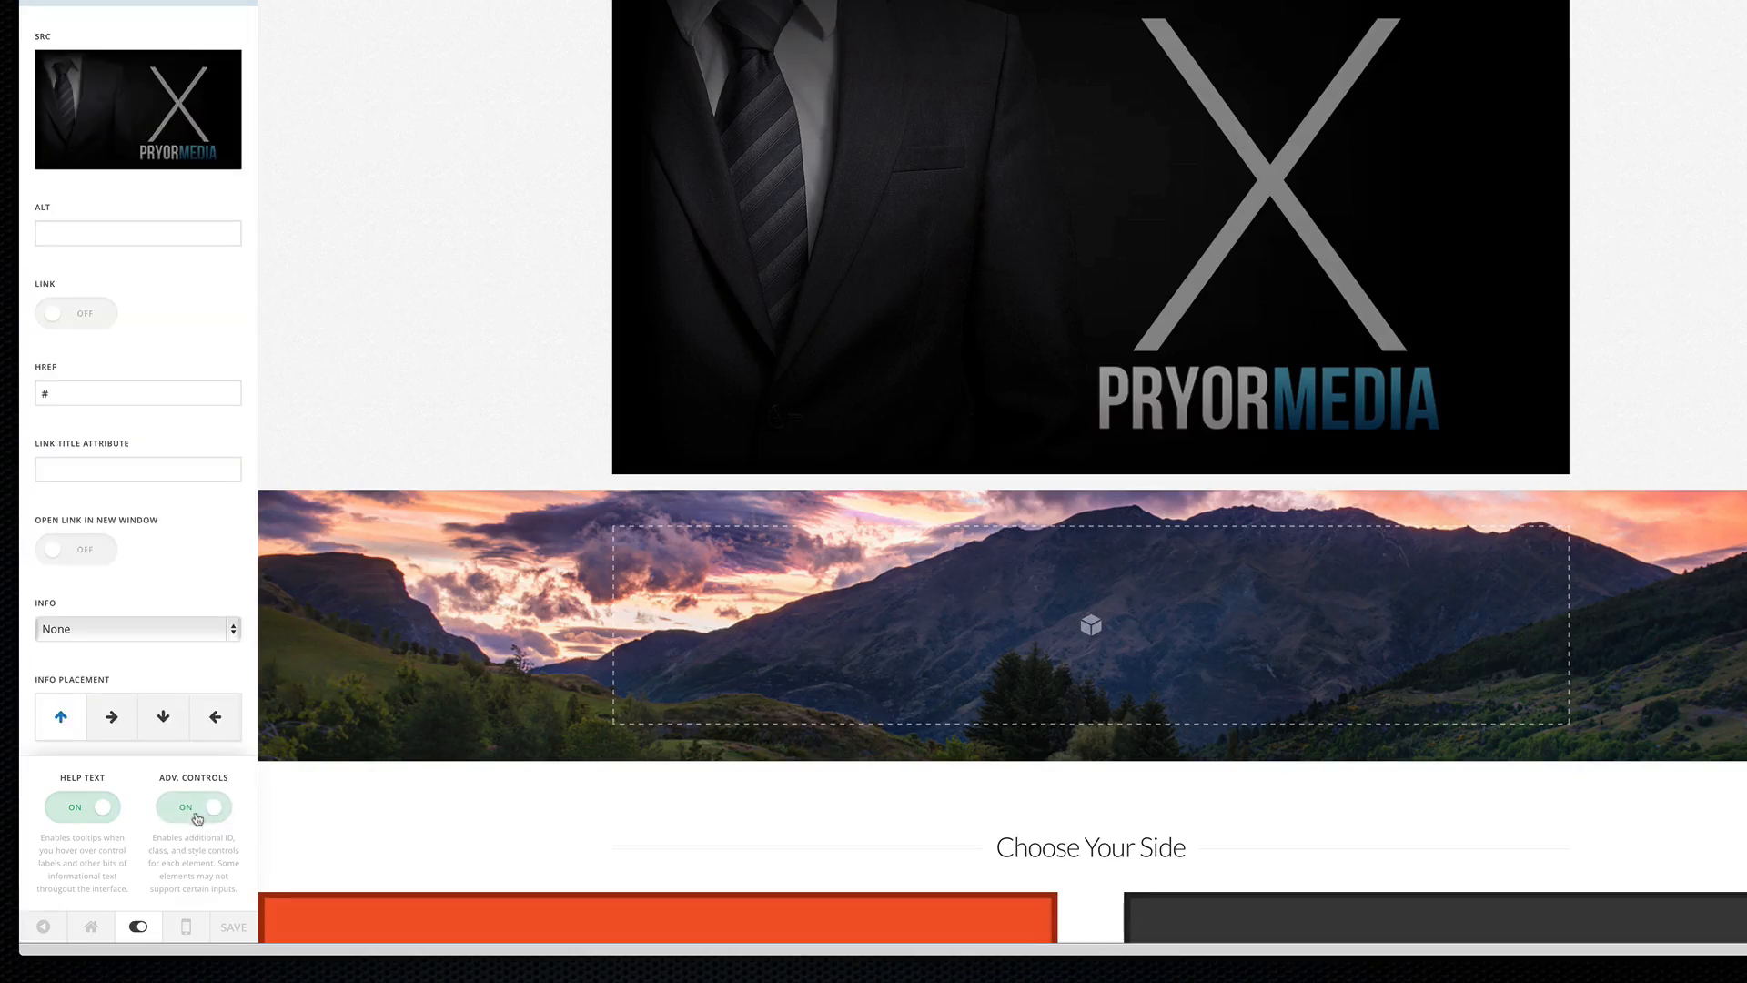
# Close the display options and set the Image element's class to mbn to remove its bottom margin.
pyautogui.click(137, 924)
pyautogui.scroll(-2, 146, 794)
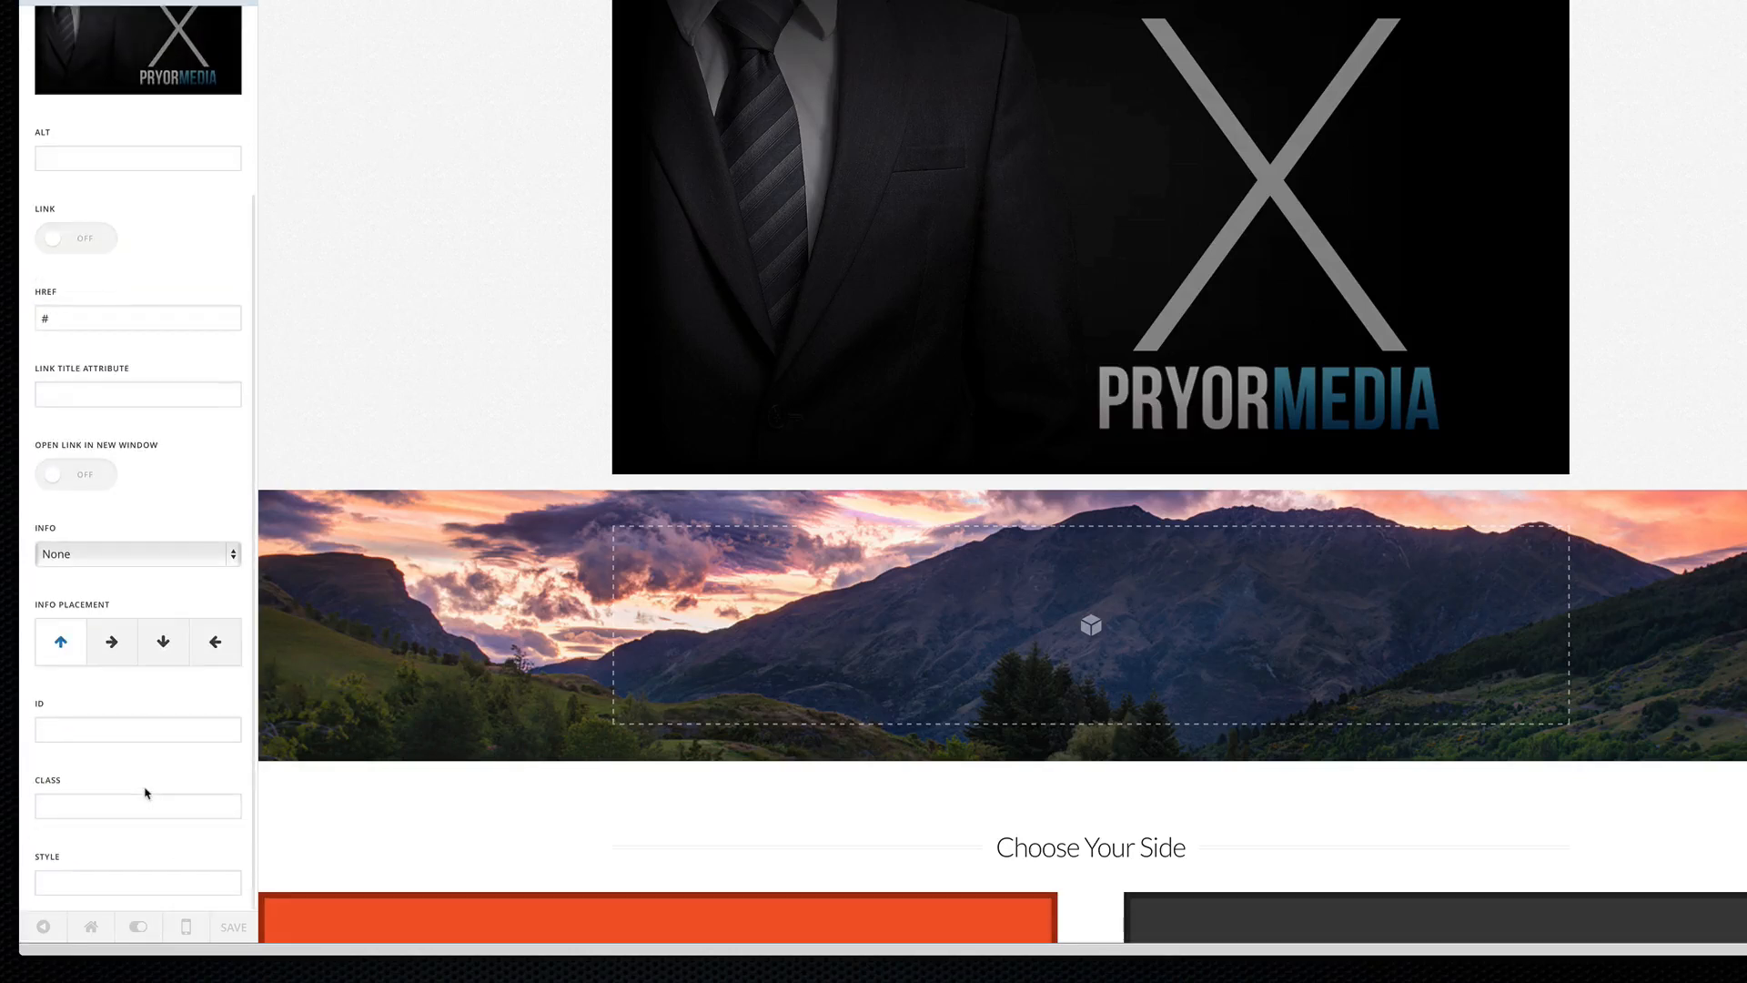
pyautogui.click(113, 803)
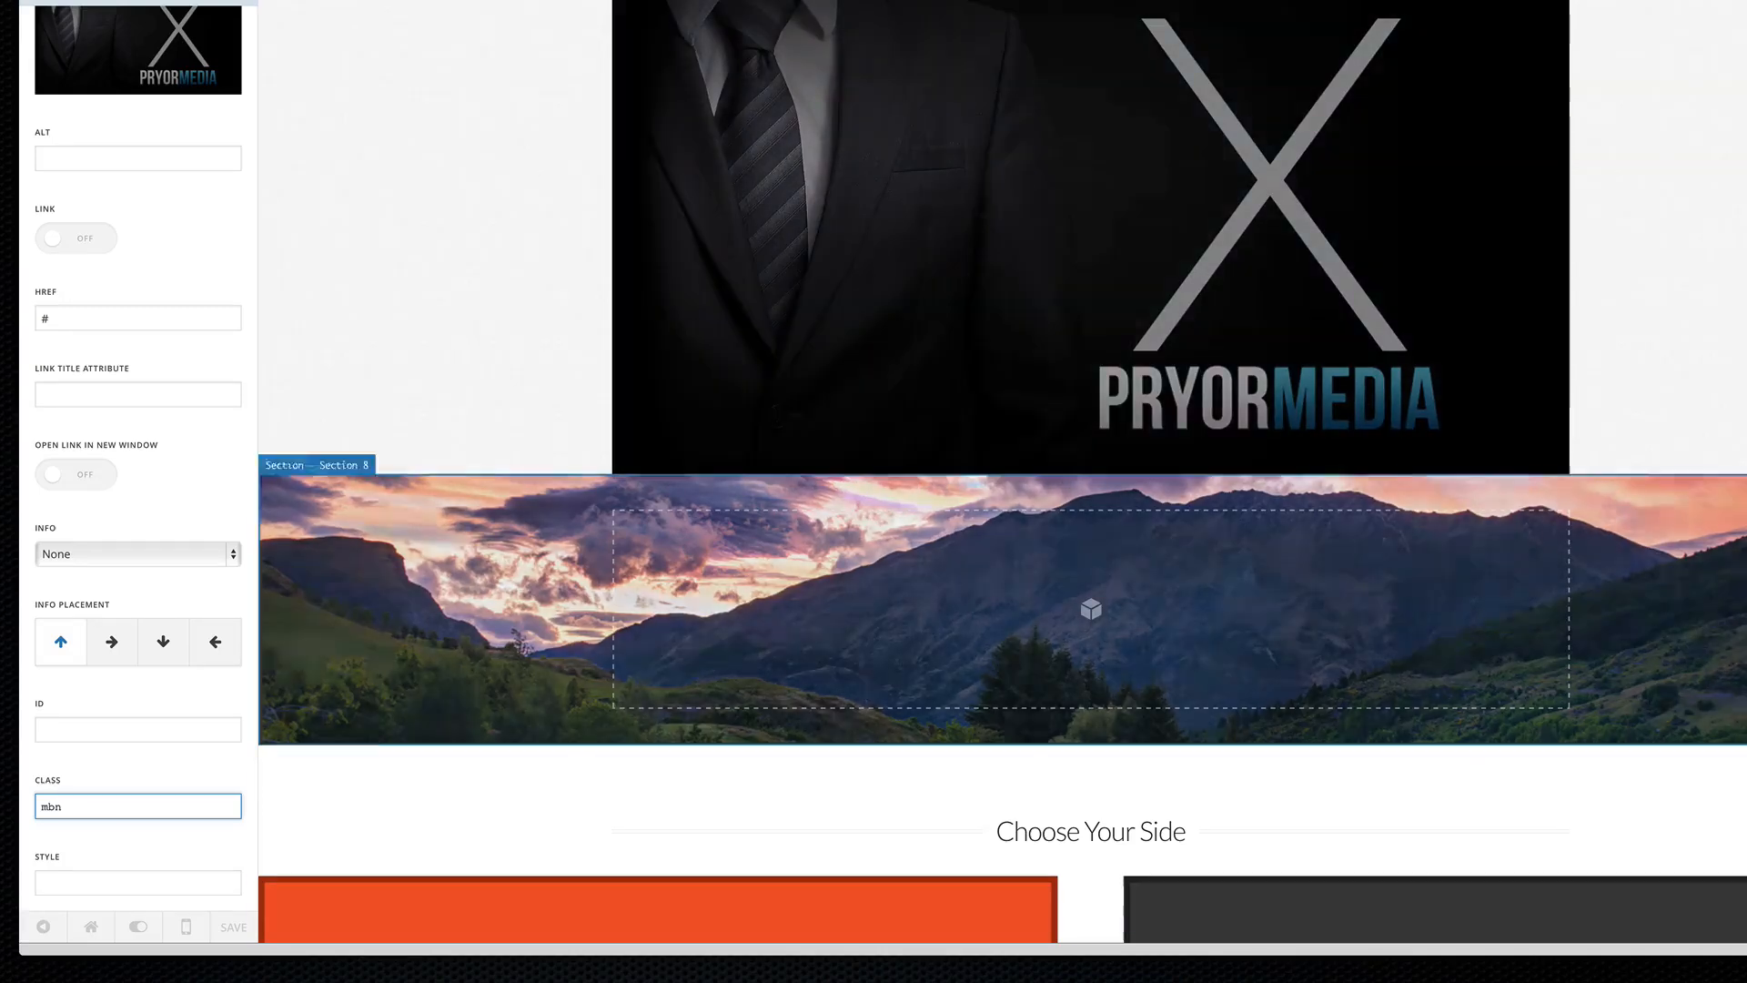
pyautogui.moveTo(1740, 950); pyautogui.dragTo(575, 798)
pyautogui.scroll(-5, 559, 708)
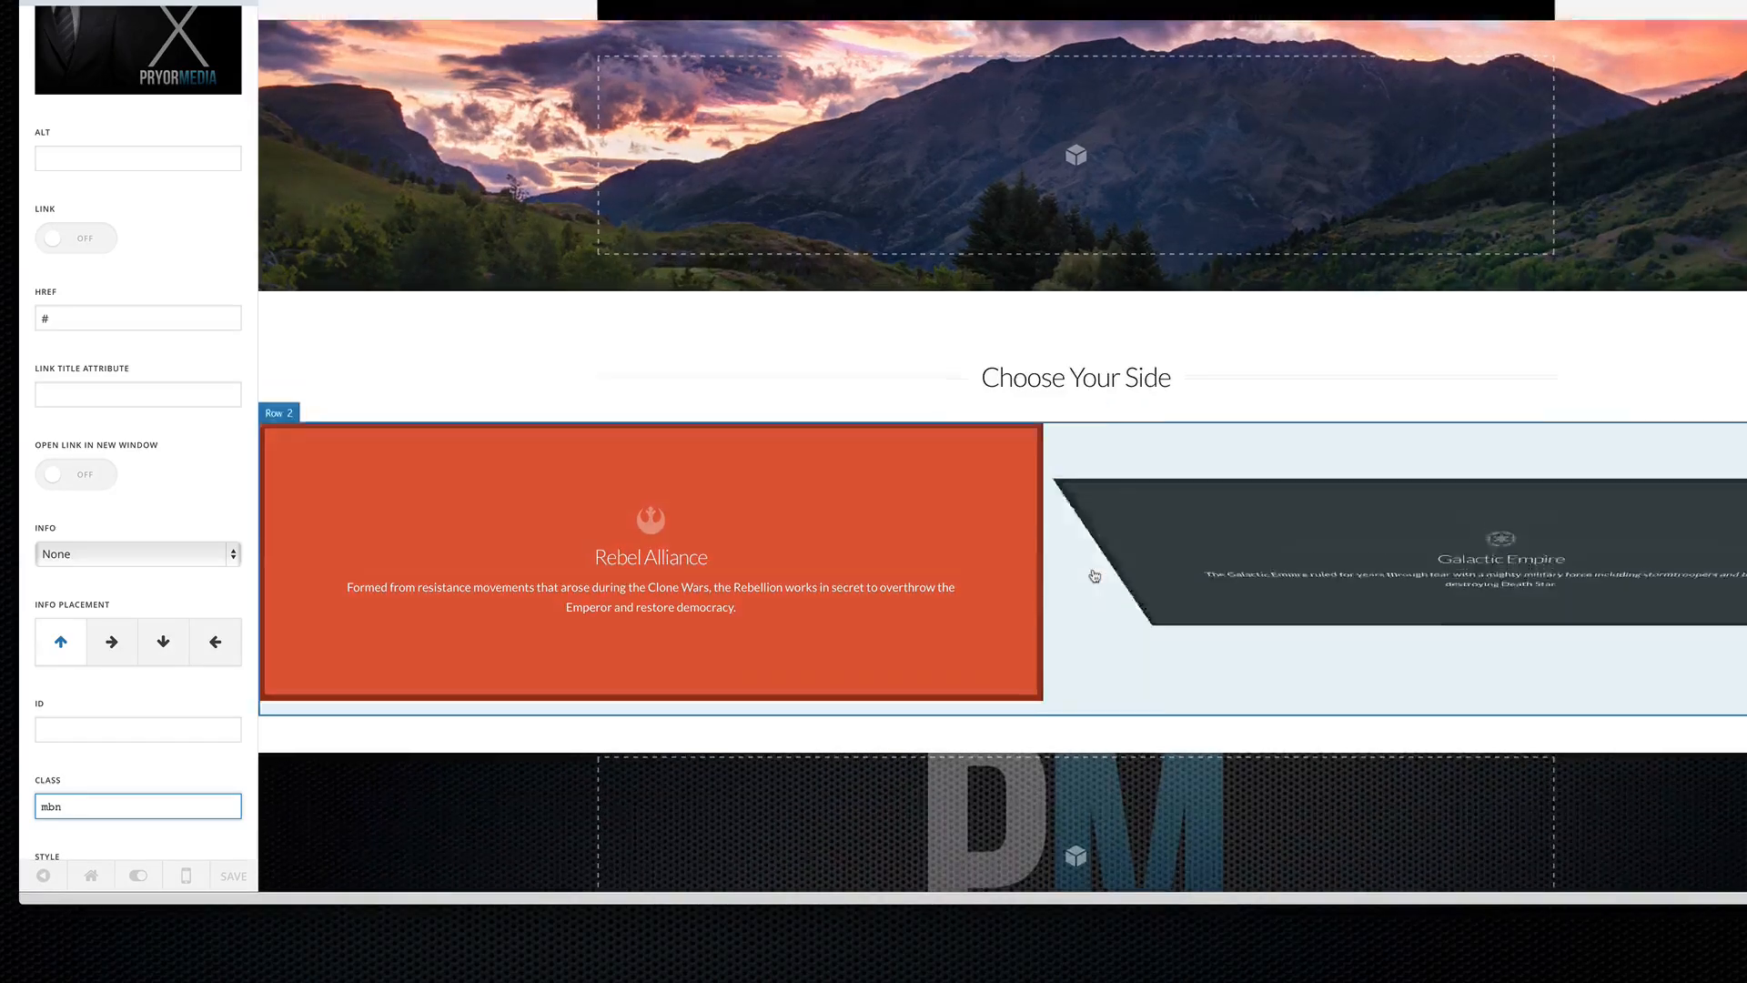
pyautogui.scroll(7, 1092, 574)
pyautogui.scroll(-2, 1077, 381)
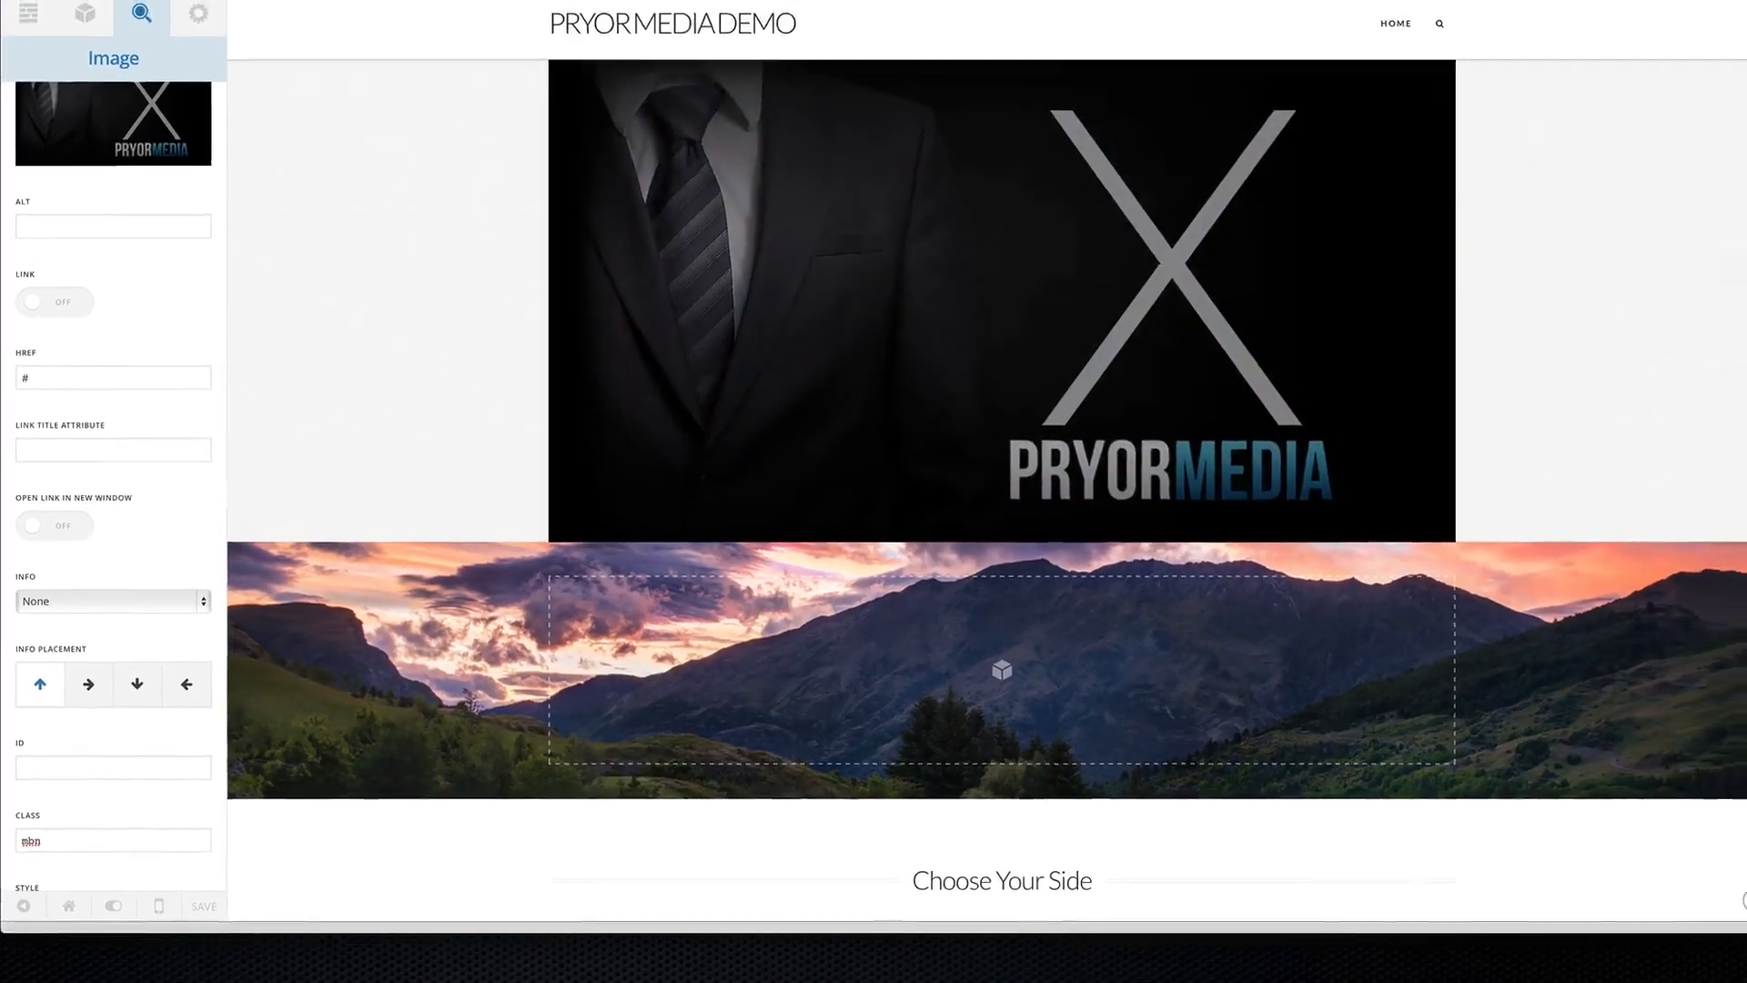
# Switch to the CSS Class Index window, reposition and resize it over the page, and browse back to the start of the article.
pyautogui.click(1724, 132)
pyautogui.moveTo(1324, 120); pyautogui.dragTo(1099, 140)
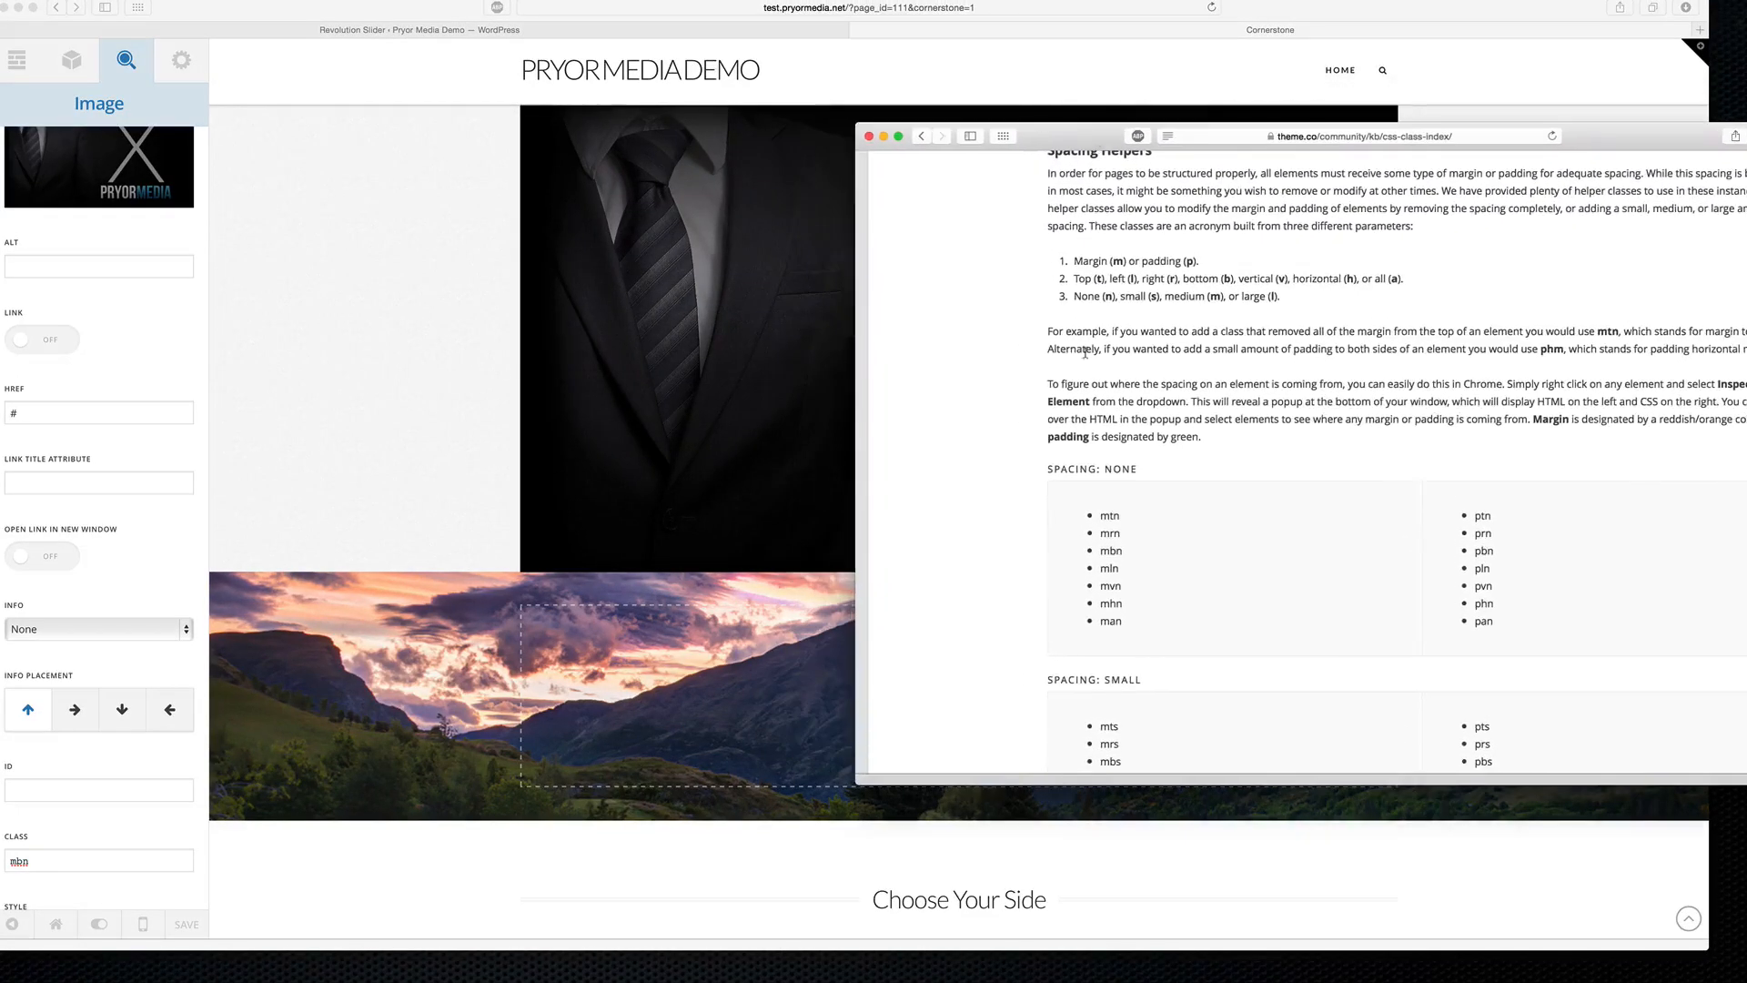
pyautogui.scroll(15, 948, 505)
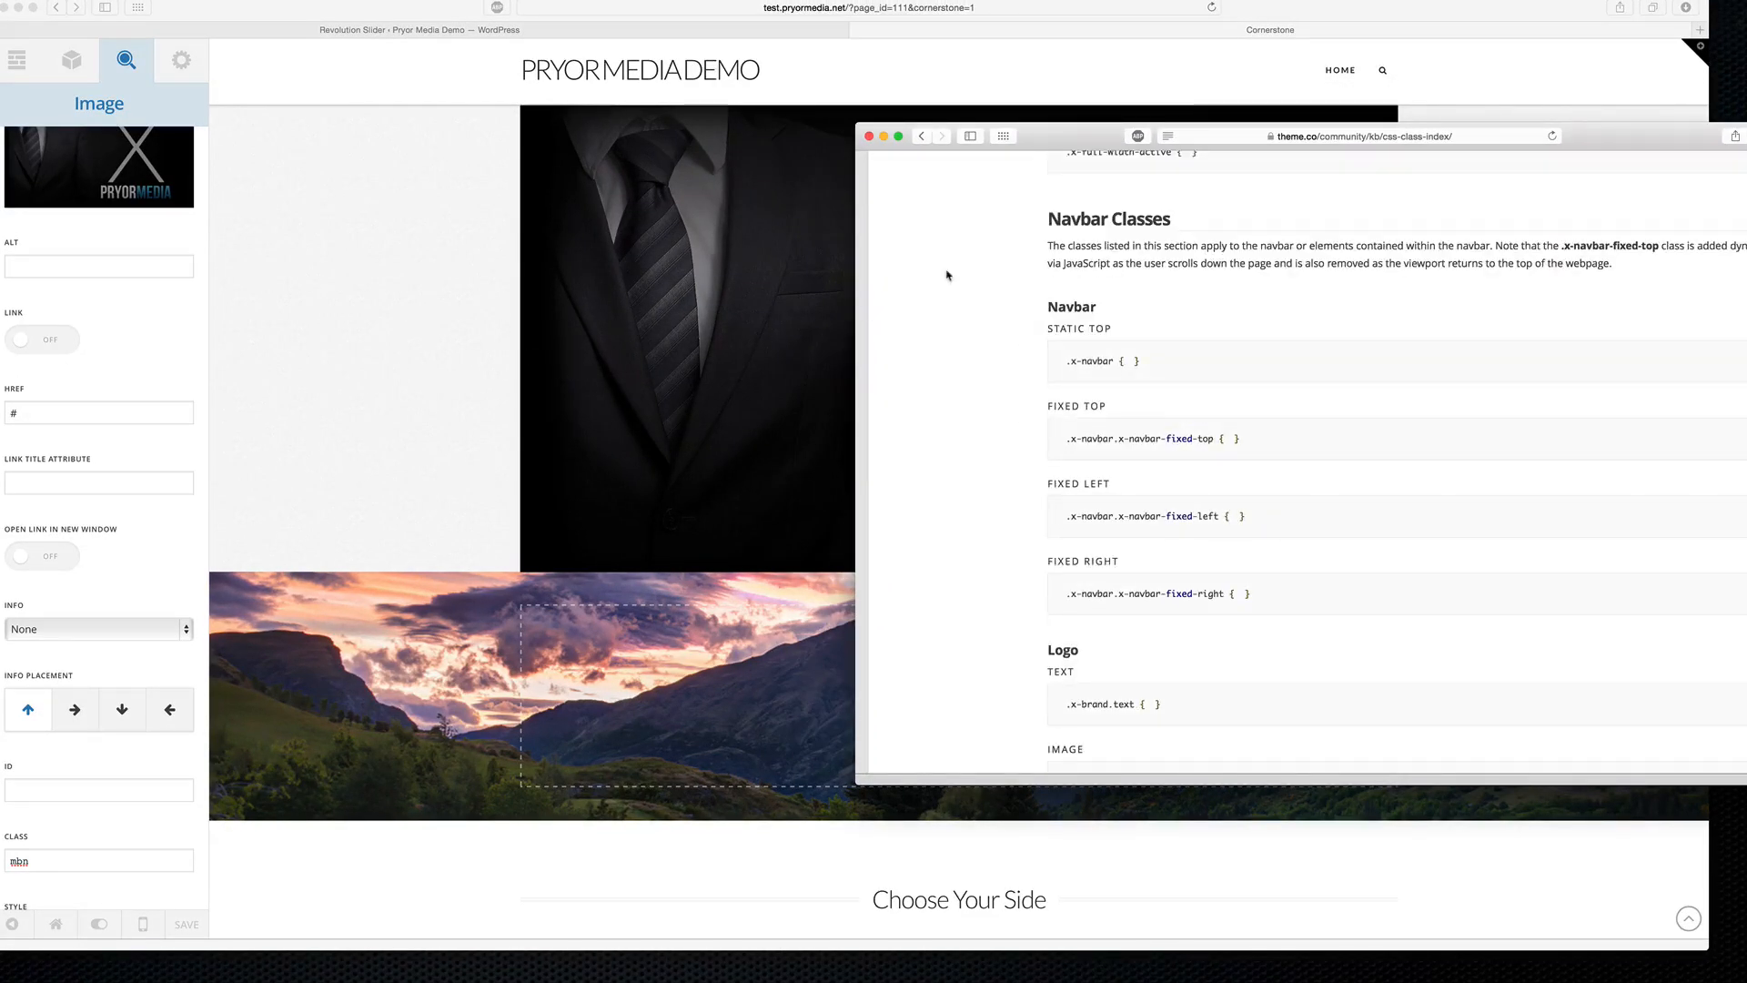
pyautogui.moveTo(1037, 147); pyautogui.dragTo(1003, 91)
pyautogui.moveTo(823, 82); pyautogui.dragTo(733, 74)
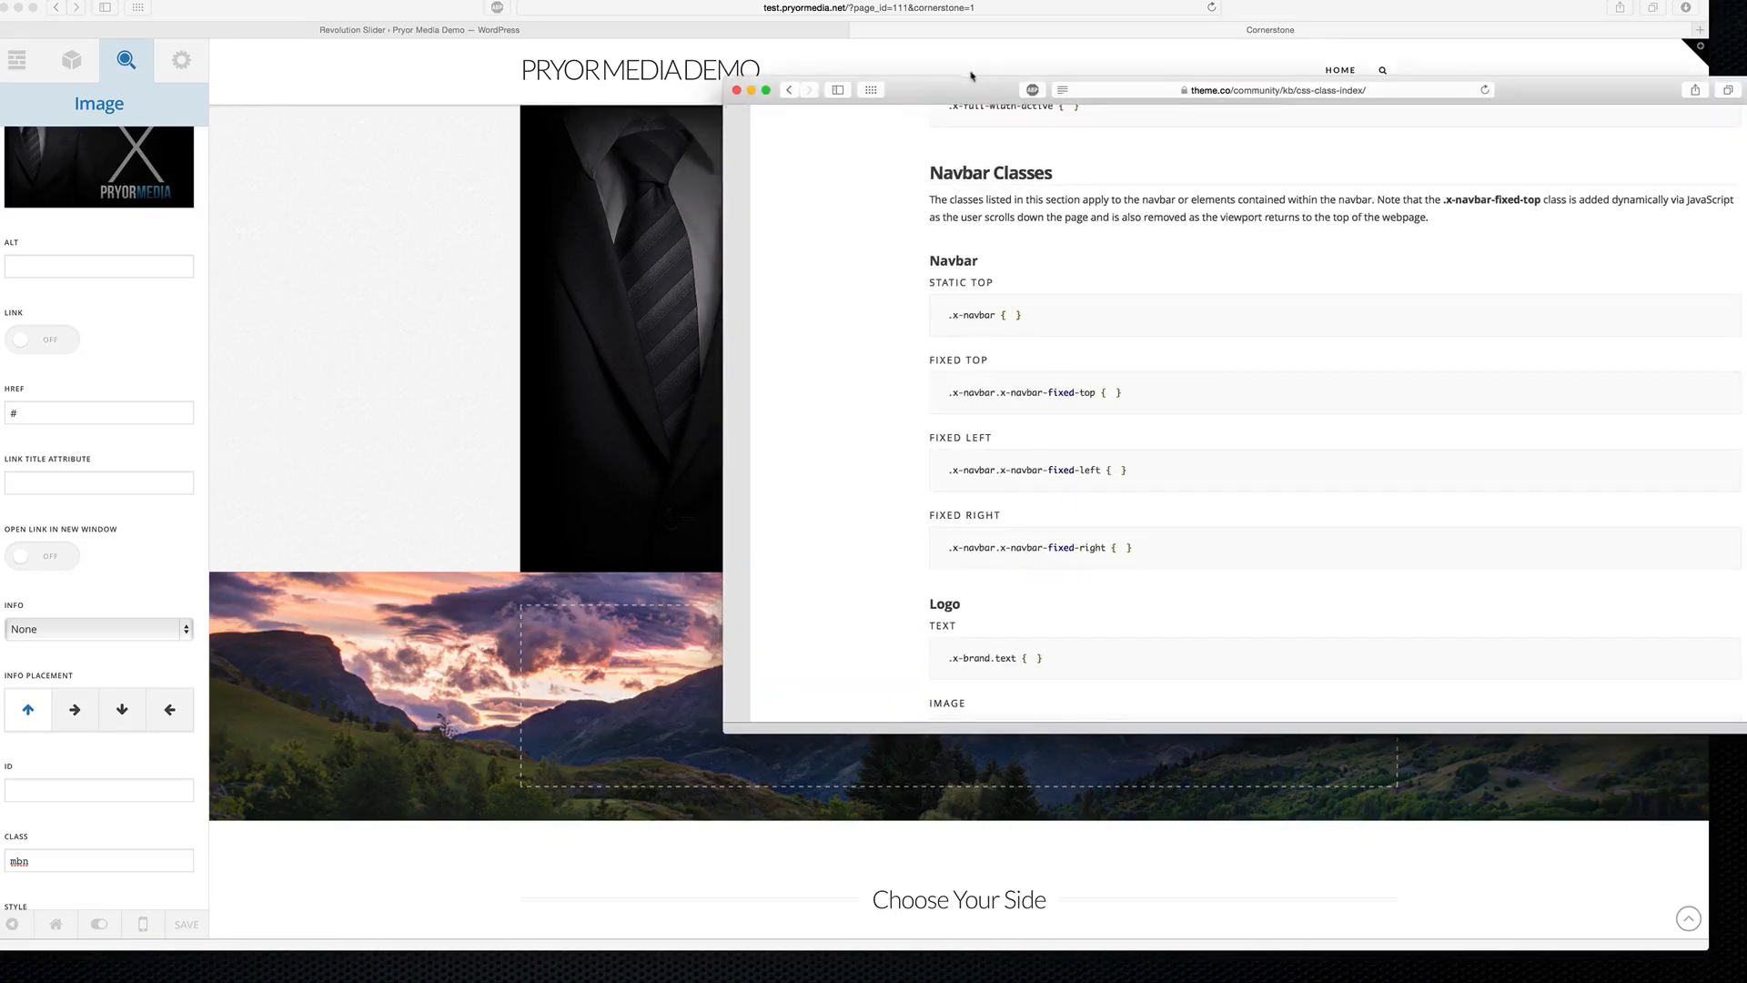
pyautogui.moveTo(971, 84); pyautogui.dragTo(1036, 247)
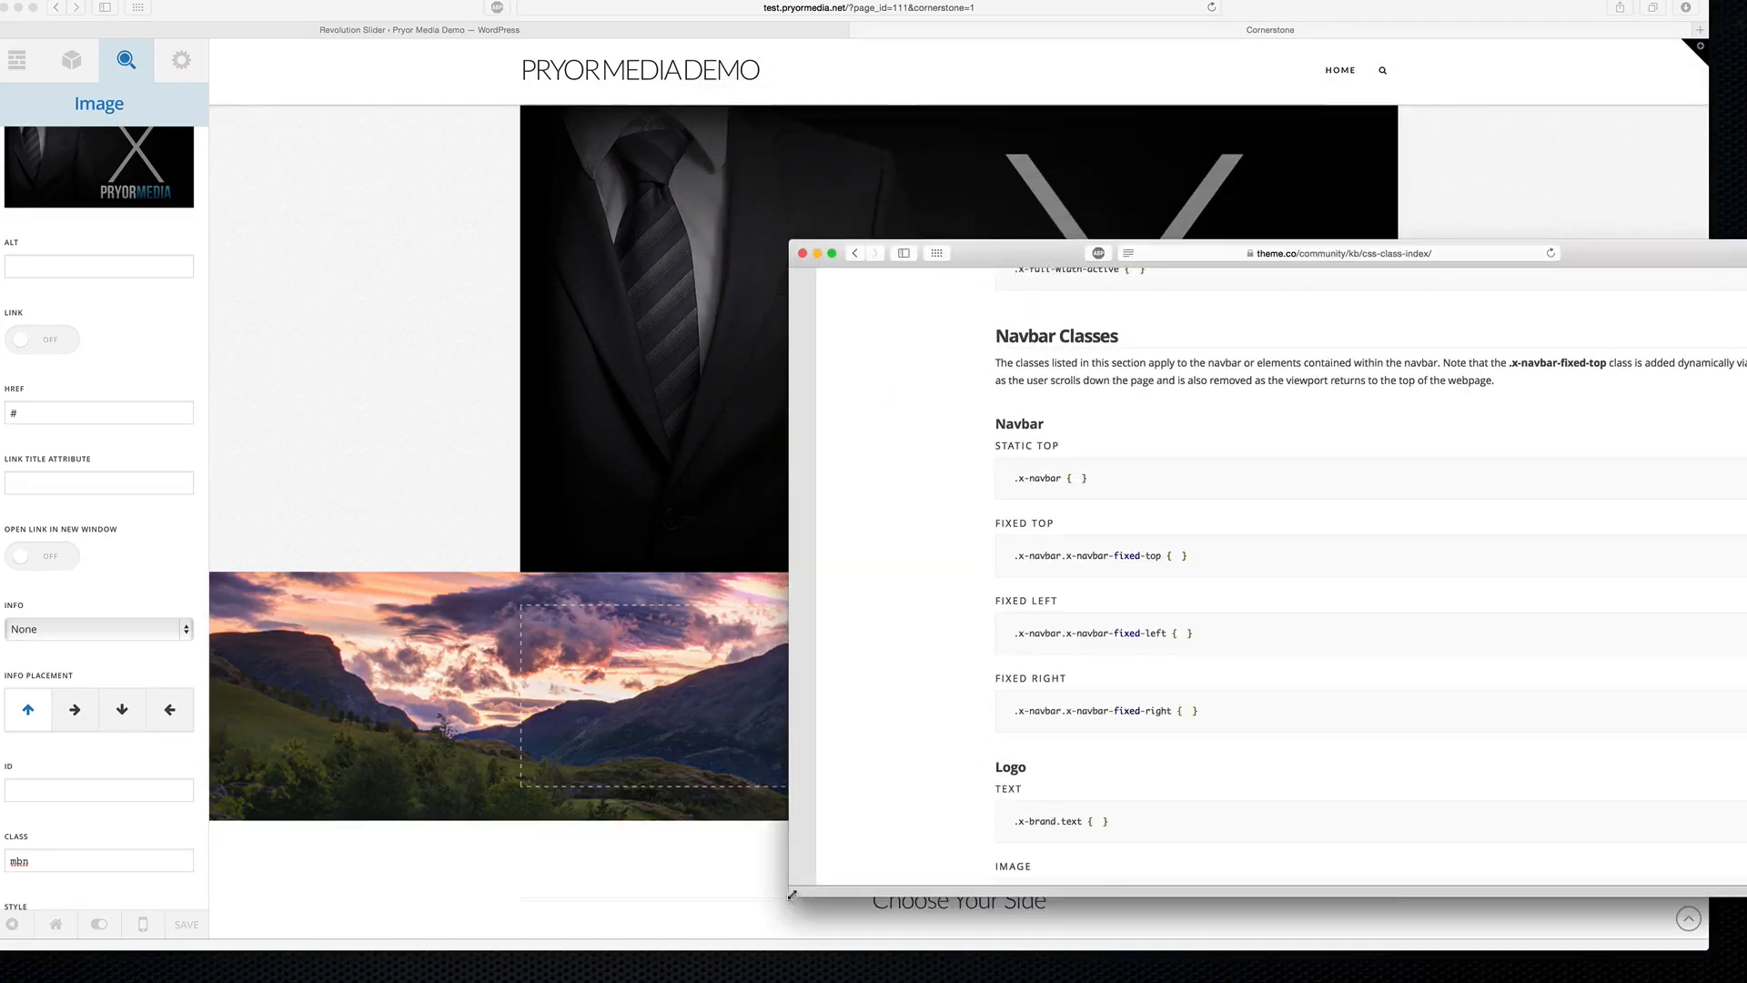
pyautogui.moveTo(789, 895); pyautogui.dragTo(857, 954)
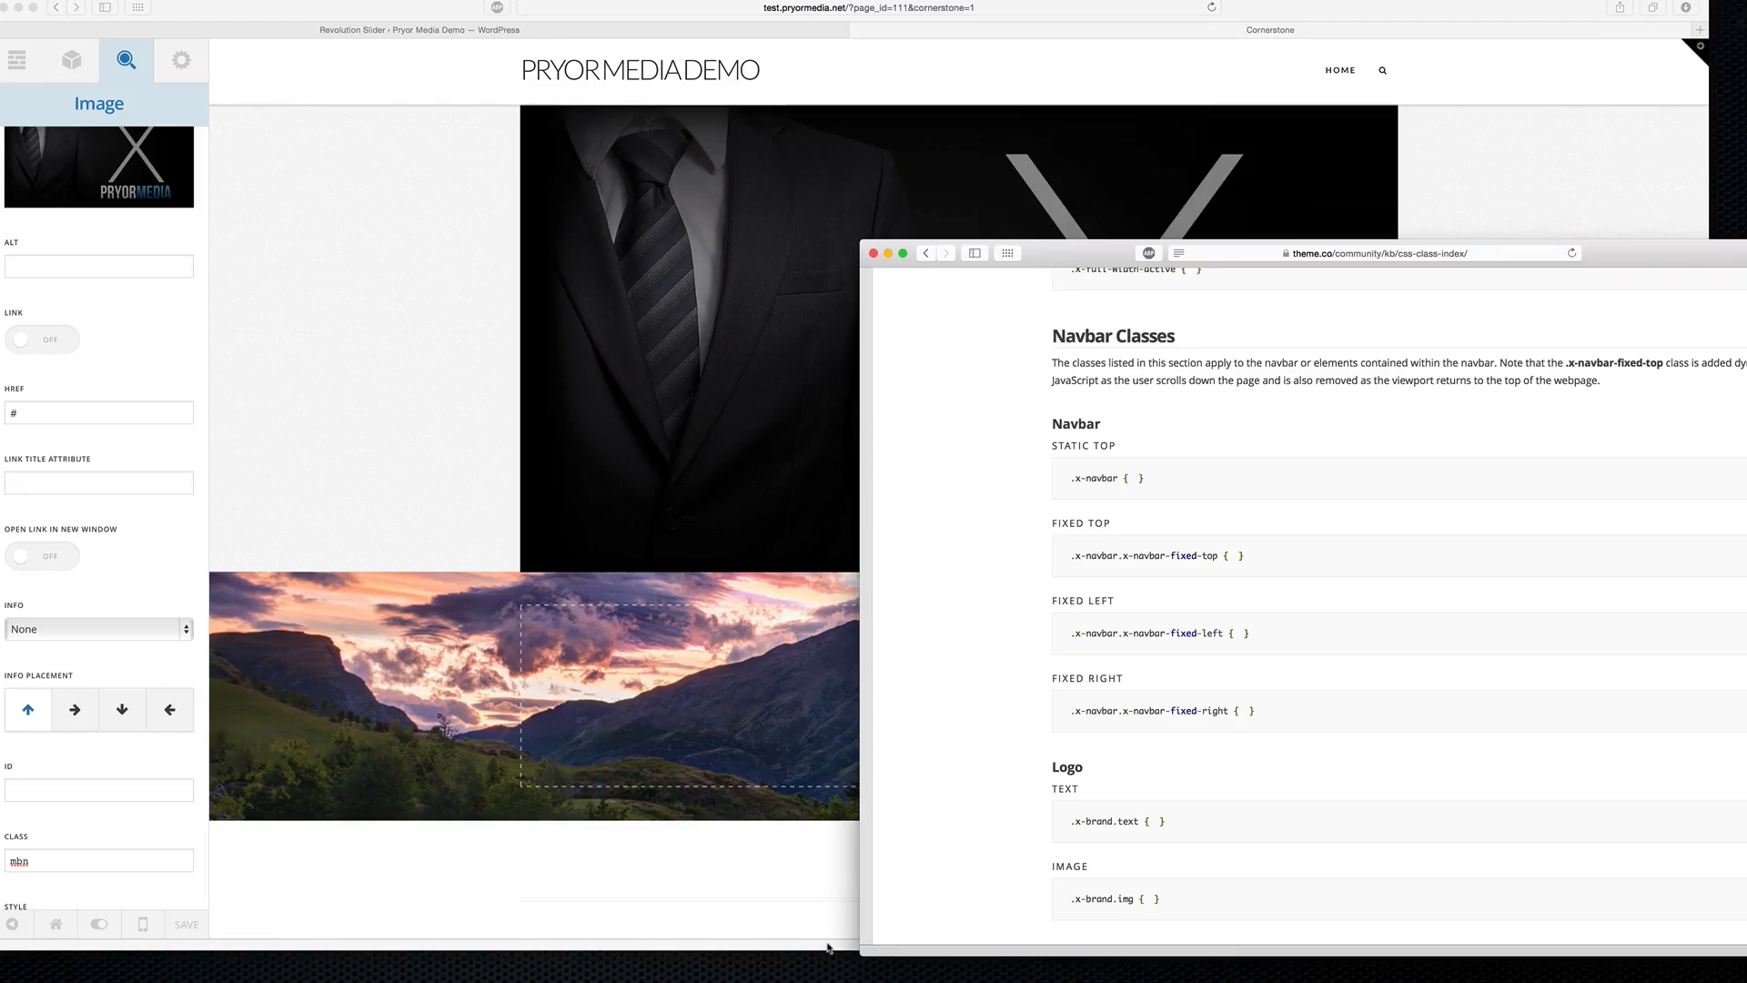
pyautogui.scroll(15, 1539, 652)
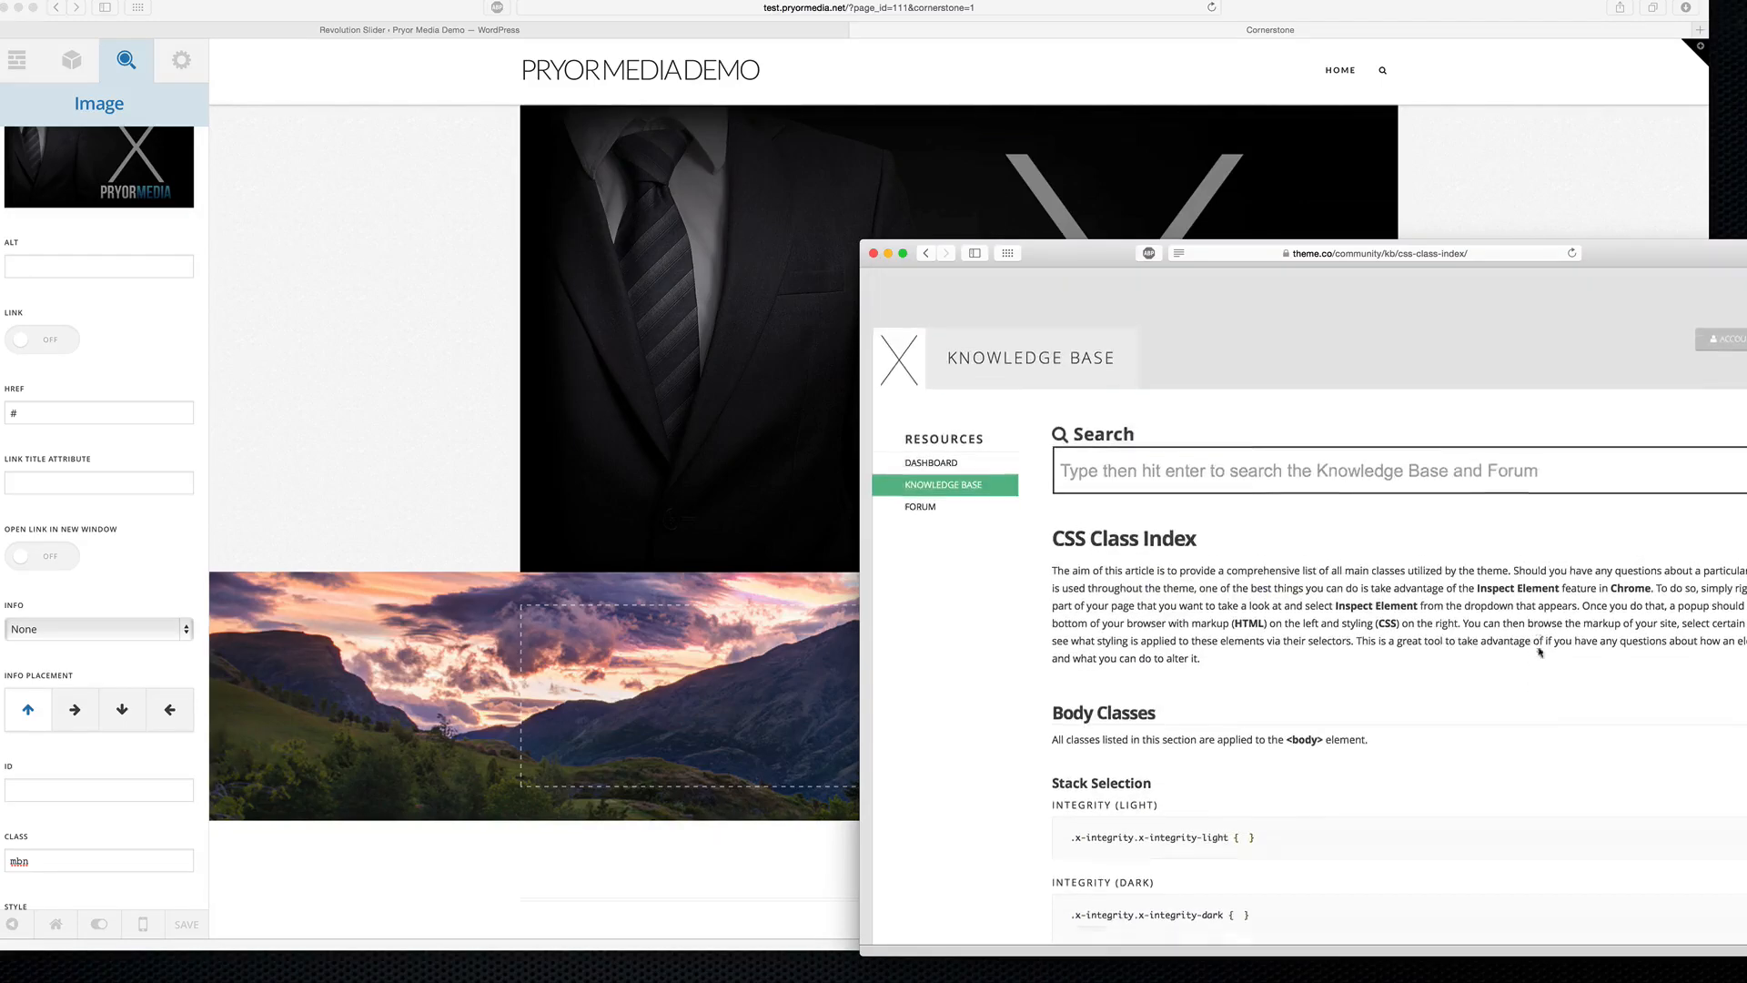